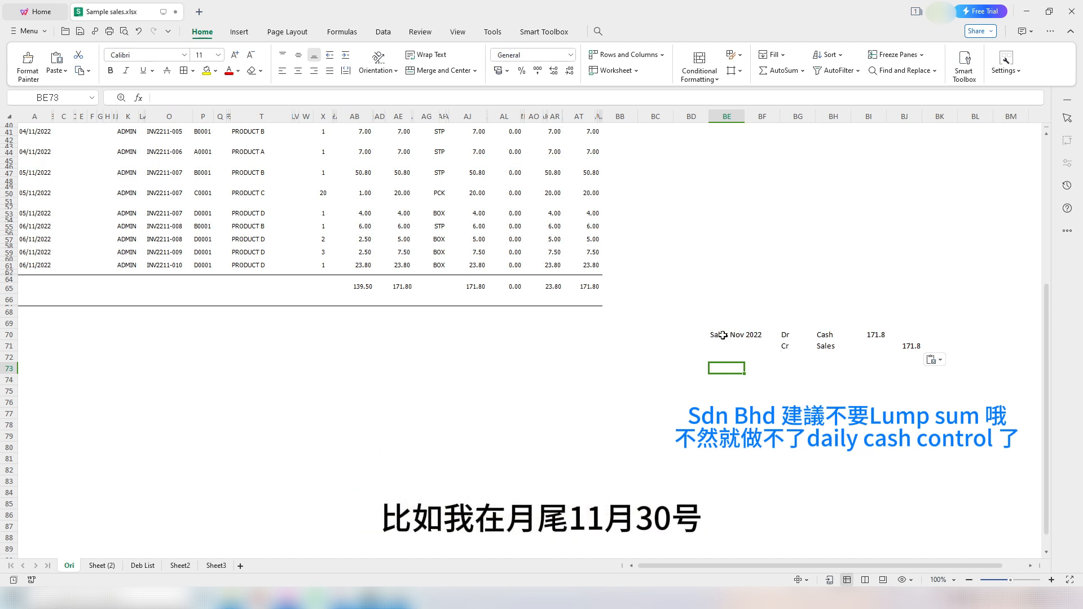
Step: Review the Sales Nov 2022 journal, with Cash debit and Sales credit of 171.8
click(682, 338)
click(768, 338)
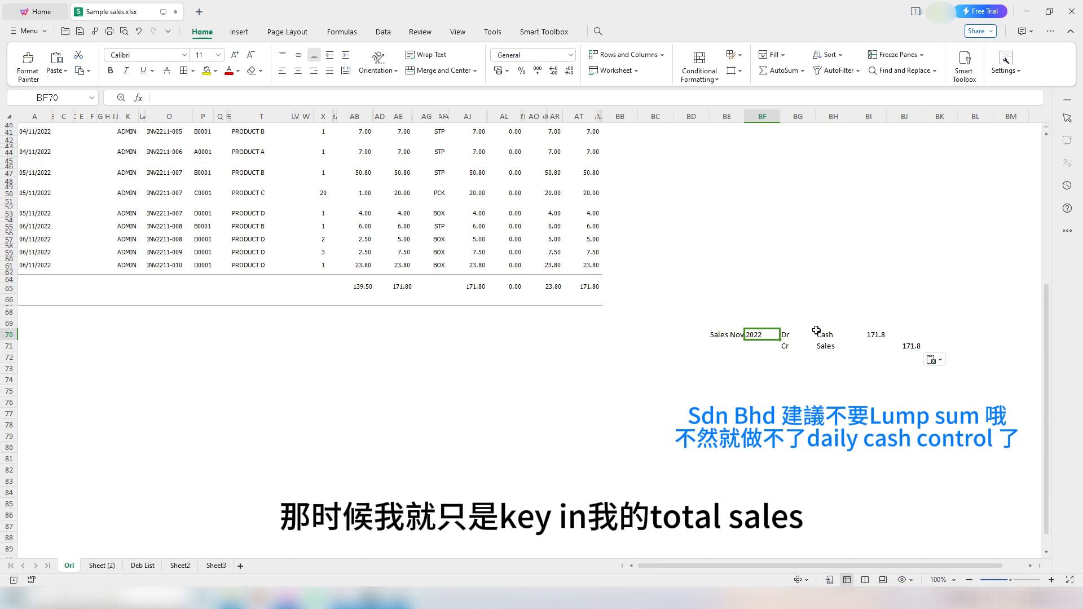
click(876, 334)
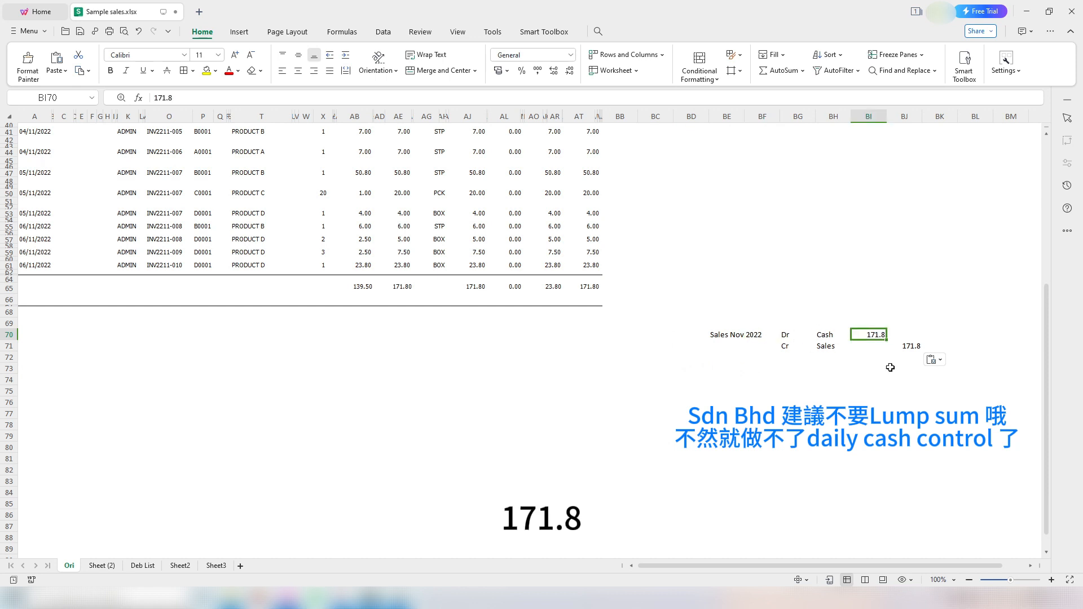
click(914, 348)
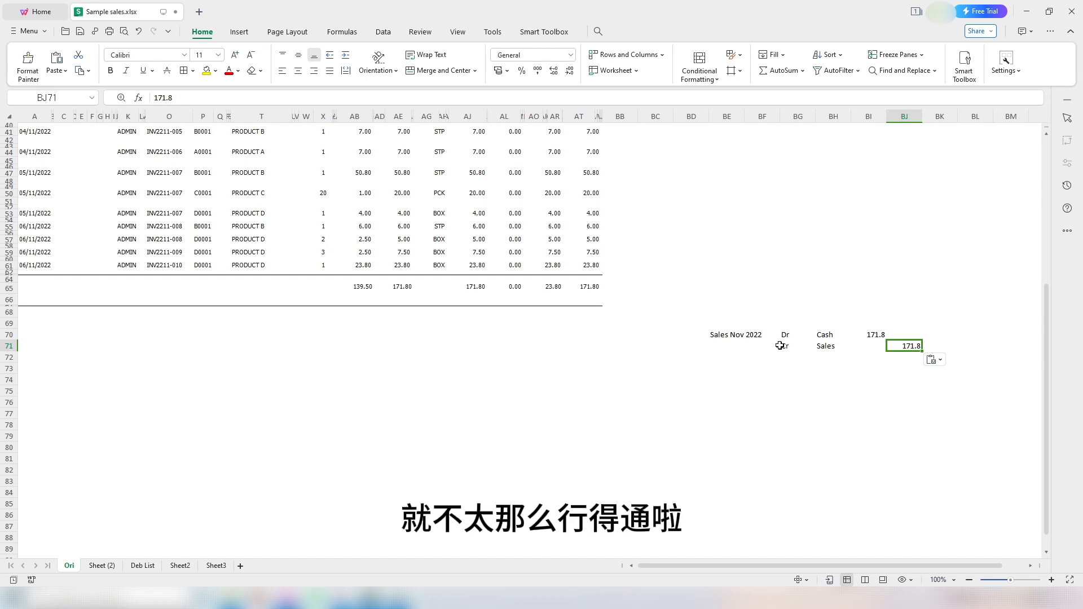
click(781, 368)
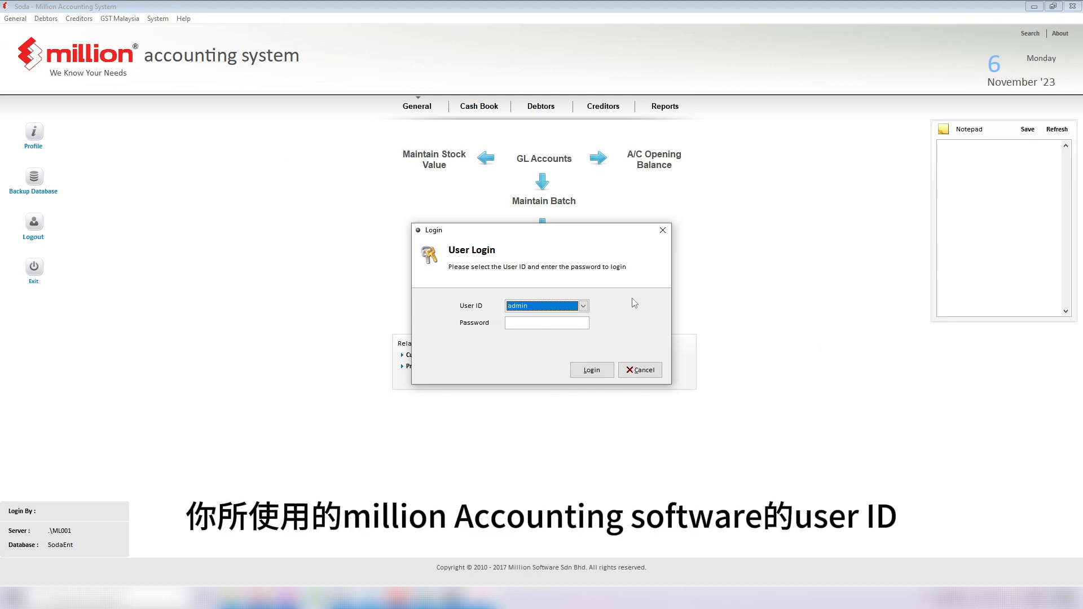
Step: Log in to Million as admin with the account password
click(585, 307)
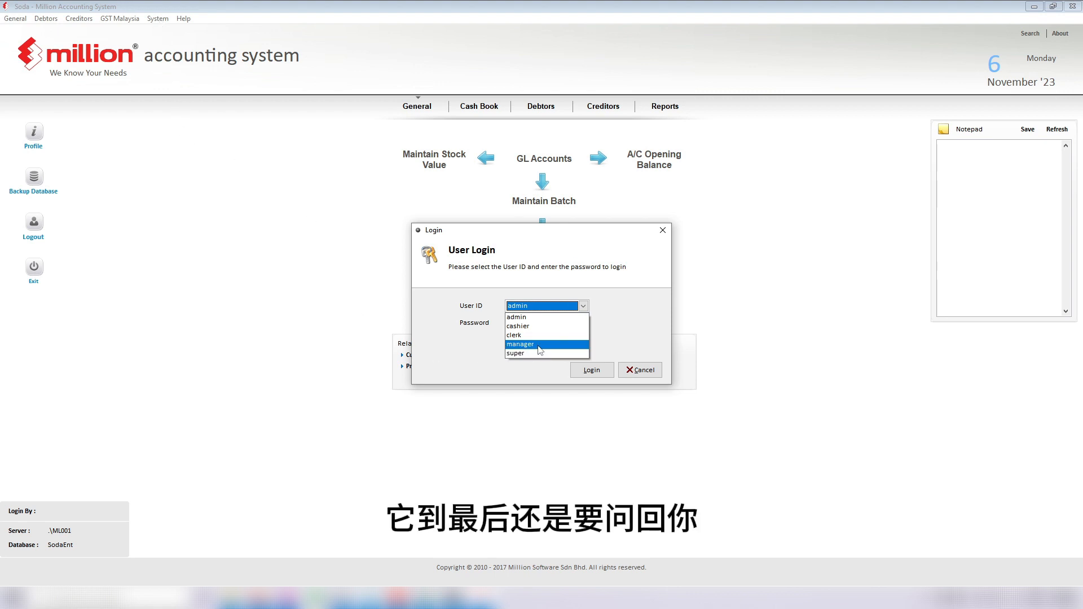
click(517, 320)
click(519, 322)
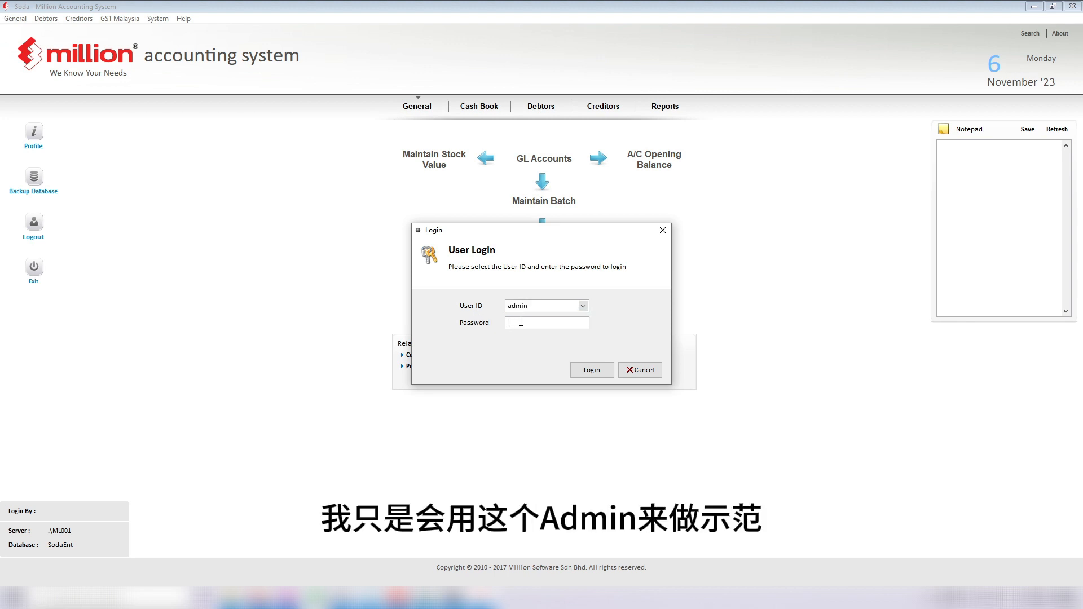
text(admin)
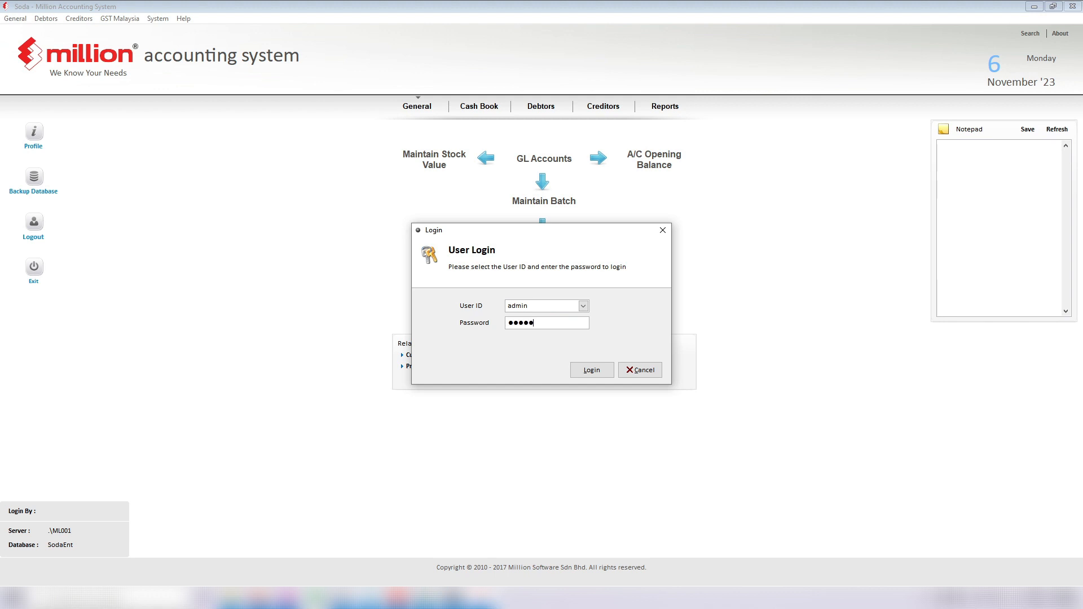
key(Return)
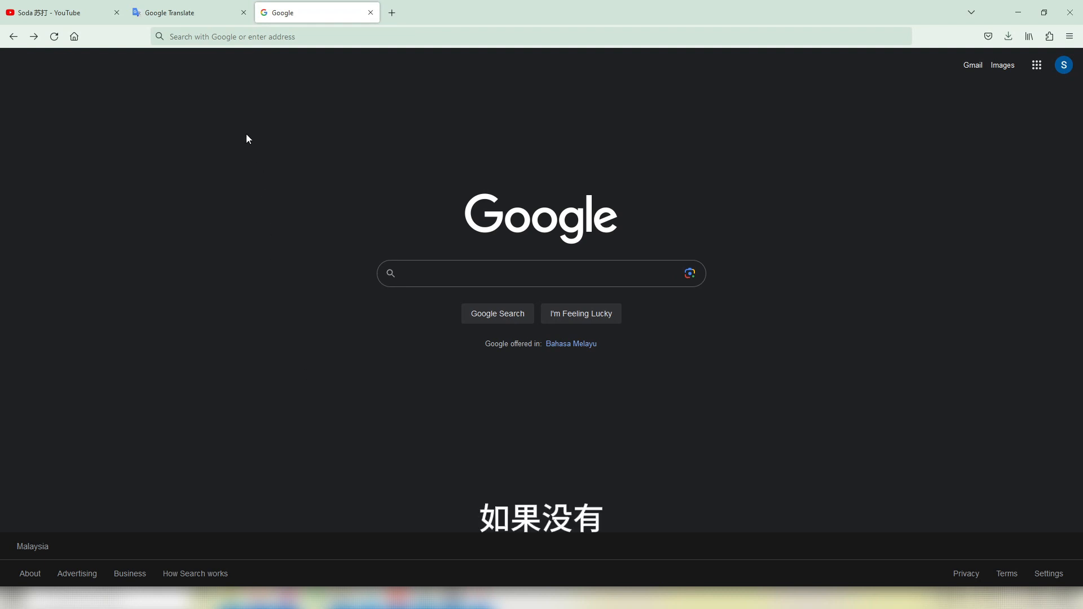
Step: Search for openoffice and open its download page with Windows 32-bit (x86) (EXE) selected
click(233, 38)
text(openoffice)
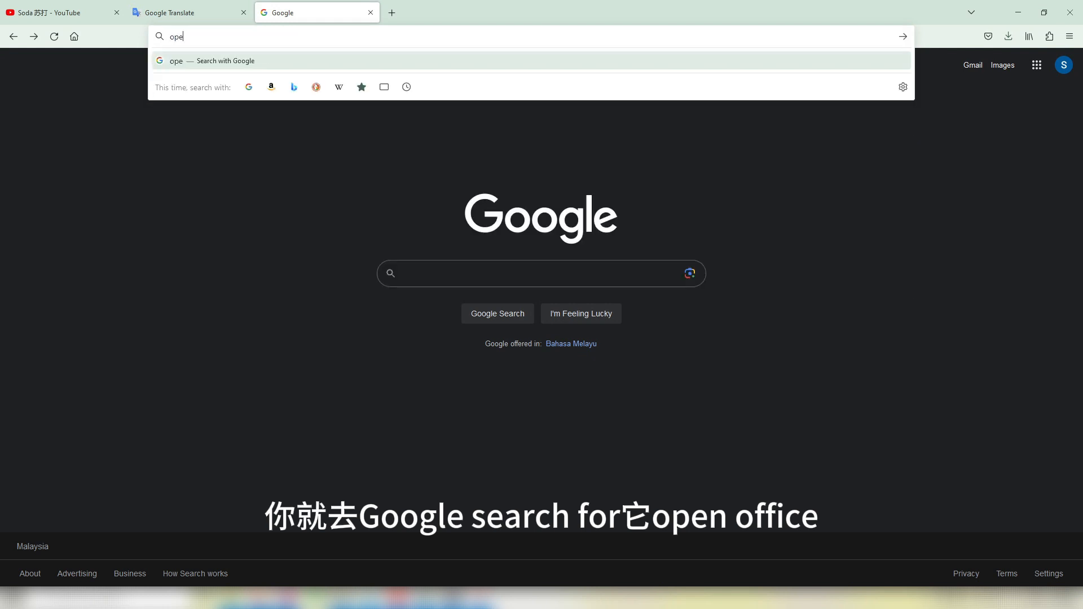
key(Return)
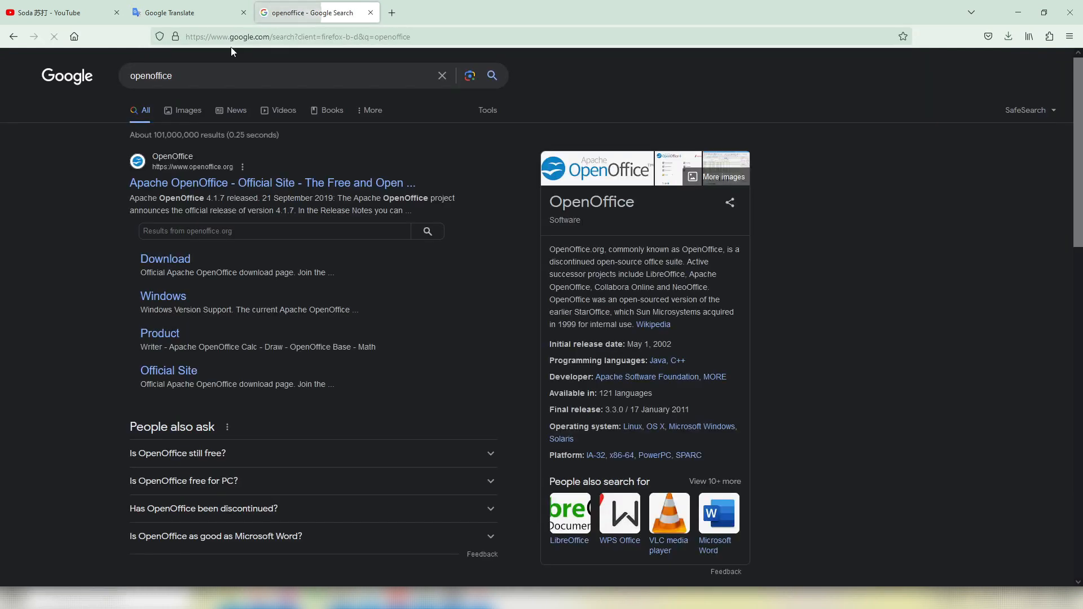
click(166, 260)
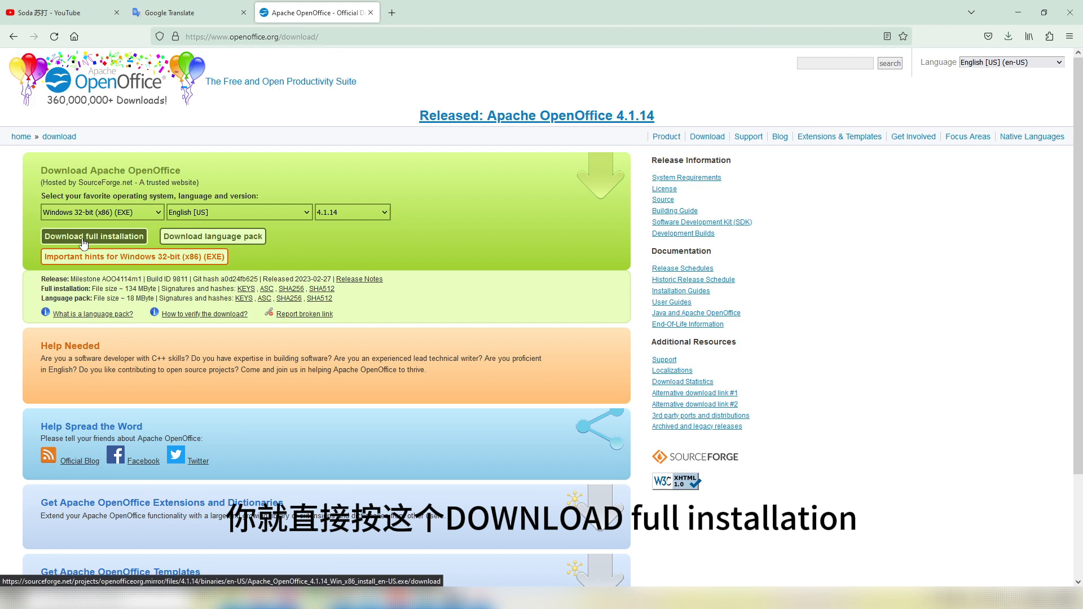
click(91, 215)
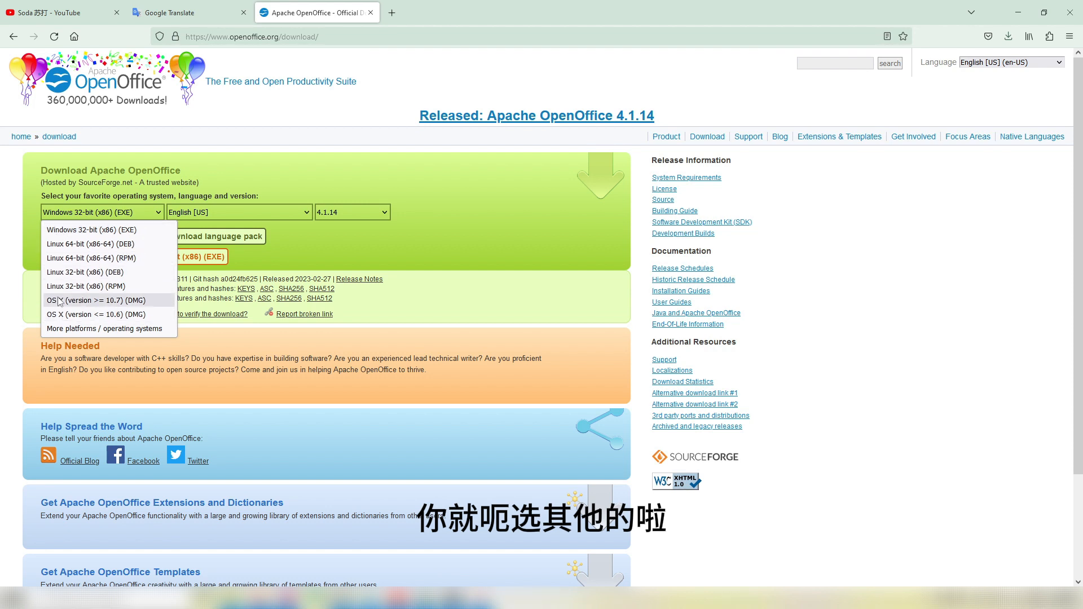
click(140, 186)
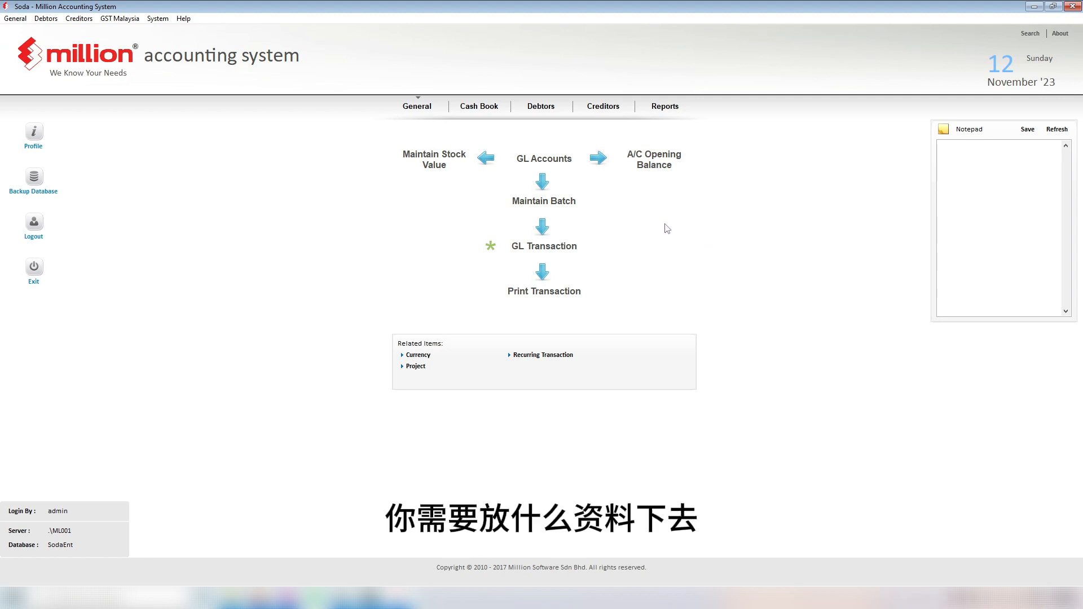
Step: Open the ALI invoice GL-00000003 for editing from the Debtors invoice list
click(541, 107)
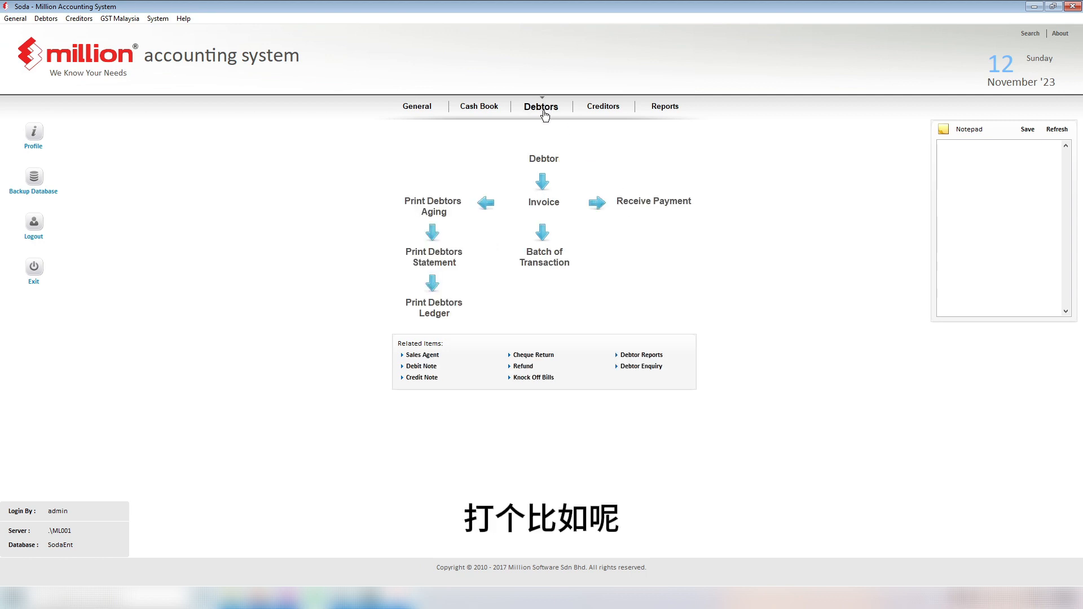
click(549, 213)
drag(457, 158, 662, 192)
click(617, 212)
click(865, 479)
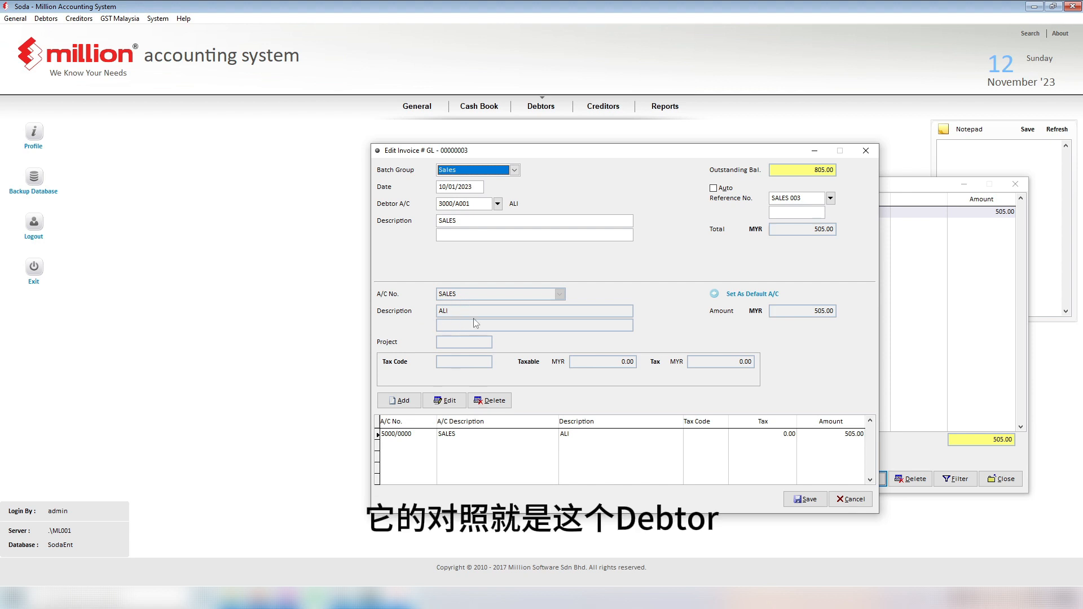
Step: Open the General section's GL Transaction list for batch 230110
drag(618, 152, 713, 173)
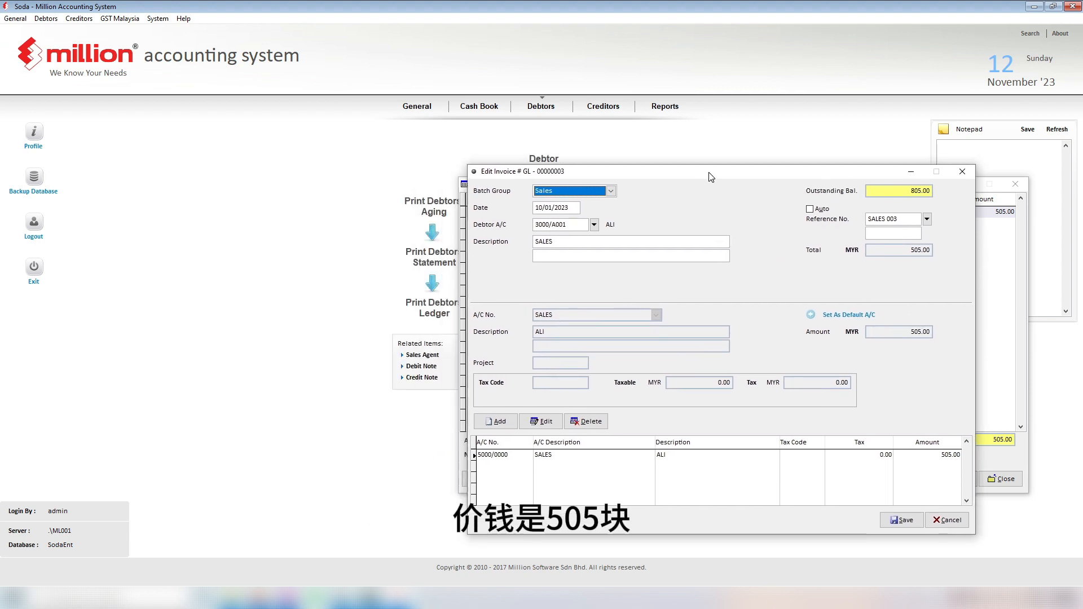
click(418, 106)
drag(557, 177, 524, 281)
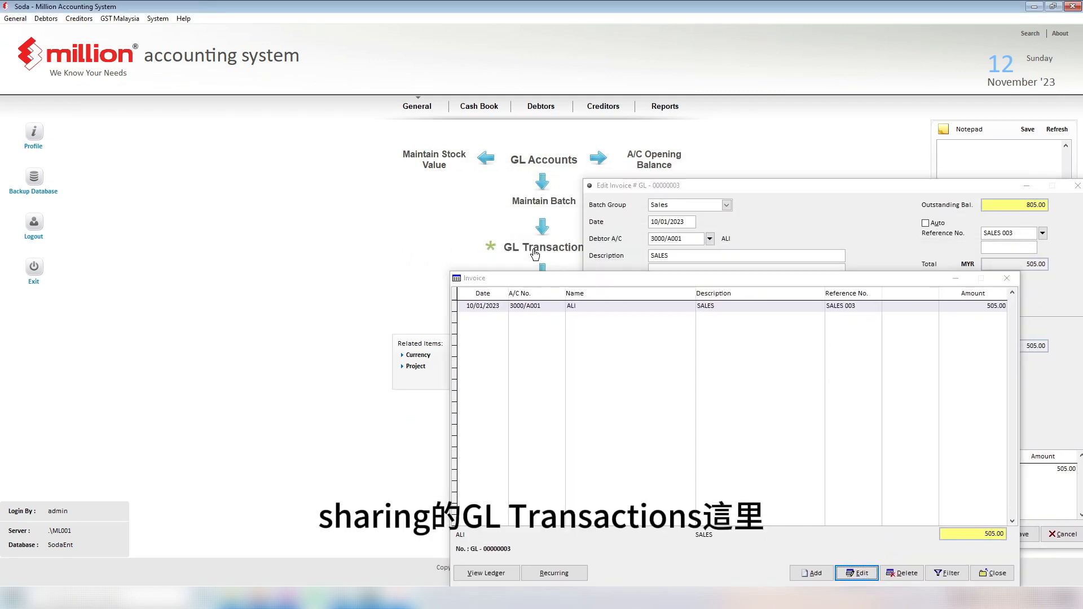
click(545, 248)
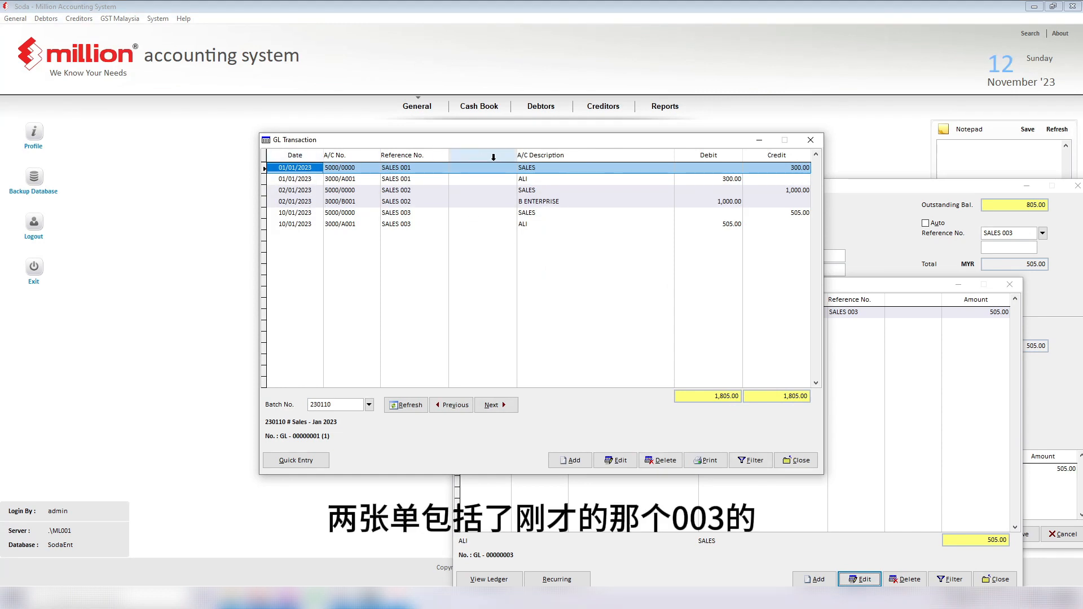
Step: Add PRODUCT A as the second description line of ALI's SALES 001 entry and save
drag(518, 142, 221, 134)
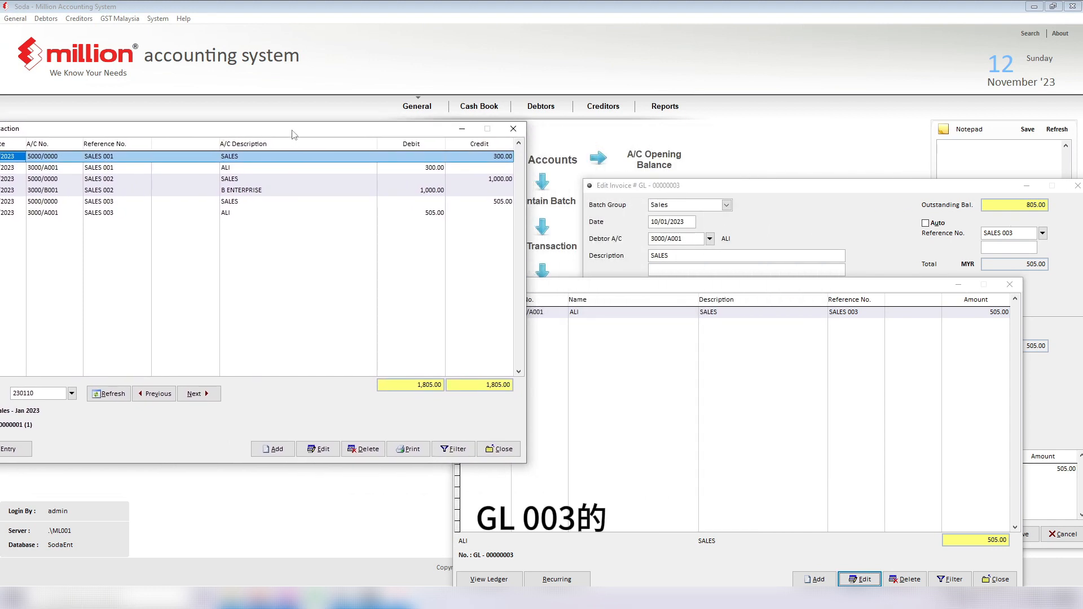
drag(293, 135, 350, 141)
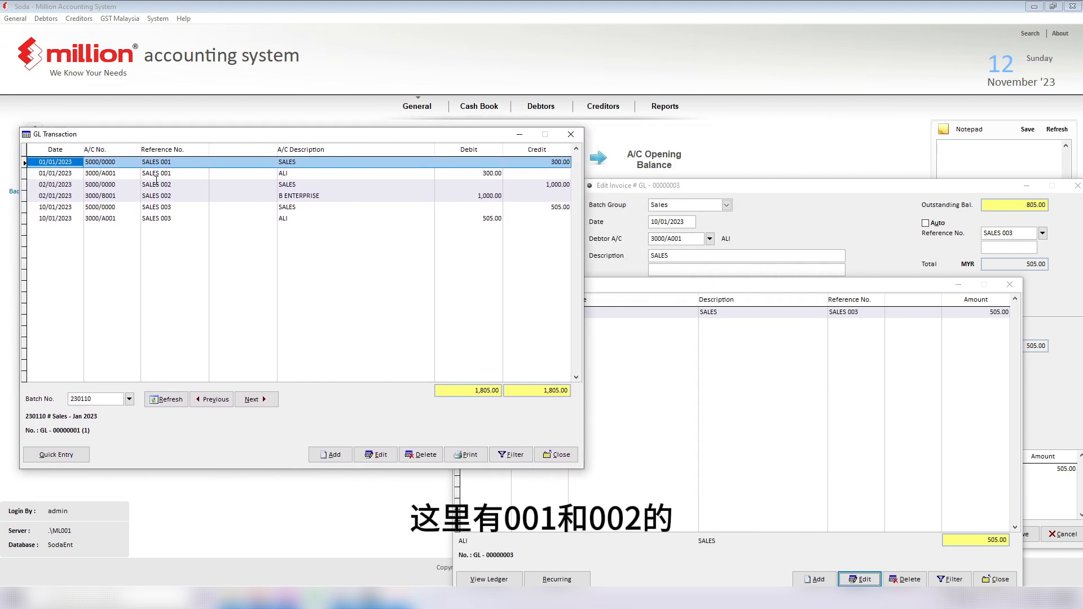
double_click(326, 173)
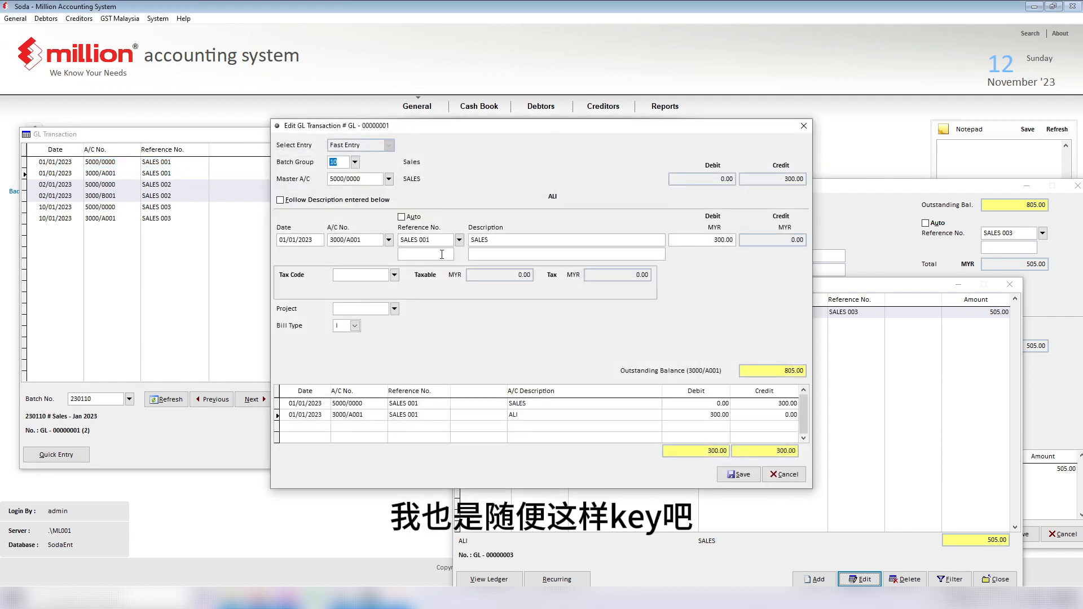
click(783, 474)
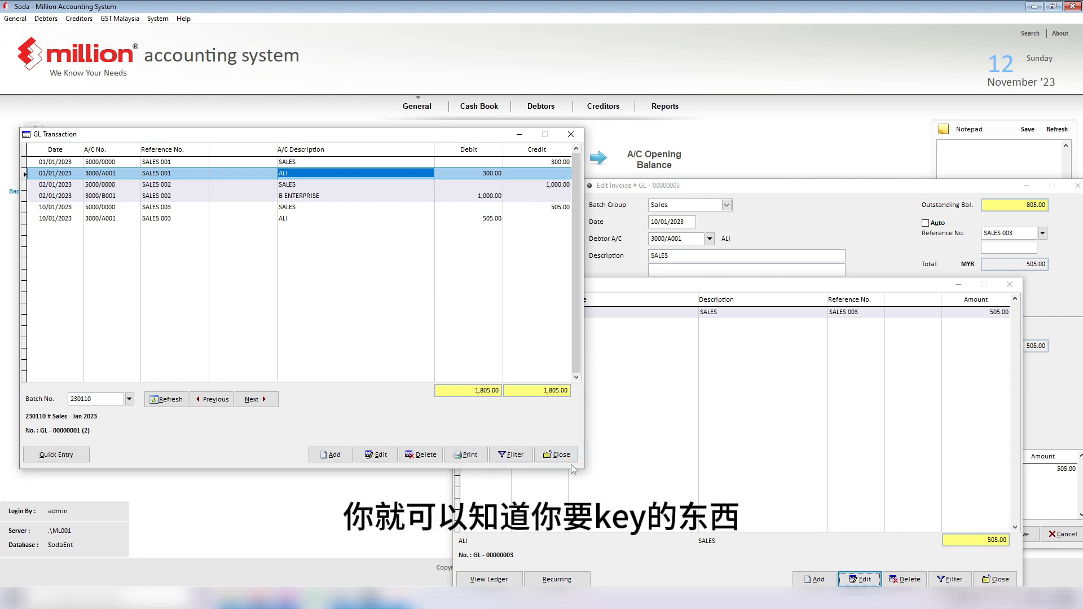
double_click(306, 172)
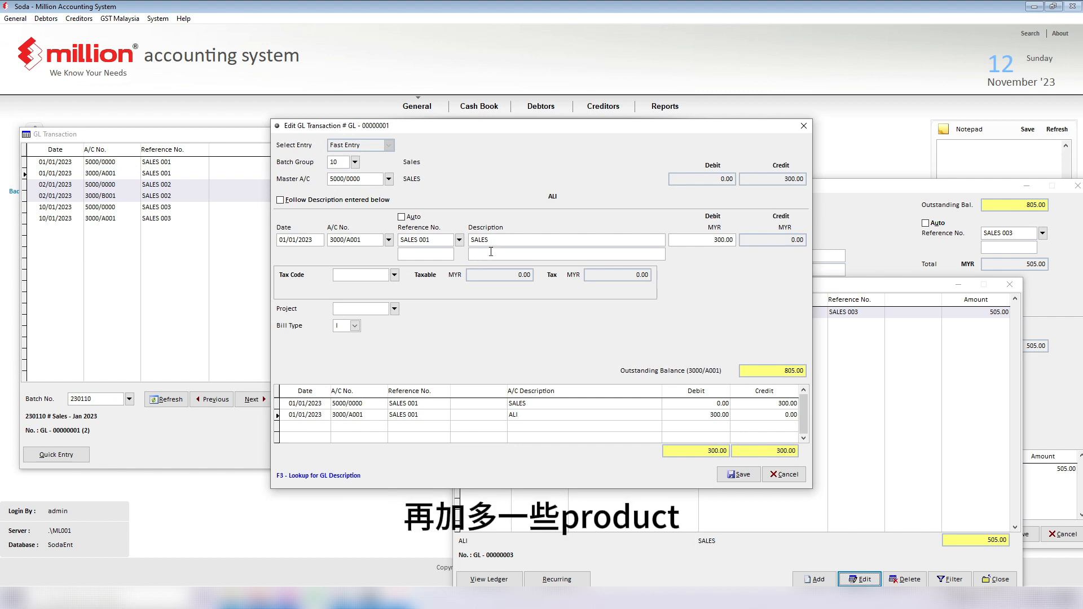
text([rpdi)
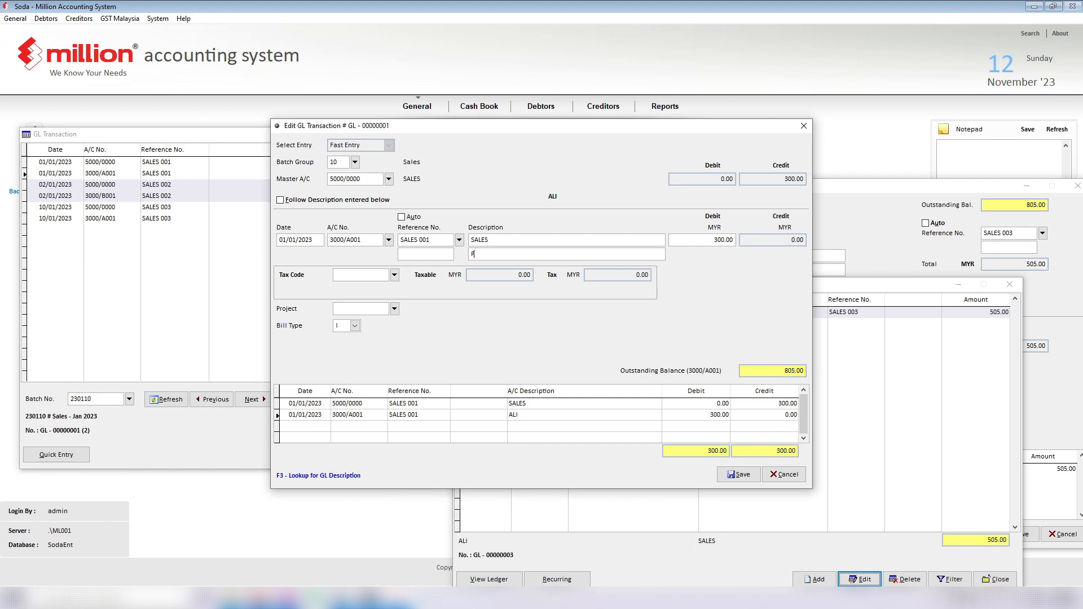
text(RODUCT A)
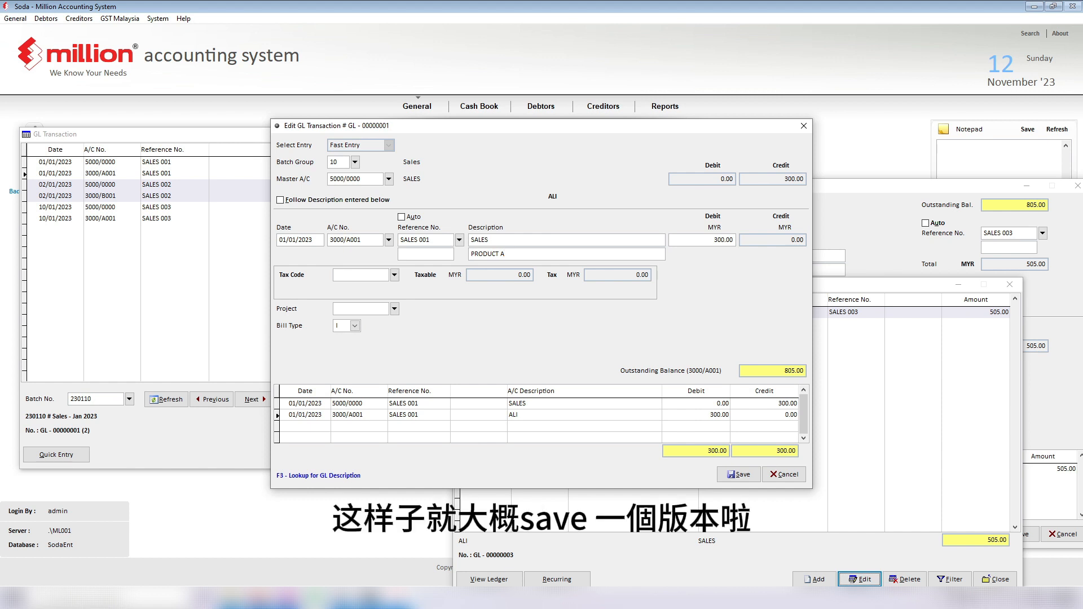
click(739, 474)
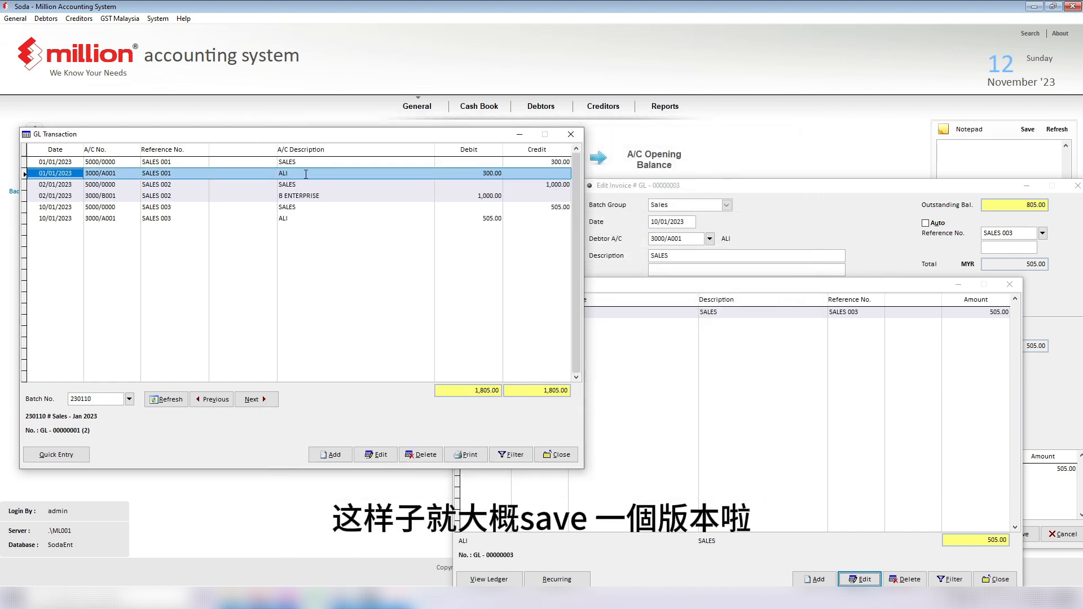
Step: Close the GL Transaction, Invoice and Edit Invoice windows
click(571, 134)
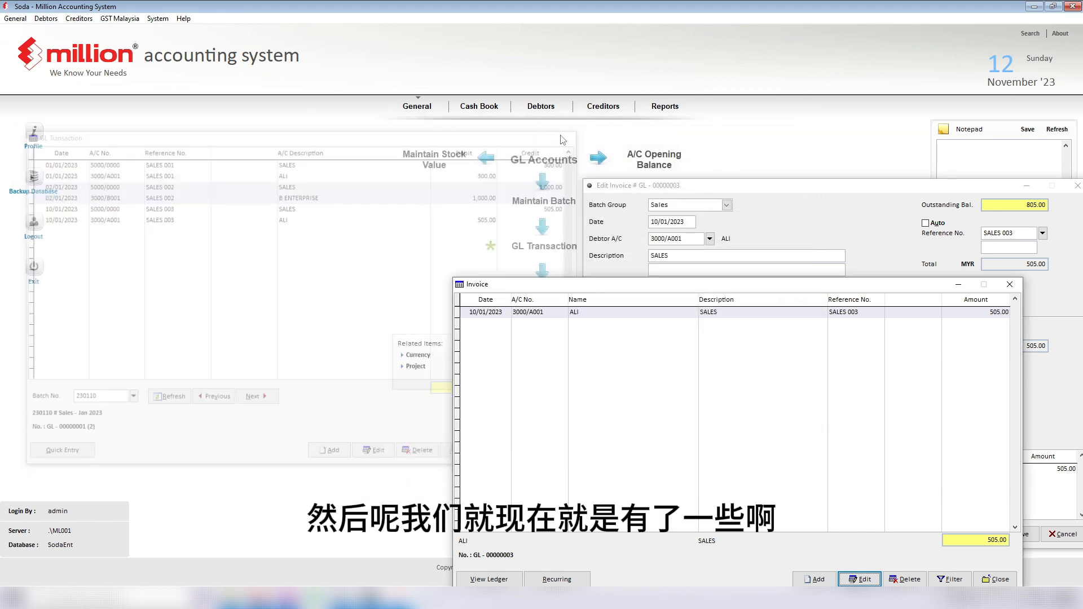
drag(718, 287, 550, 235)
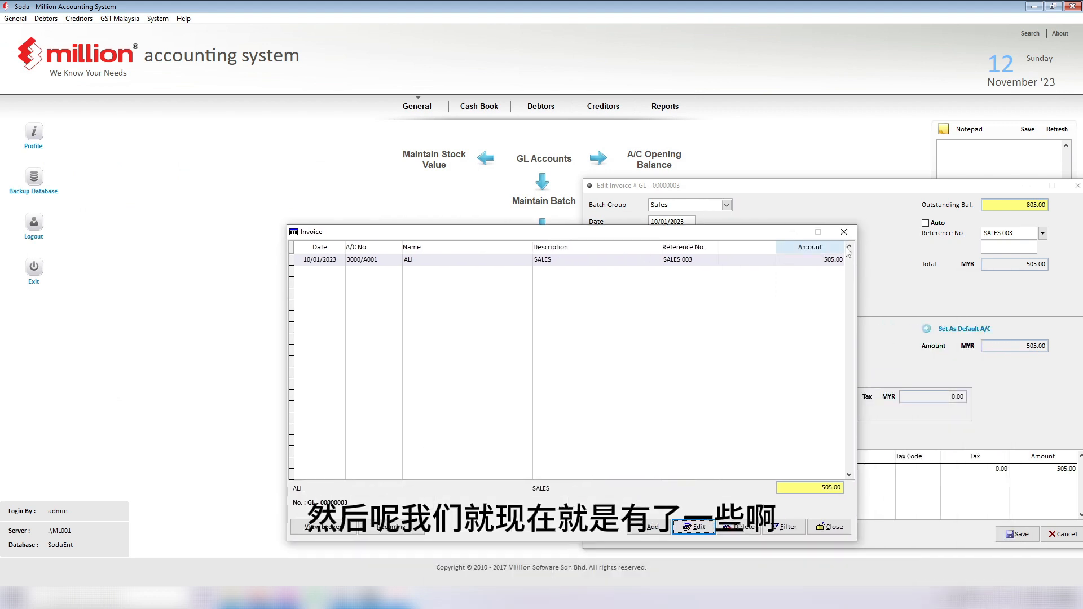
click(842, 233)
drag(819, 188, 621, 162)
click(870, 162)
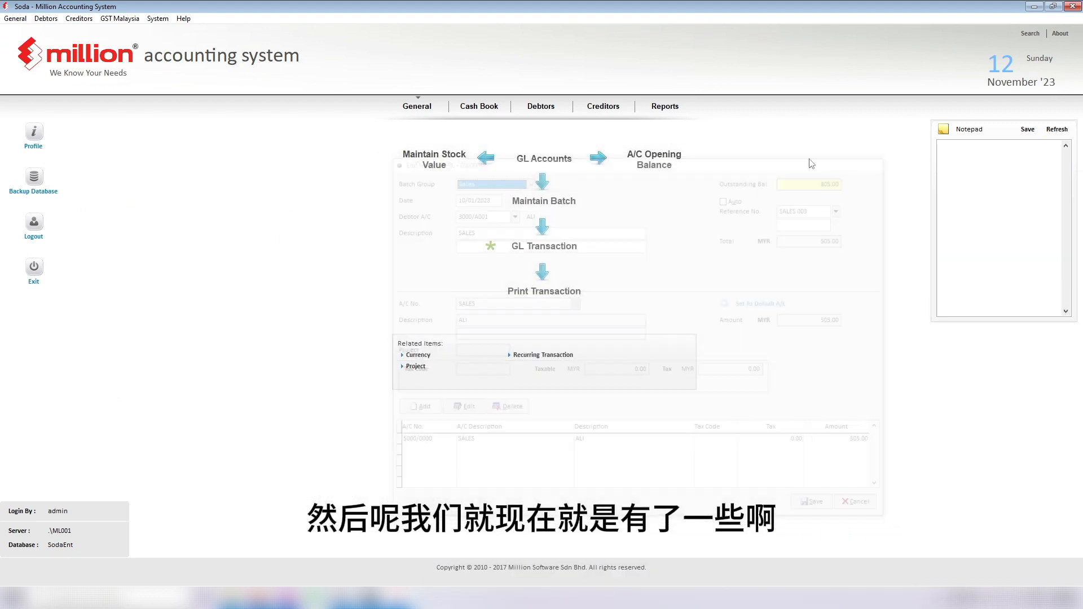
Step: Open Export Accounting Transaction via System > Administrative Tools > 13. Import/Export Data
click(159, 19)
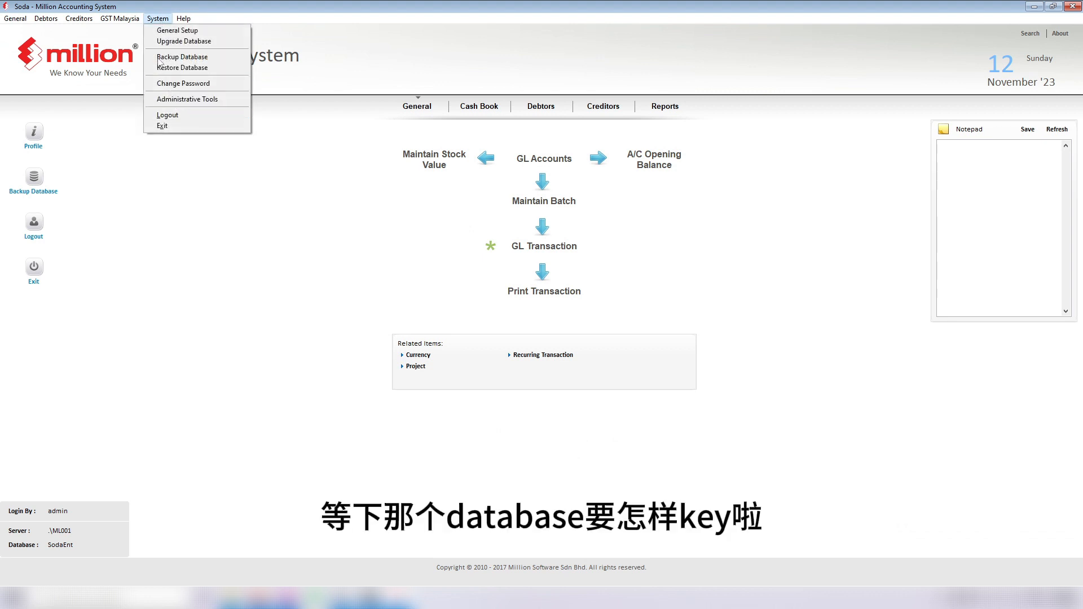
click(167, 100)
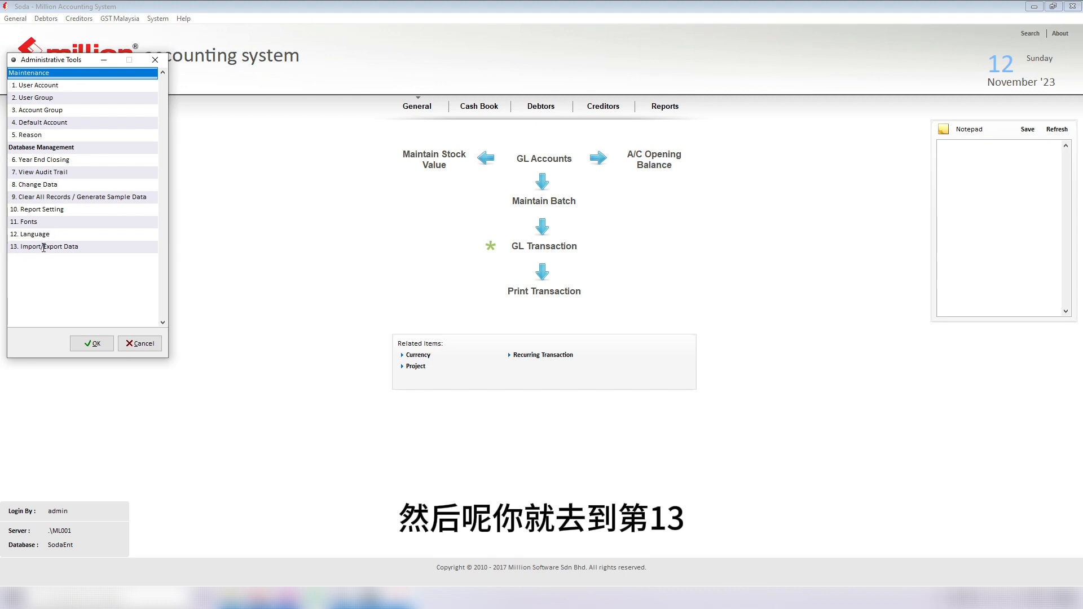
double_click(80, 250)
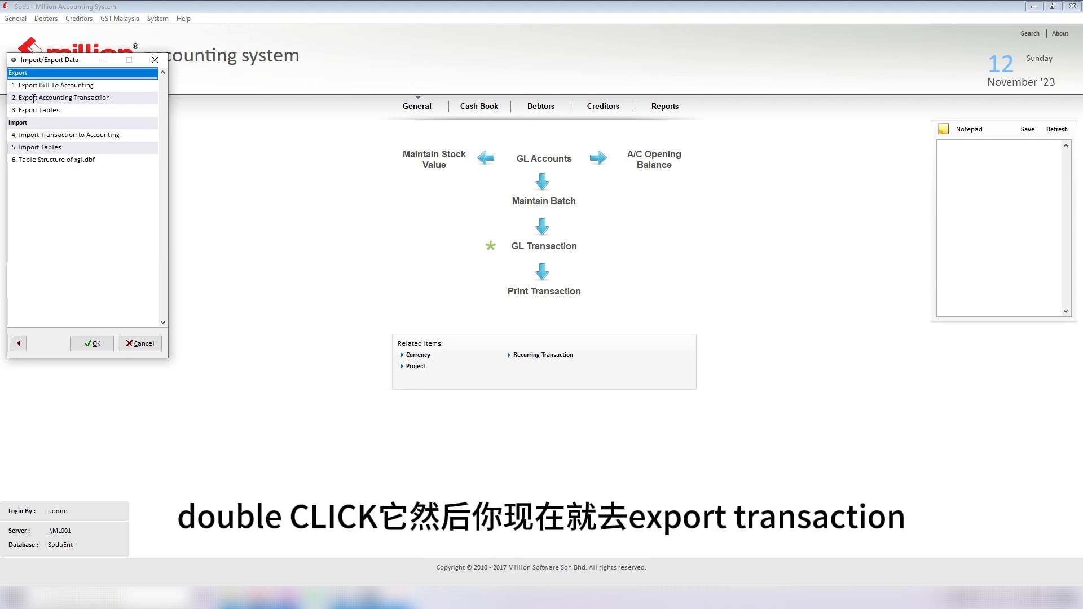
click(36, 98)
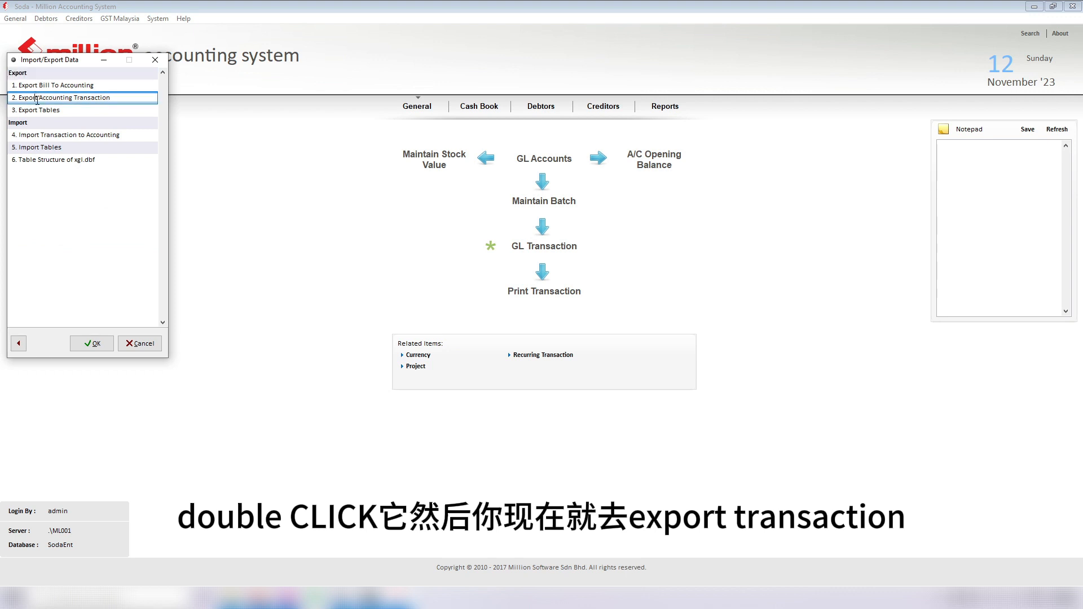
click(92, 343)
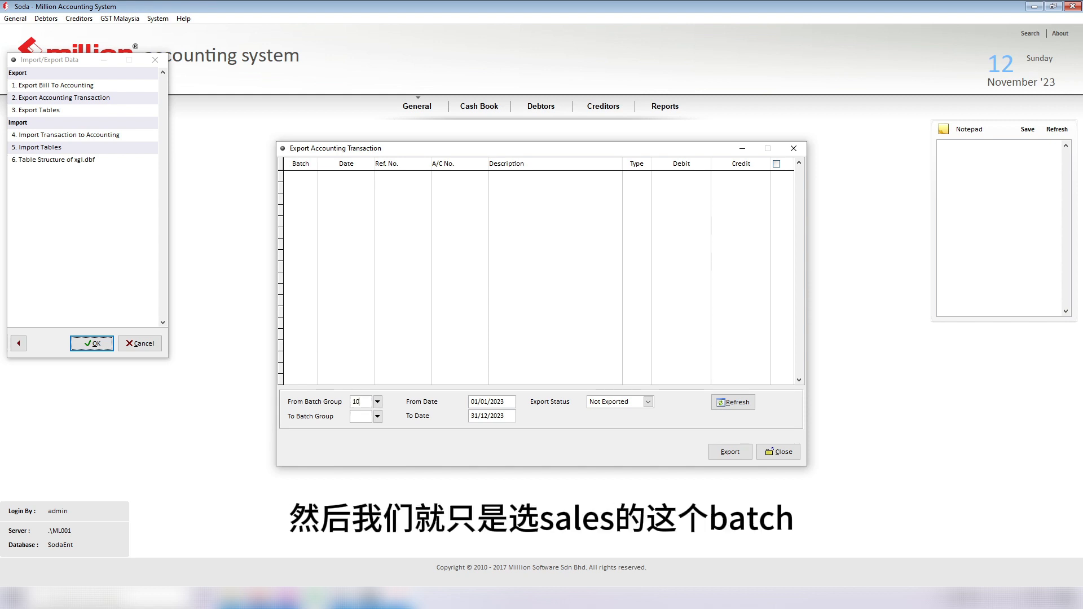
Step: List the Sales batch group 10 transactions with Export Status set to Both
click(377, 401)
double_click(486, 192)
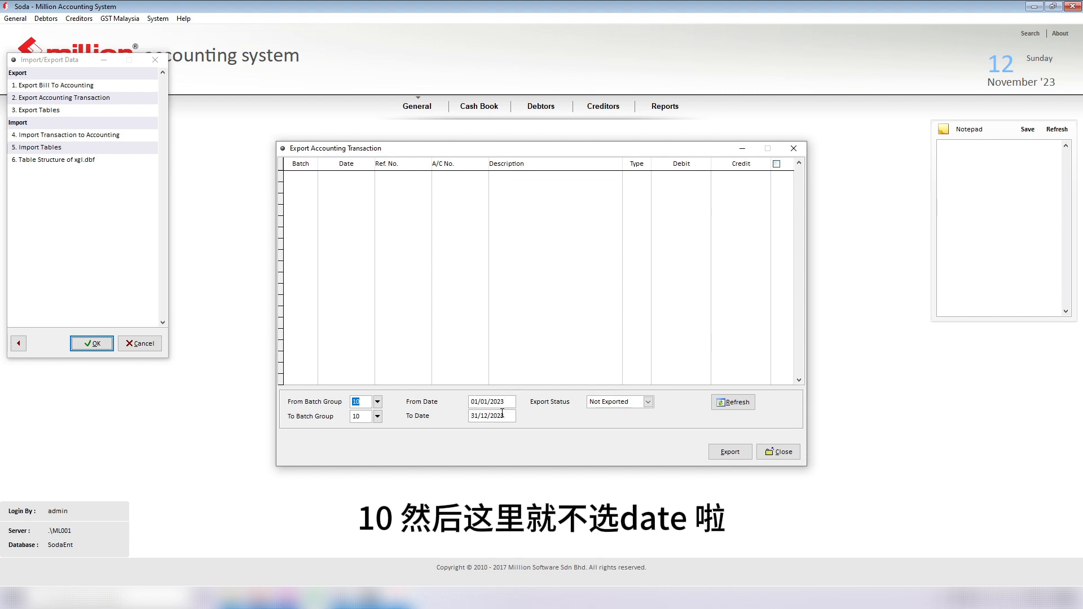
click(725, 406)
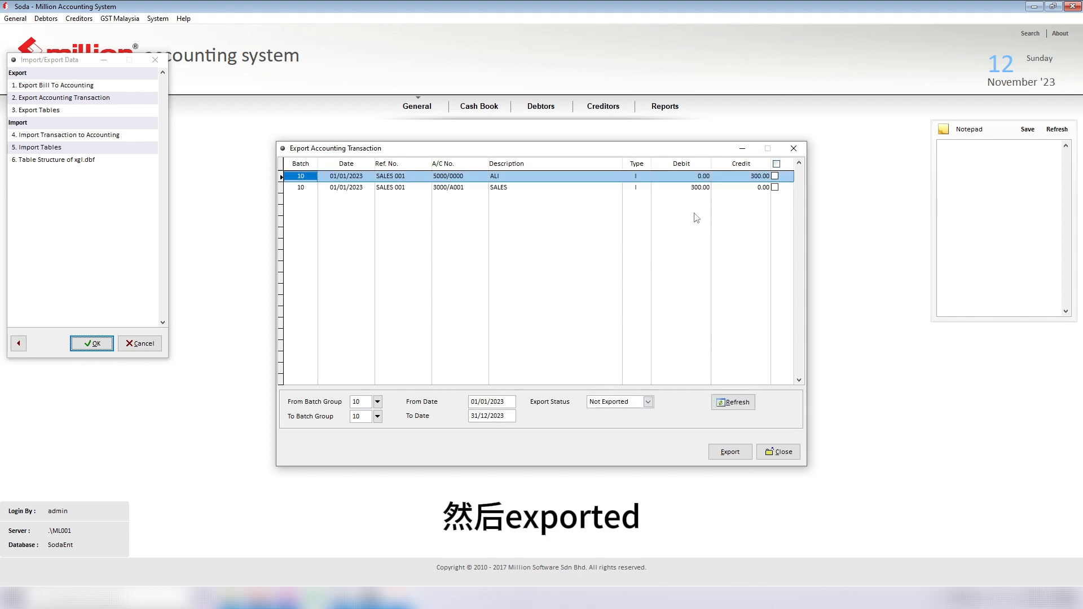
click(649, 402)
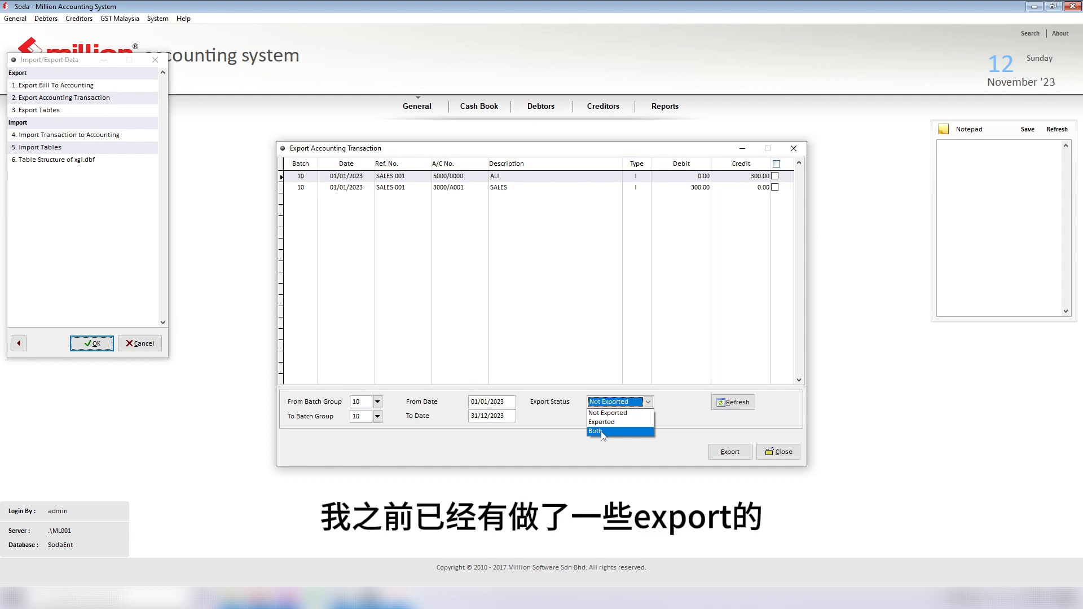
click(599, 431)
click(733, 402)
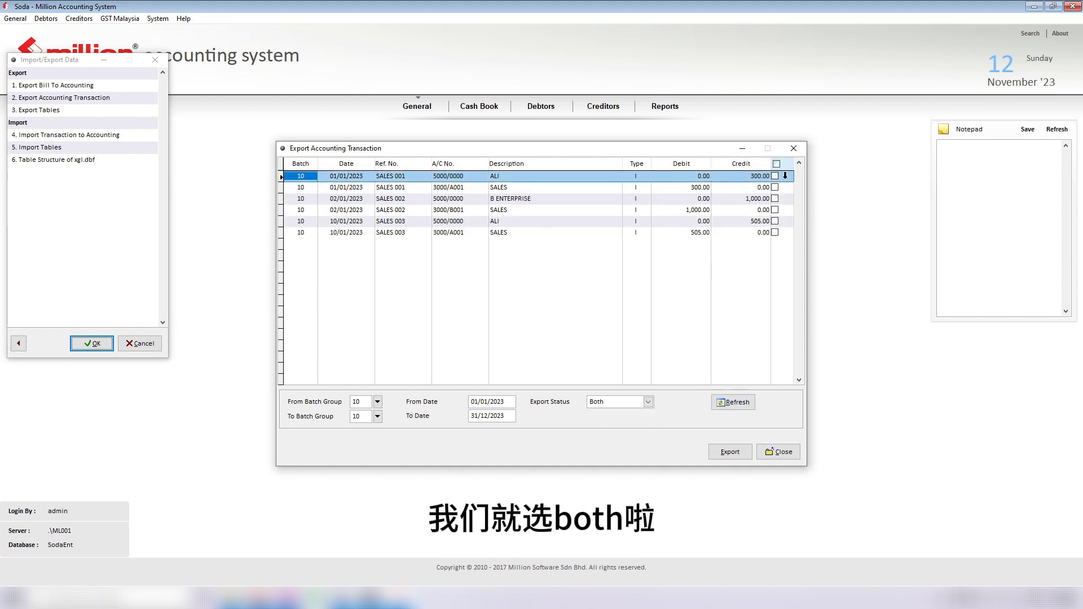
click(619, 402)
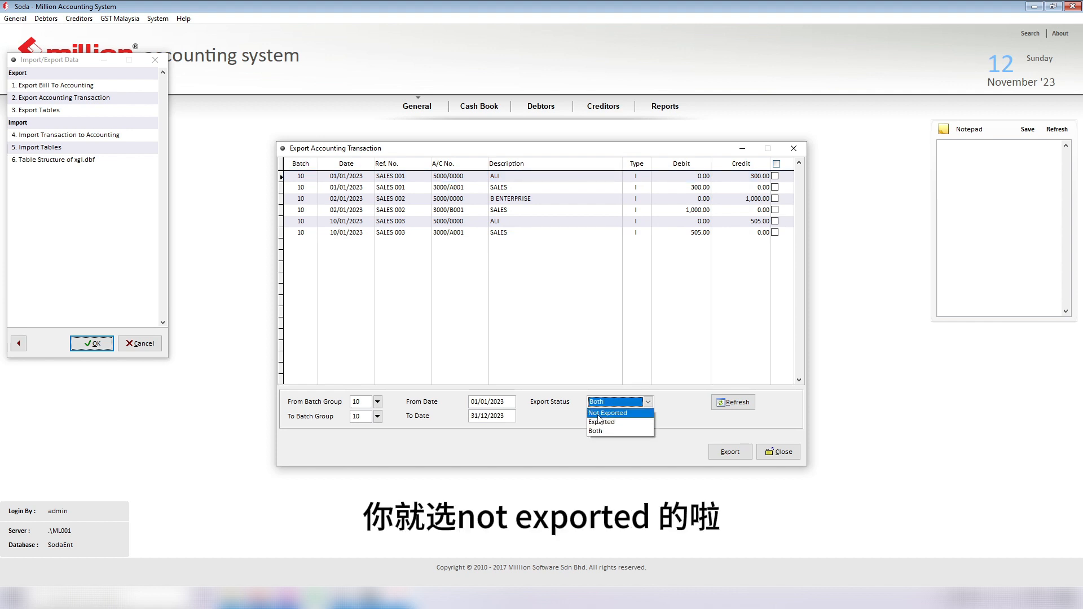
click(670, 401)
Step: Tick all six transactions and export them, confirming with Yes
click(777, 164)
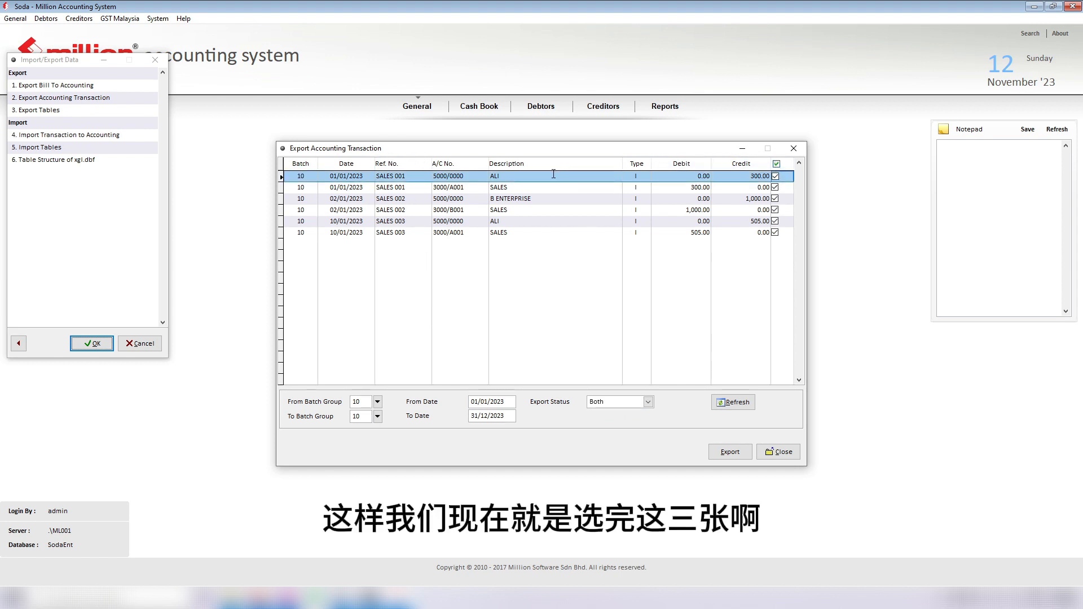
click(729, 452)
click(553, 338)
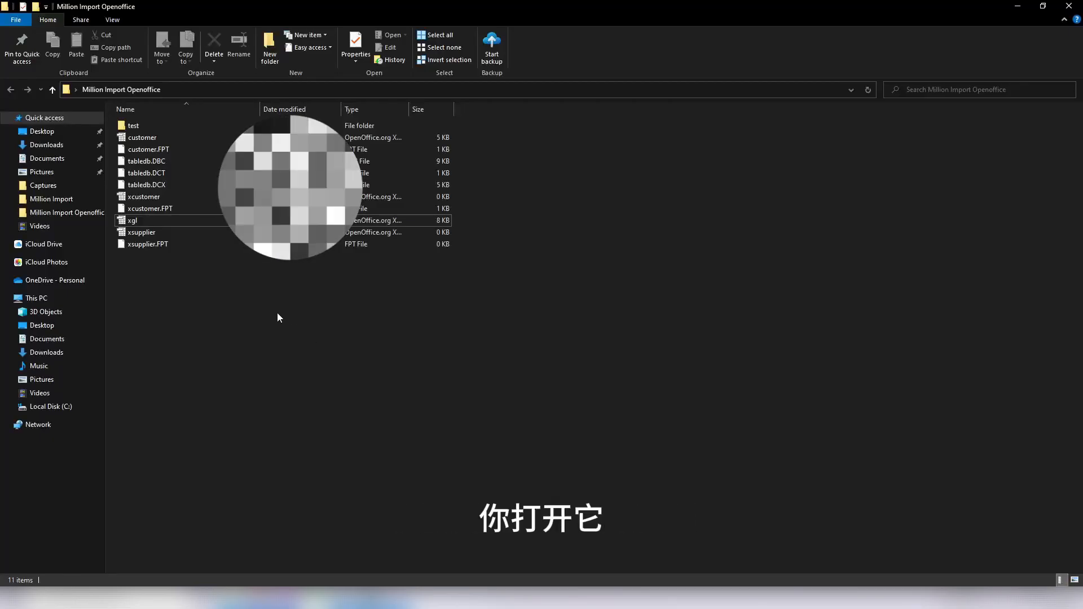
Step: Open the exported xgl file from the Million Import Openoffice folder
drag(374, 280, 168, 191)
click(252, 289)
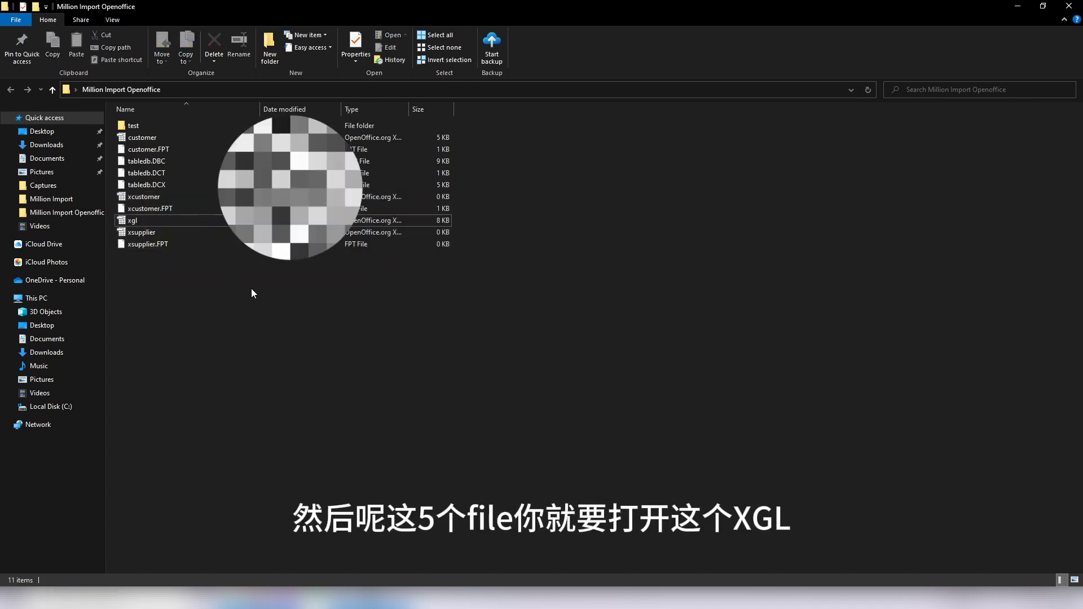
double_click(141, 222)
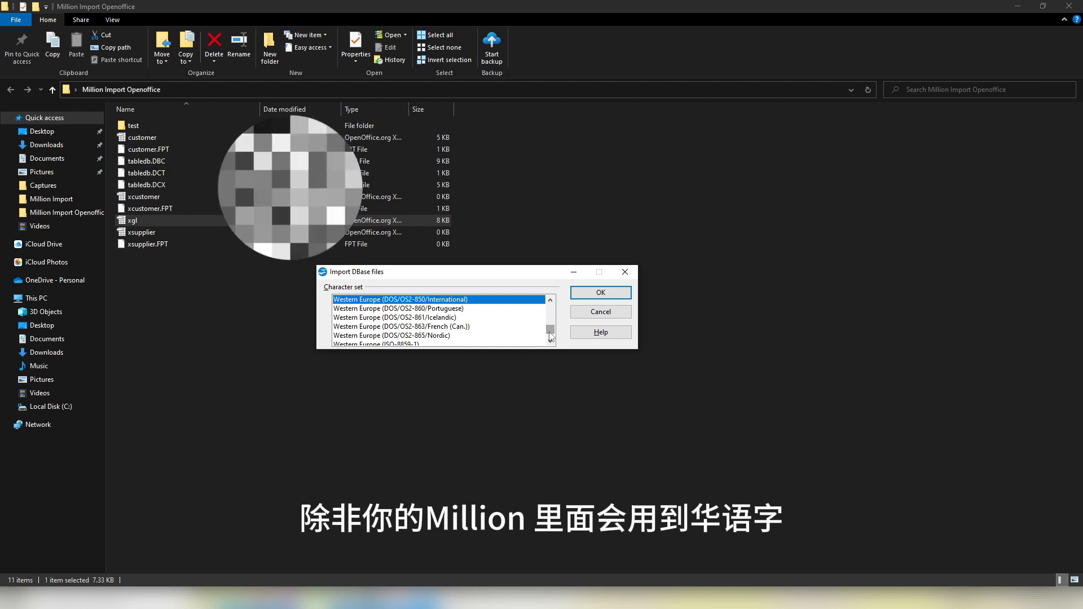
Step: Import xgl.dbf using the Western Europe (DOS/OS2-850/International) character set
drag(550, 337, 555, 315)
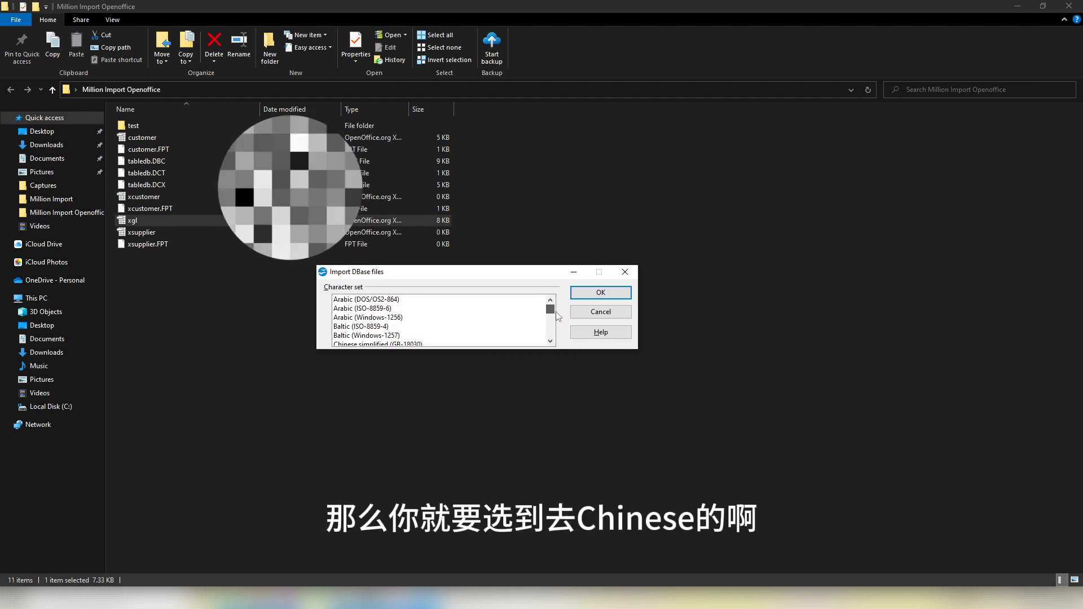
scroll(505, 341, down, 2)
click(429, 328)
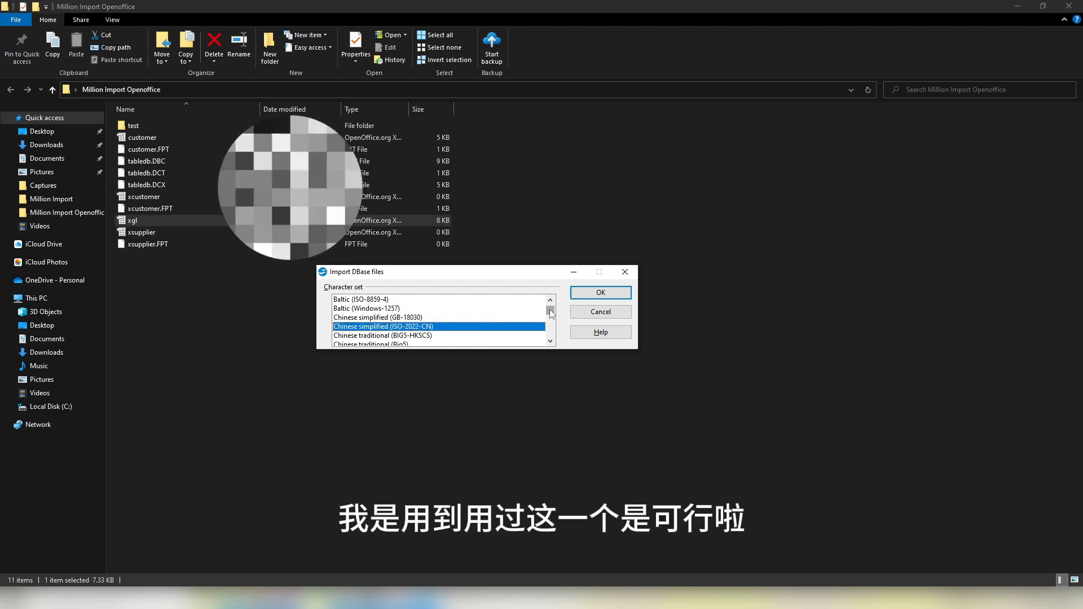
drag(549, 313, 545, 348)
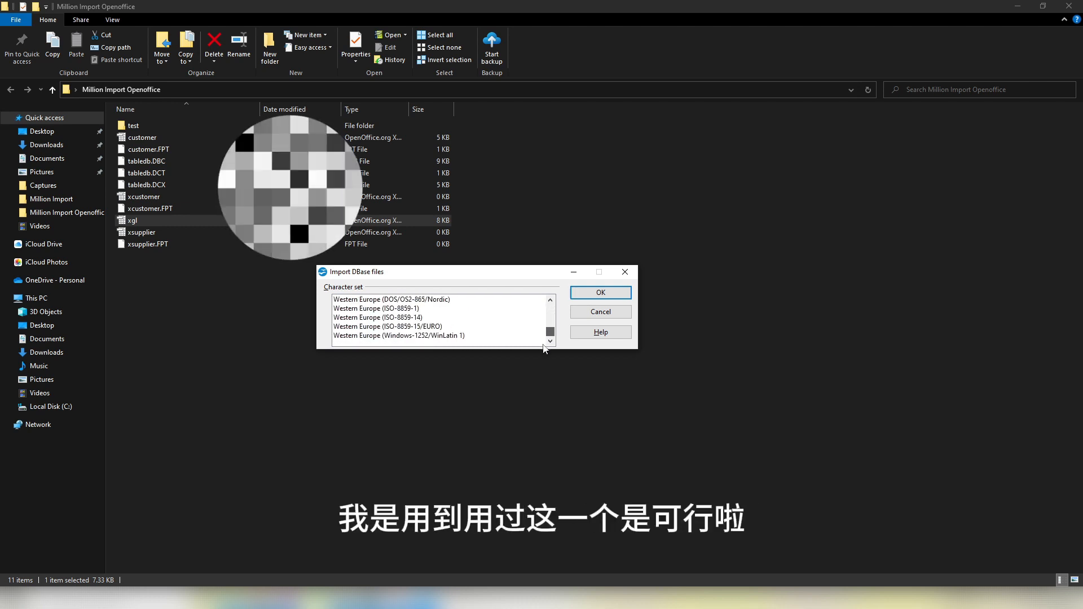
click(552, 301)
click(551, 300)
click(552, 301)
click(551, 301)
click(454, 300)
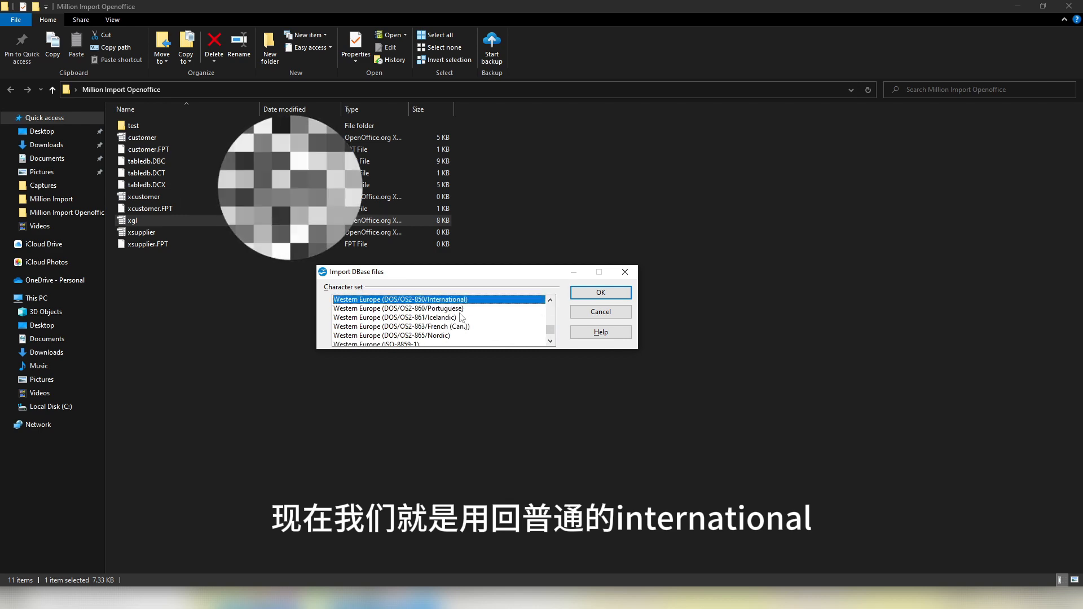
click(600, 293)
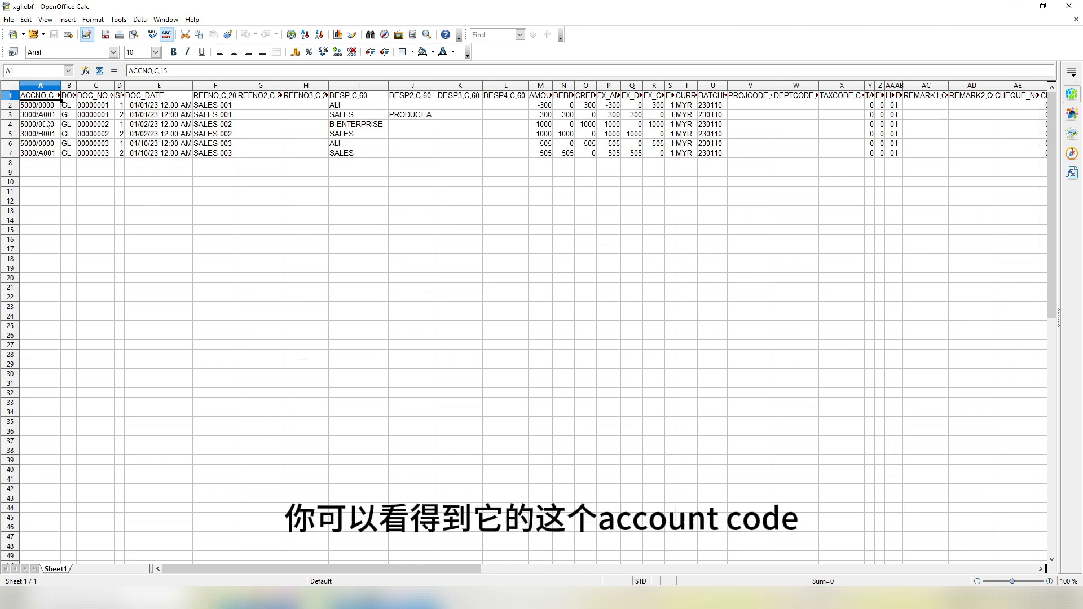
Step: Go over the account code, DOC_NO, DOC_DATE and REFNO (SALES 001–003) columns
drag(36, 104, 59, 146)
drag(98, 105, 104, 157)
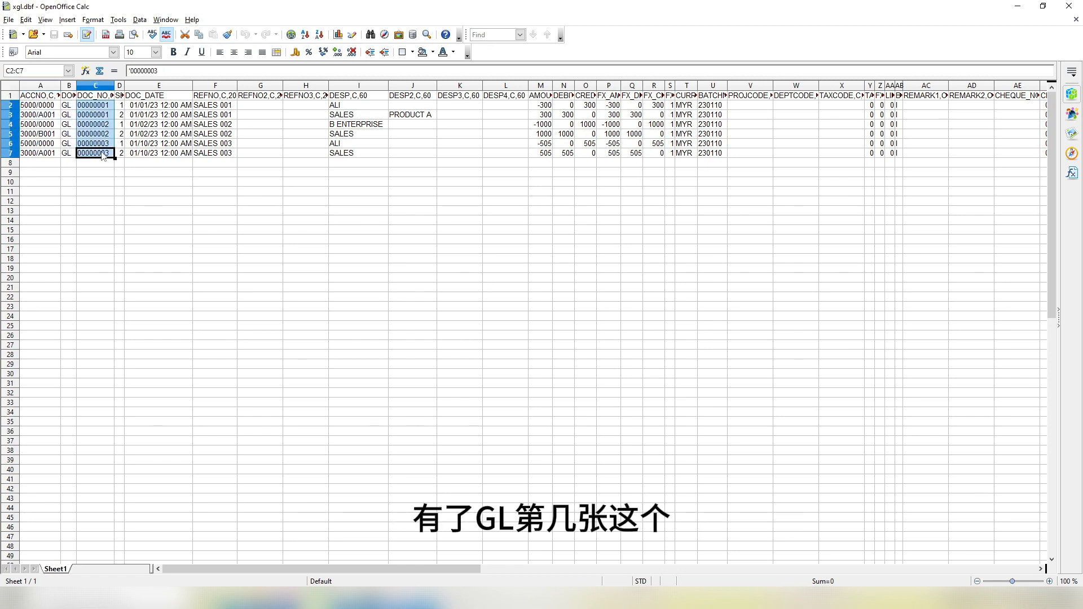
click(107, 96)
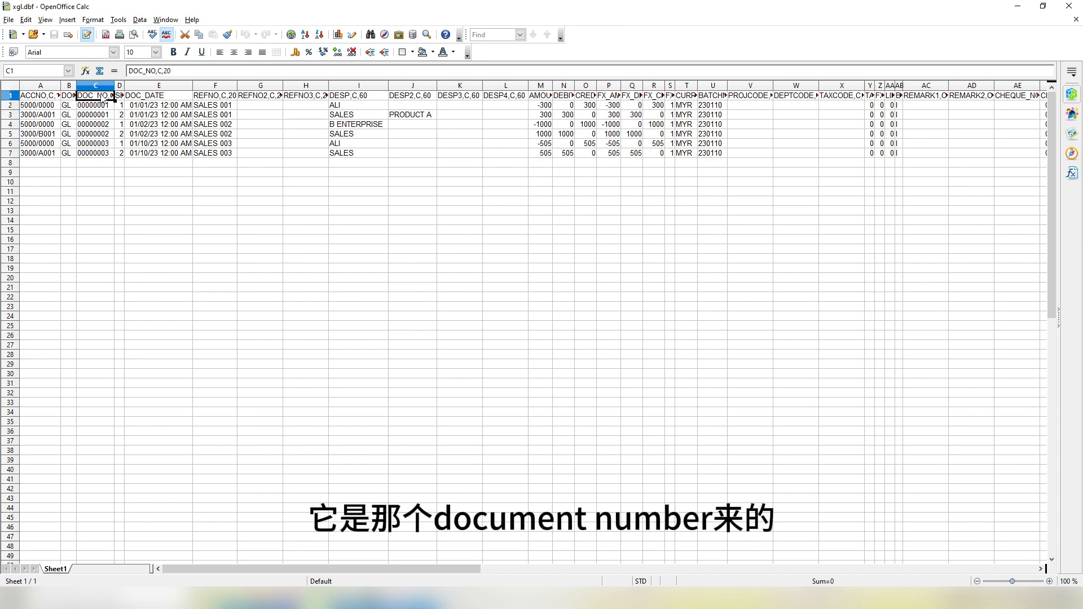
click(160, 98)
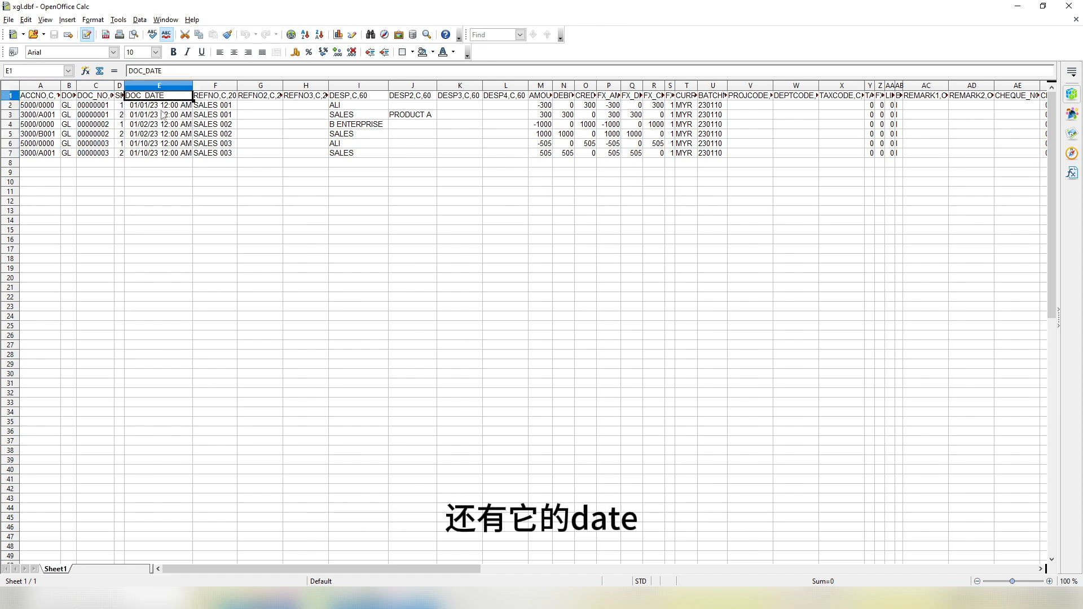
click(227, 98)
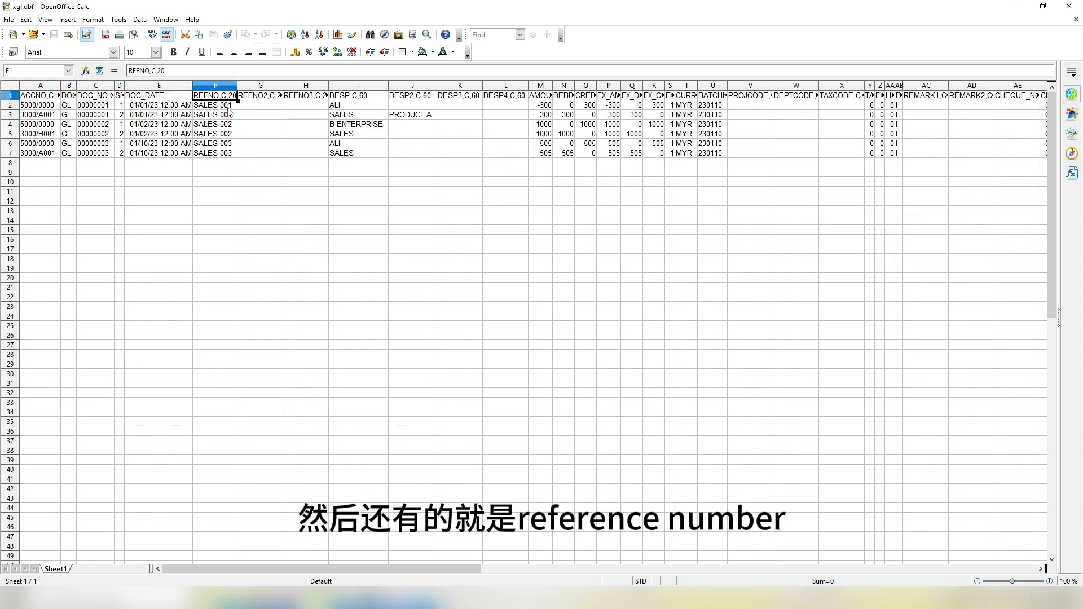
drag(228, 107, 229, 153)
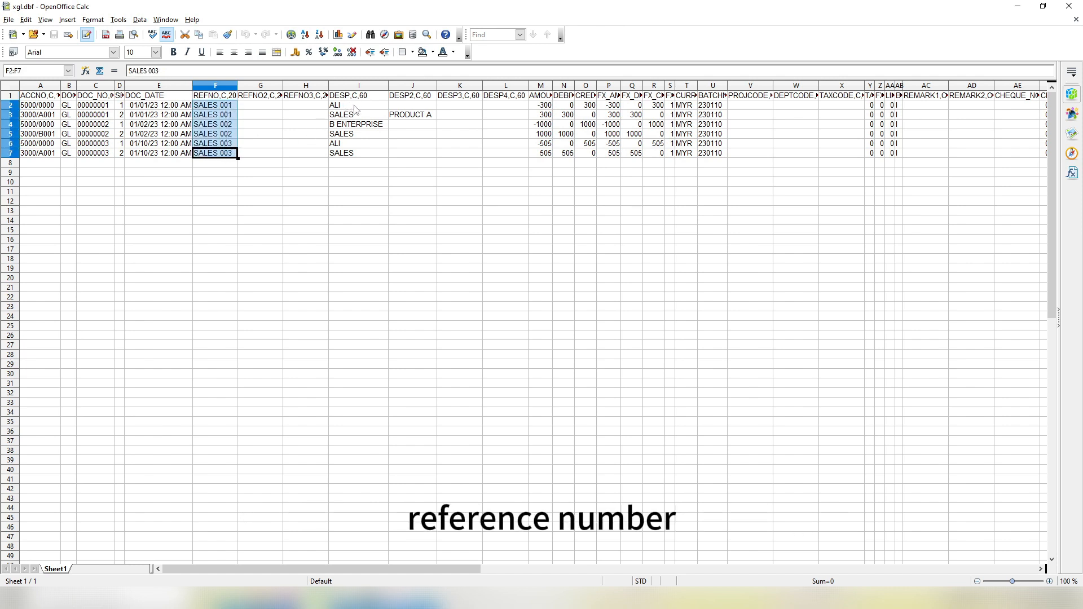
Step: Go over the descriptions including PRODUCT A and the amounts in column M
drag(356, 109, 348, 153)
click(420, 116)
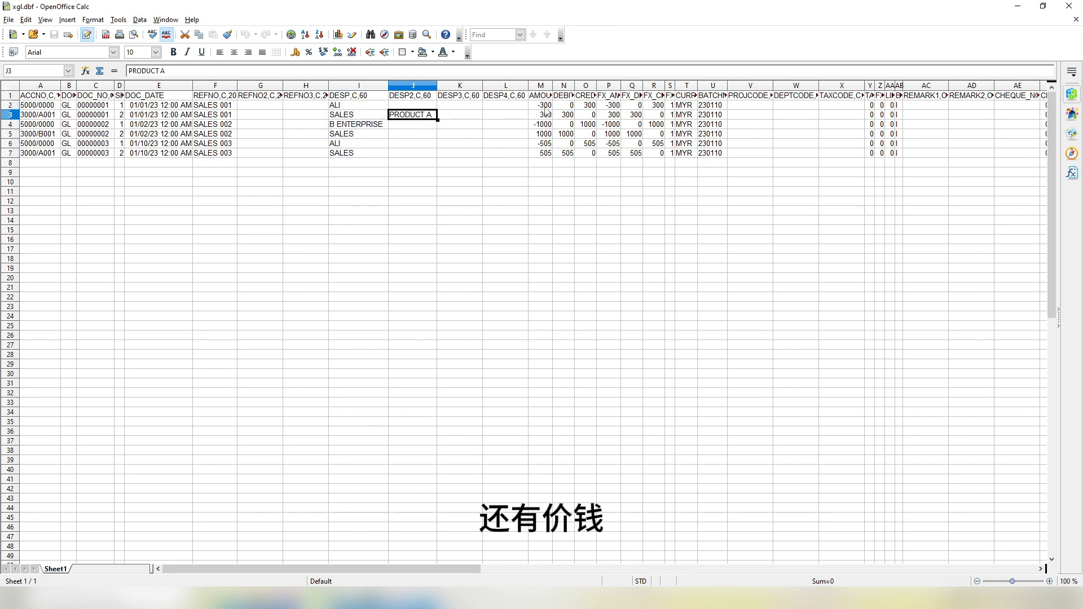
drag(542, 106, 545, 164)
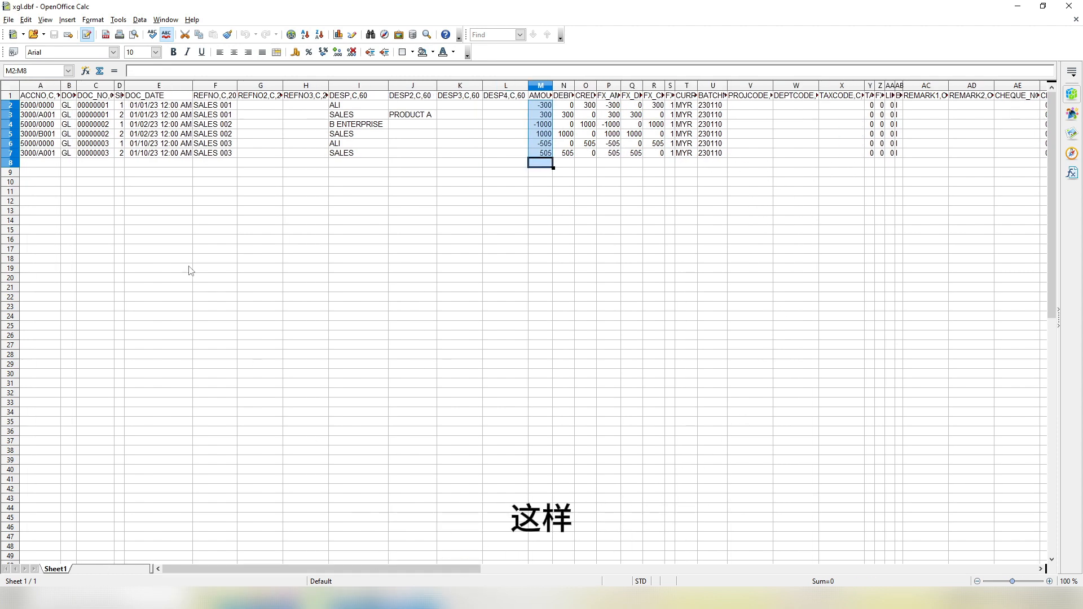
mouse_move(364, 569)
mouse_down()
mouse_move(776, 569)
mouse_move(375, 569)
mouse_up()
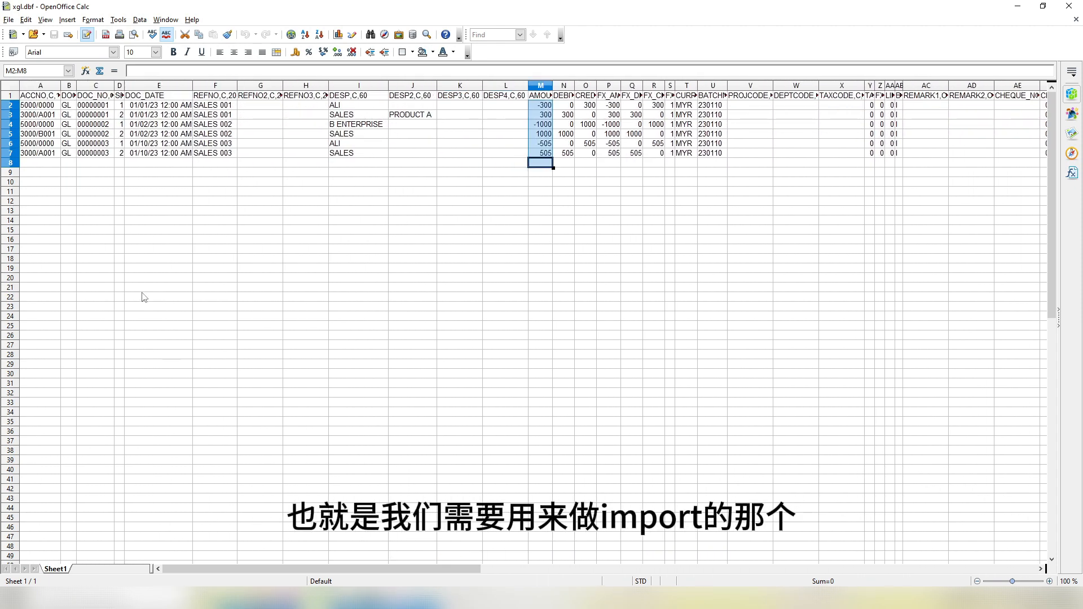
click(136, 231)
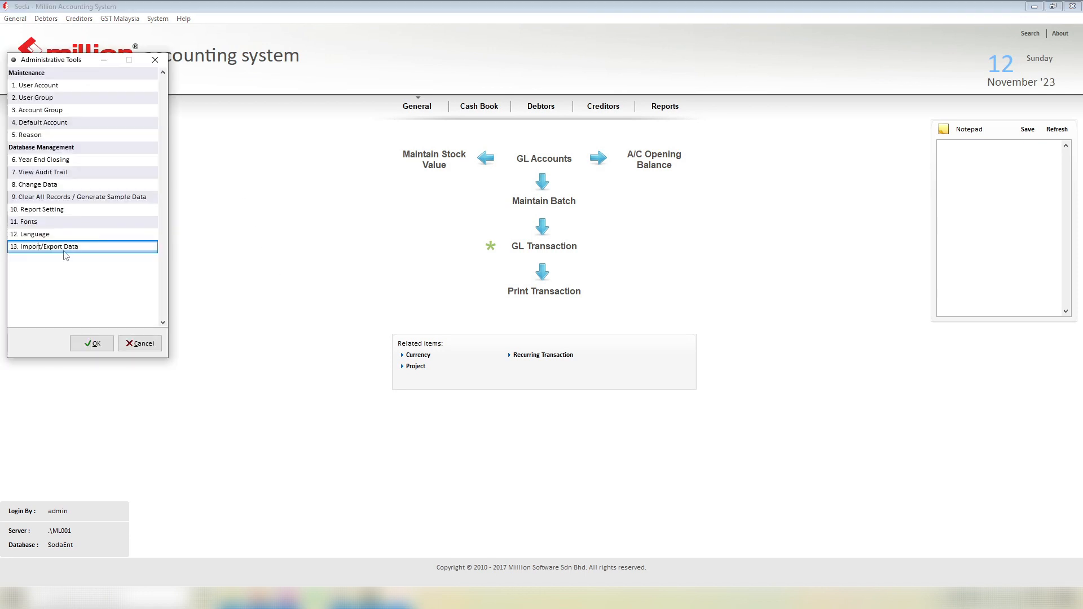
Step: Open the xgl.dbf Table Structure from Import/Export Data's transaction import
double_click(86, 247)
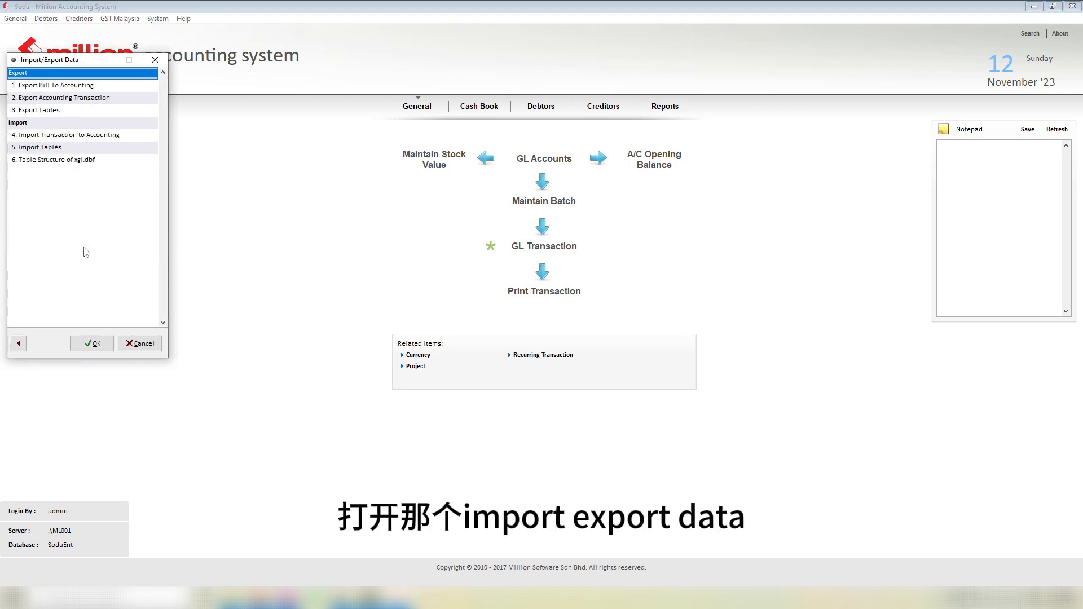
double_click(53, 135)
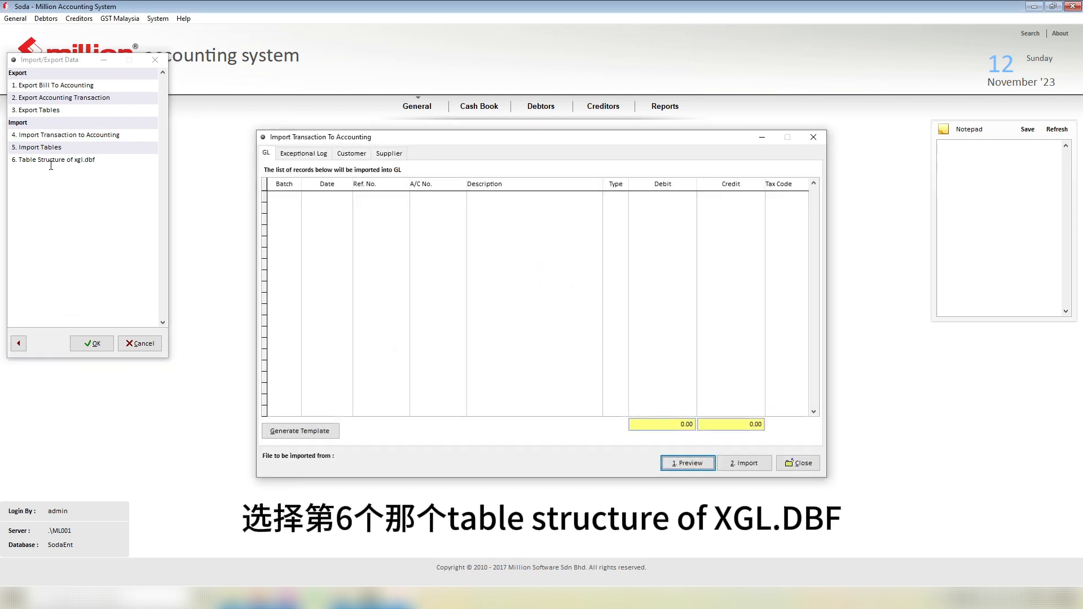
click(49, 159)
double_click(90, 161)
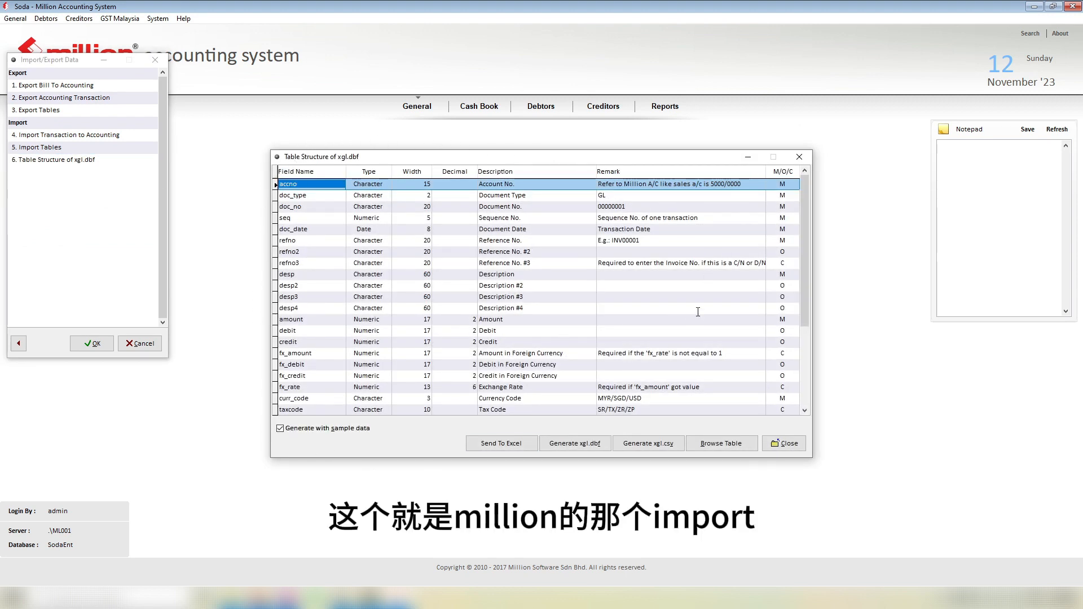
Step: Generate xgl.dbf with sample data into the chosen test folder
drag(804, 236, 804, 288)
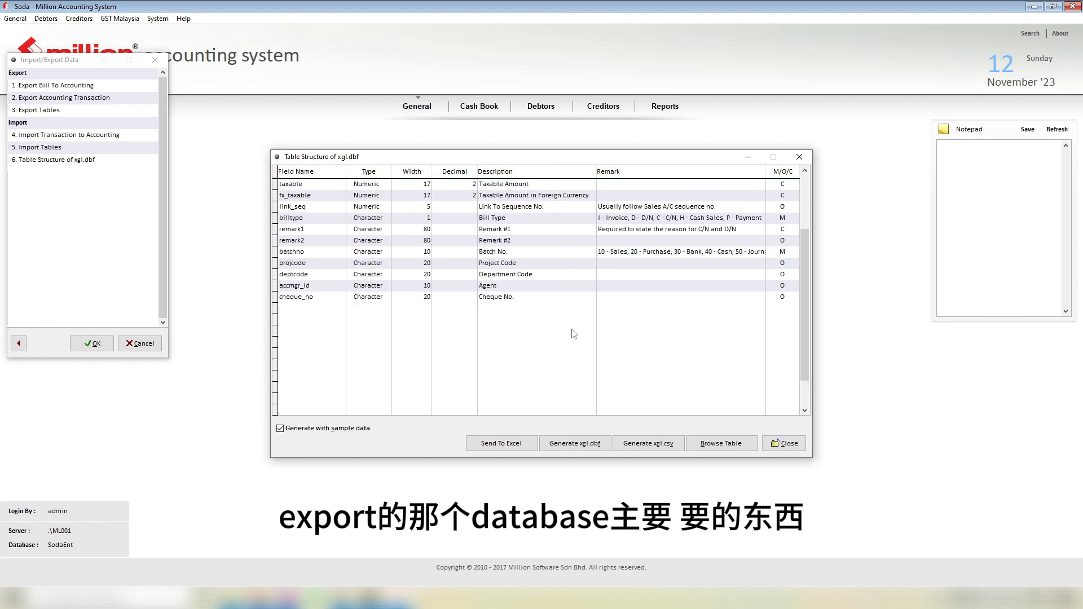
scroll(574, 334, up, 6)
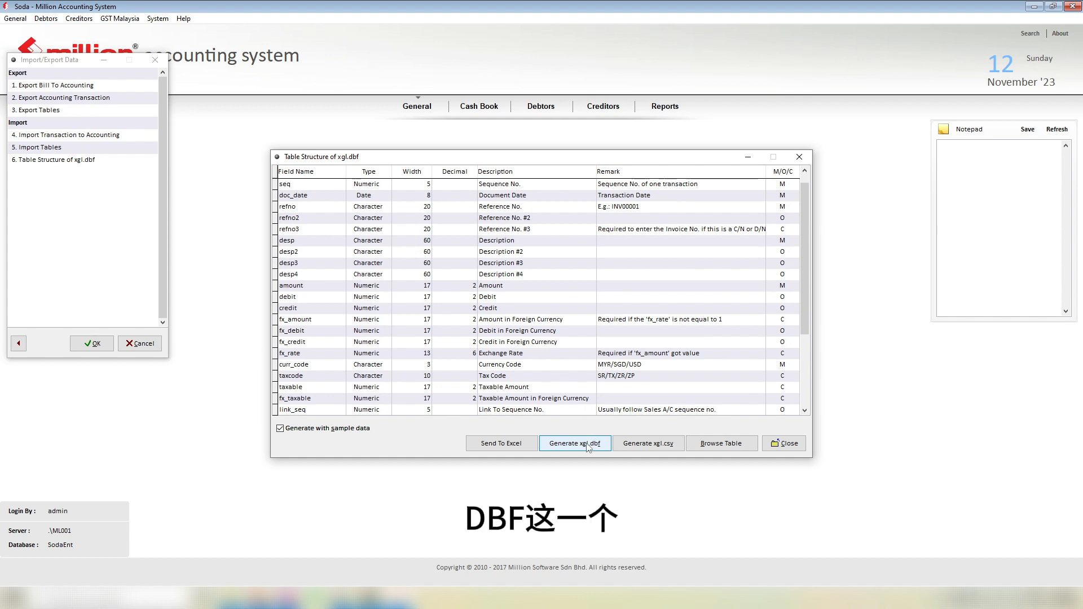
click(587, 447)
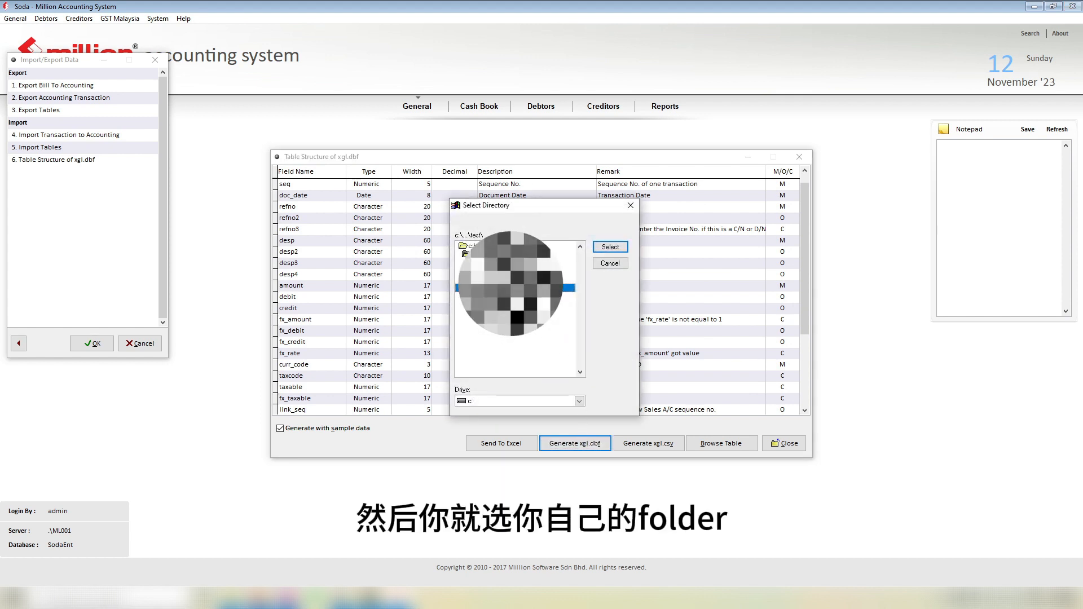
click(620, 249)
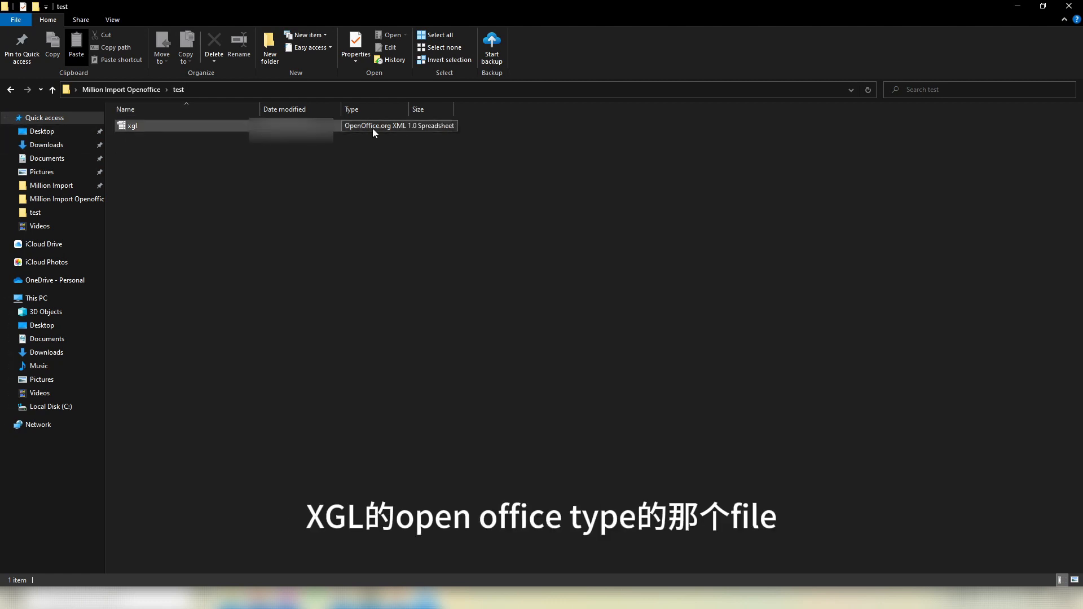
Step: Open the generated xgl file with the Western Europe (DOS/OS2-850/International) character set
double_click(181, 131)
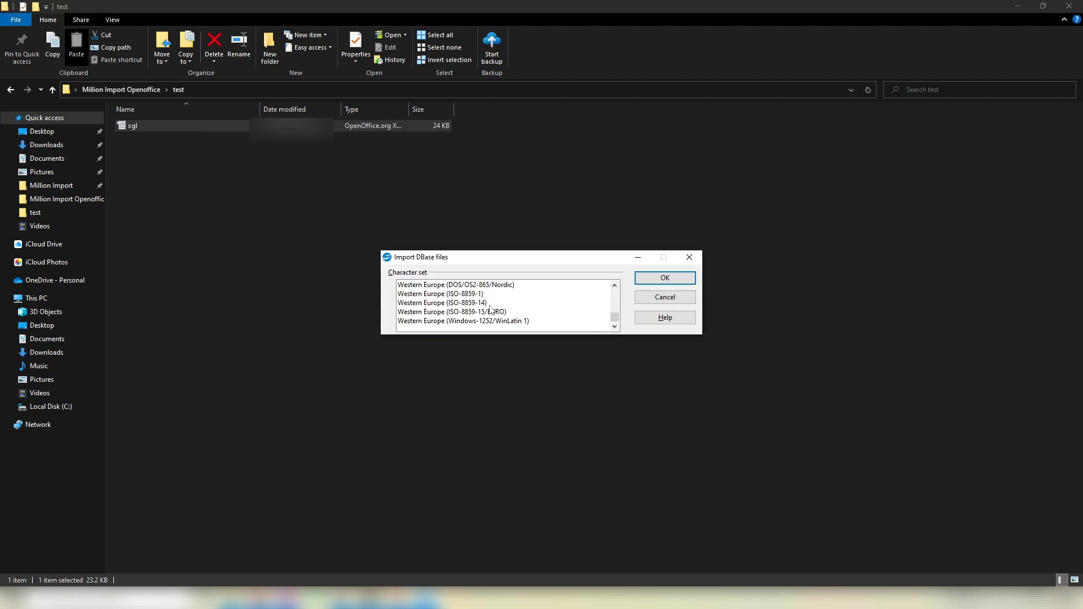
scroll(474, 296, up, 1)
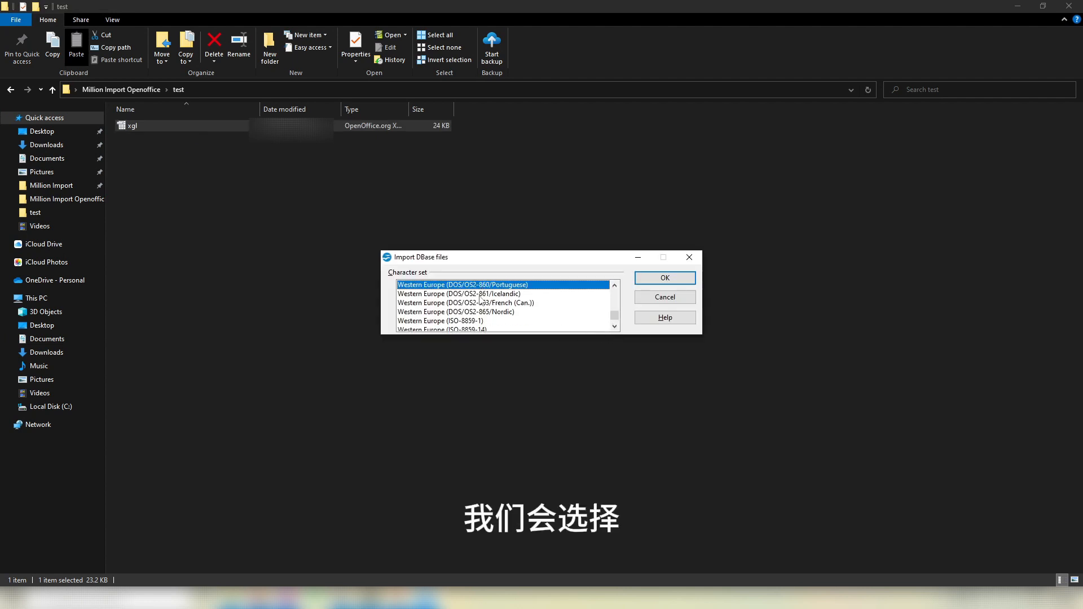
scroll(490, 302, up, 1)
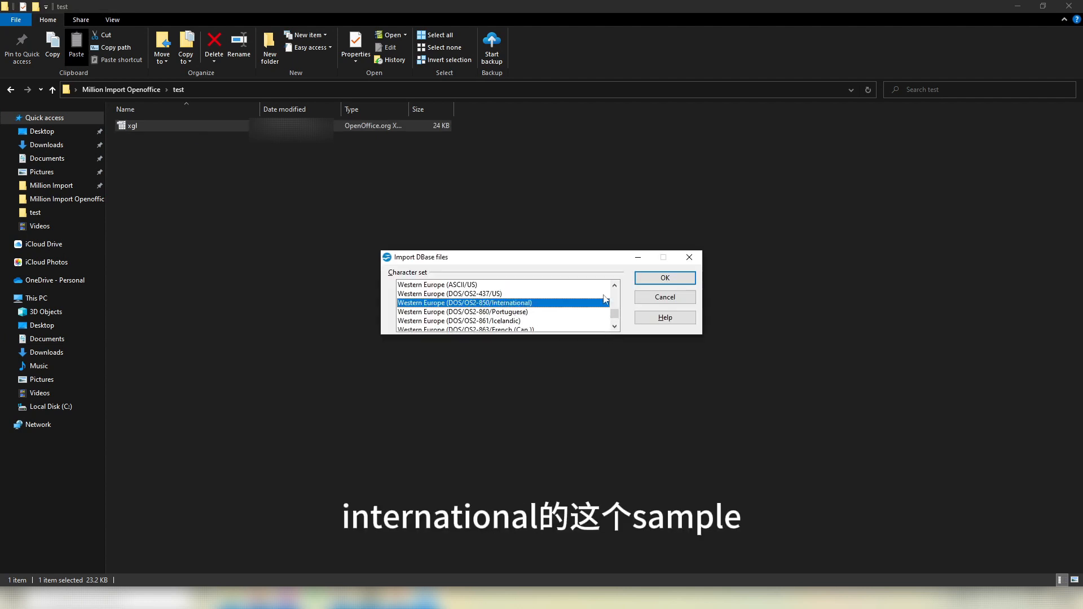
click(656, 279)
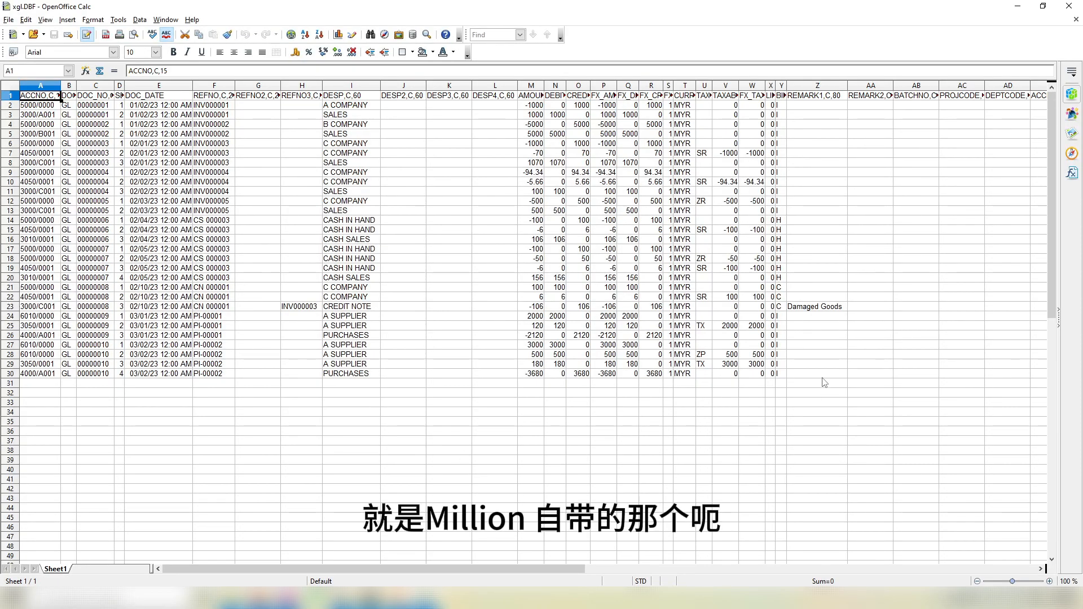
Step: Review the REFNO reference numbers for the sales invoices, cash sales and credit notes
mouse_move(513, 571)
mouse_down()
mouse_move(572, 580)
mouse_move(518, 576)
mouse_up()
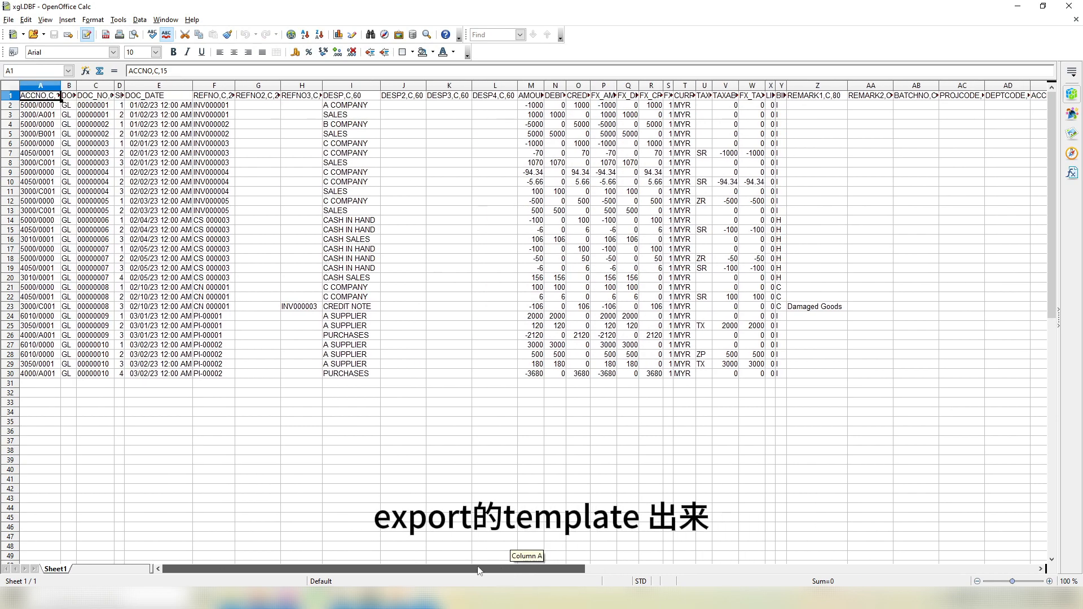
click(210, 114)
drag(217, 220, 216, 258)
drag(213, 297, 209, 365)
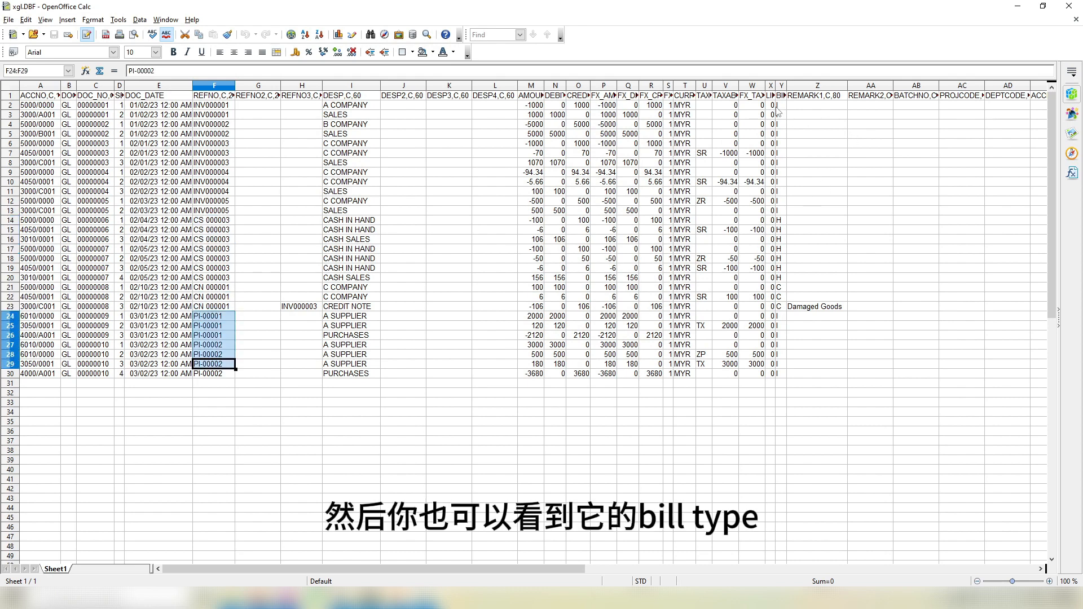
Step: Widen column Y to review the BILLTYPE codes, then switch back to Million Accounting System
drag(787, 86, 821, 86)
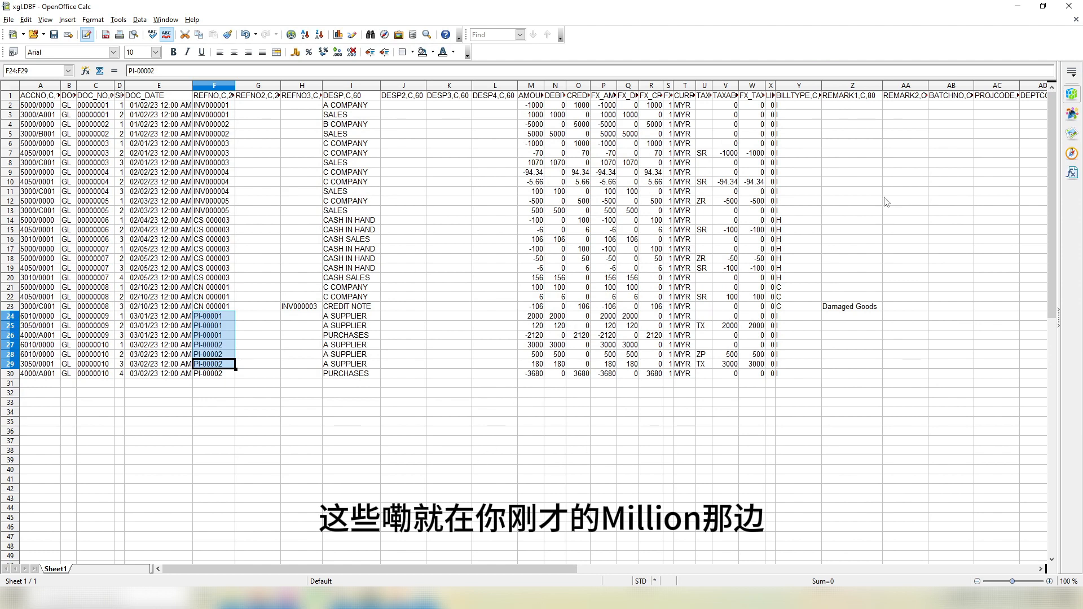
click(801, 108)
drag(802, 111, 796, 208)
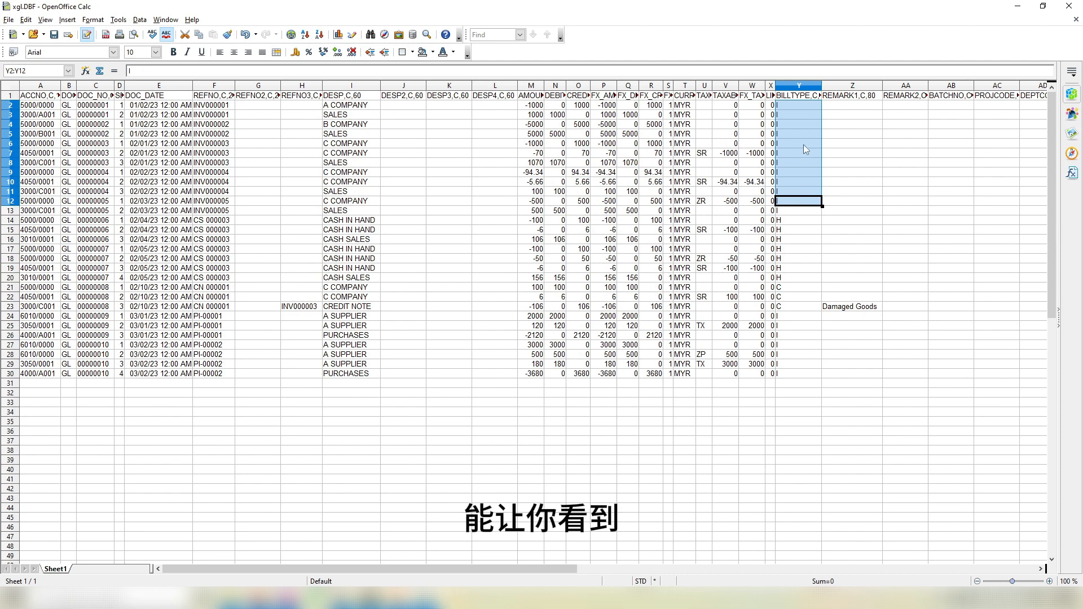
drag(803, 146, 793, 166)
click(864, 146)
drag(798, 212, 786, 377)
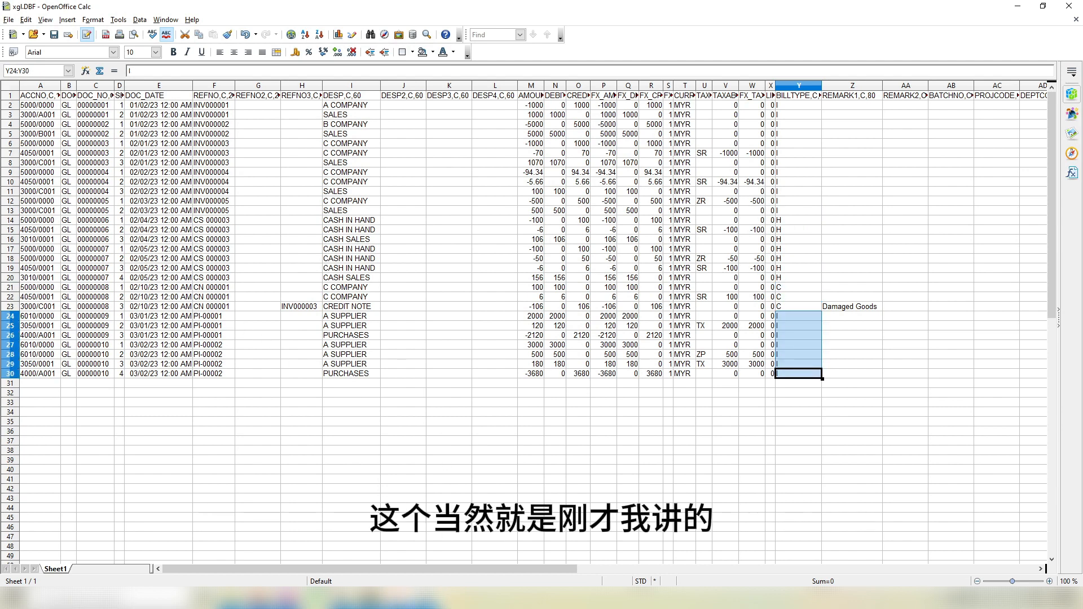
click(399, 600)
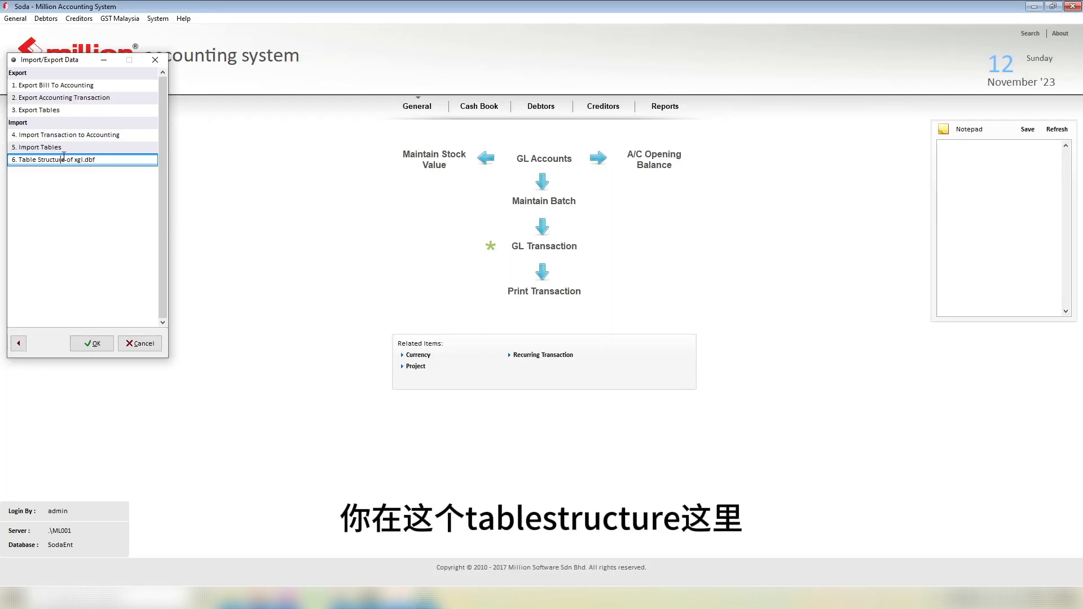
Step: Read the billtype field's Remark in the xgl.dbf table structure for the Invoice and credit note codes
click(91, 343)
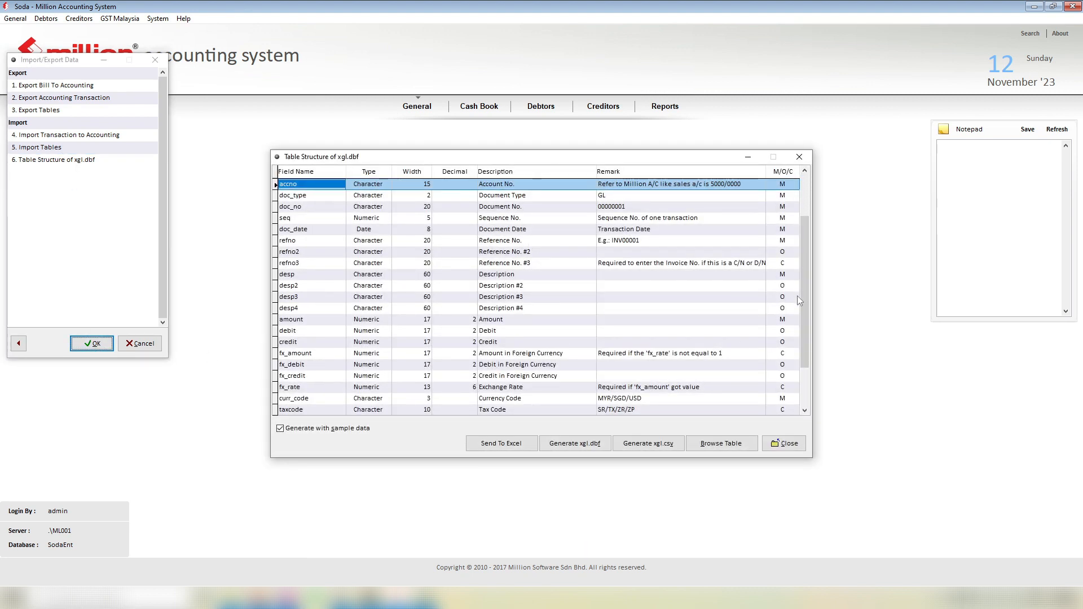
scroll(797, 295, down, 5)
scroll(707, 296, up, 4)
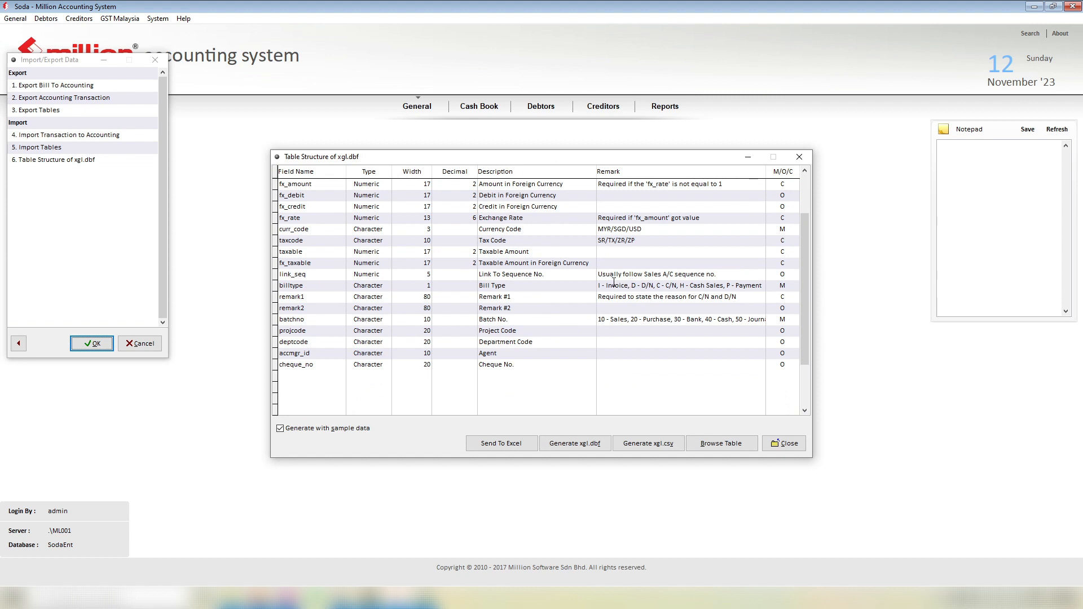
click(464, 284)
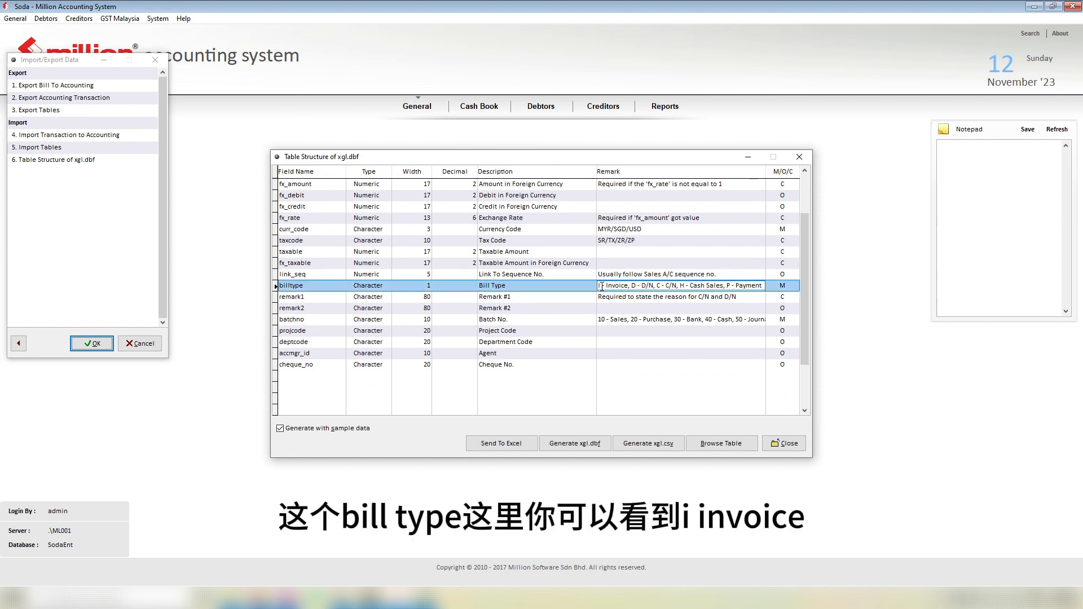
drag(632, 288, 765, 286)
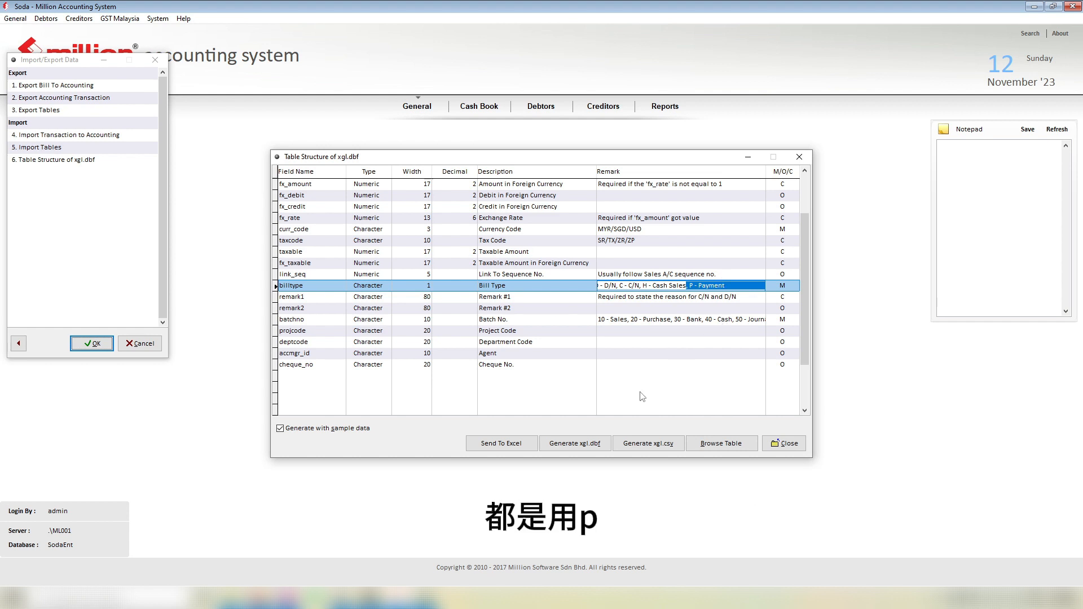
click(610, 286)
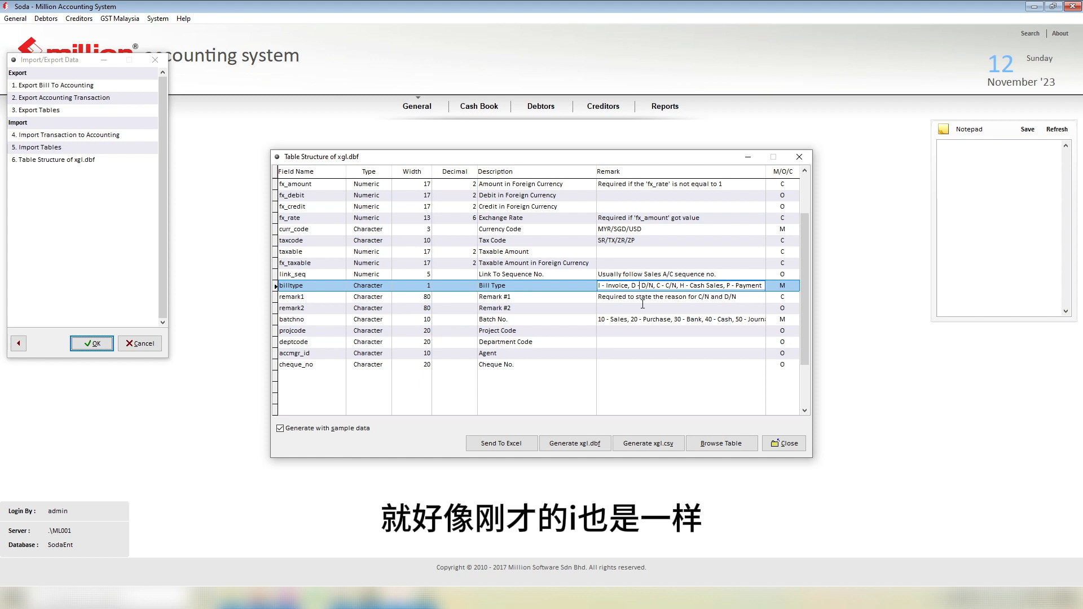
double_click(620, 286)
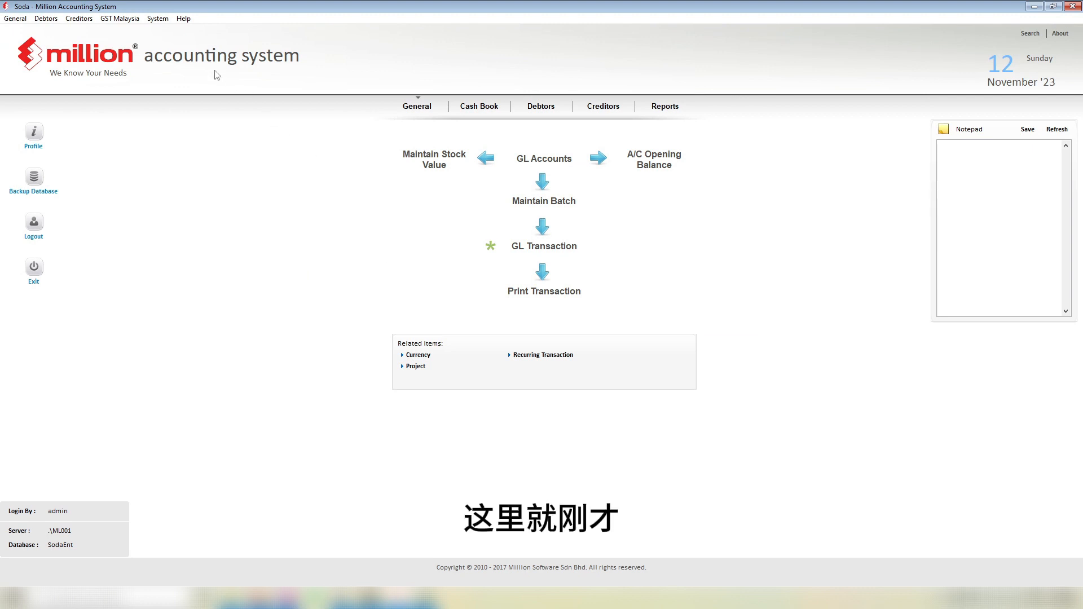
Step: Open Import Transaction to Accounting via System > Administrative Tools > Import/Export Data
click(158, 19)
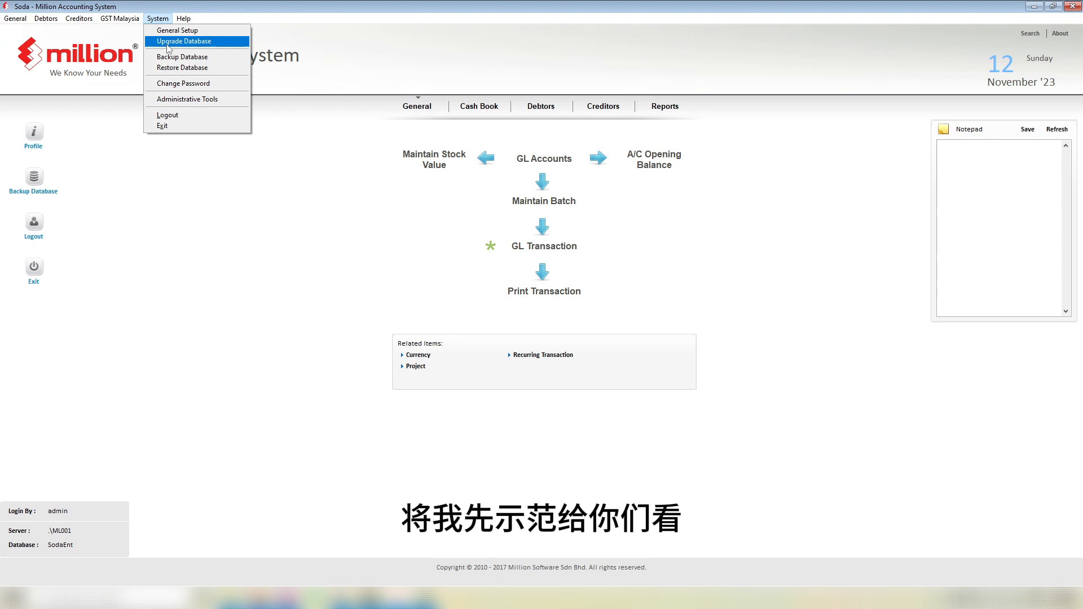
click(188, 100)
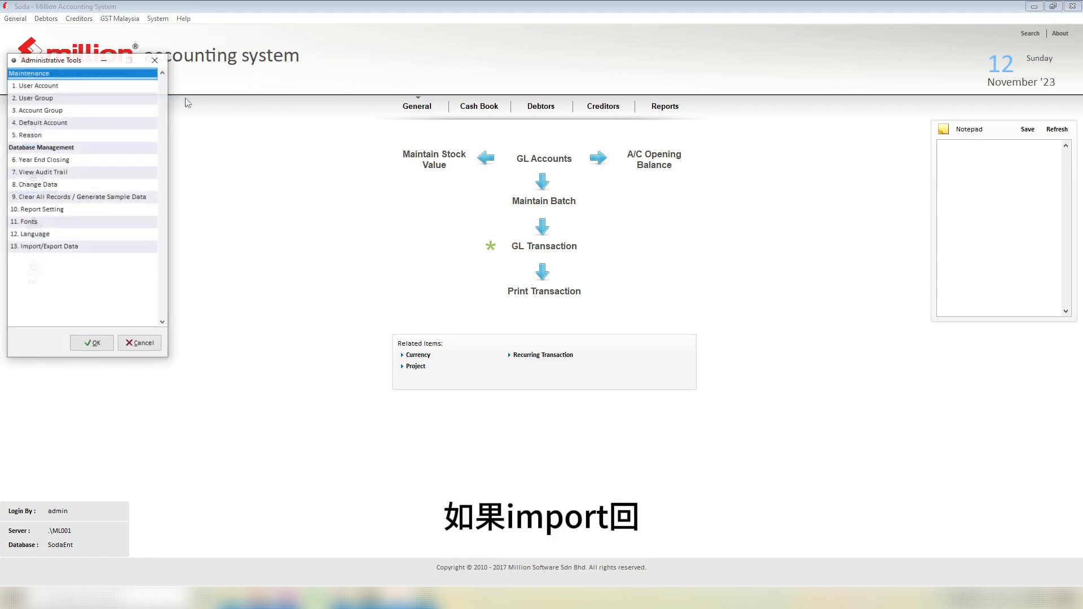
double_click(85, 248)
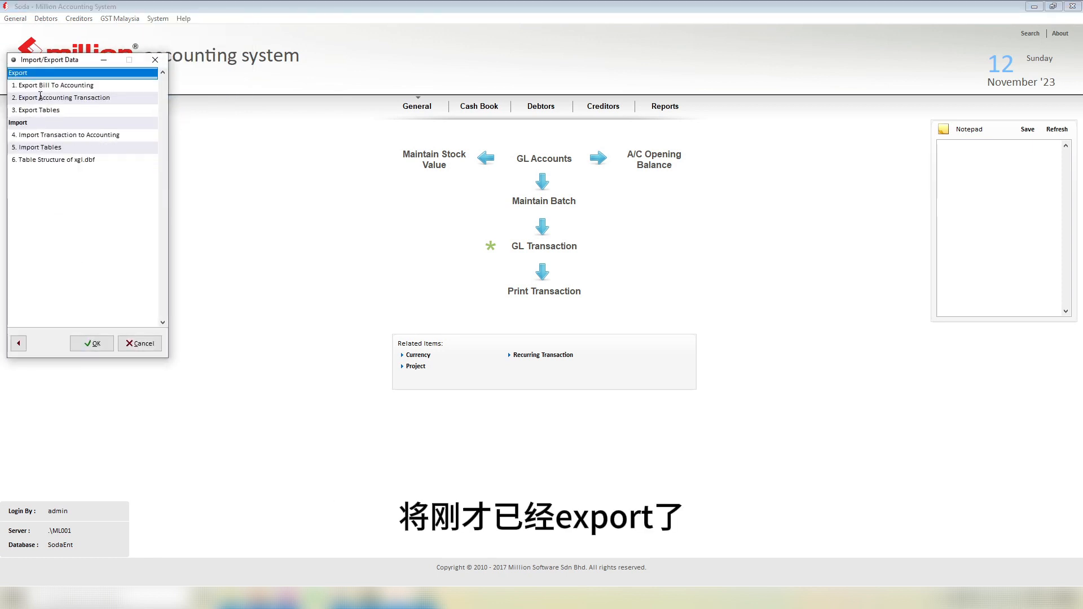
click(43, 135)
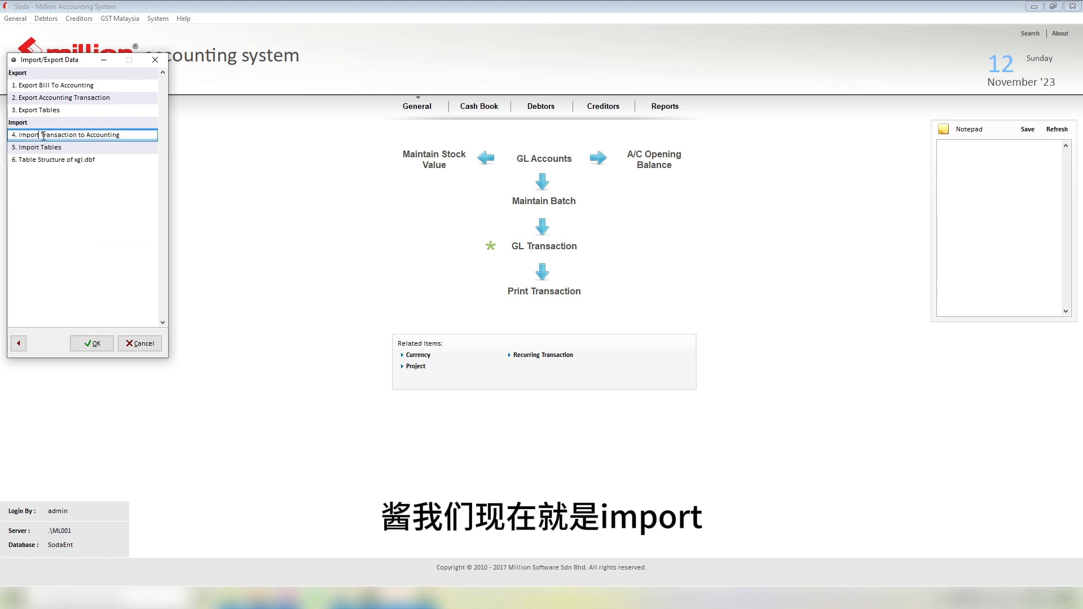
double_click(81, 136)
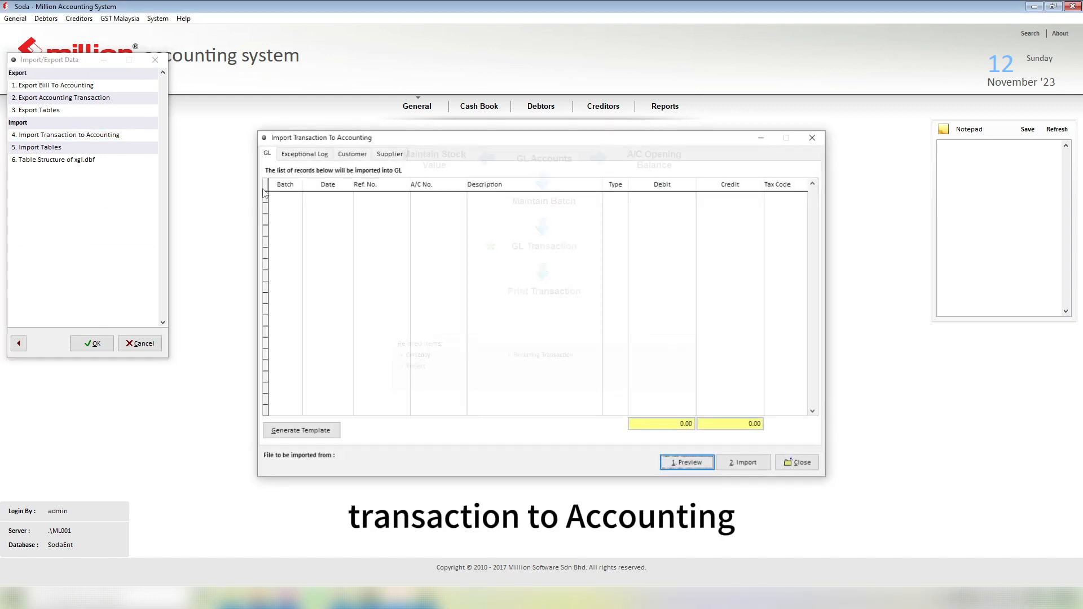
Step: Preview the xgl file, check its empty batch values, and view the Customer and exception log tabs
click(705, 467)
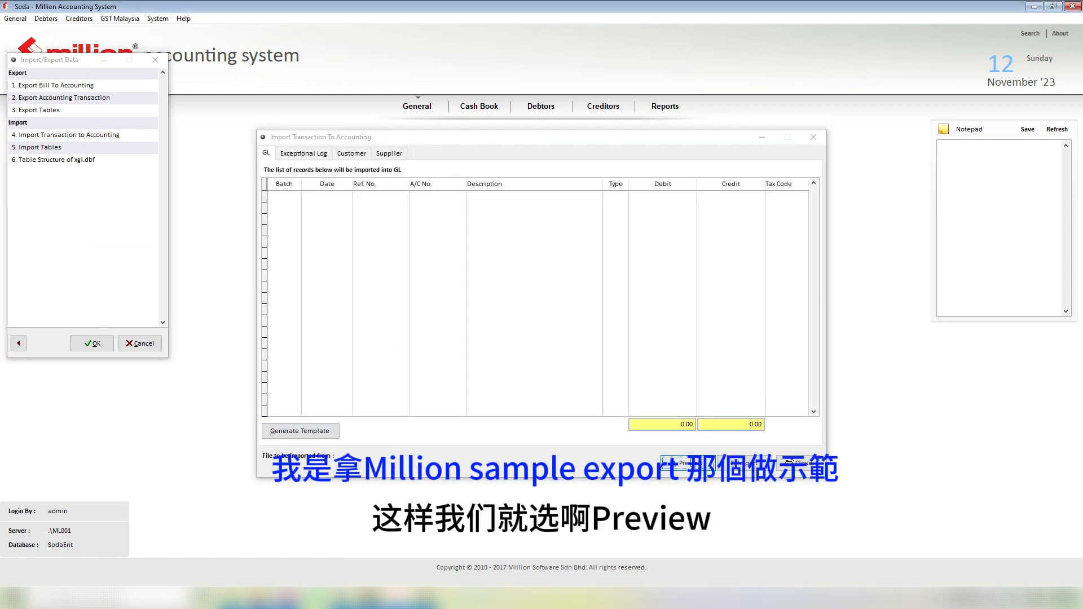
click(474, 229)
double_click(474, 229)
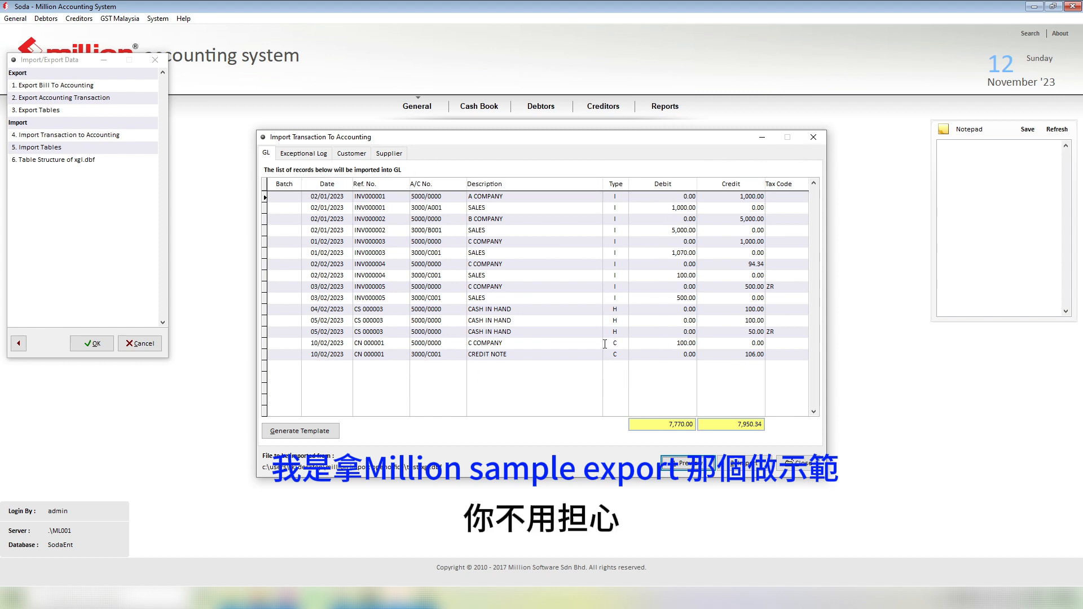
click(282, 197)
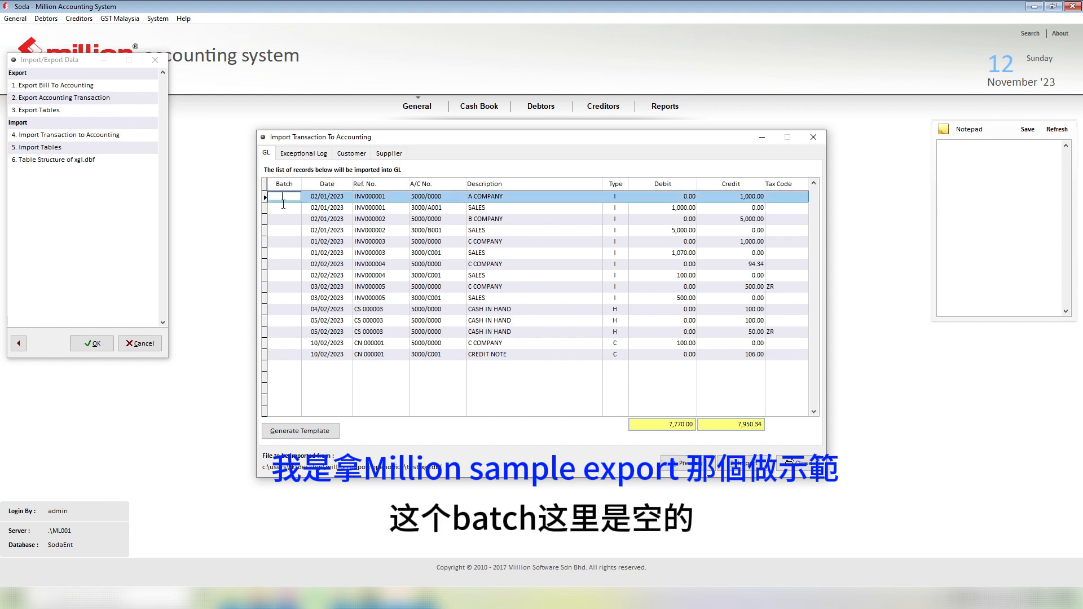
click(282, 208)
click(282, 219)
click(281, 253)
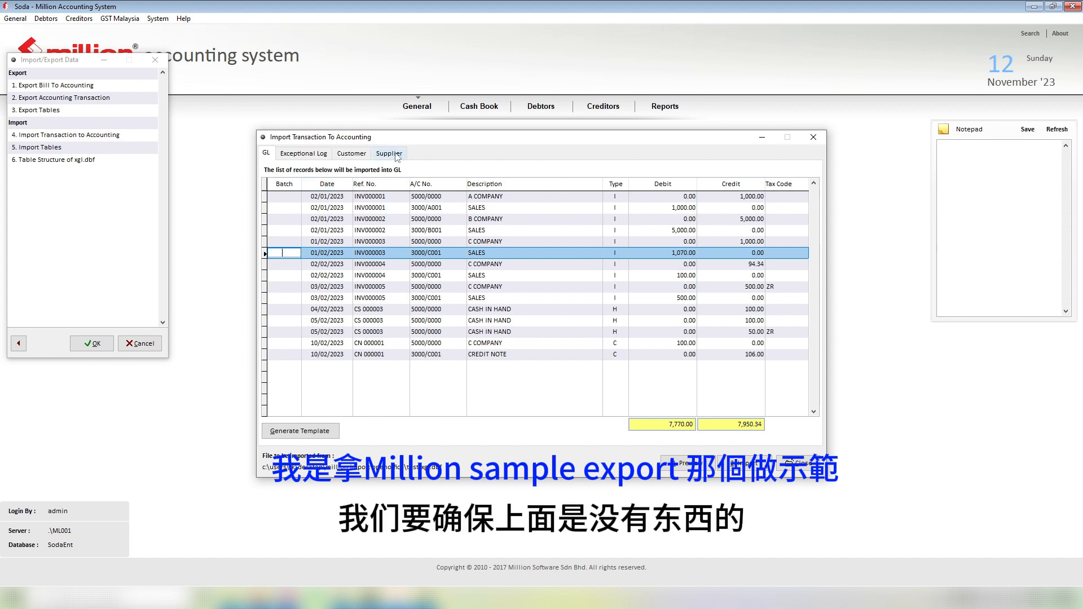
click(351, 154)
click(317, 157)
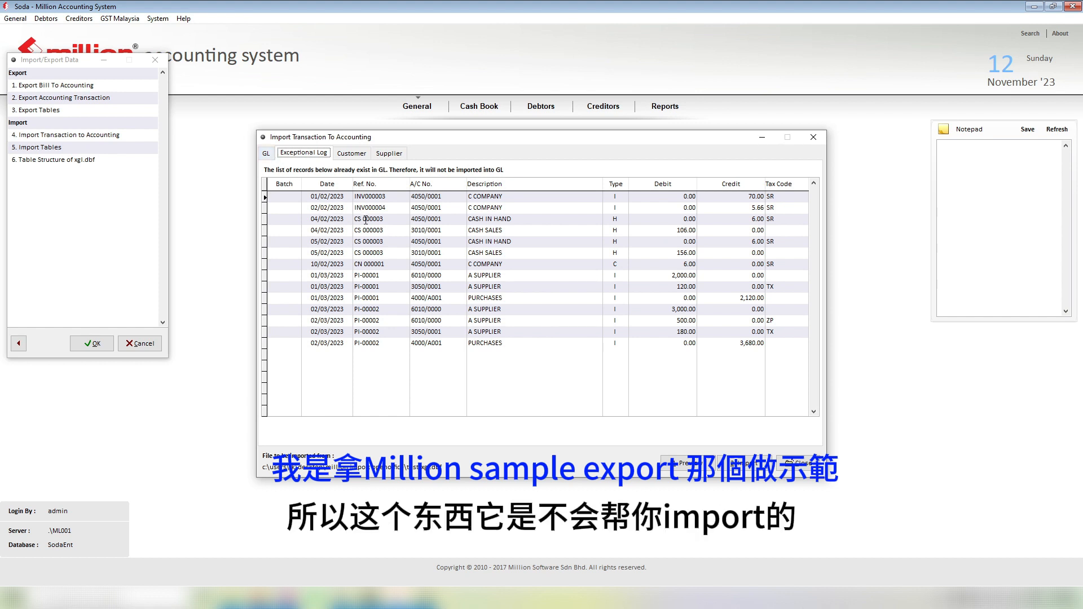
Step: Inspect the GL records' batch and account codes (3000/A001, 3000/C001) and new customers, then close the preview
click(268, 154)
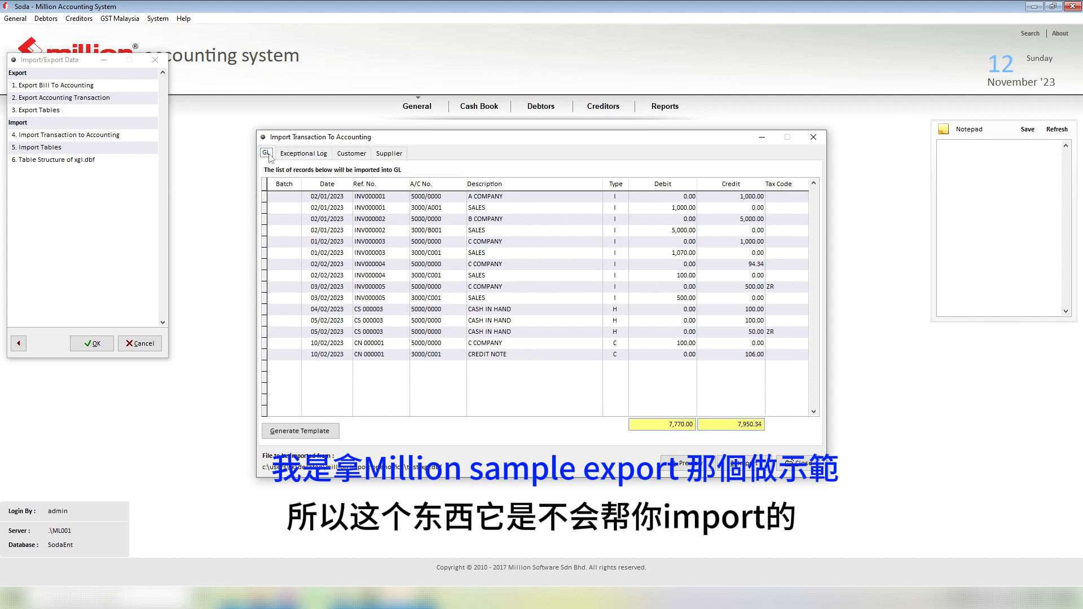
click(290, 197)
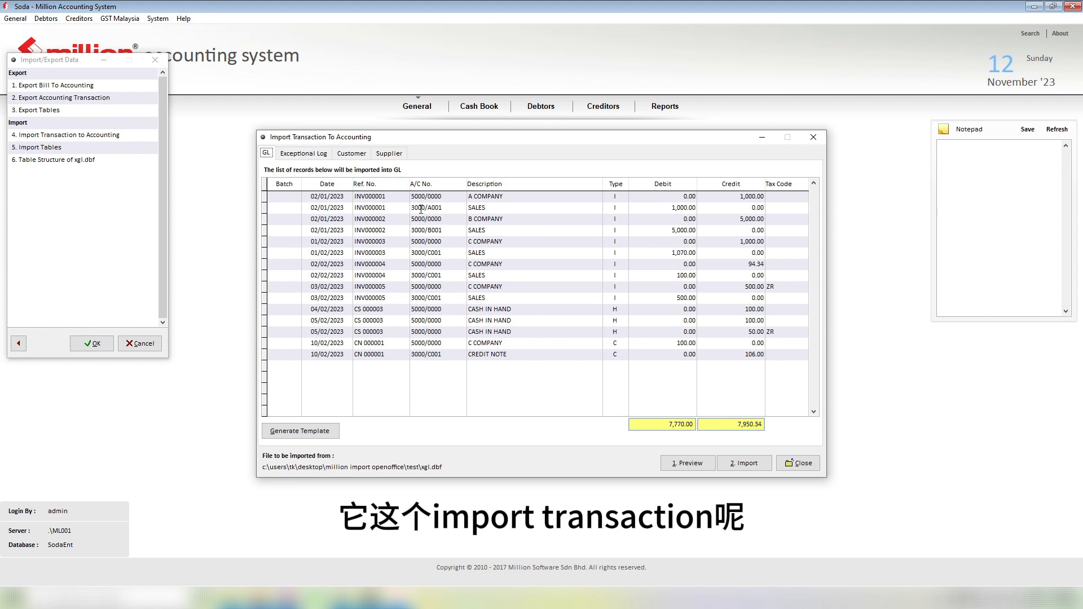
click(439, 209)
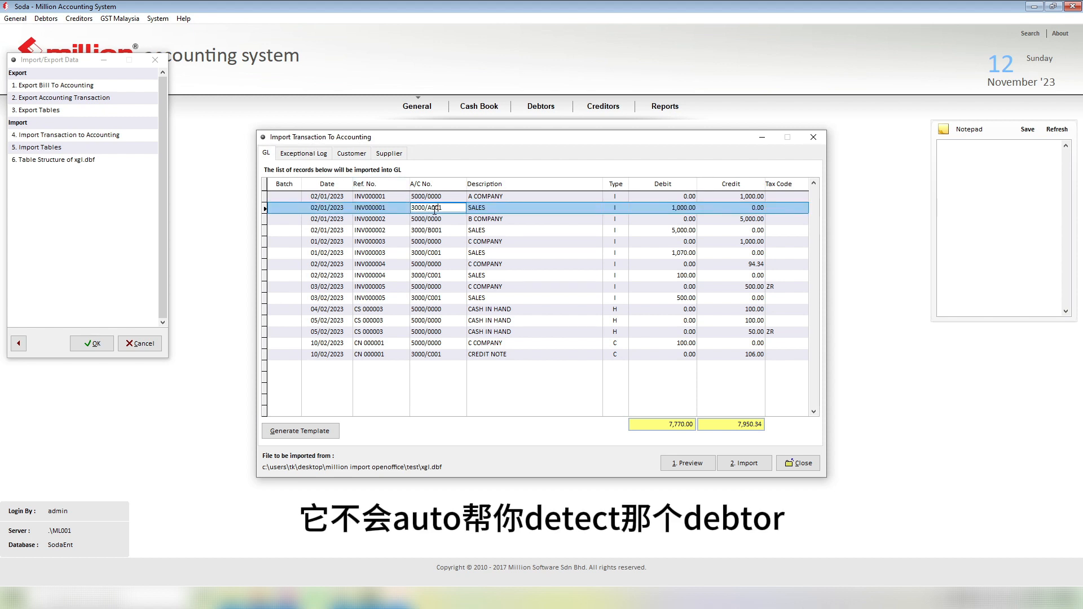
drag(448, 209, 411, 208)
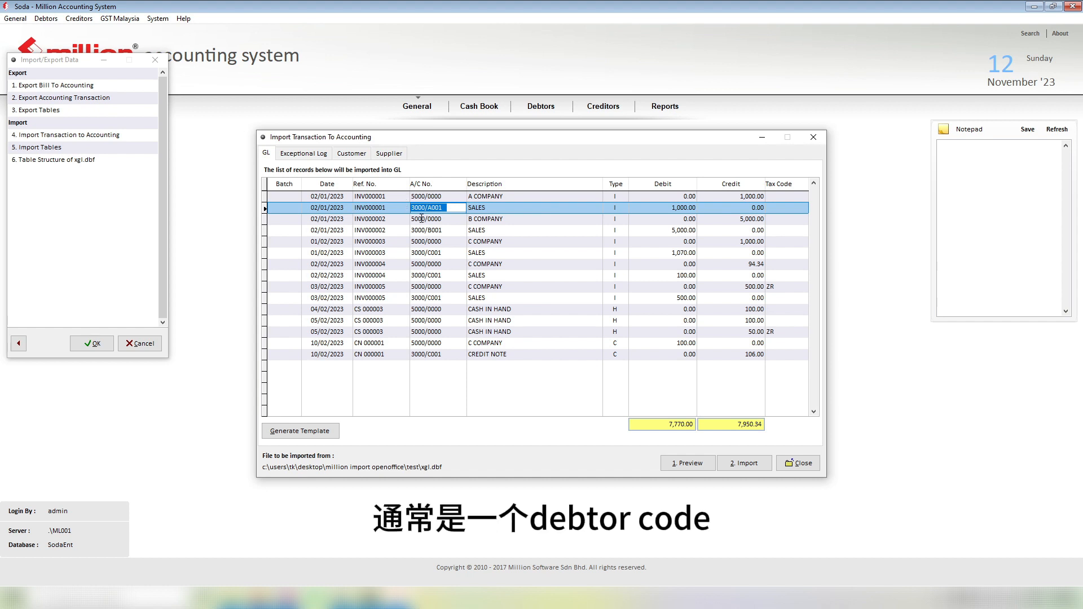
click(444, 251)
click(449, 279)
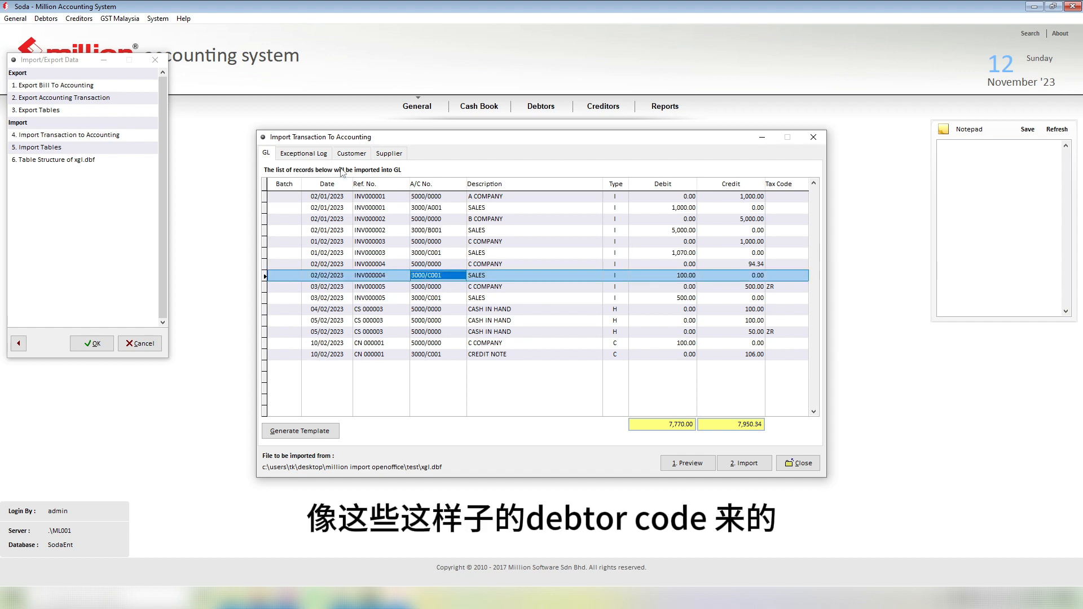
click(359, 156)
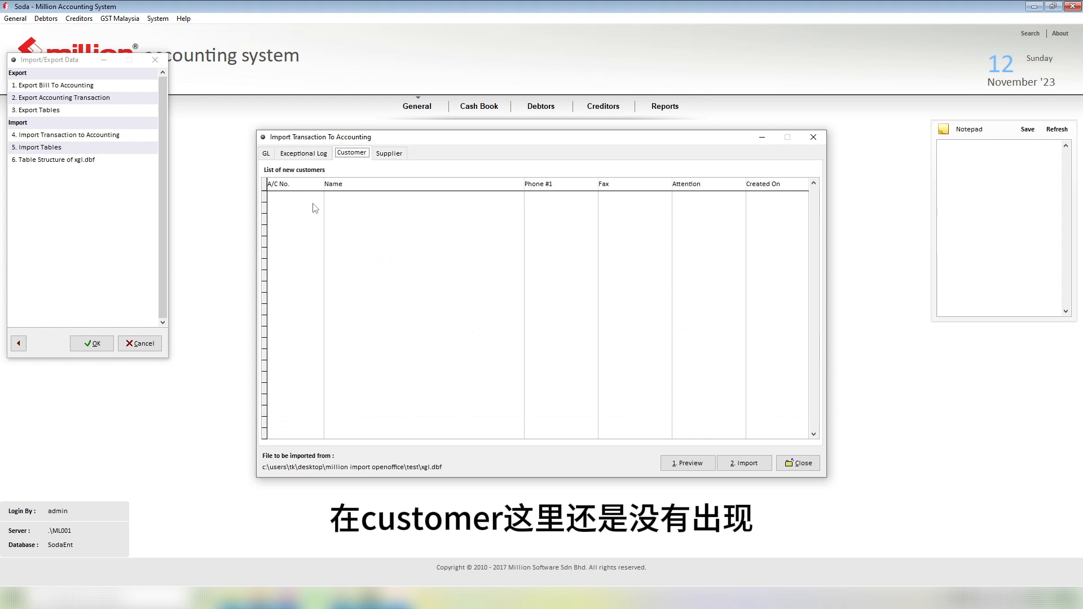
click(271, 155)
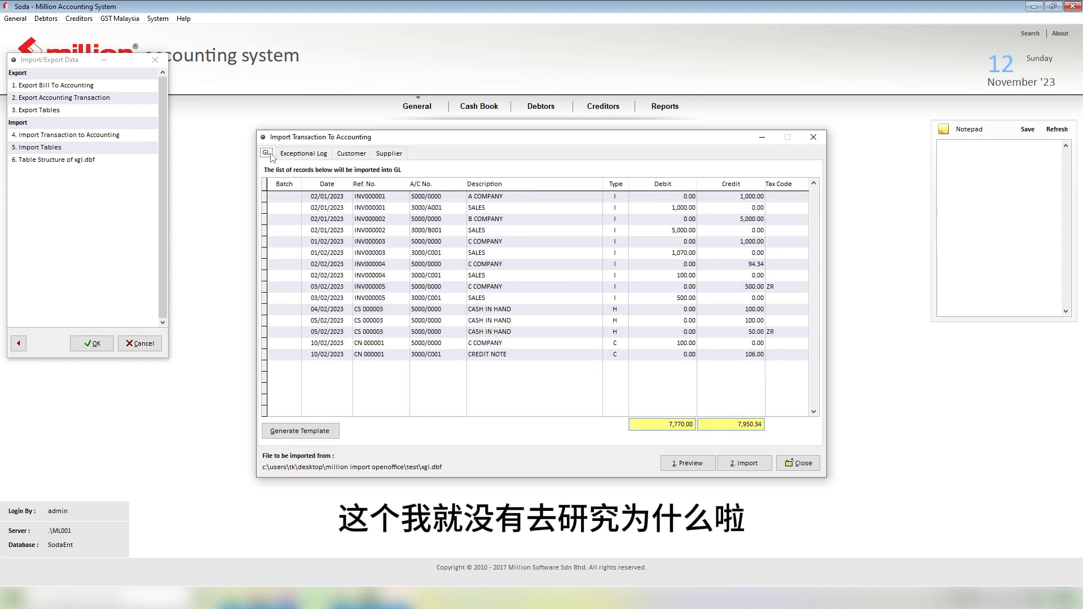
click(798, 463)
double_click(63, 111)
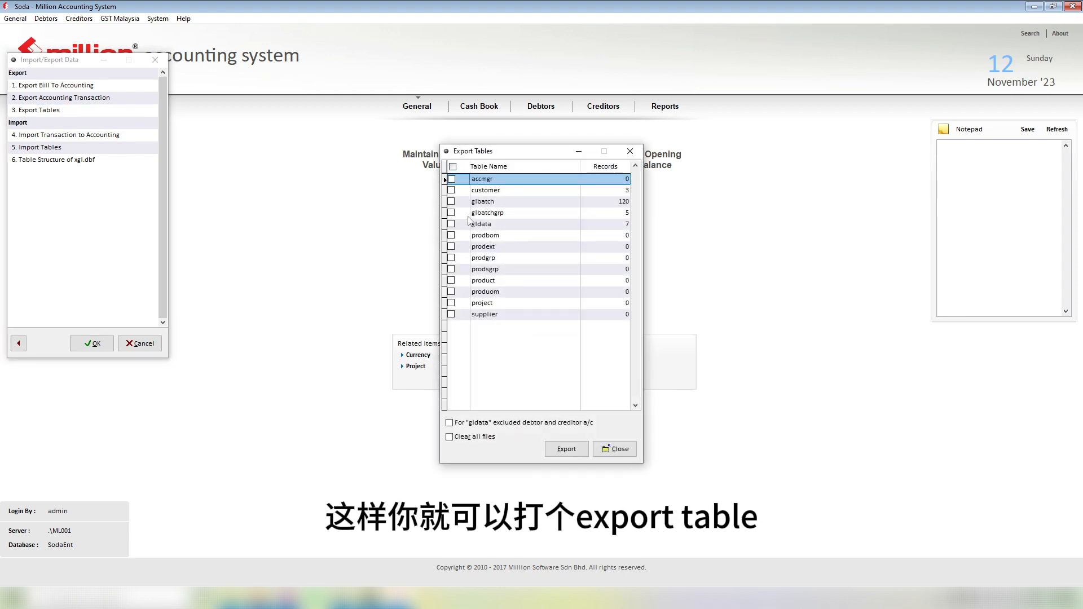
Step: Export the customer and supplier tables, confirming the export
click(452, 191)
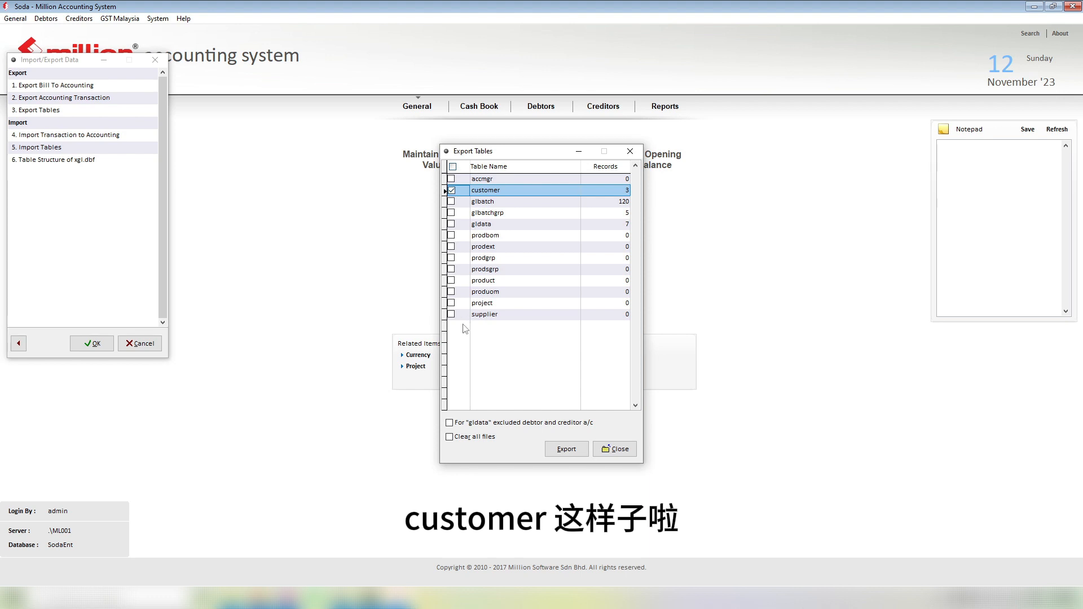
click(451, 315)
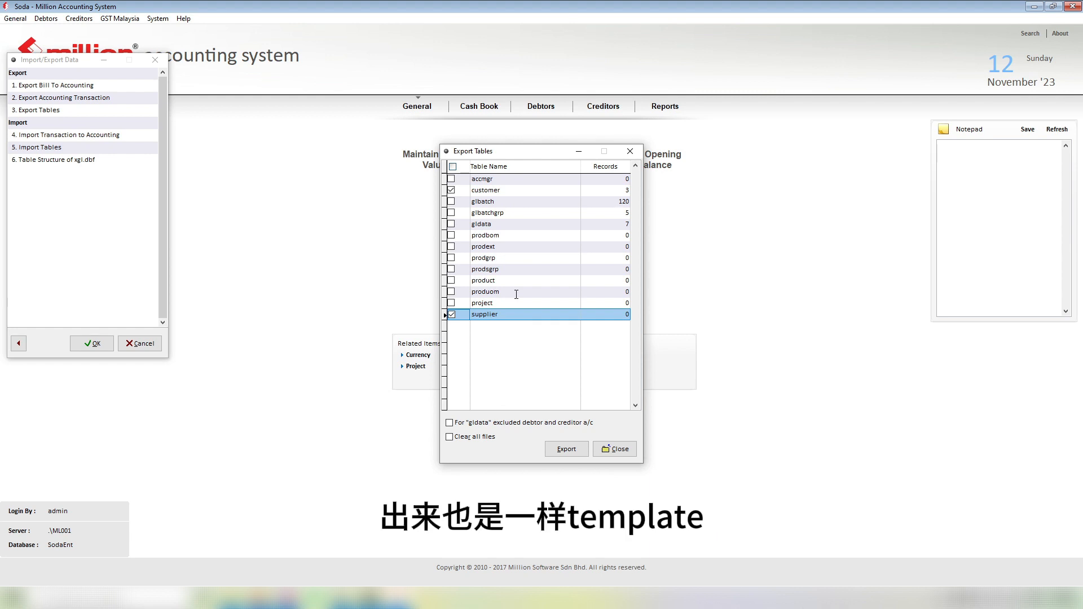
click(566, 449)
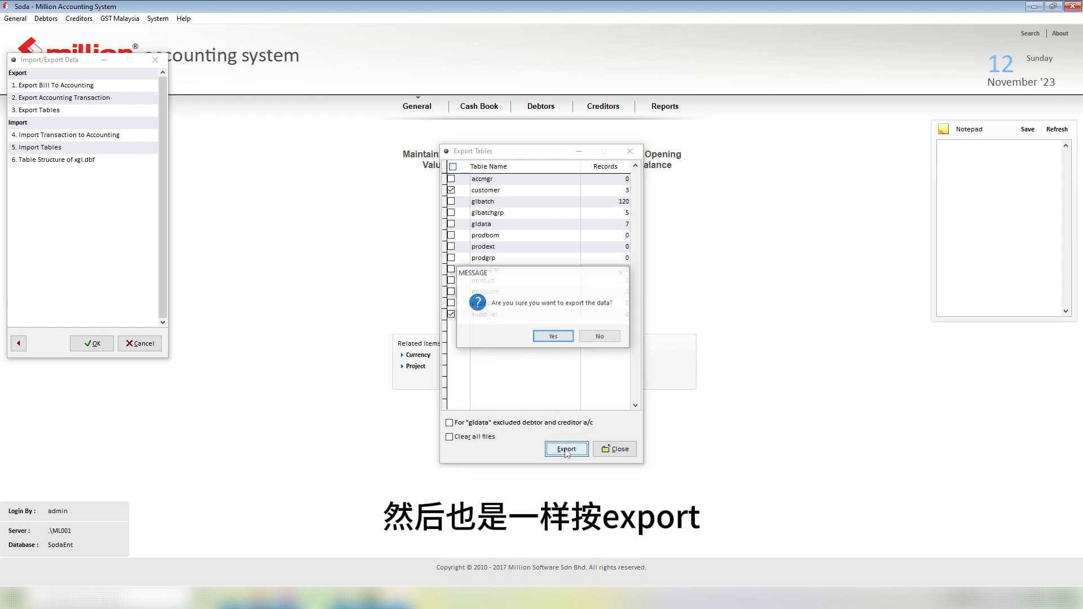
click(554, 337)
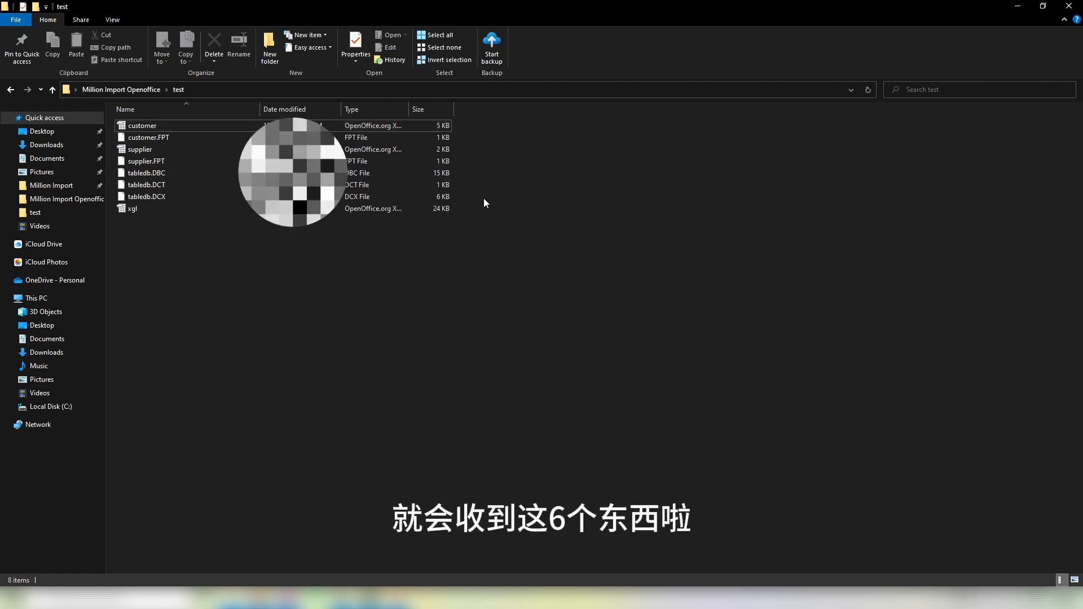
Step: Open the exported customer.dbf from the test folder in OpenOffice Calc with the default character set
drag(484, 200, 397, 114)
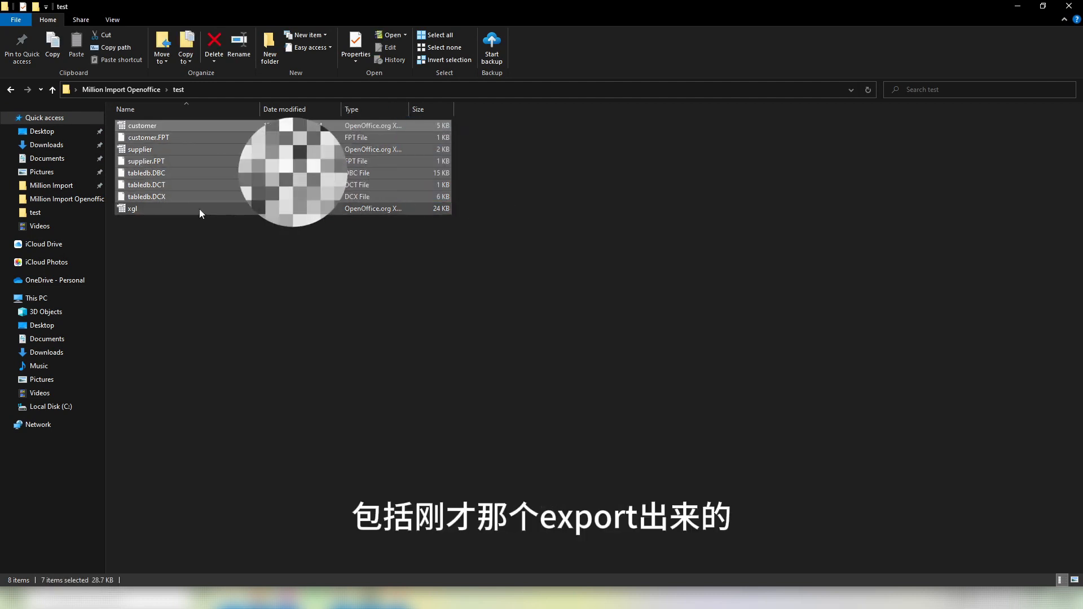
click(160, 209)
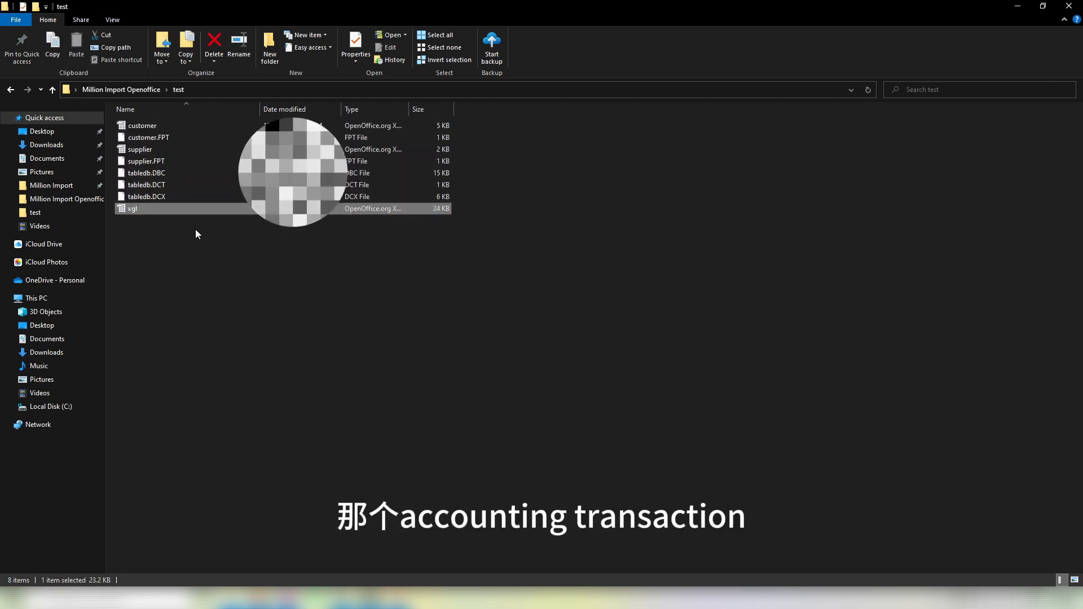
click(195, 230)
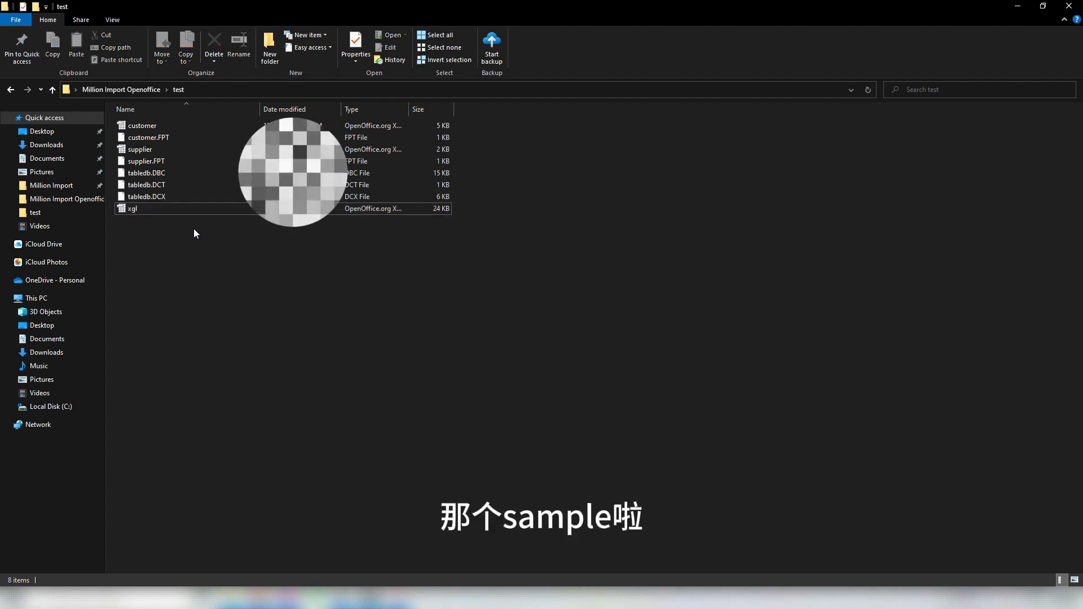
click(143, 127)
double_click(143, 127)
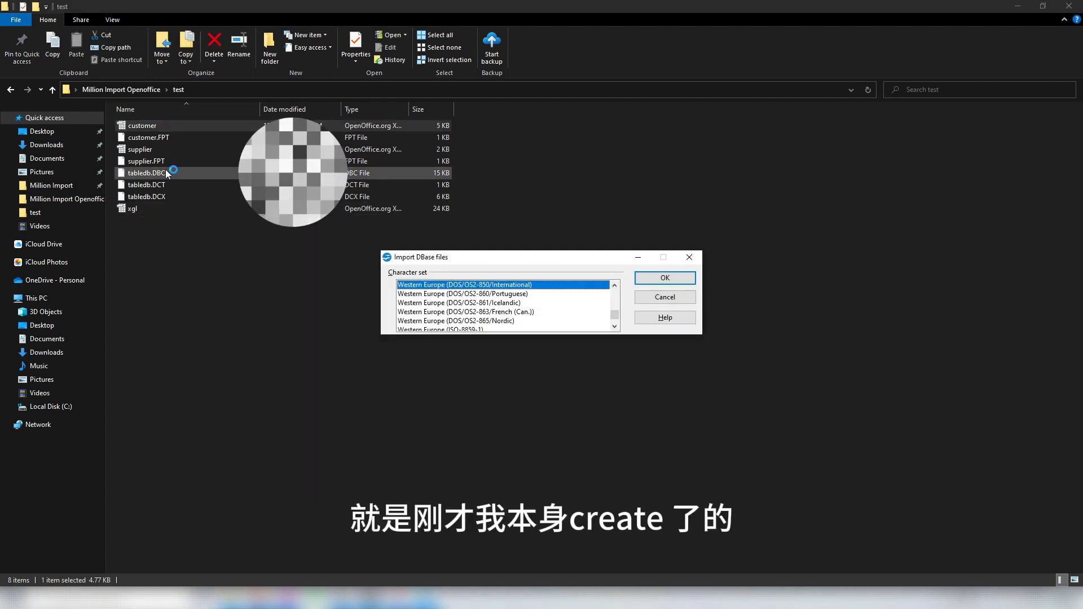
click(644, 280)
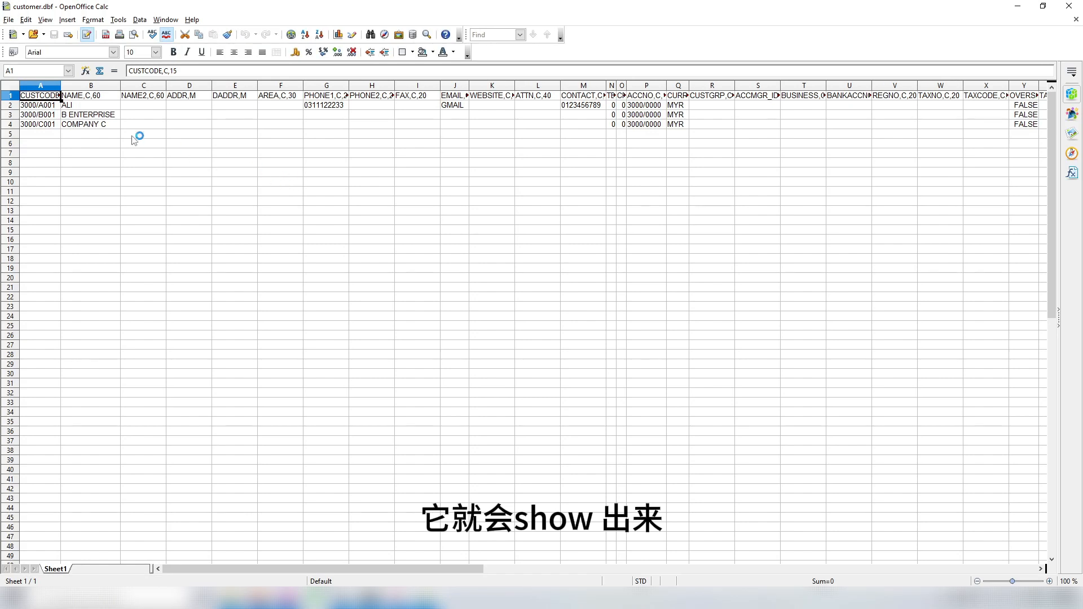
click(85, 106)
drag(85, 105, 88, 127)
click(108, 151)
click(228, 153)
click(326, 105)
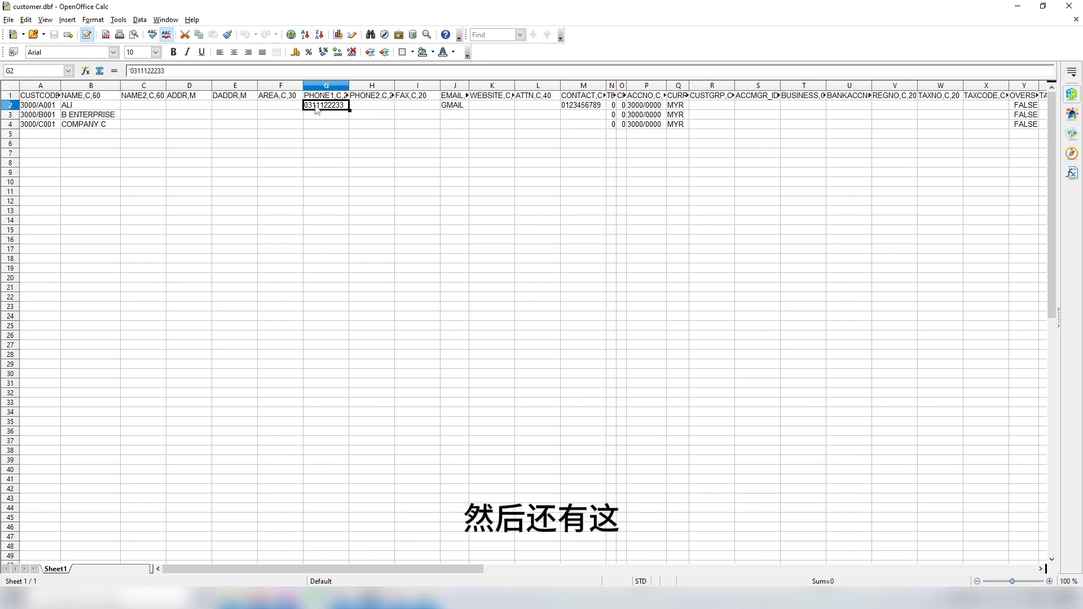
click(460, 107)
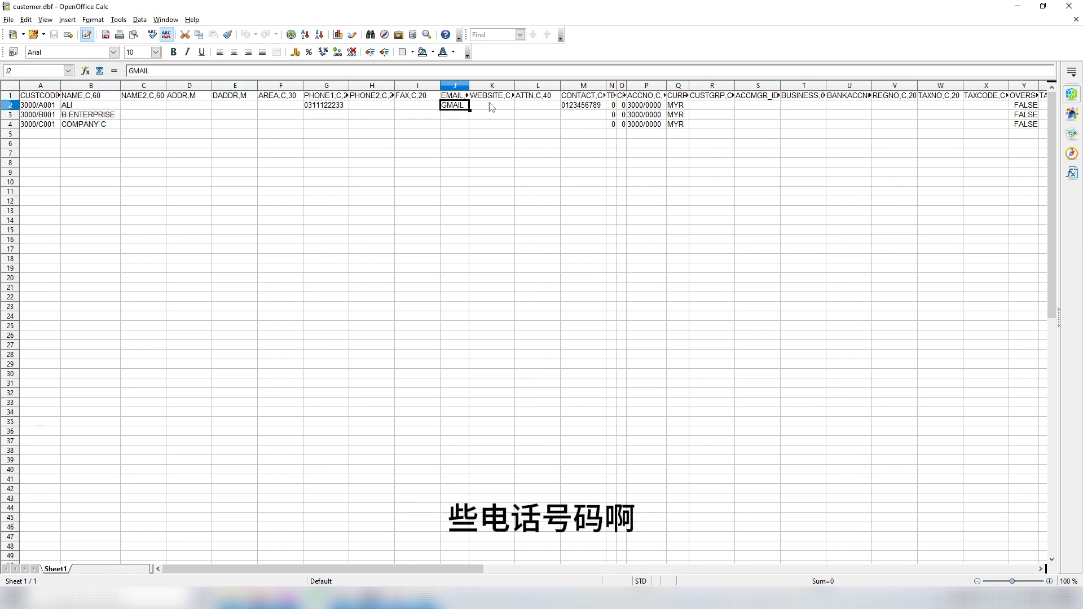
click(577, 106)
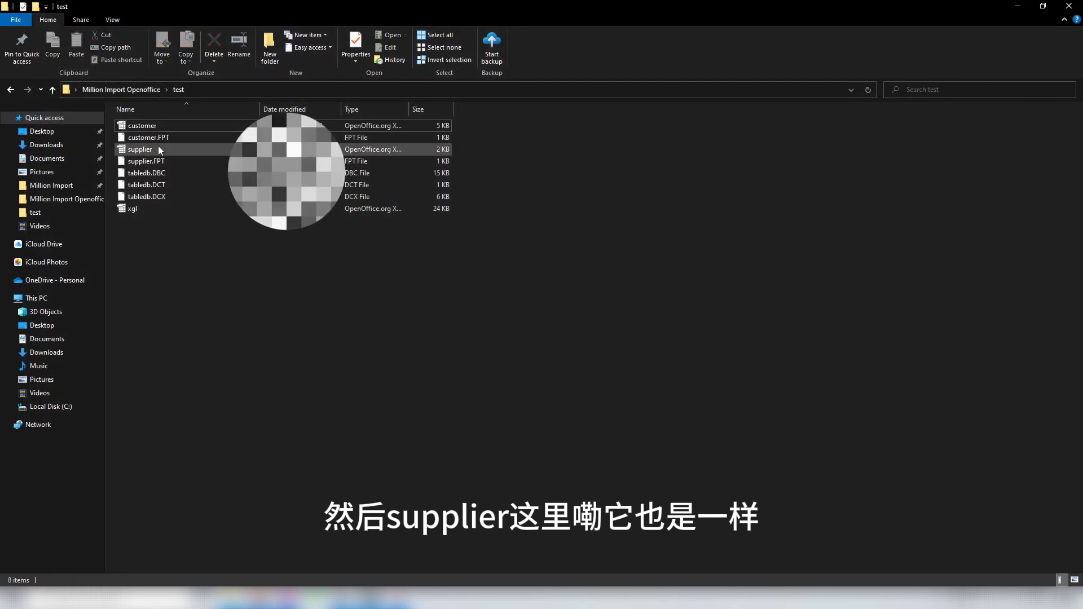
Step: Open supplier.dbf in Calc with the default character set and scroll across its header fields
double_click(161, 150)
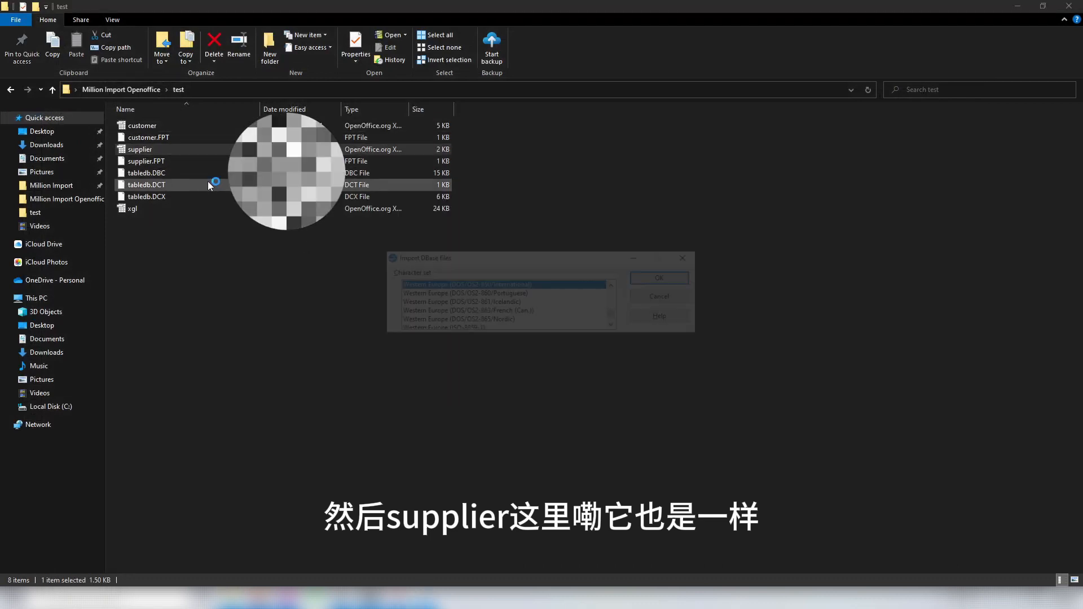
click(655, 280)
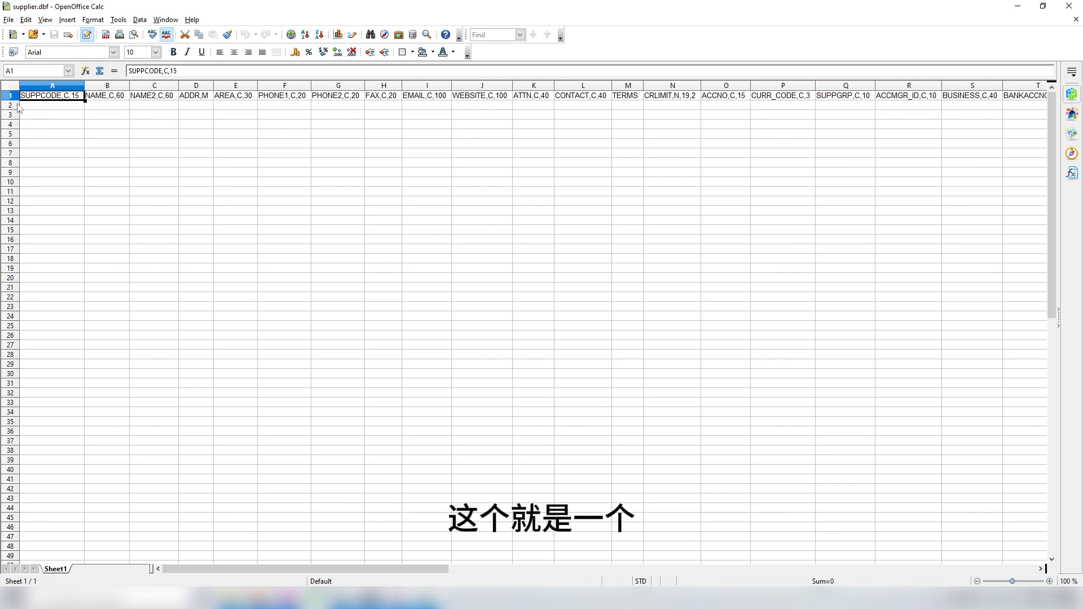
drag(445, 570, 277, 567)
click(305, 339)
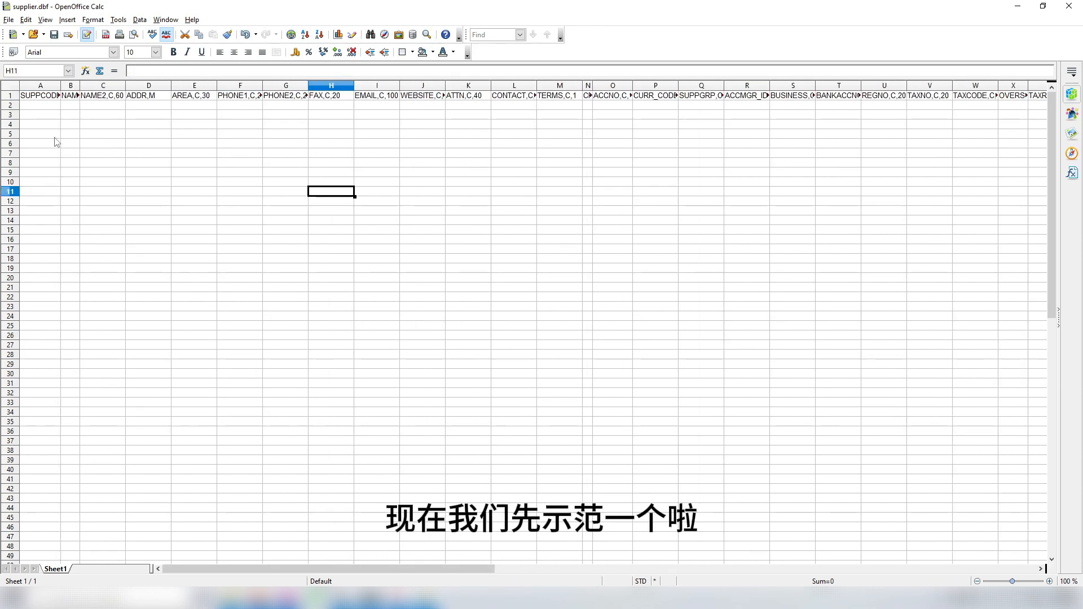
Step: Enter supplier code 4000/A001 and name APA in row 2
click(35, 107)
text(4000)
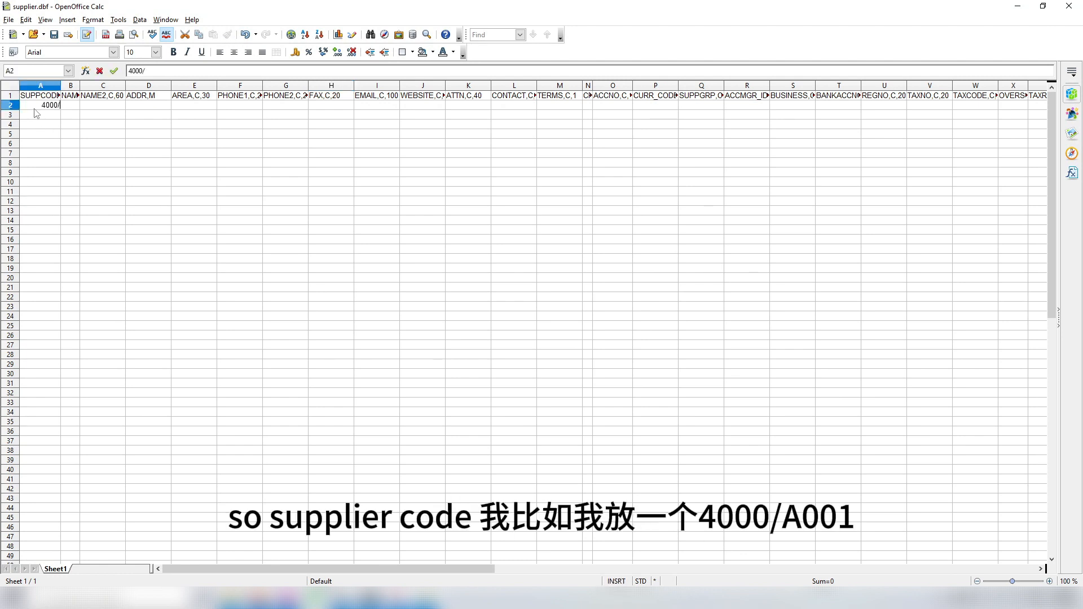
text(/a)
key(BackSpace)
text(A001)
key(Tab)
text(A)
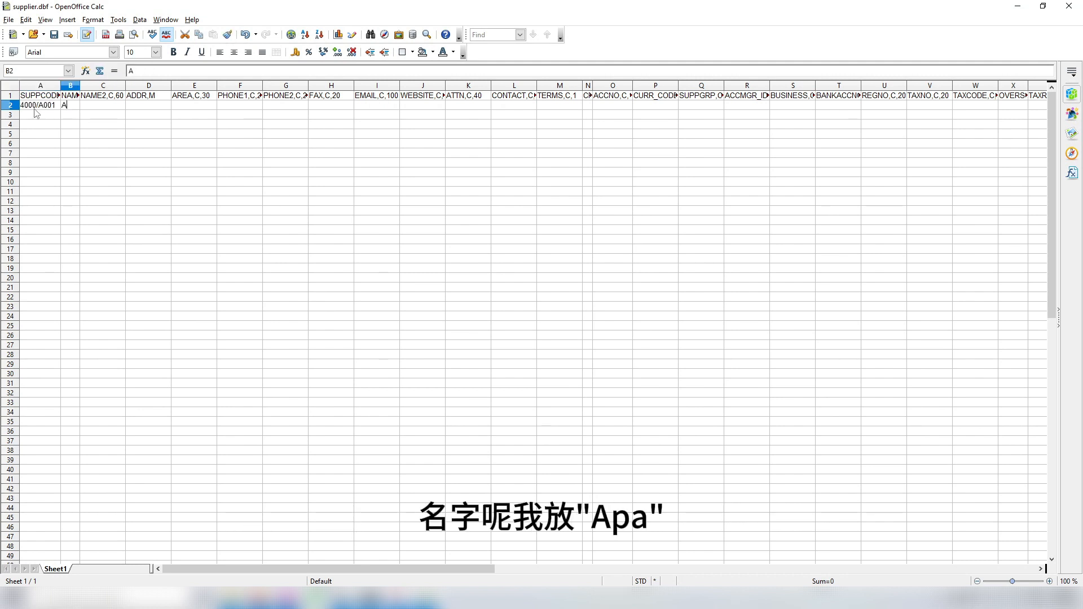
key(BackSpace)
key(BackSpace)
key(Return)
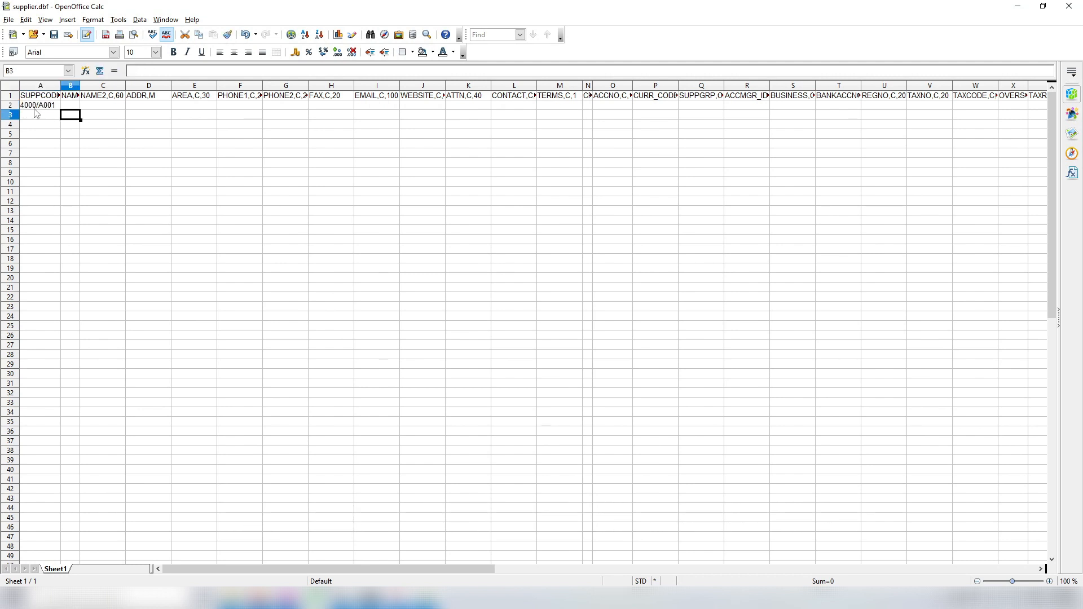
key(Up)
text(APA)
key(Tab)
key(Tab)
key(Tab)
key(Tab)
key(Tab)
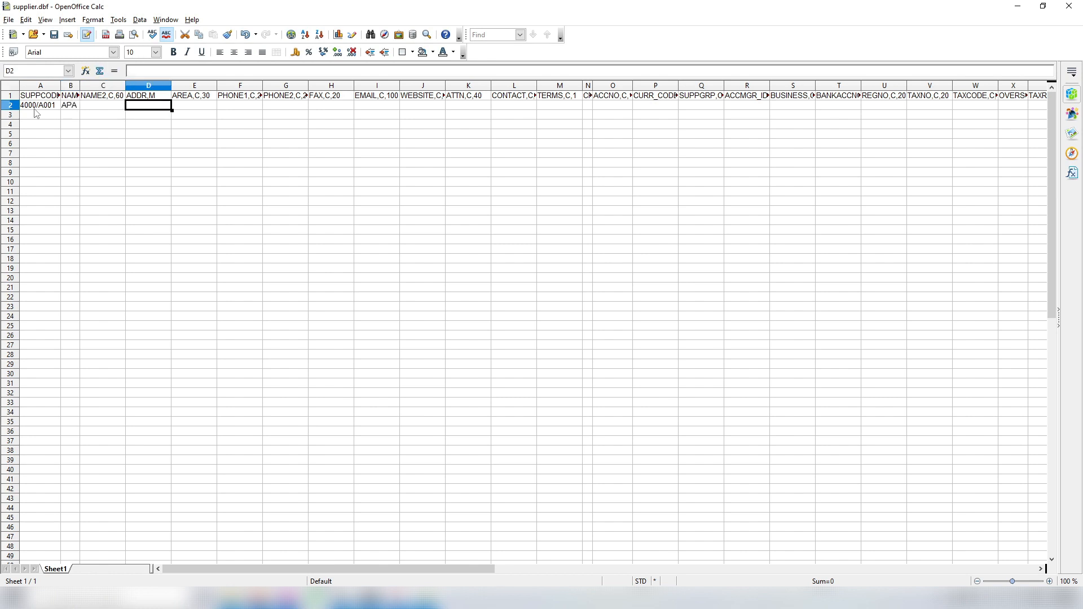
key(Tab)
key(Tab)
key(Tab)
key(Tab)
key(Tab)
key(Tab)
key(Tab)
key(Tab)
key(Tab)
key(Tab)
key(Tab)
key(Tab)
key(shift+Tab)
key(shift+Tab)
key(shift+Tab)
key(shift+Tab)
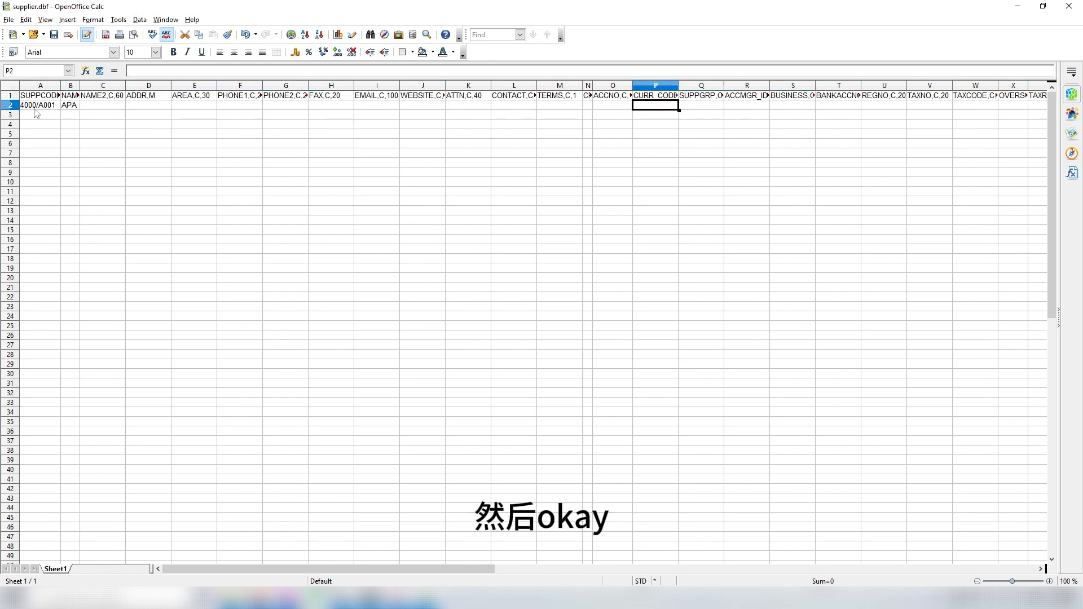
key(Up)
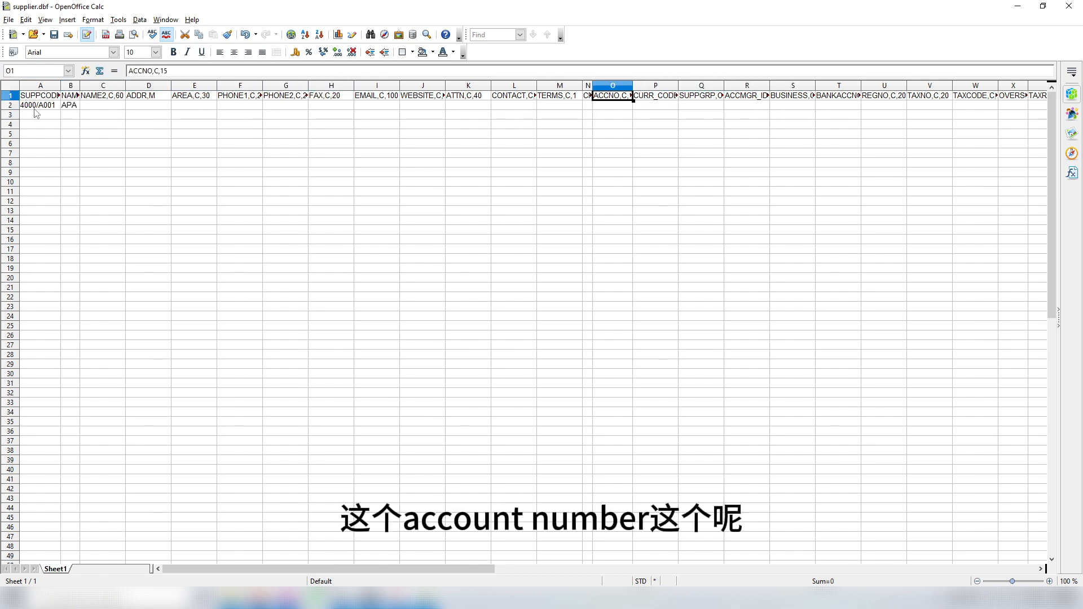
key(Down)
Step: Set the supplier's account to 4000/0000 and currency to MYR
text(400)
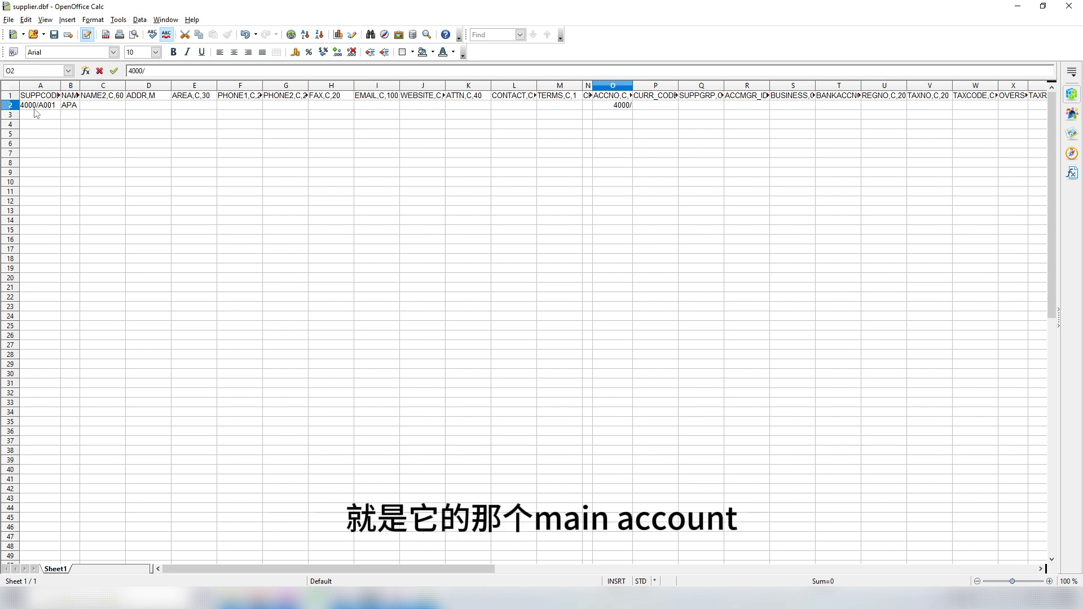
text(0/000)
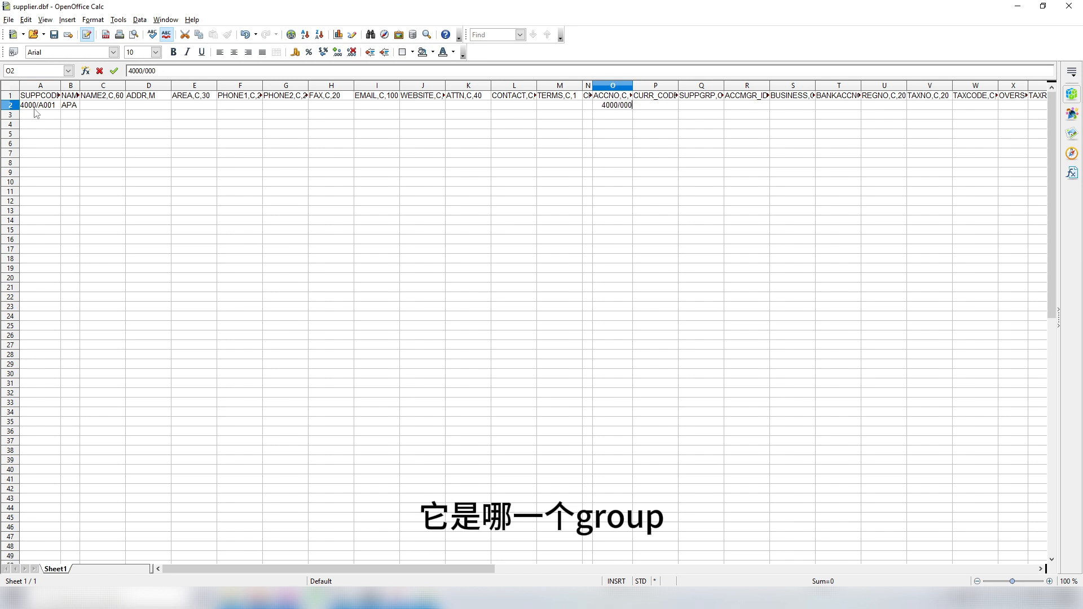
text(0)
key(Return)
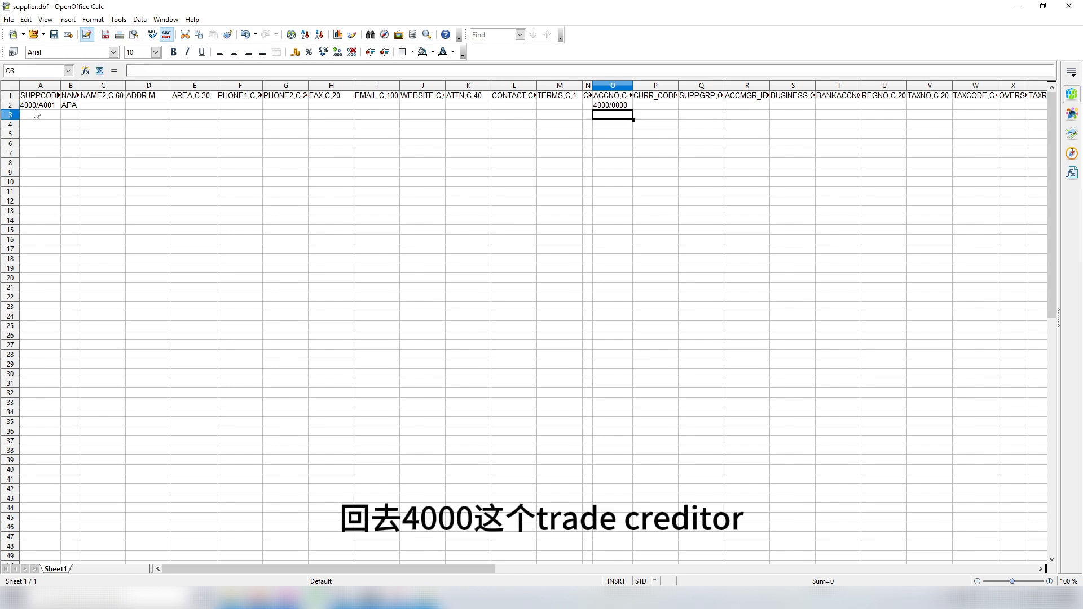
key(Up)
key(Right)
text(MY)
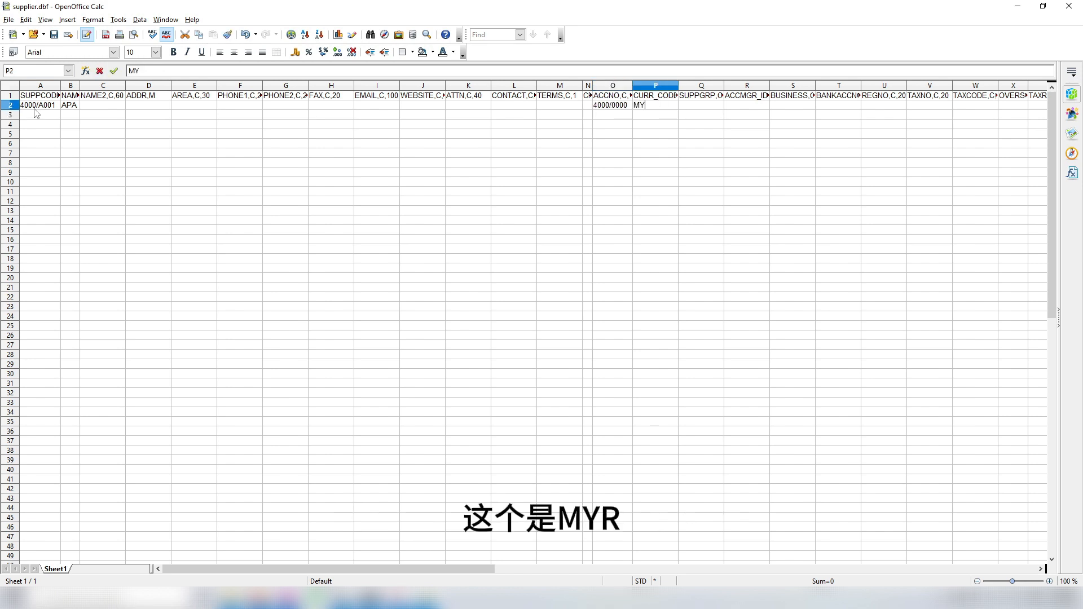
key(Return)
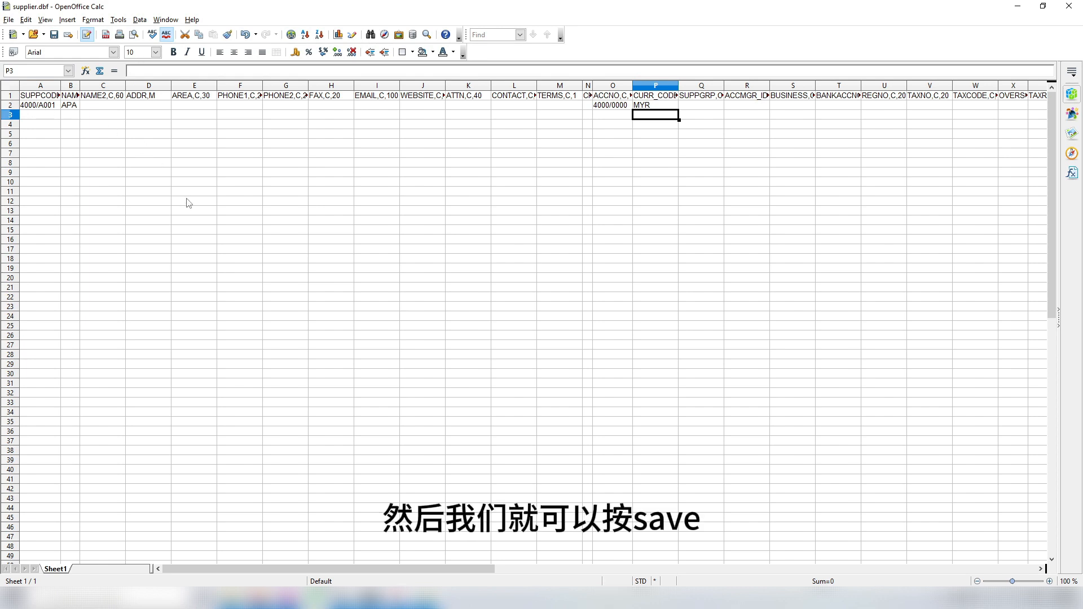
Step: Save supplier.dbf keeping the dBASE format and close the spreadsheet
key(ctrl+s)
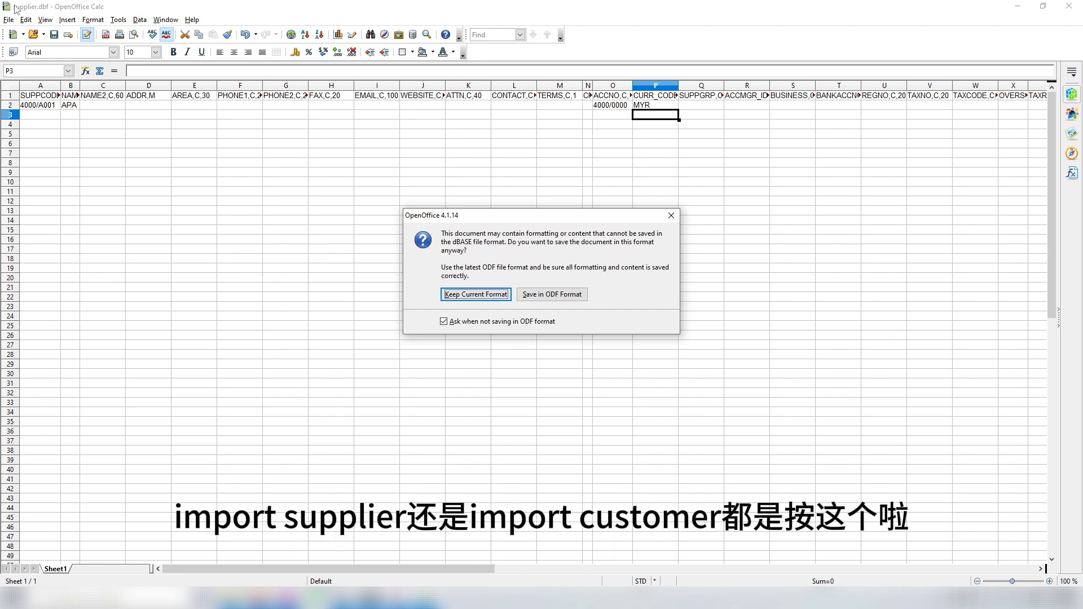
click(461, 295)
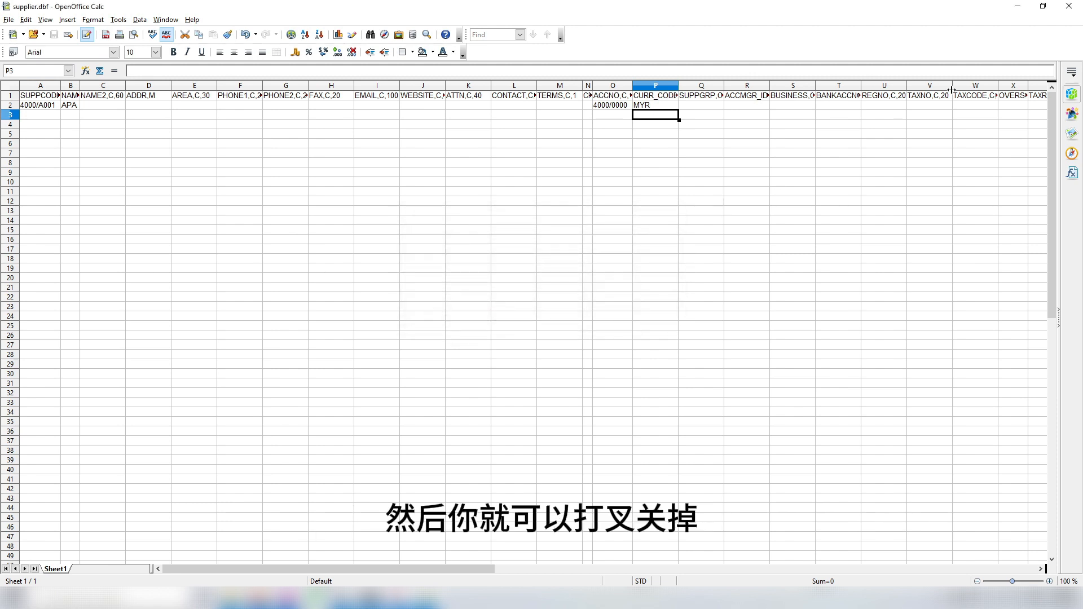
click(1071, 12)
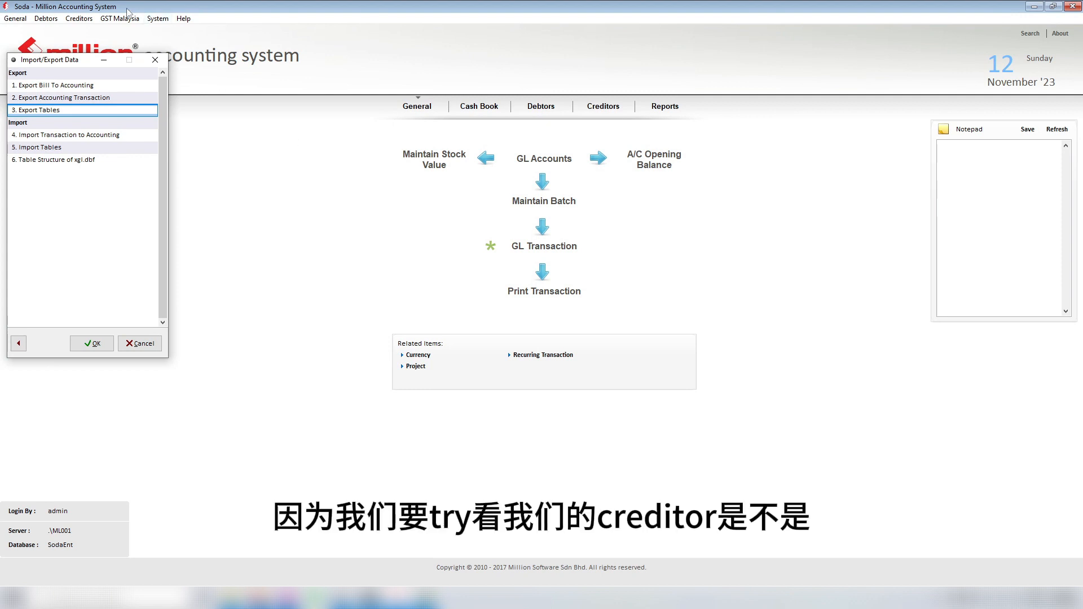
Step: Check the Creditor Maintenance list, which is still empty
click(79, 18)
click(79, 31)
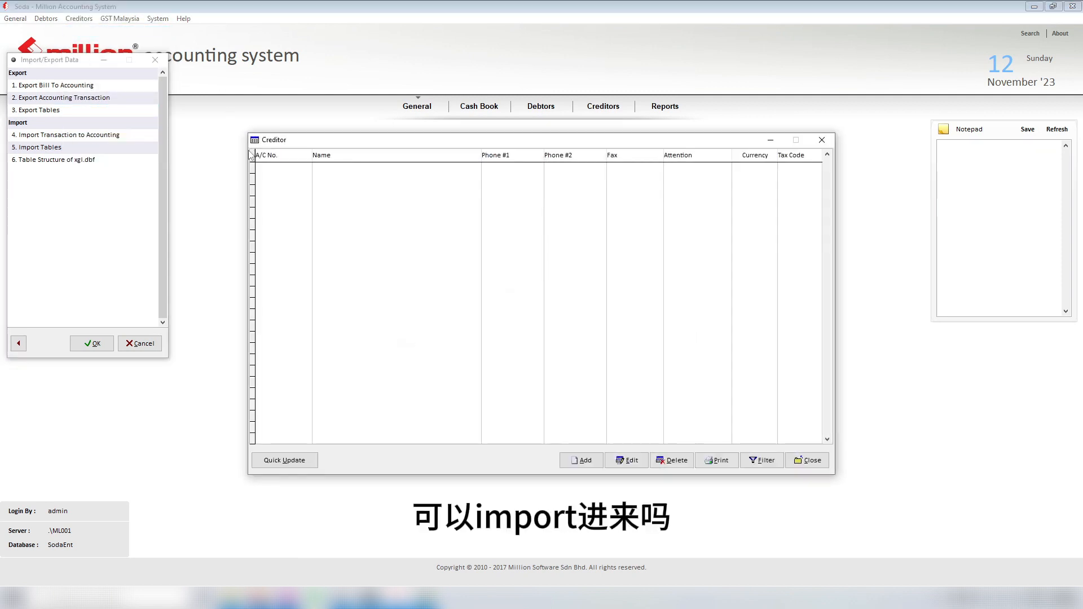
click(822, 140)
Step: Import the tables from the test folder, dismissing the connectivity error
double_click(56, 147)
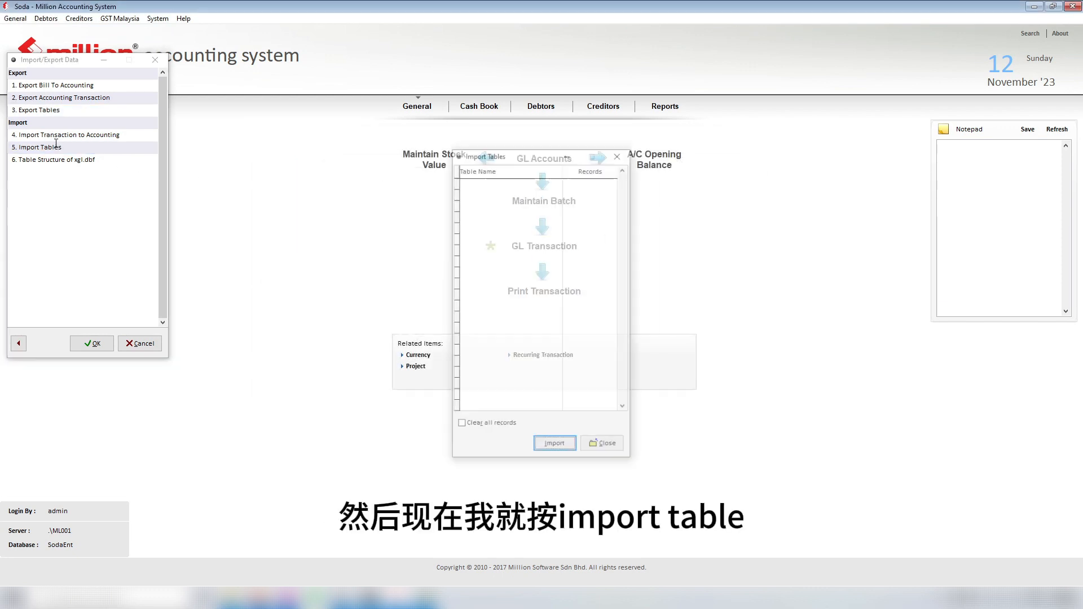
click(551, 447)
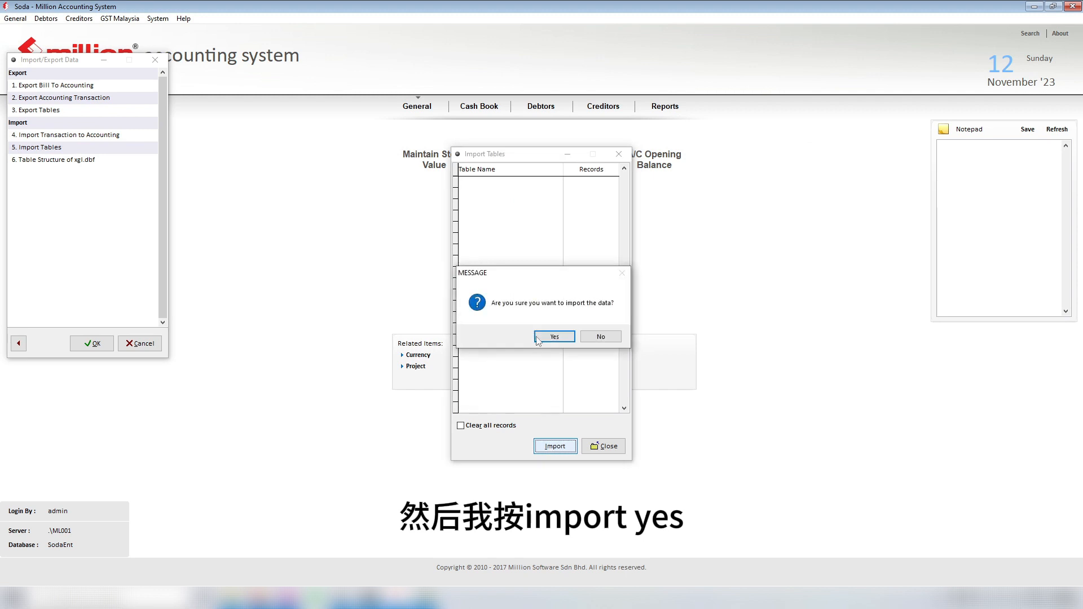
click(554, 338)
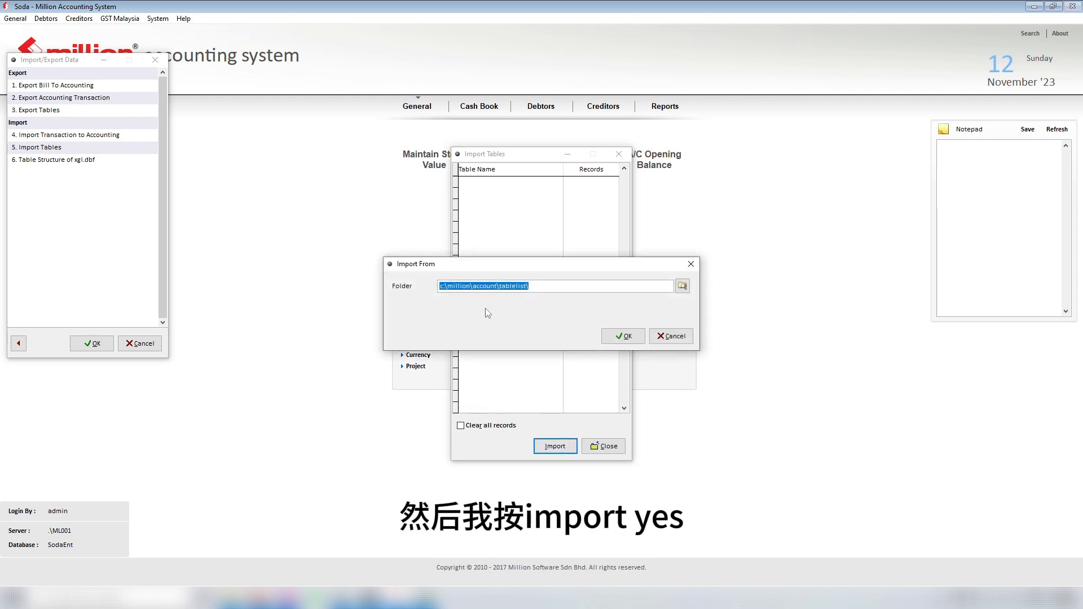
click(683, 286)
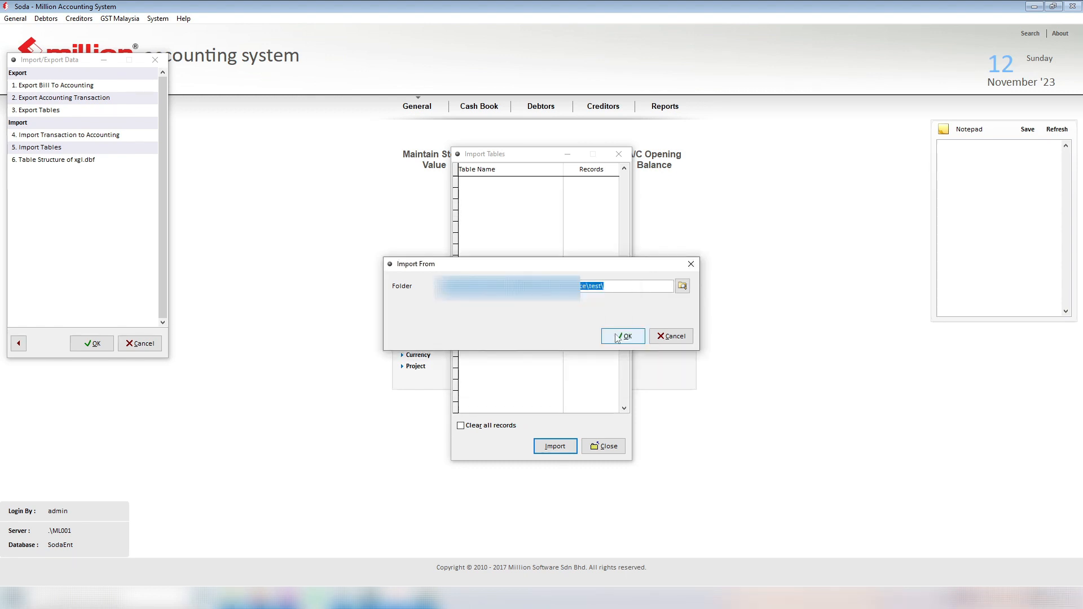
click(617, 337)
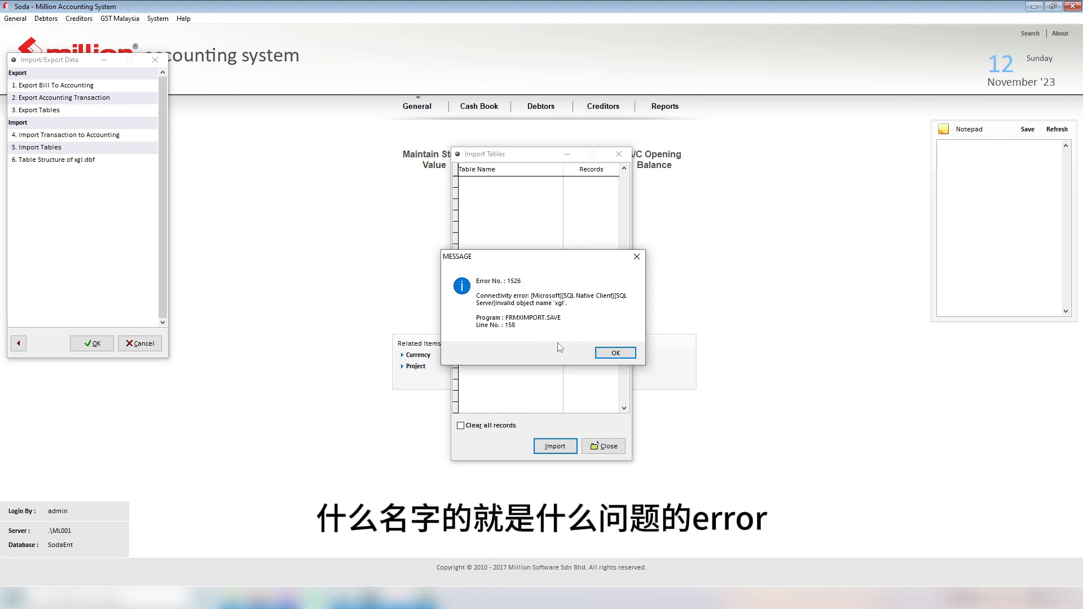
click(610, 351)
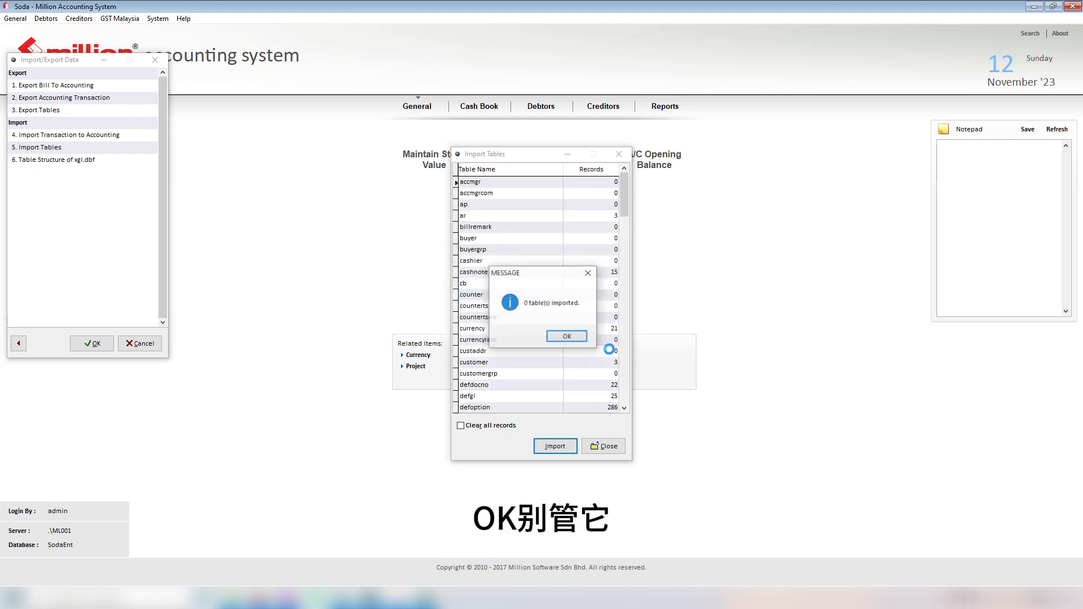
click(567, 336)
Step: Review the supplier table's 1 record, rerun the import, and close the Import Tables window
drag(624, 207, 618, 318)
scroll(534, 338, down, 9)
scroll(531, 339, up, 3)
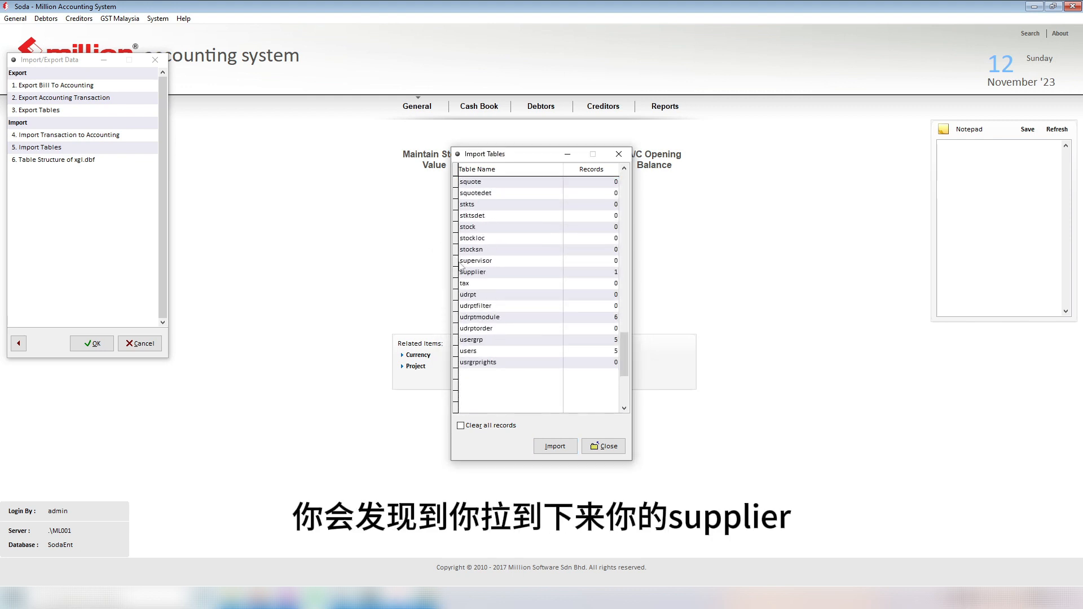
drag(461, 270, 625, 272)
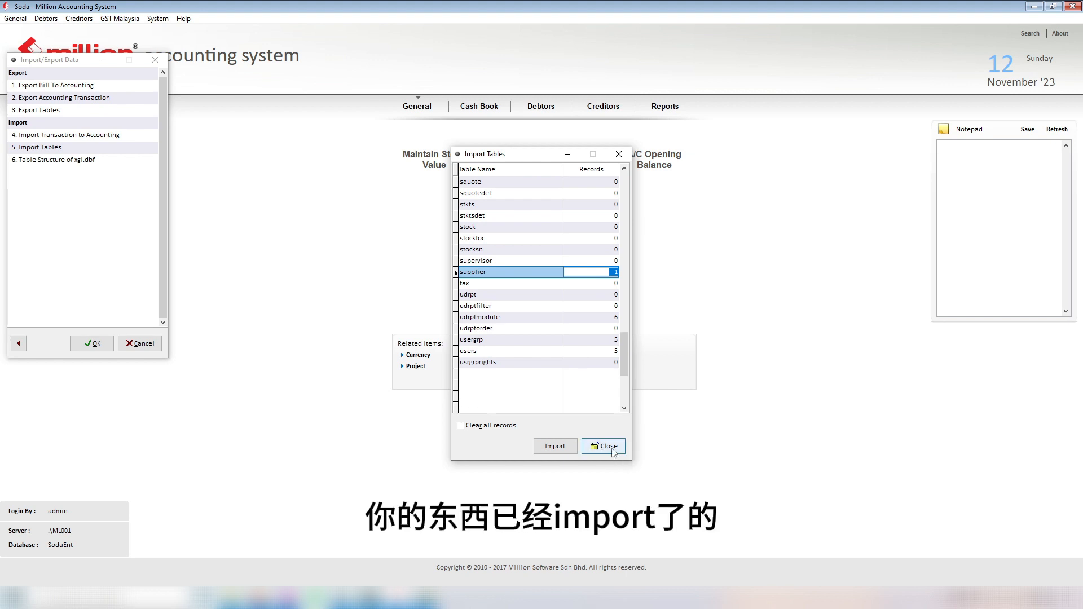
click(556, 447)
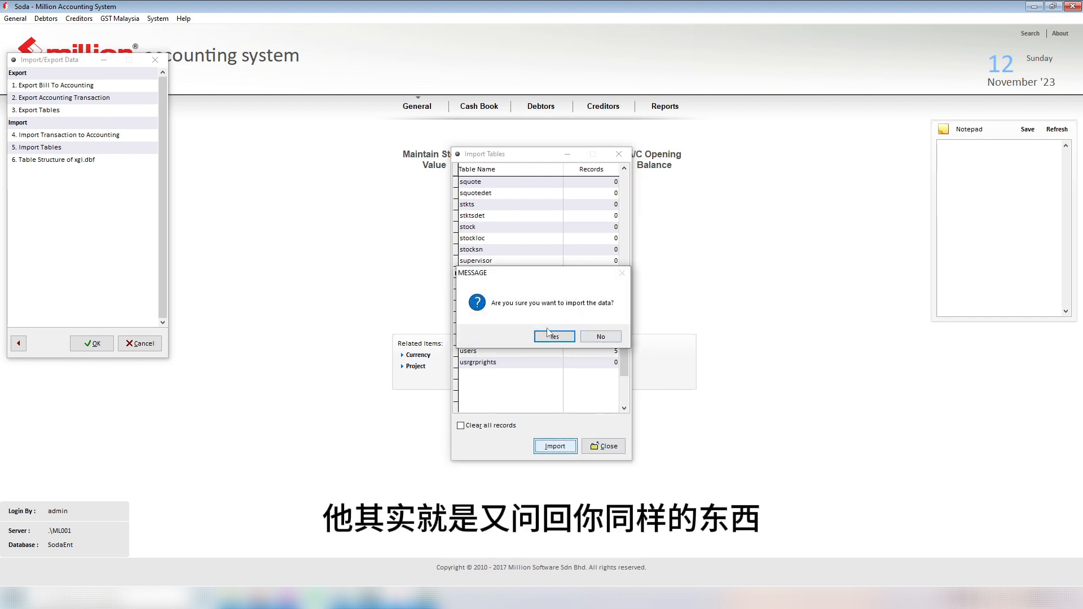
click(554, 337)
click(557, 339)
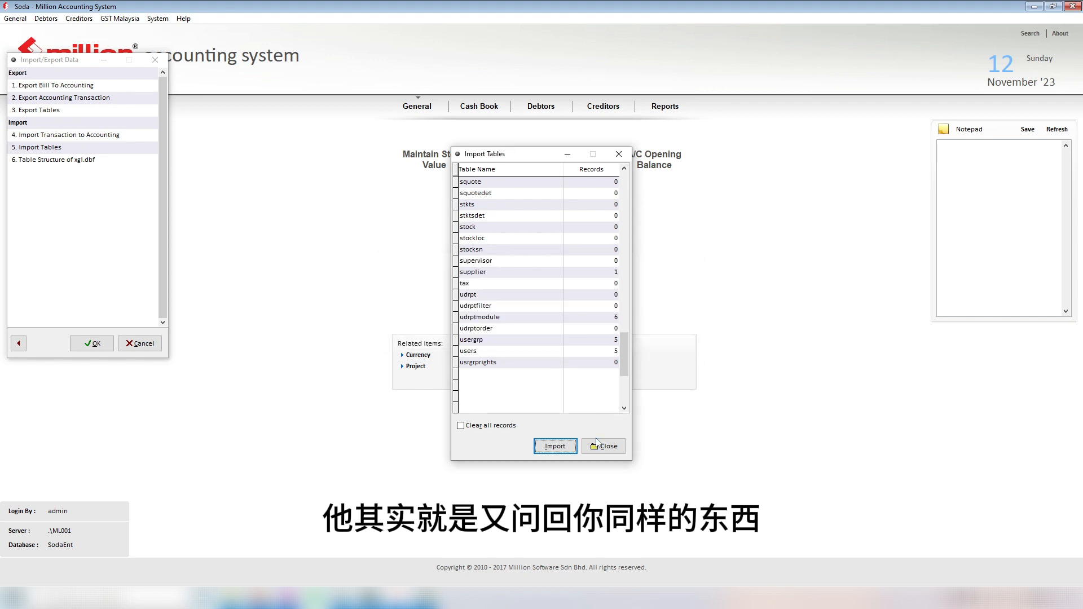
click(602, 447)
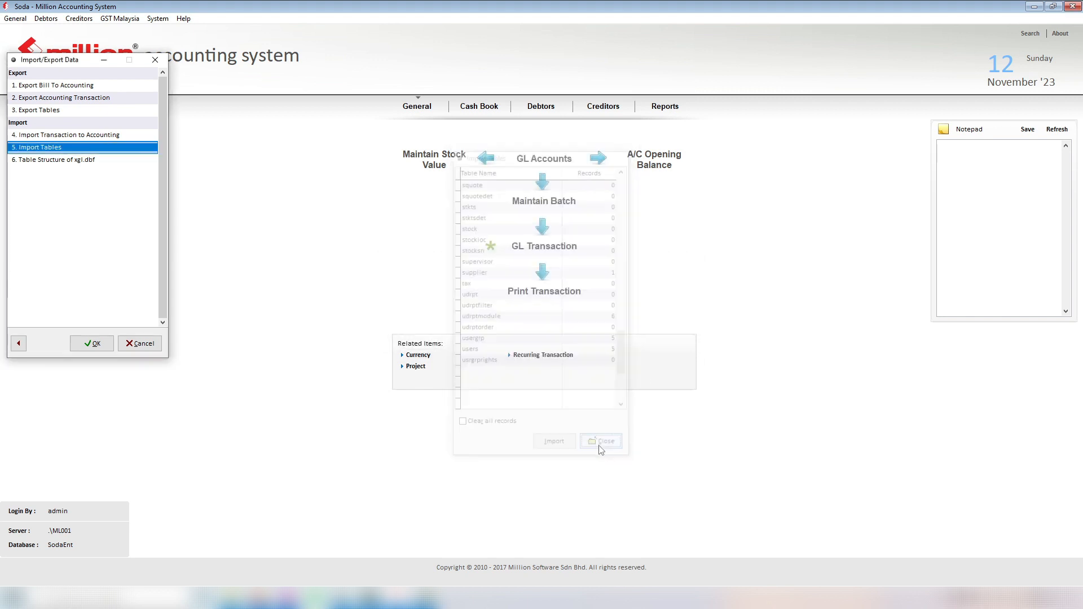
Step: Open Creditor Maintenance and view details of the imported supplier APA, currency MYR
click(78, 19)
click(93, 32)
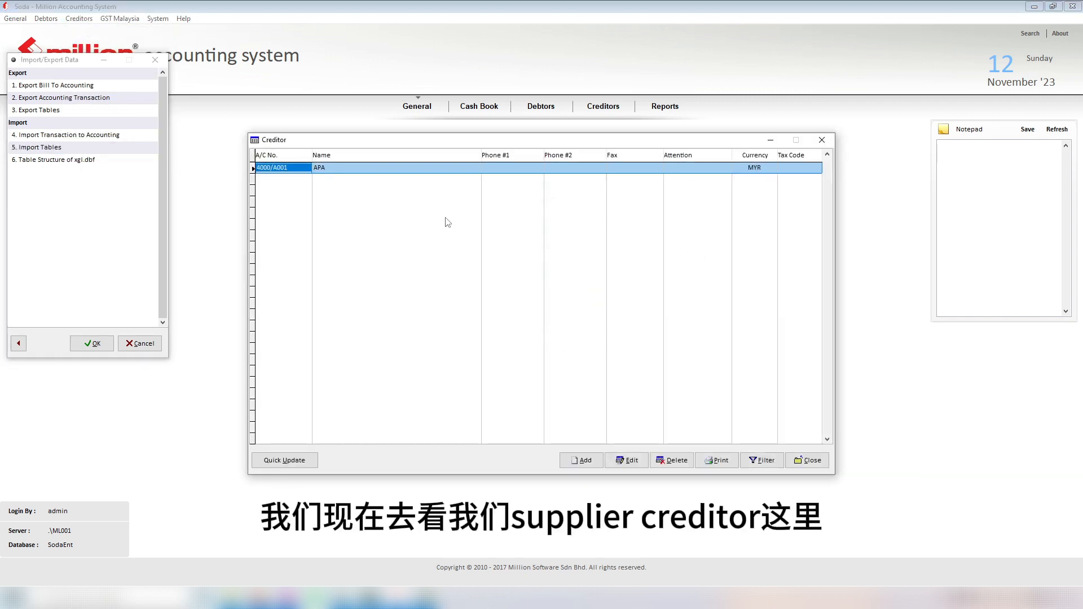
double_click(352, 168)
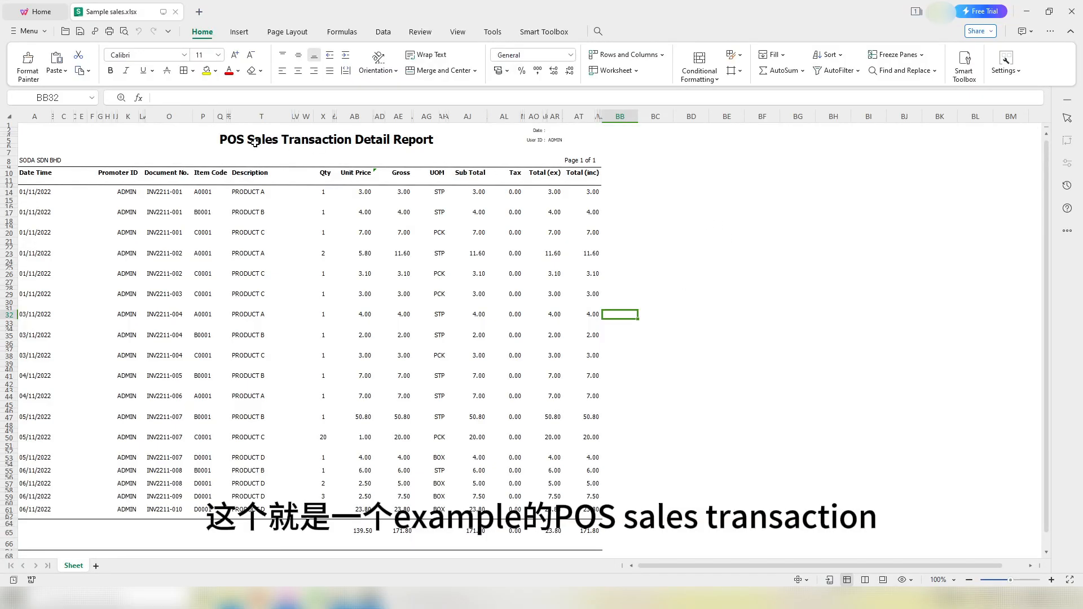
click(221, 144)
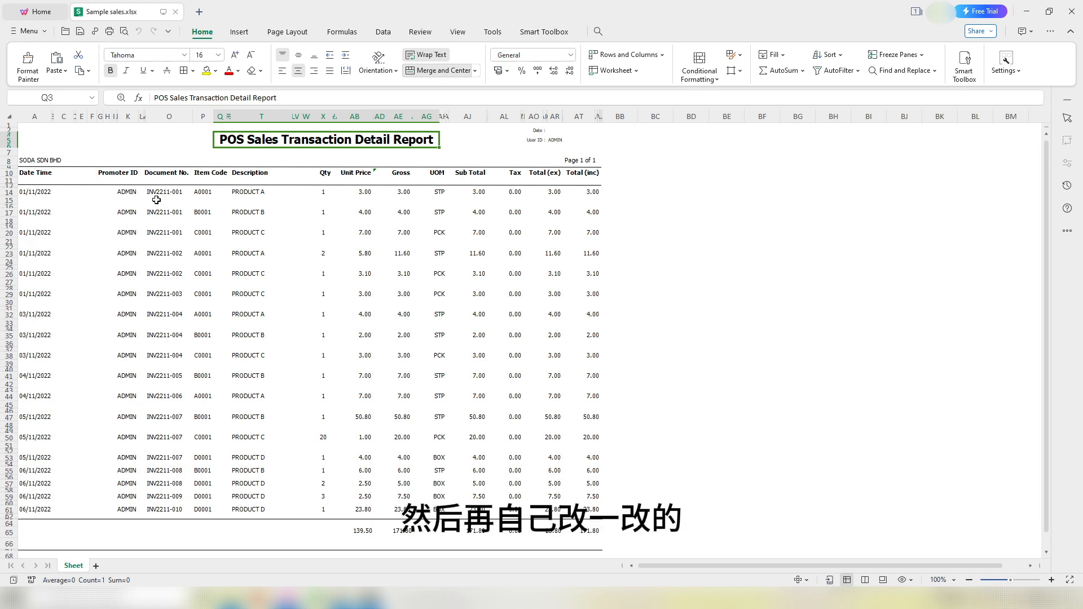
drag(160, 192, 268, 387)
click(266, 398)
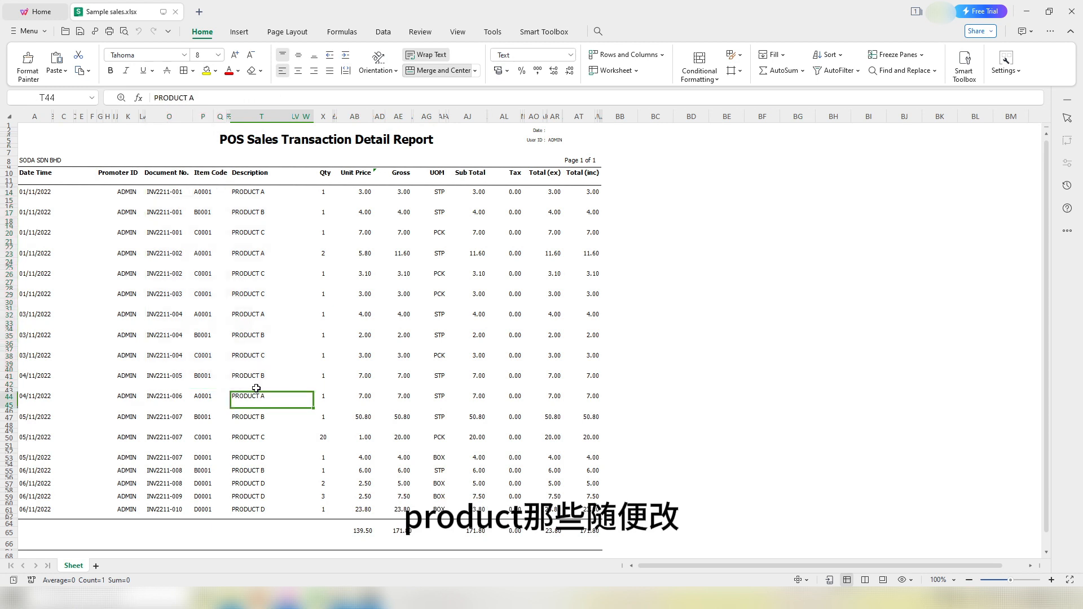
click(260, 193)
click(440, 191)
click(431, 251)
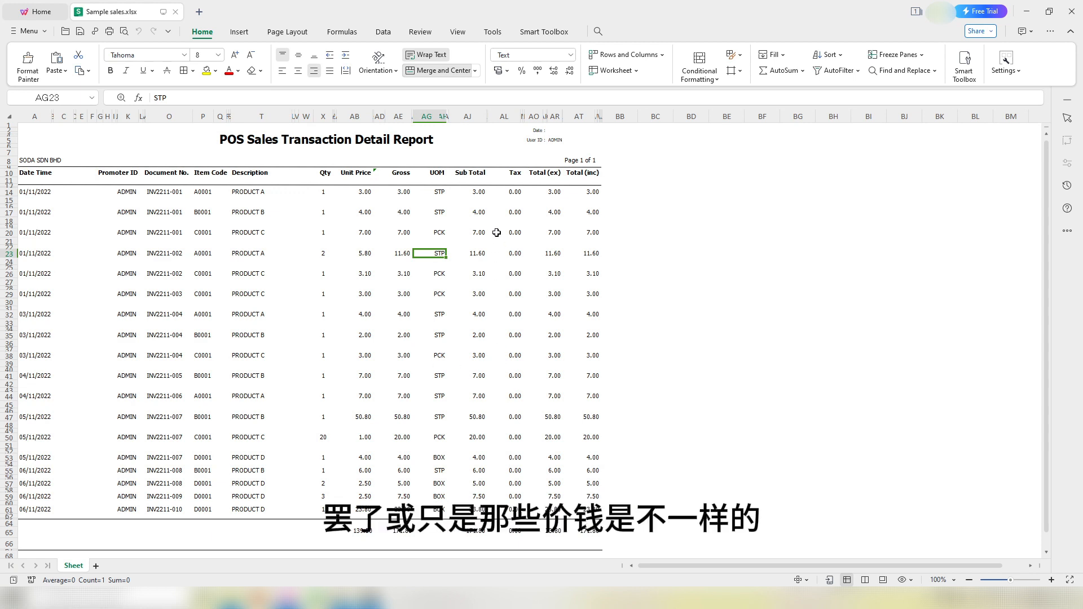
click(359, 193)
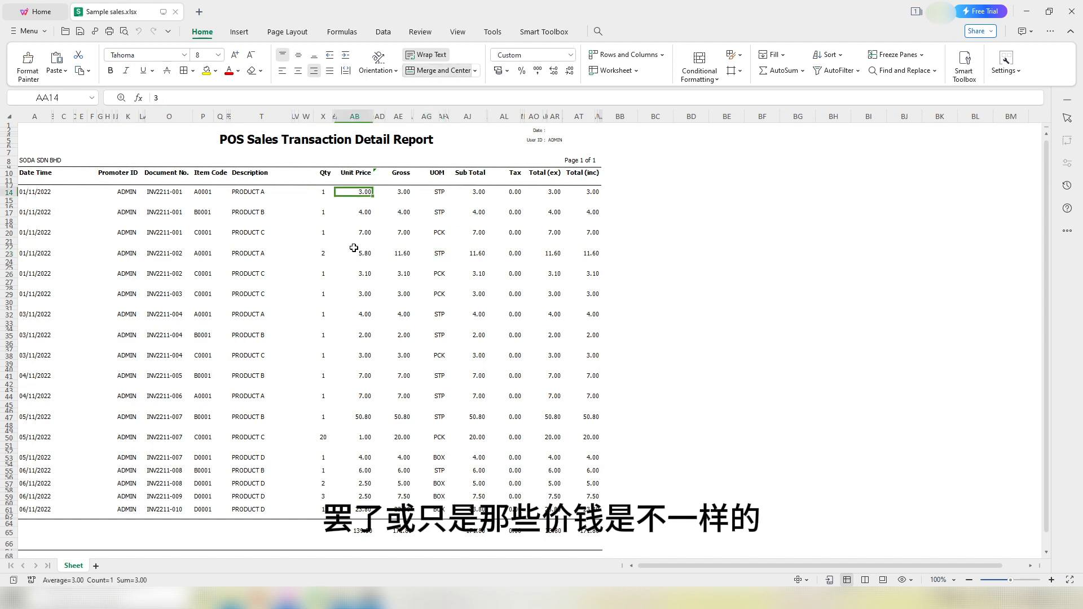
drag(248, 199, 243, 267)
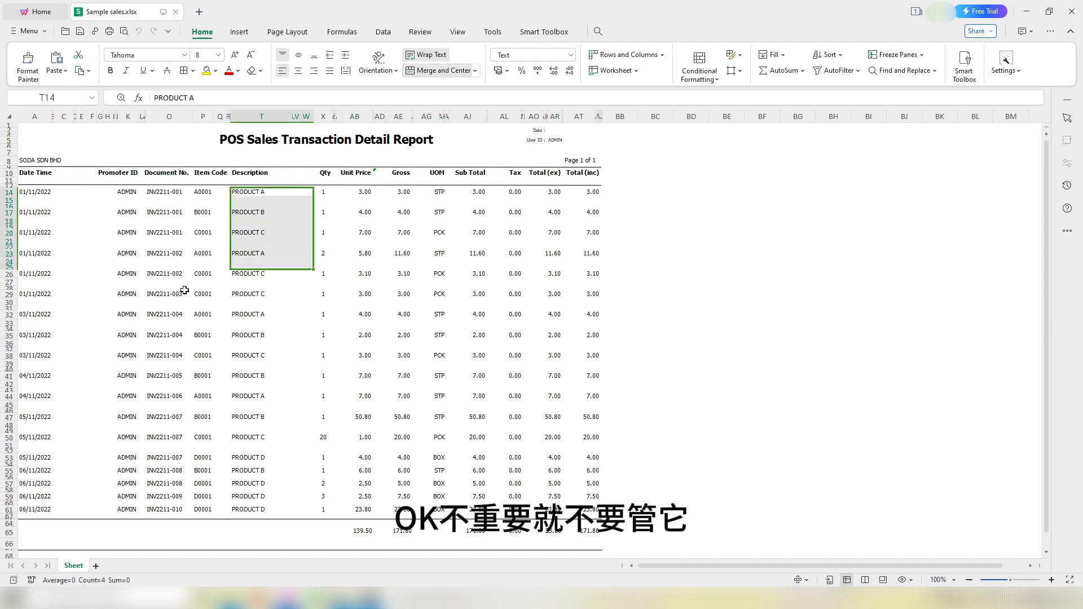
click(188, 287)
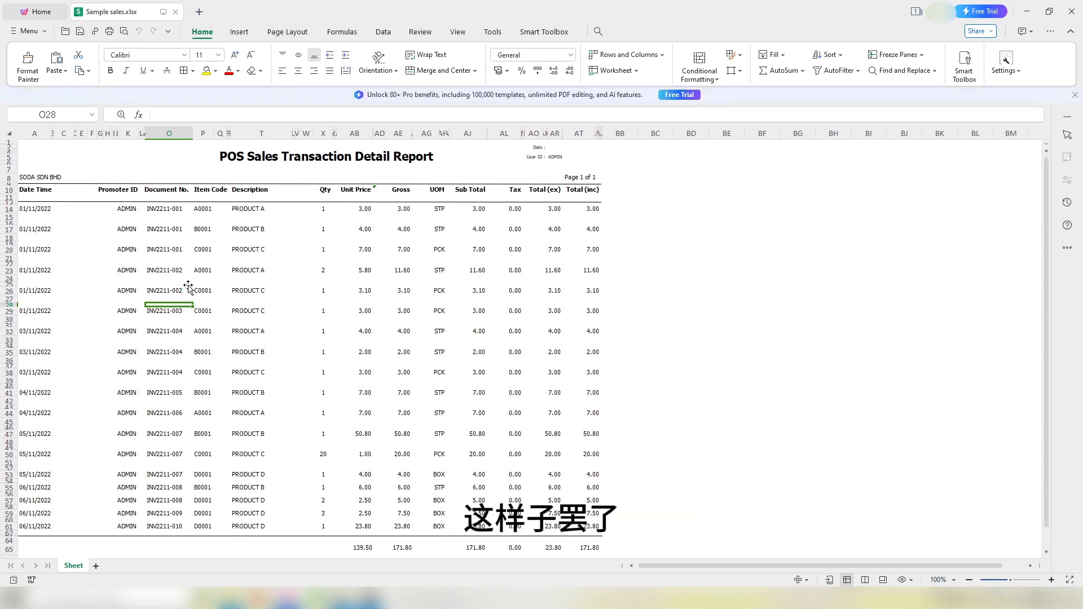
click(267, 154)
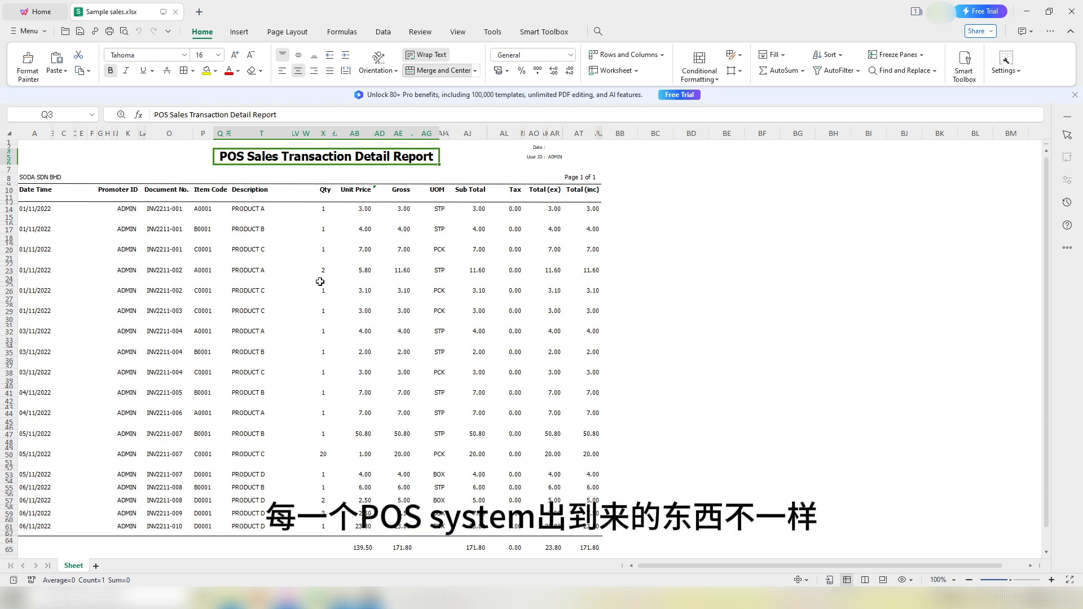
click(557, 292)
click(585, 298)
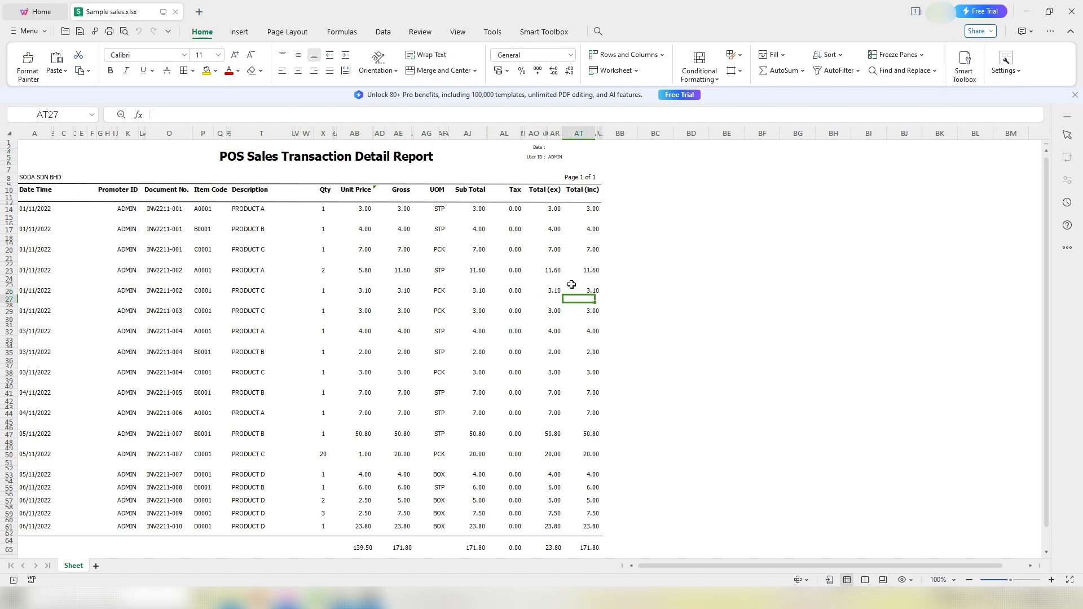
click(278, 447)
click(176, 422)
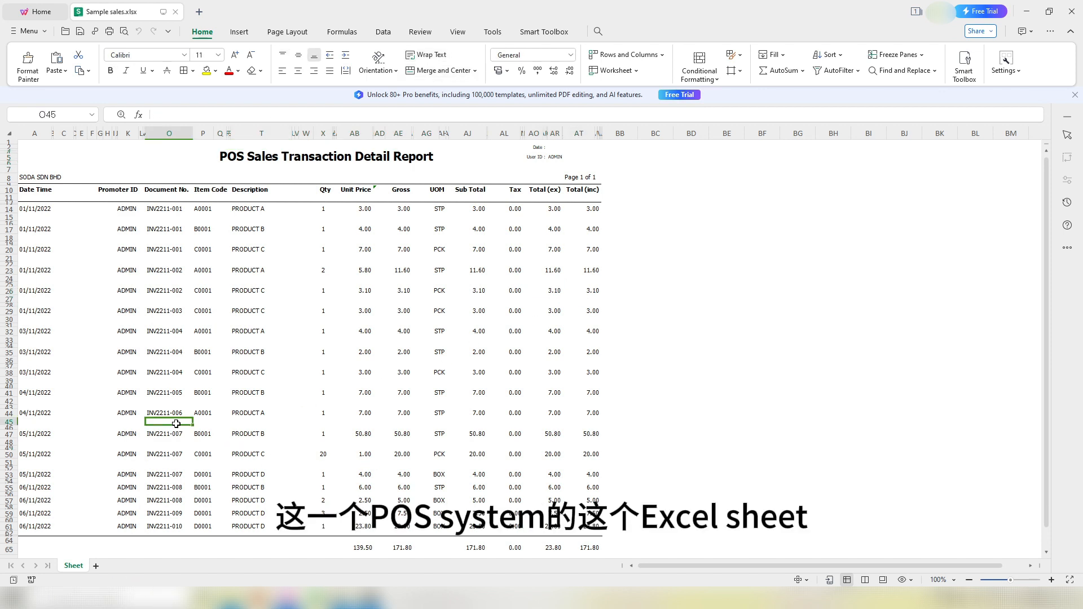
click(346, 386)
click(281, 408)
click(295, 400)
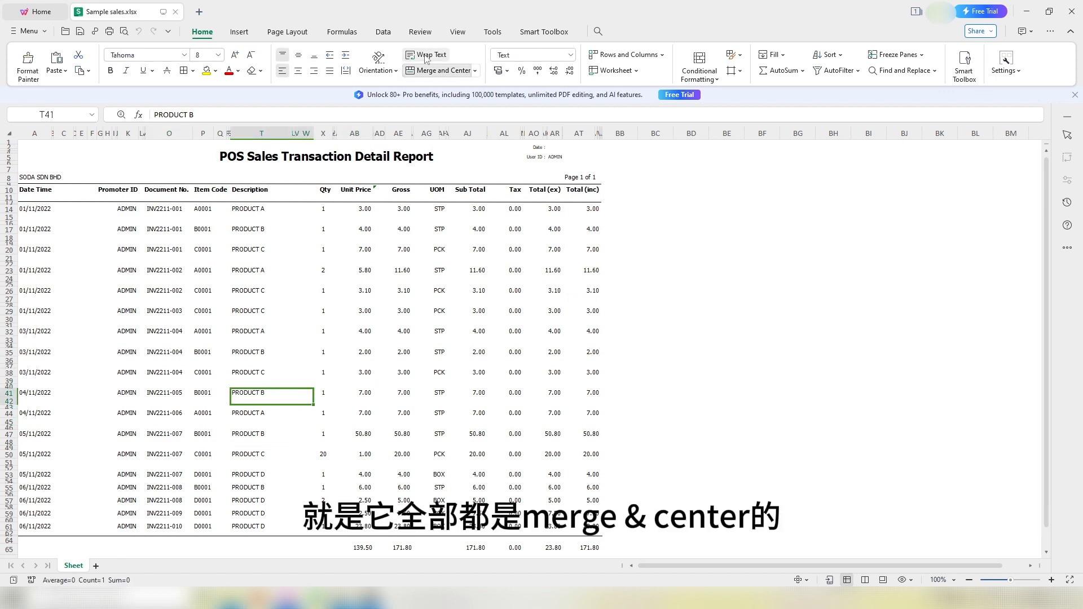
click(169, 500)
click(171, 495)
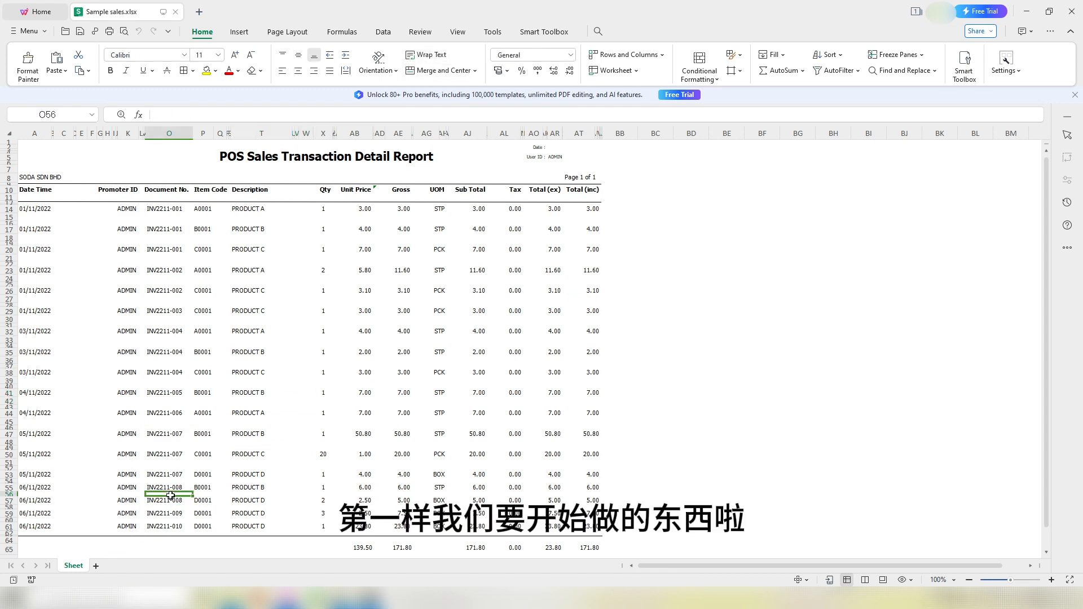
Step: Create a copy of the report sheet, placed at the end as Sheet (2)
right_click(78, 571)
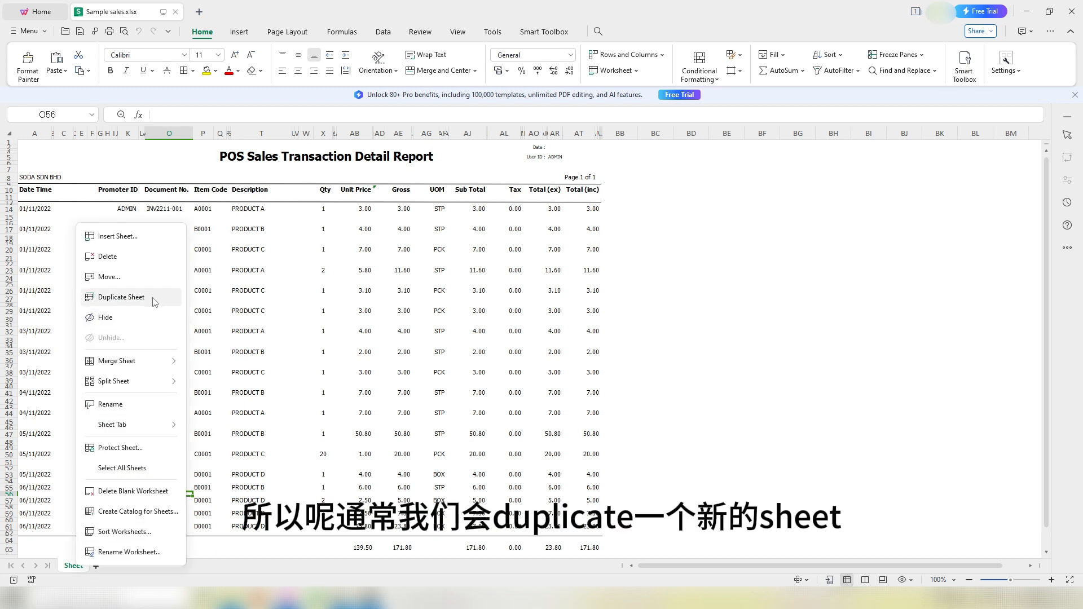
click(120, 277)
click(480, 357)
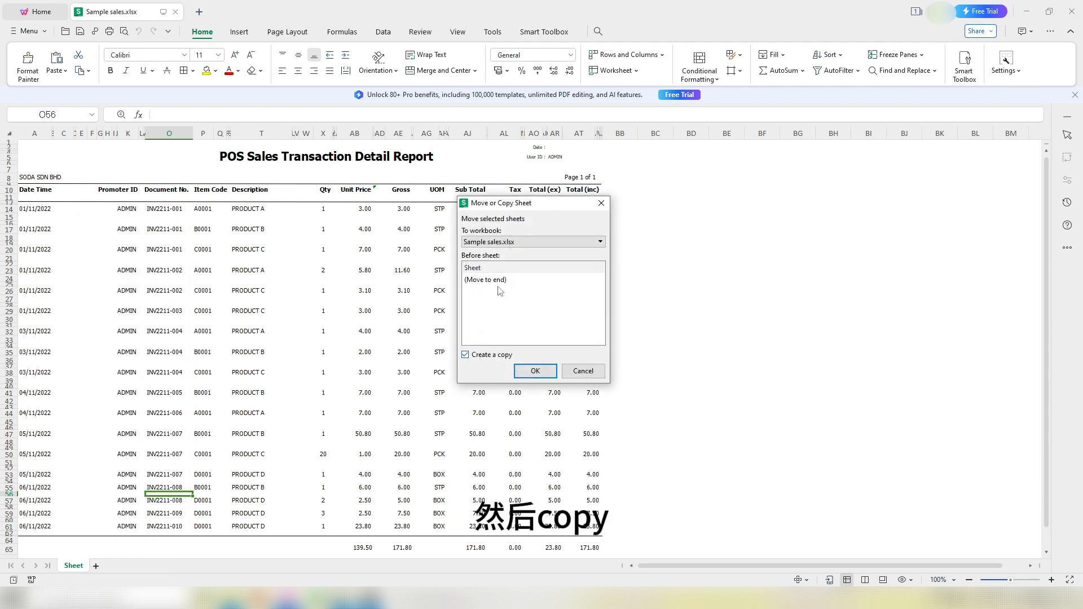
click(490, 280)
click(534, 372)
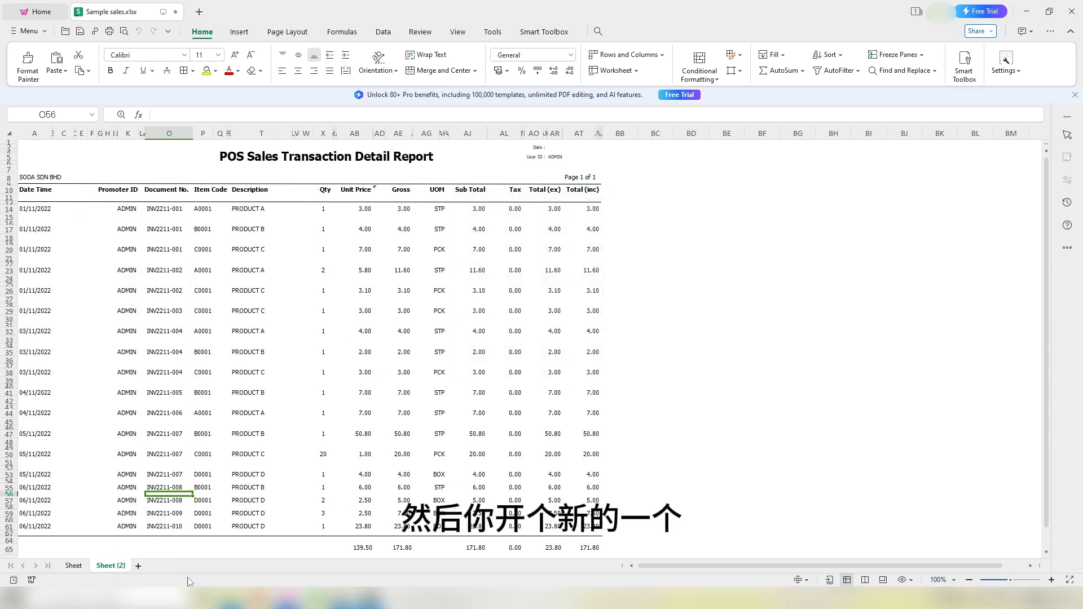
Step: Rename the original sheet to 'Ori' and return to the Sheet (2) copy
click(115, 569)
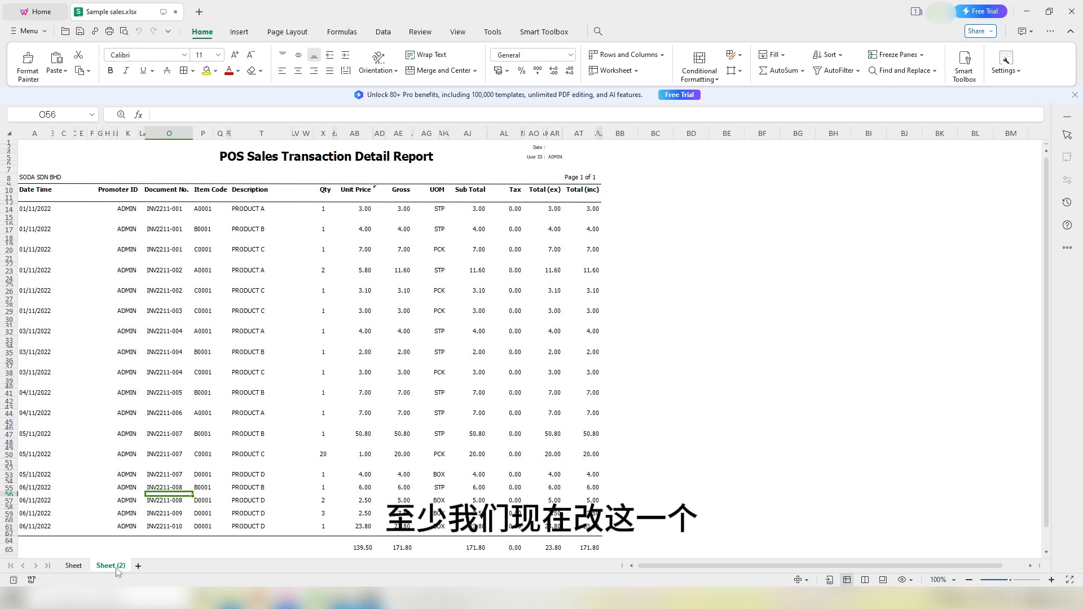
double_click(71, 569)
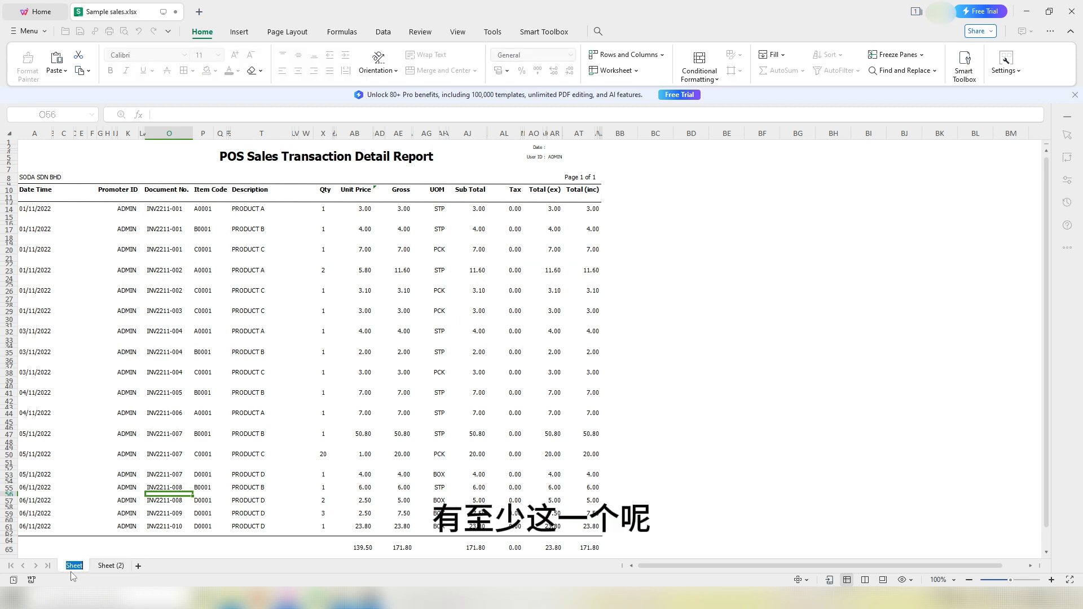
text(Ori)
key(Return)
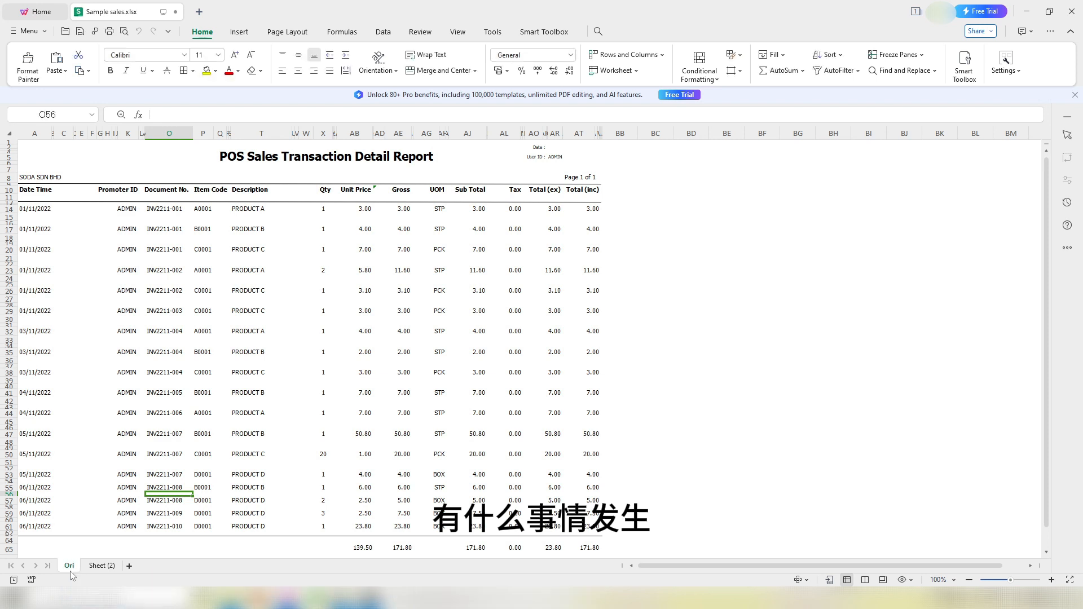
click(102, 566)
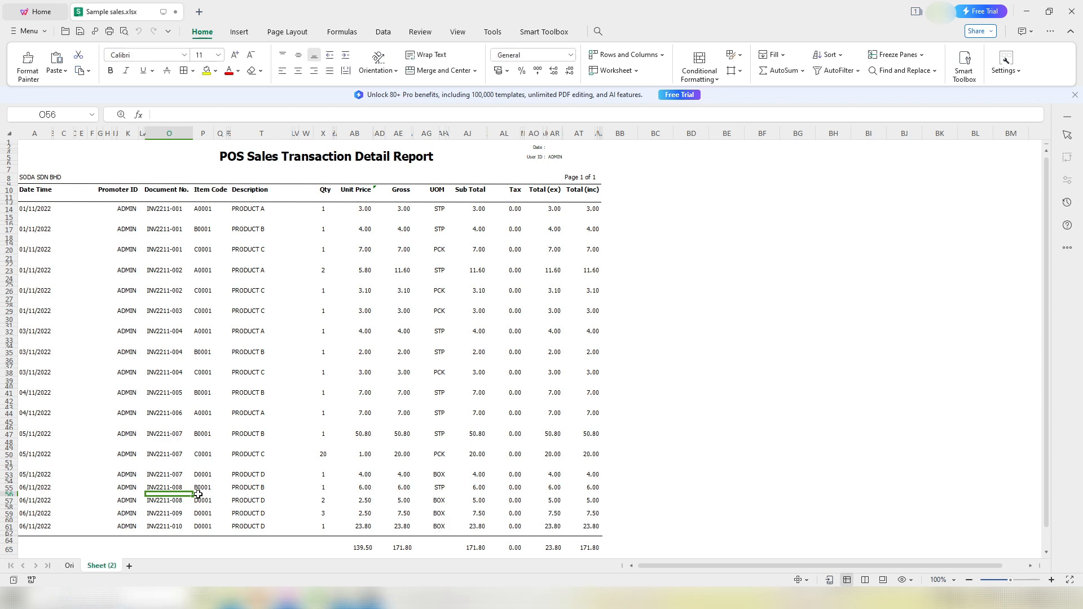
click(268, 437)
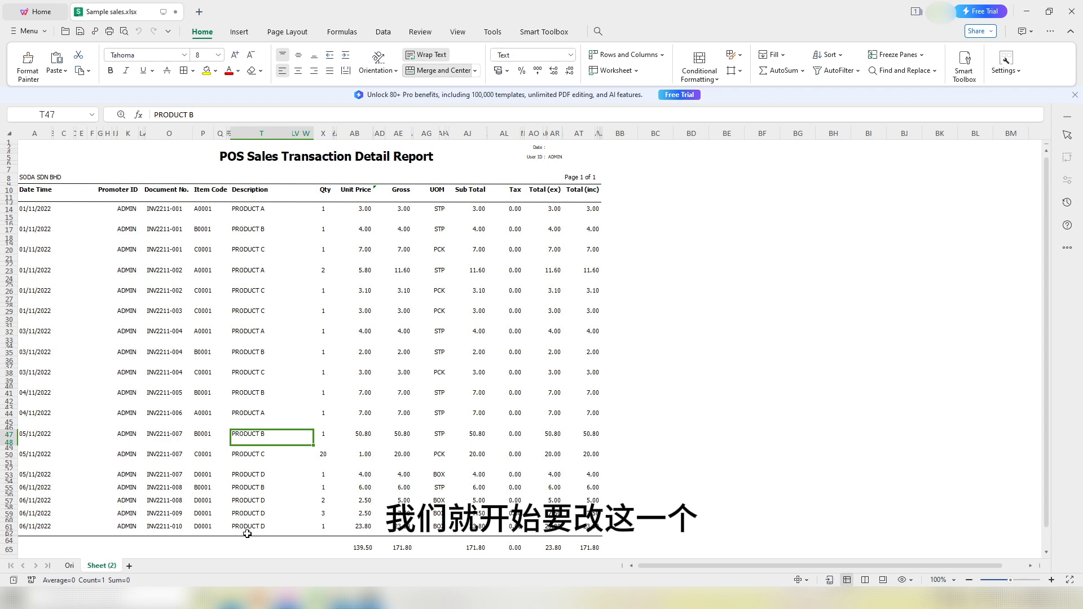
Step: Inspect the merged Gross value and title cells, then select all cells on Sheet (2)
click(377, 338)
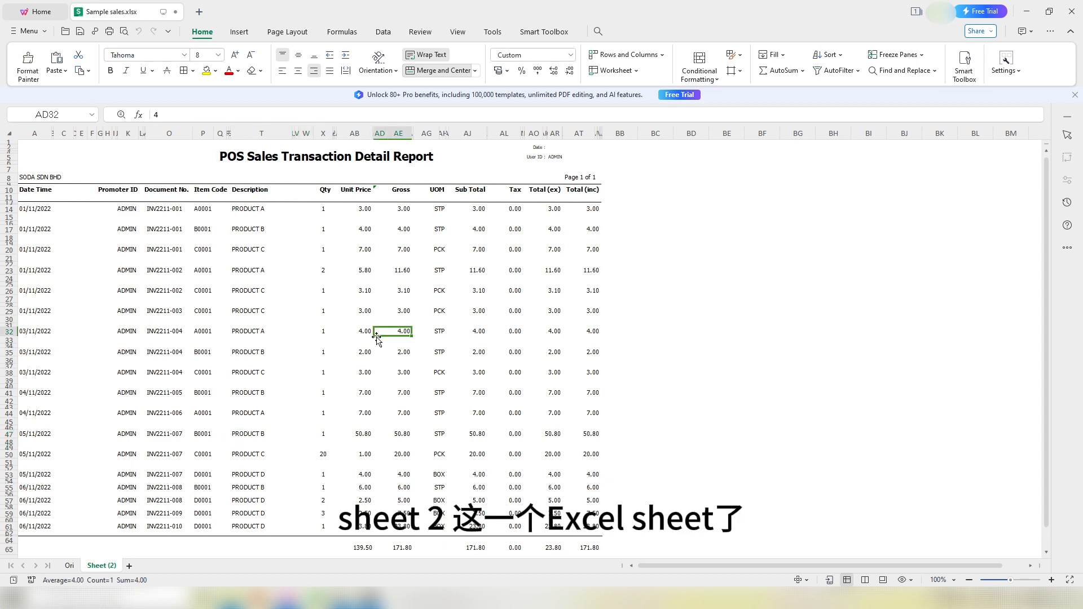
click(632, 321)
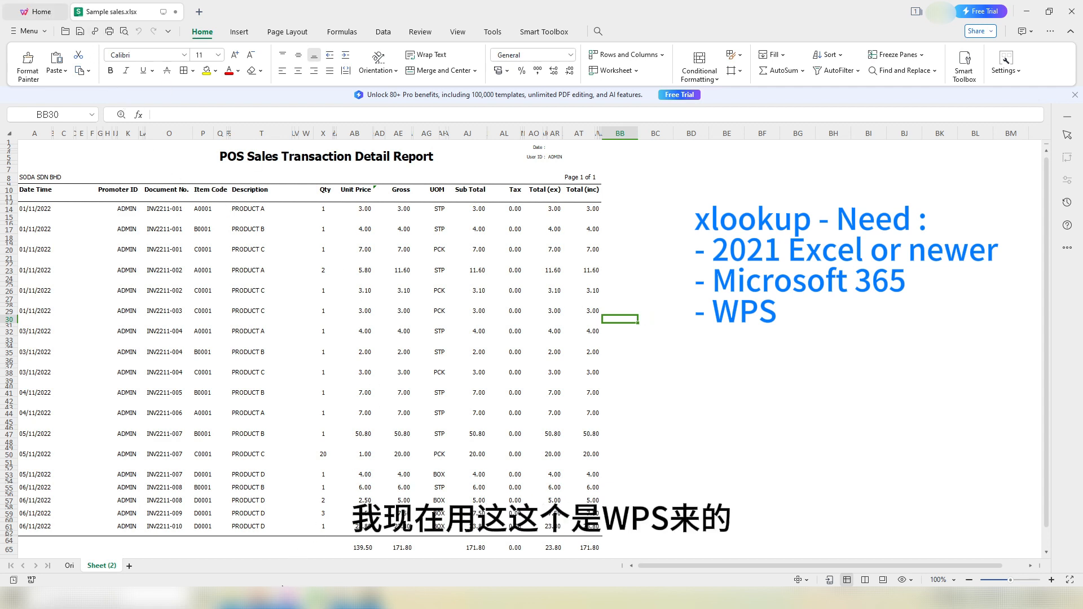
click(636, 311)
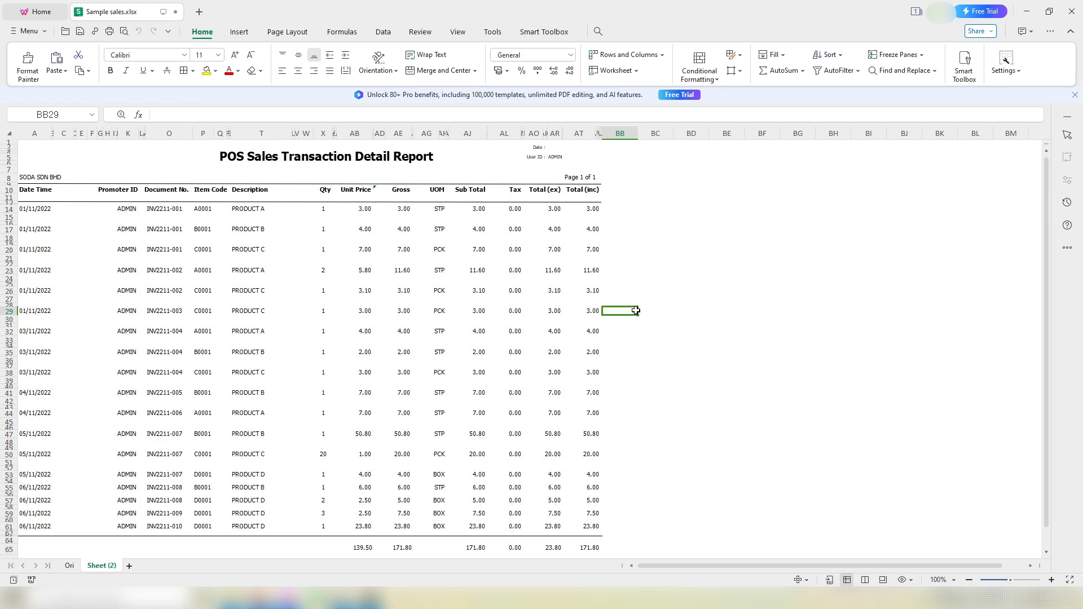
click(305, 284)
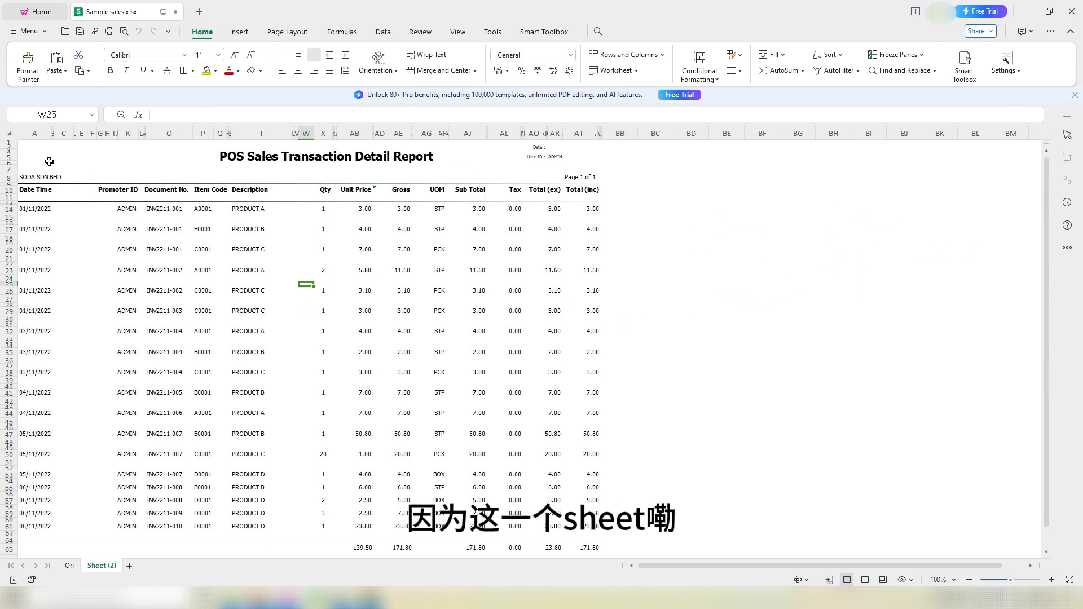
click(169, 194)
click(289, 153)
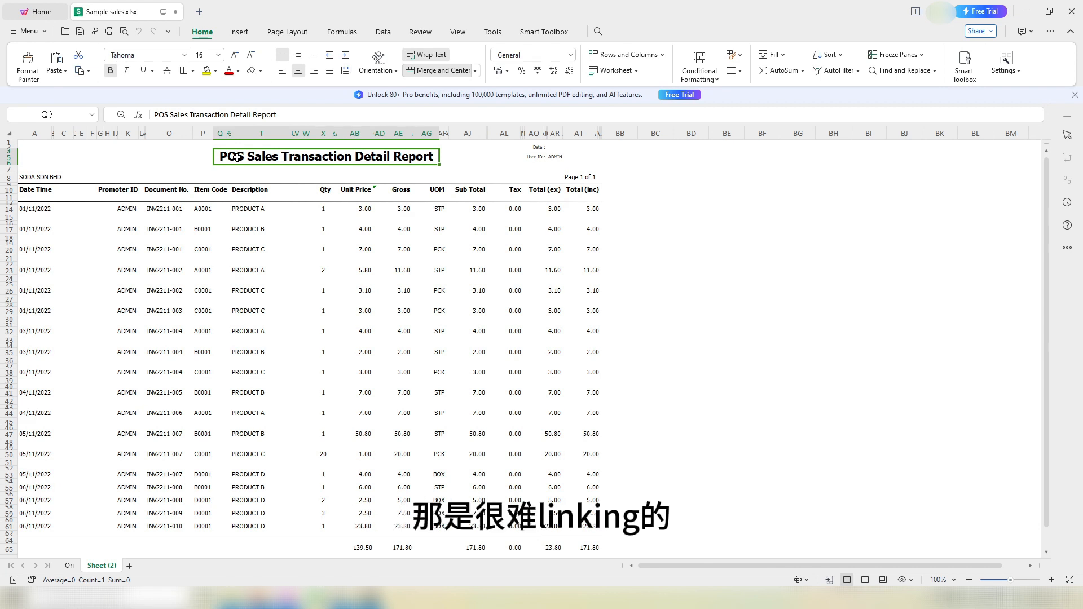
click(9, 133)
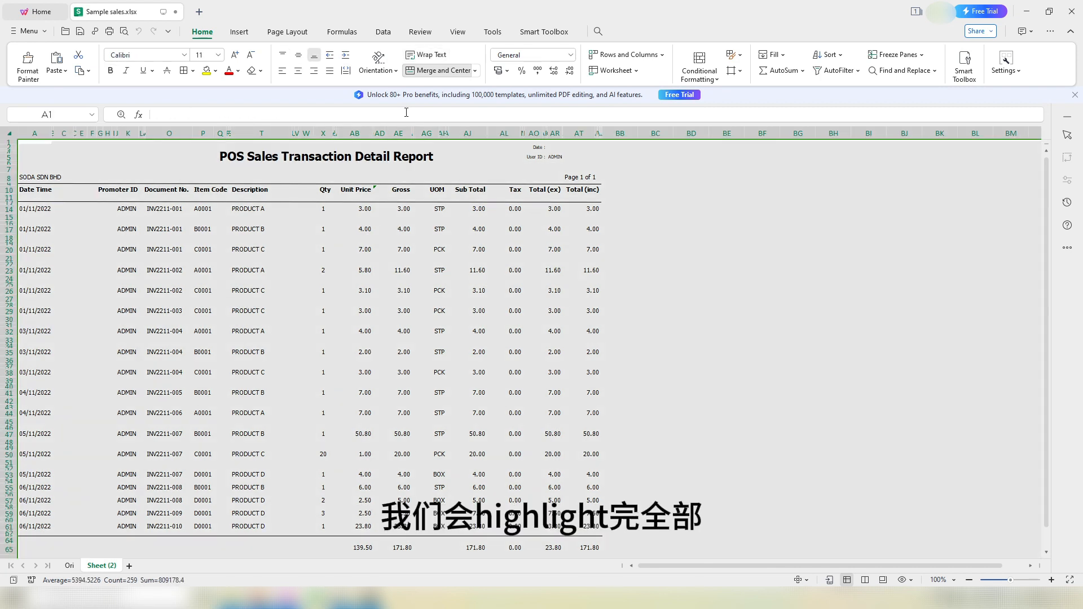
Step: Unmerge all cells, autofit every column and row, and turn off Wrap Text on Sheet (2)
click(439, 70)
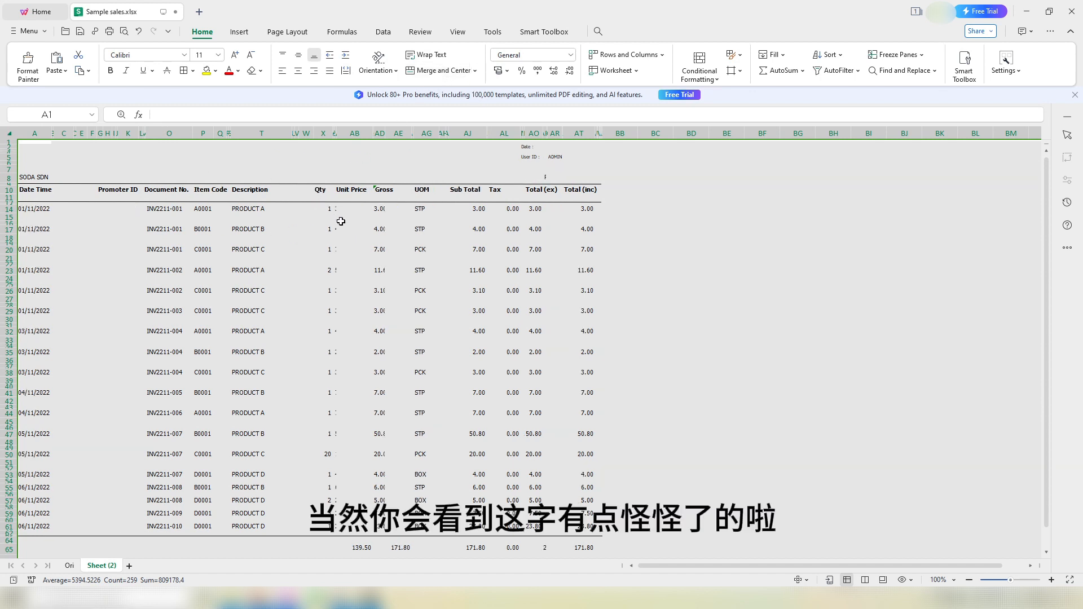
double_click(339, 135)
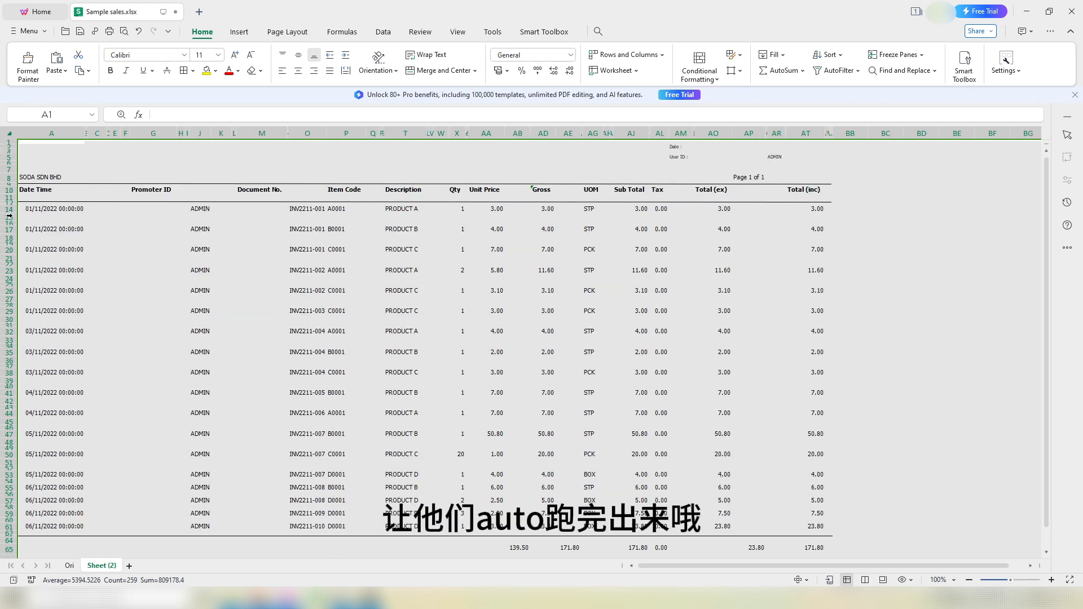
double_click(12, 214)
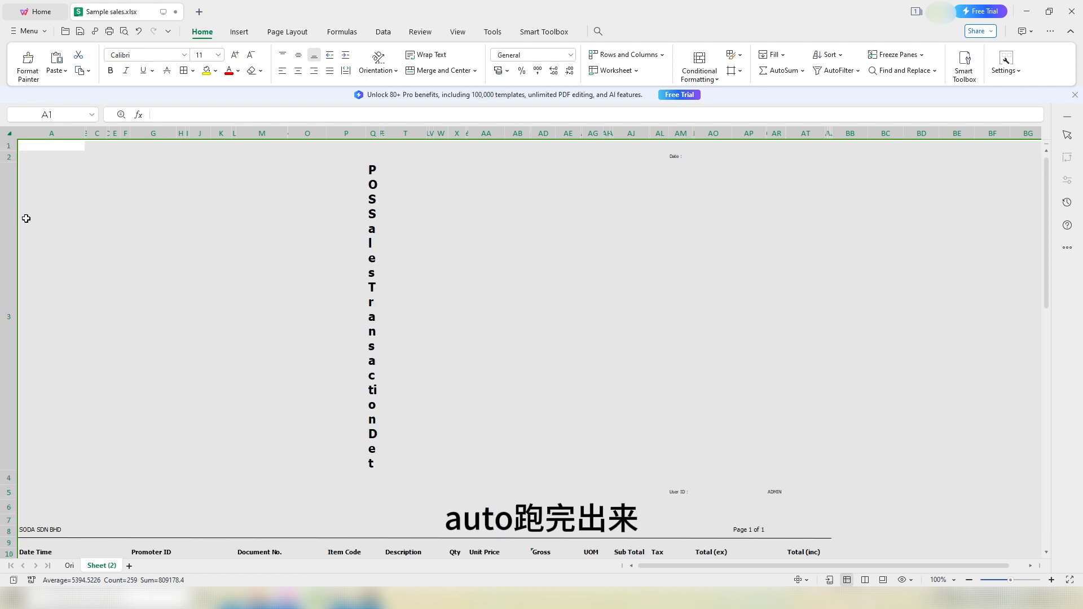
click(427, 54)
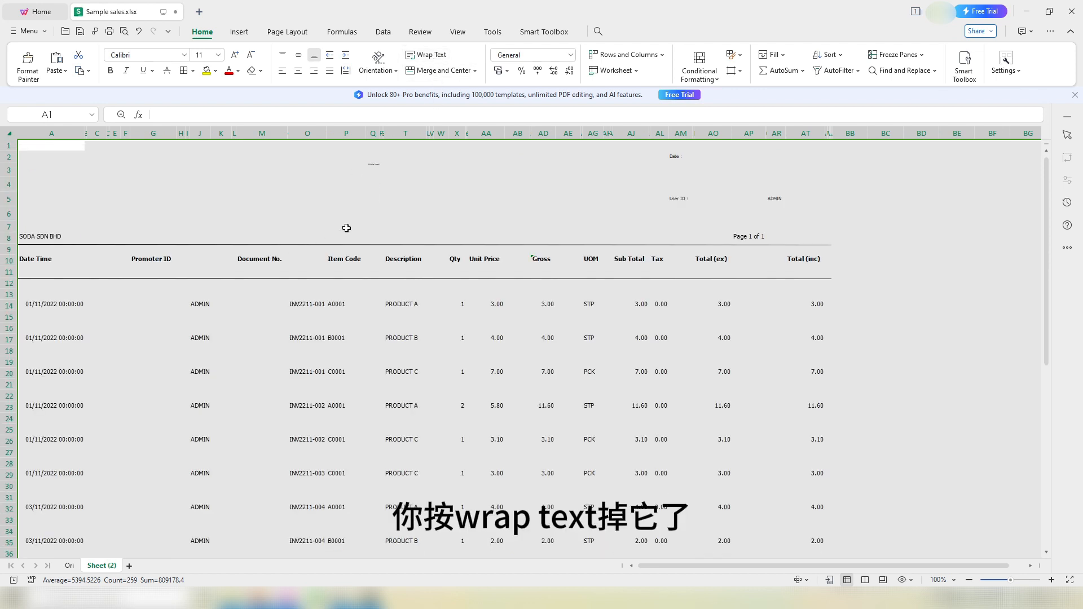
click(373, 168)
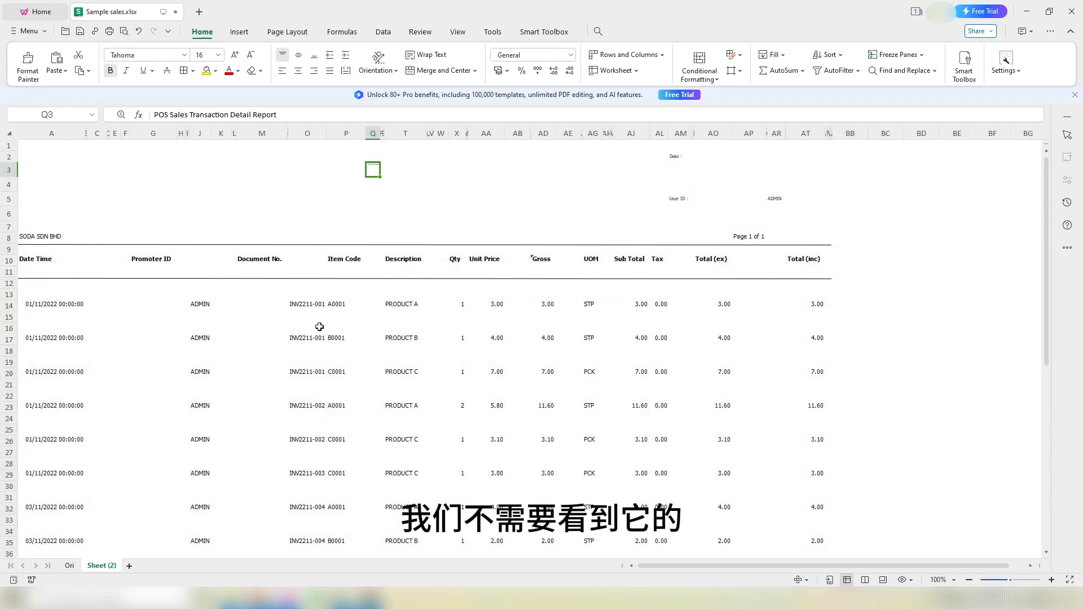
click(332, 321)
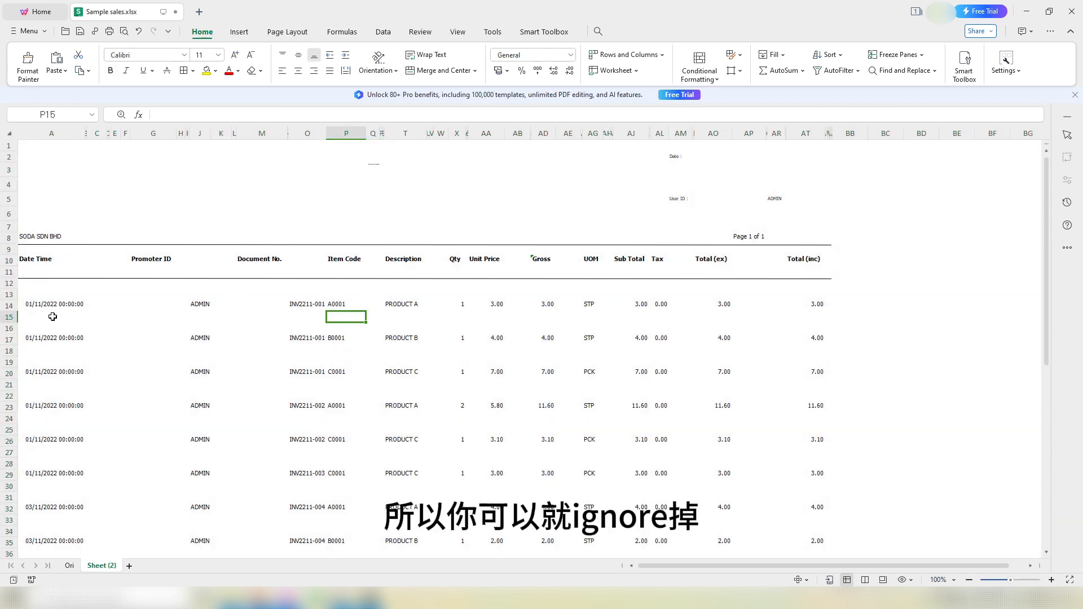
Step: Point out the empty spacer rows in column A, such as cell A54
scroll(54, 313, down, 10)
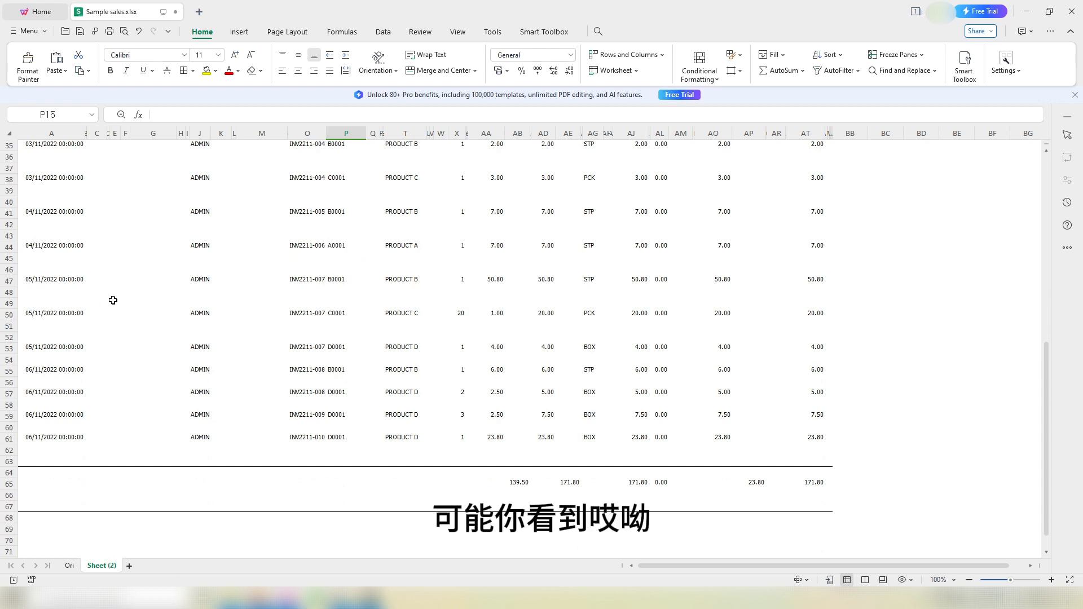
scroll(70, 282, up, 2)
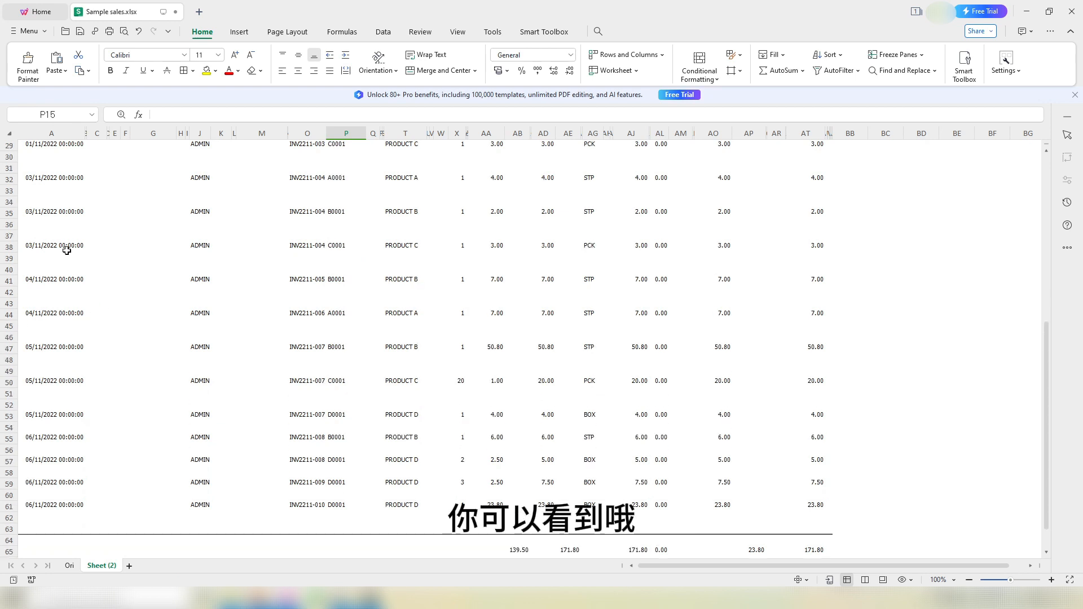
drag(65, 223, 61, 237)
click(64, 427)
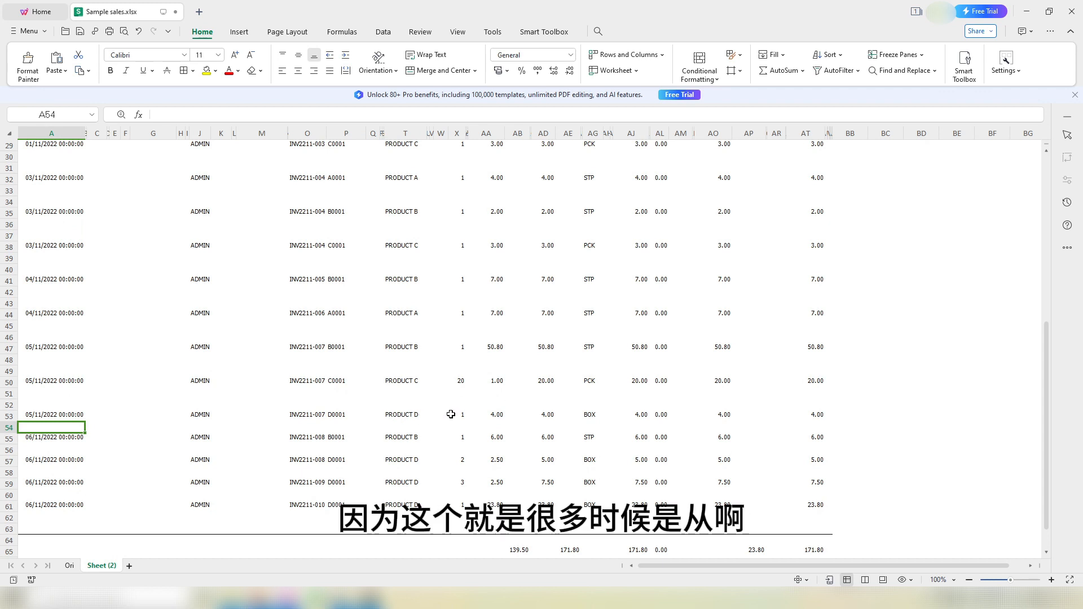
click(436, 396)
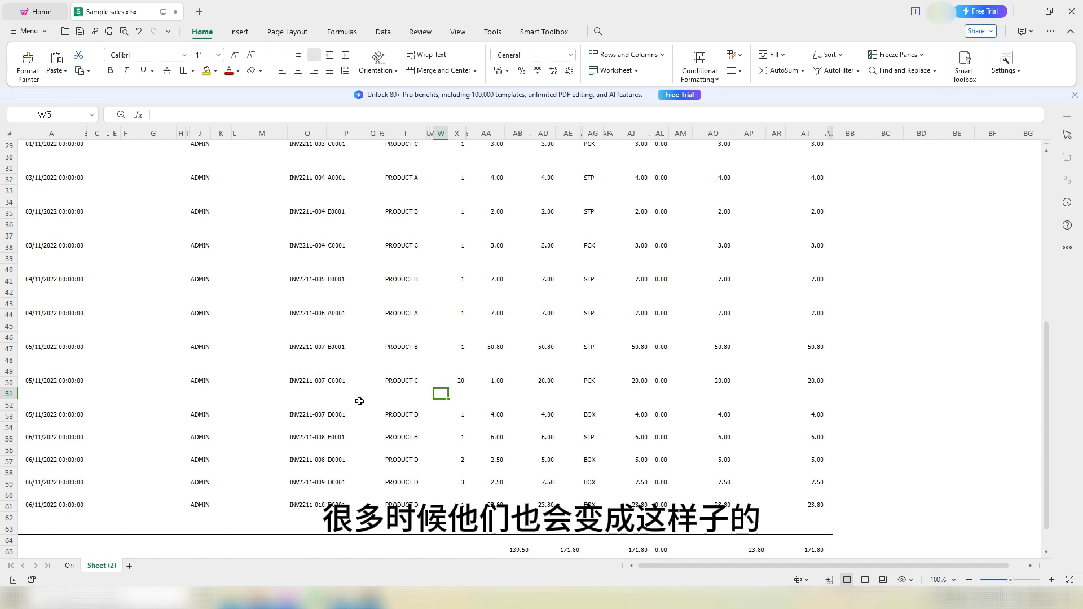
drag(60, 325, 58, 337)
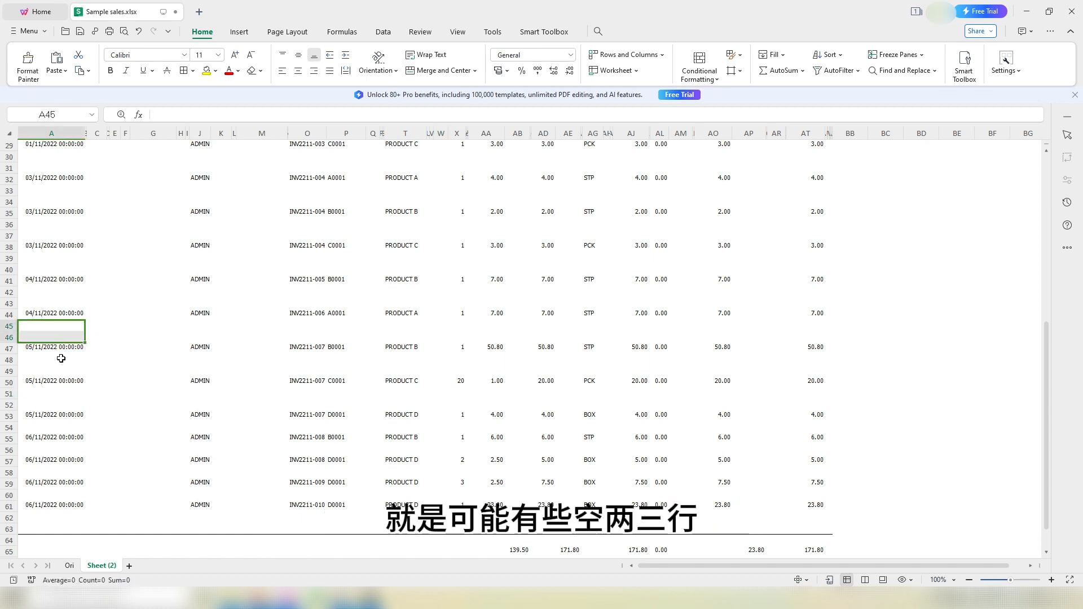
click(59, 429)
Step: Point out blank cells between columns and select the INV2211-001 document lines
drag(234, 406, 257, 403)
drag(224, 204, 283, 216)
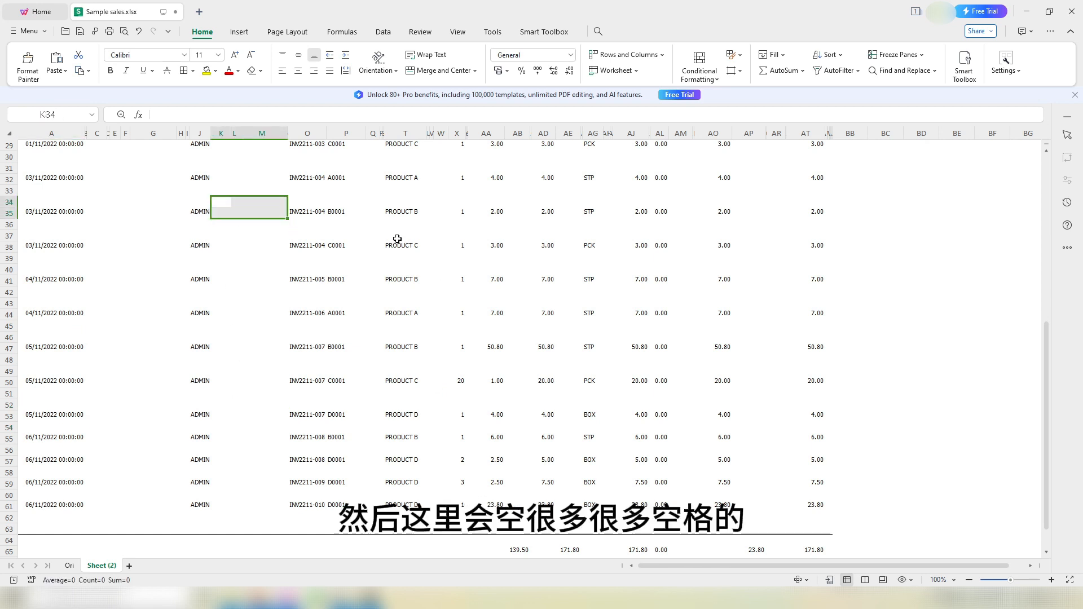
drag(360, 225, 383, 227)
click(440, 235)
scroll(491, 245, up, 8)
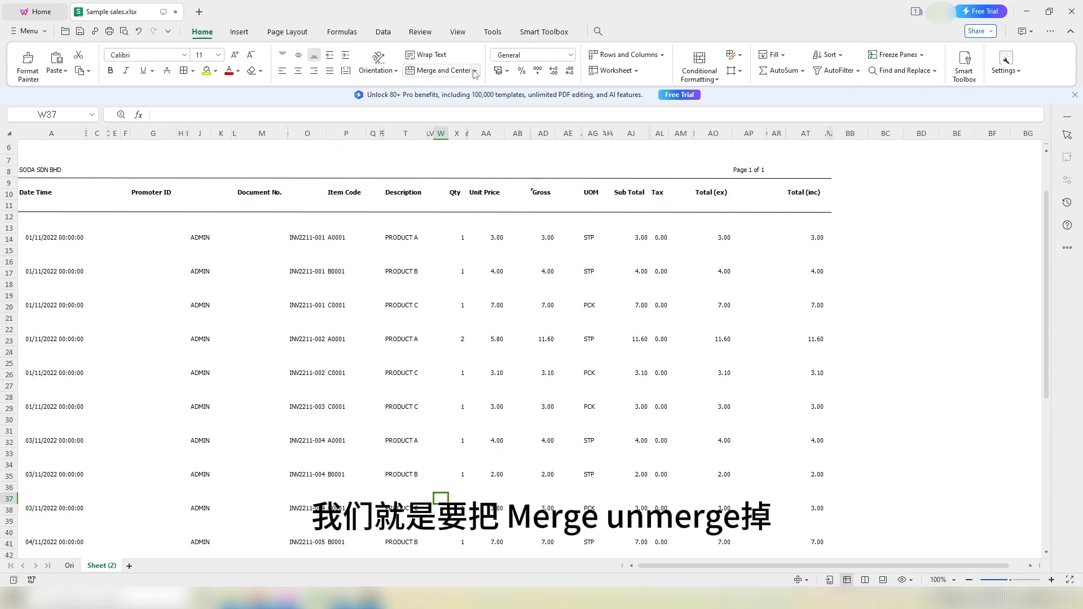
drag(290, 239, 325, 274)
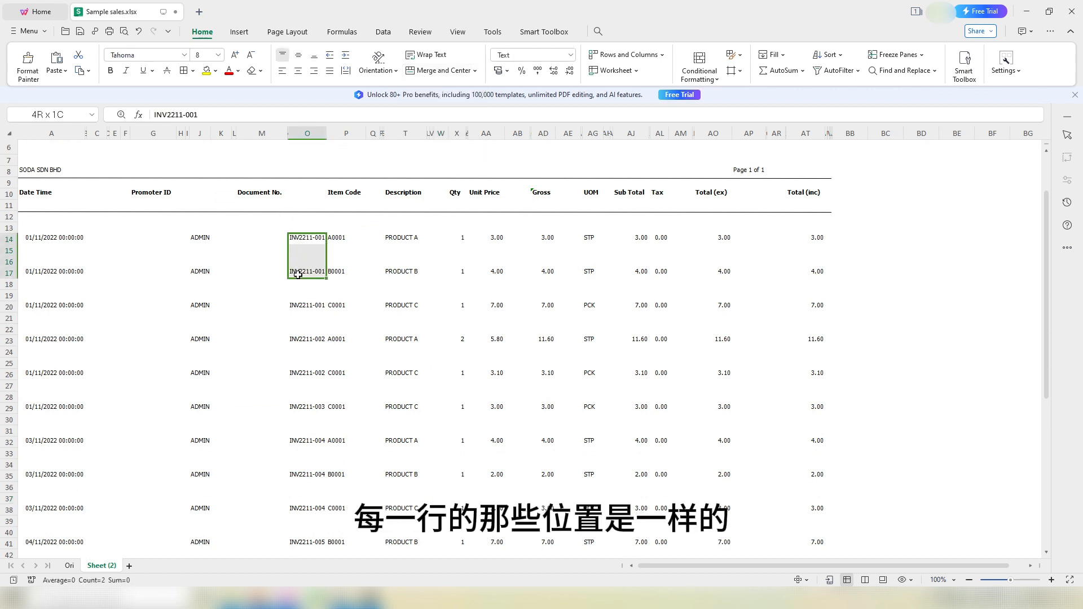
click(327, 274)
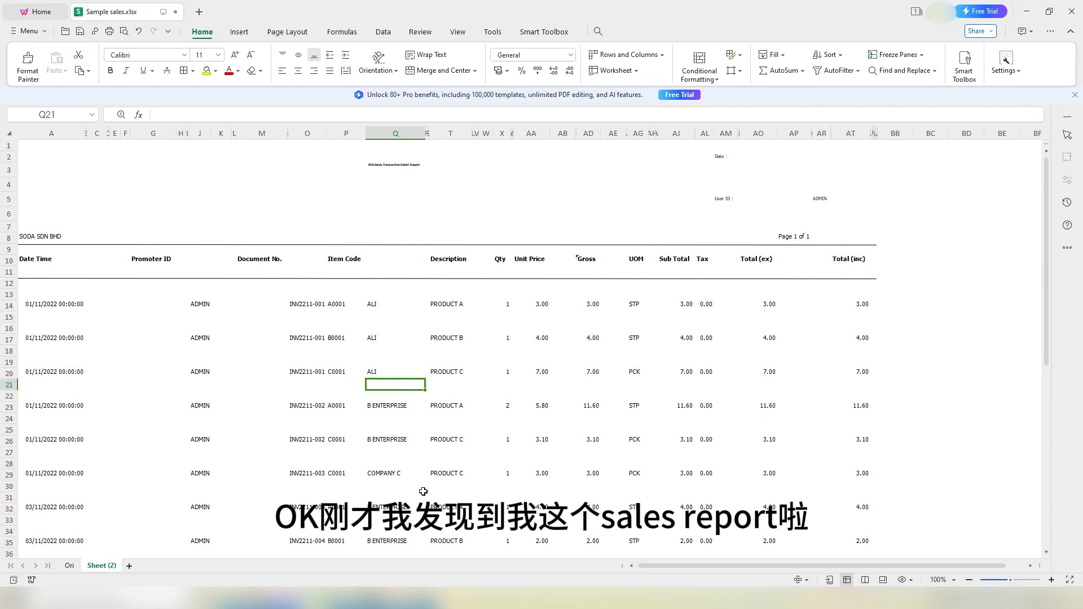
Step: Review the early invoices' debtor names and the lines of invoices 003 and 004
click(388, 167)
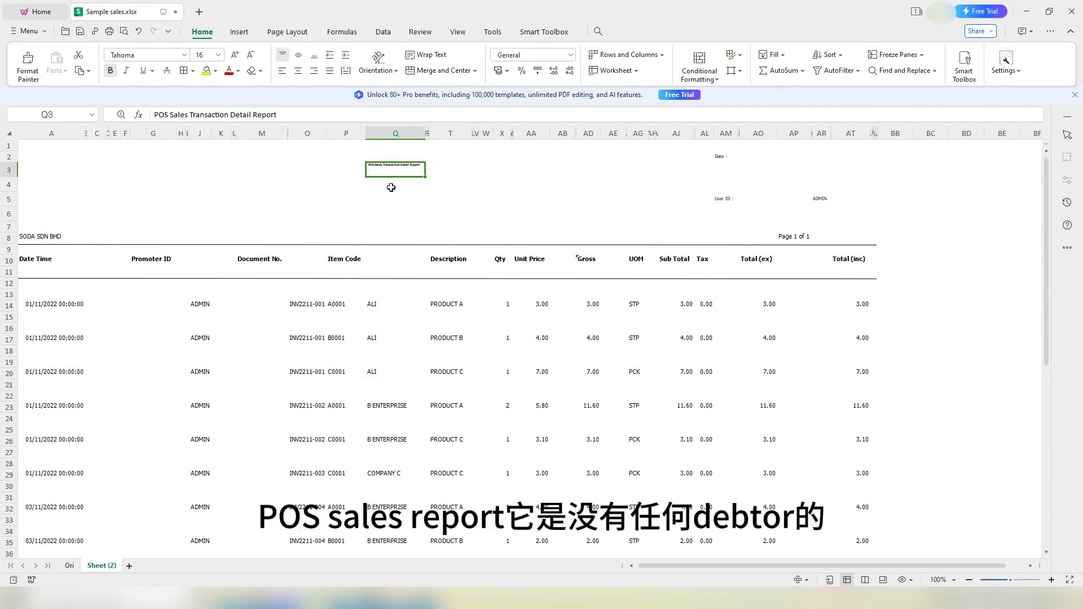
drag(387, 306, 387, 499)
scroll(387, 499, down, 3)
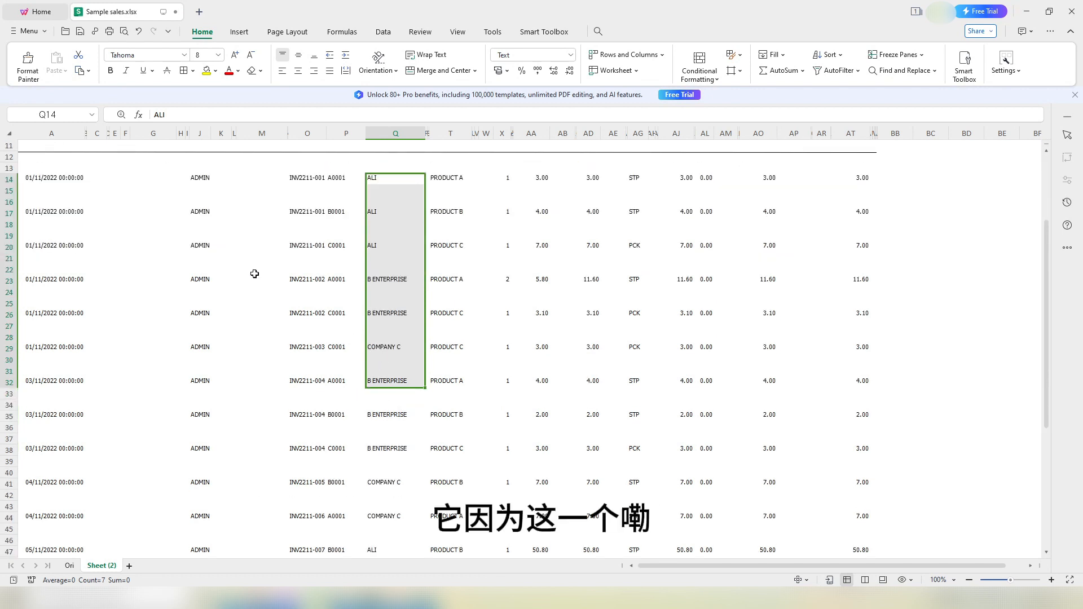
drag(240, 225, 836, 500)
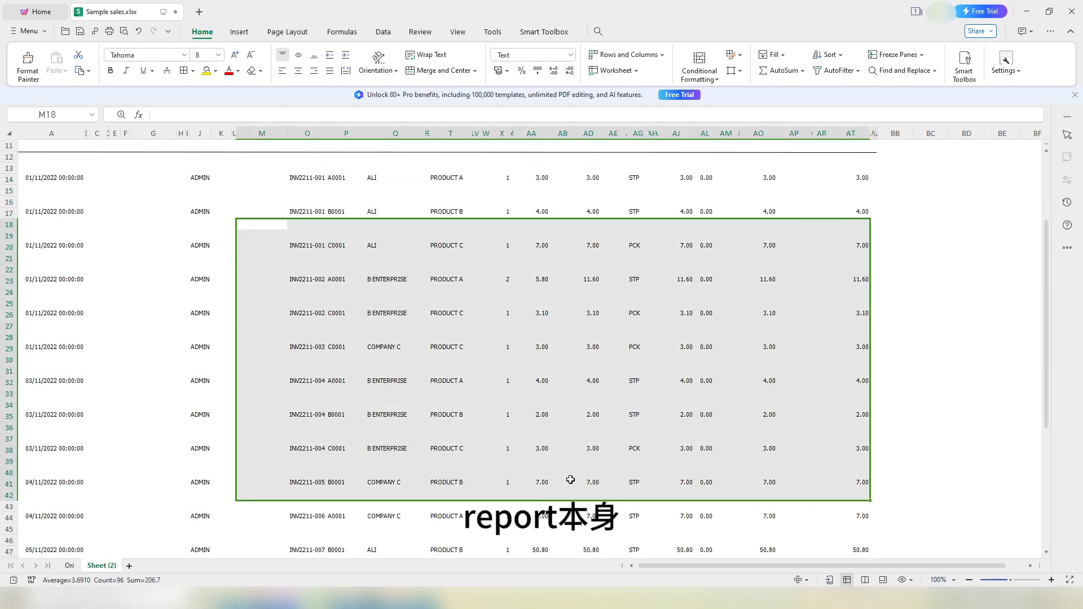
click(513, 439)
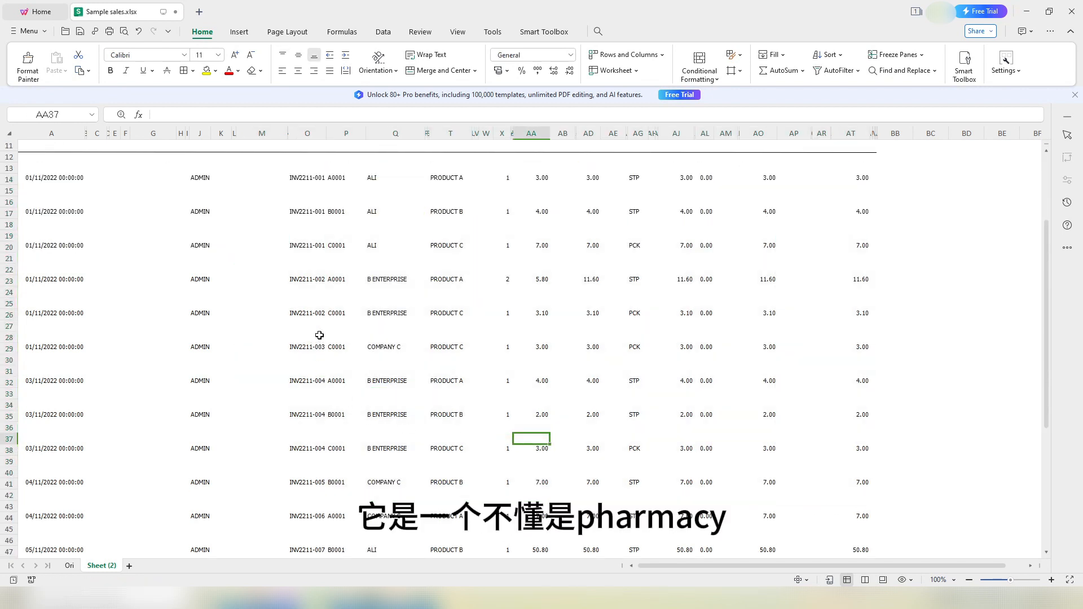
drag(317, 335, 791, 473)
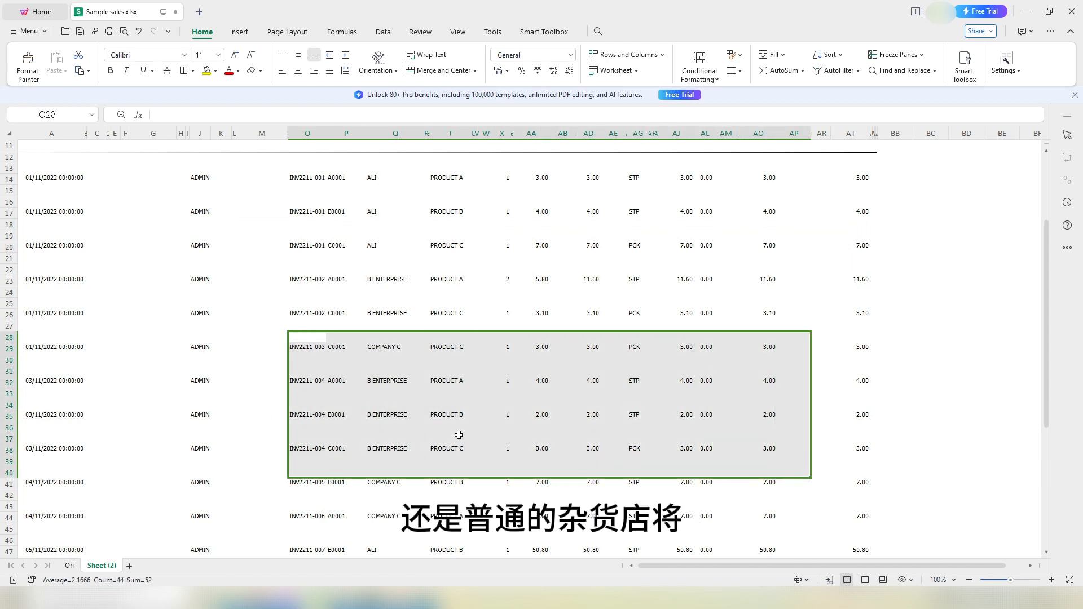
click(459, 437)
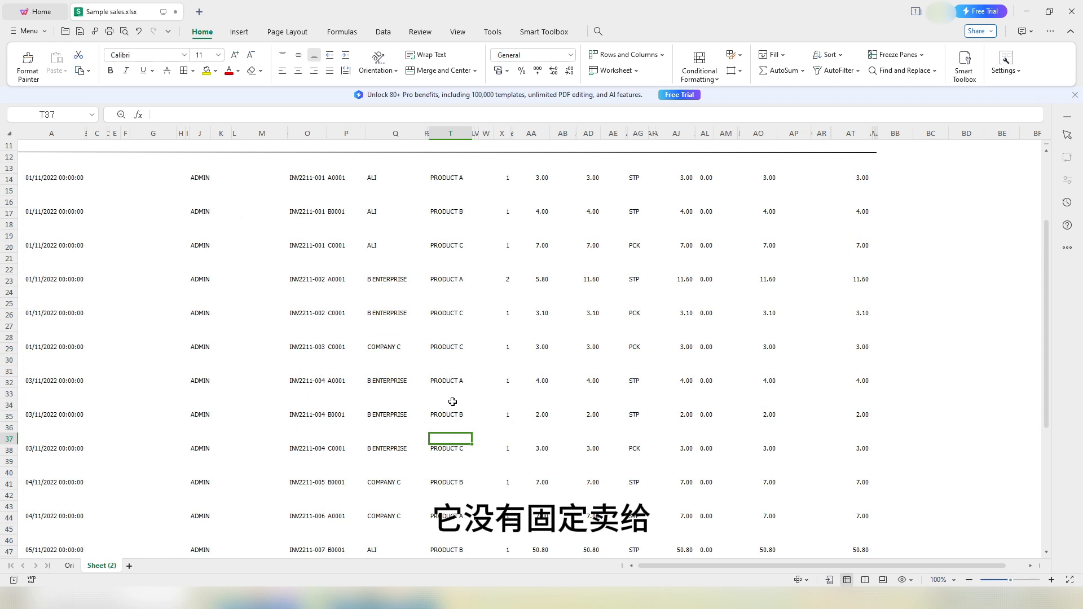
Step: Review the debtor names down column Q, including COMPANY C, then bring up customer.dbf
drag(391, 168, 395, 441)
click(504, 371)
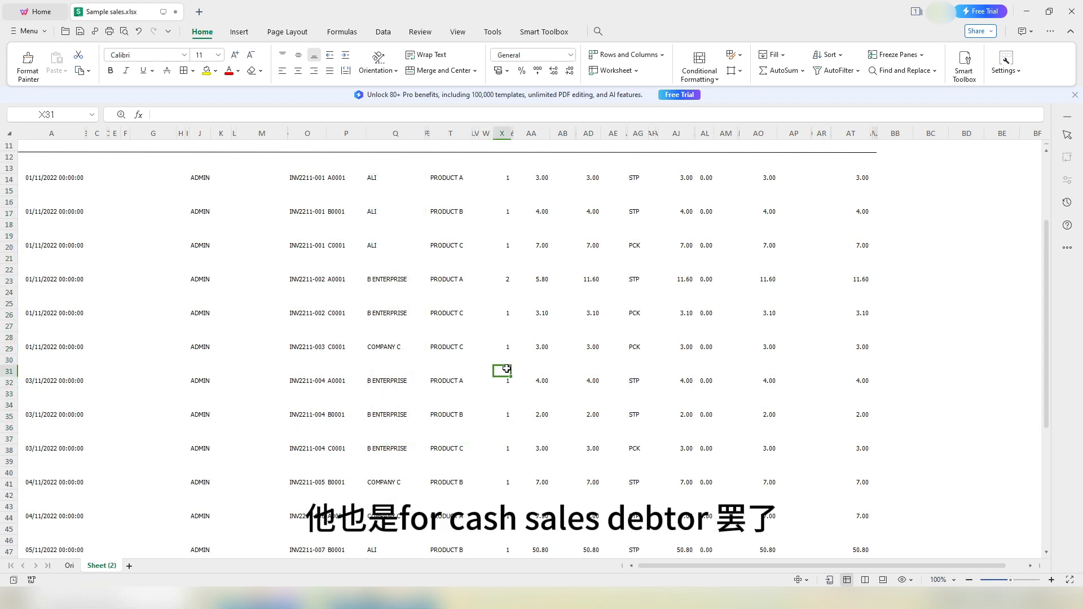
click(418, 370)
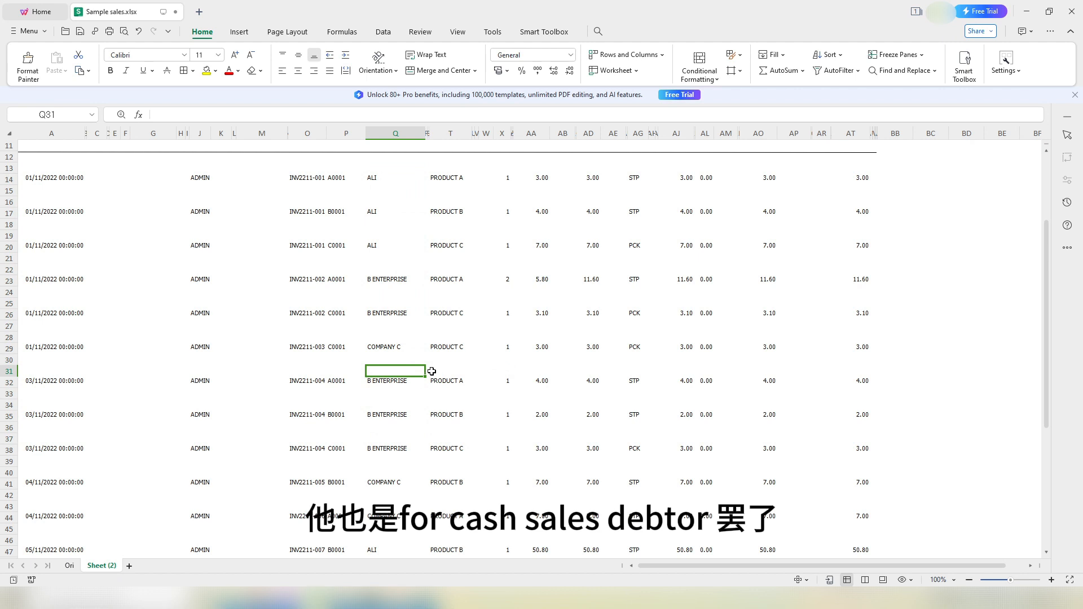
click(400, 348)
scroll(411, 461, down, 3)
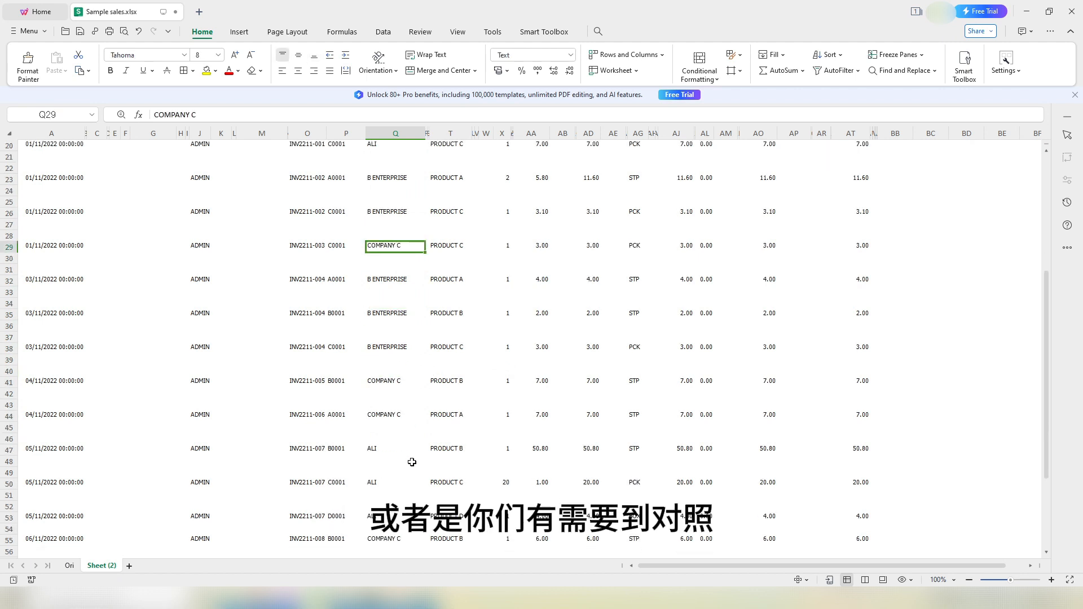
drag(389, 270, 397, 453)
scroll(395, 437, down, 3)
drag(397, 336, 382, 420)
scroll(401, 245, up, 10)
click(398, 239)
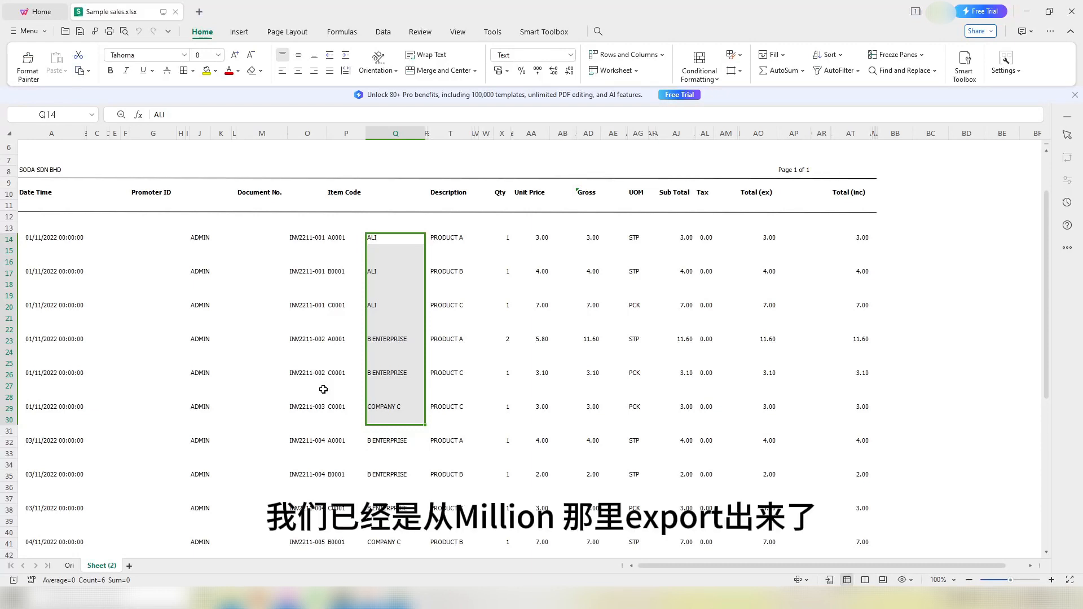
click(395, 550)
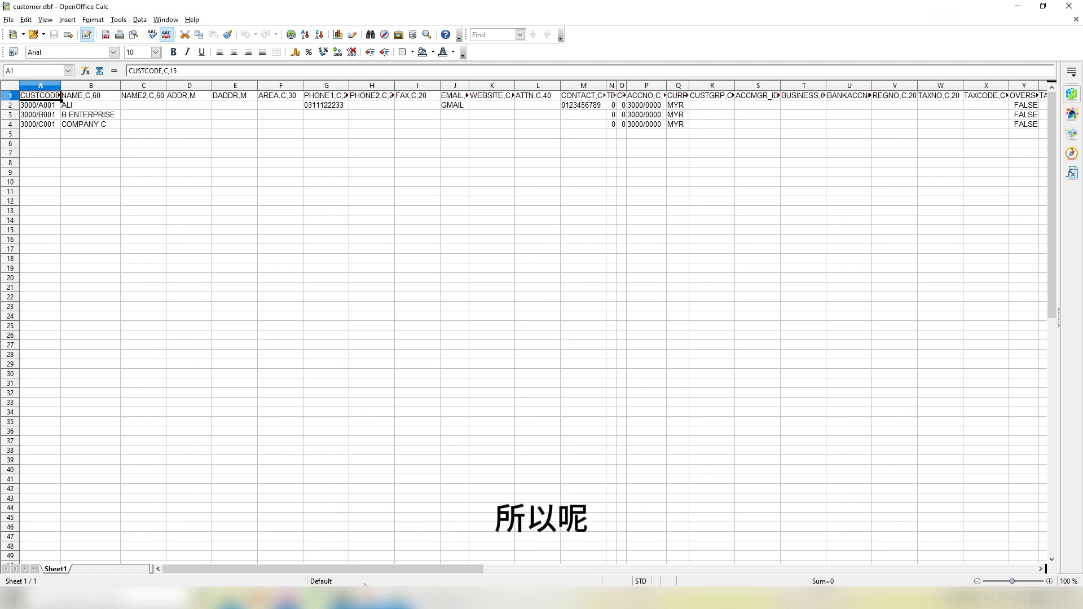
Step: Add a new sheet named 'Debt List', then select the three debtor codes and names in customer.dbf
click(237, 599)
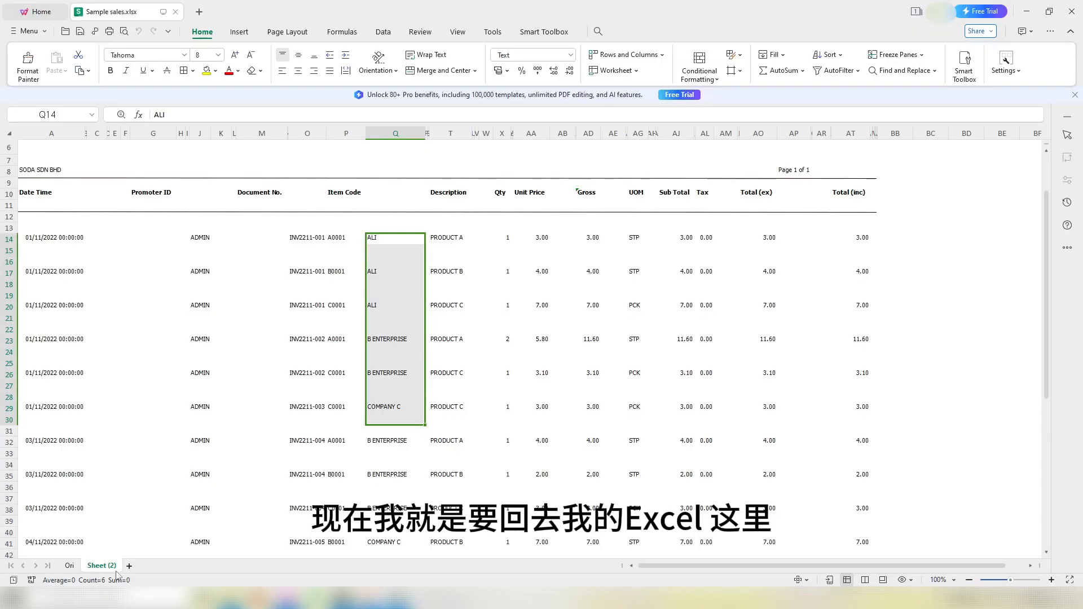
click(129, 566)
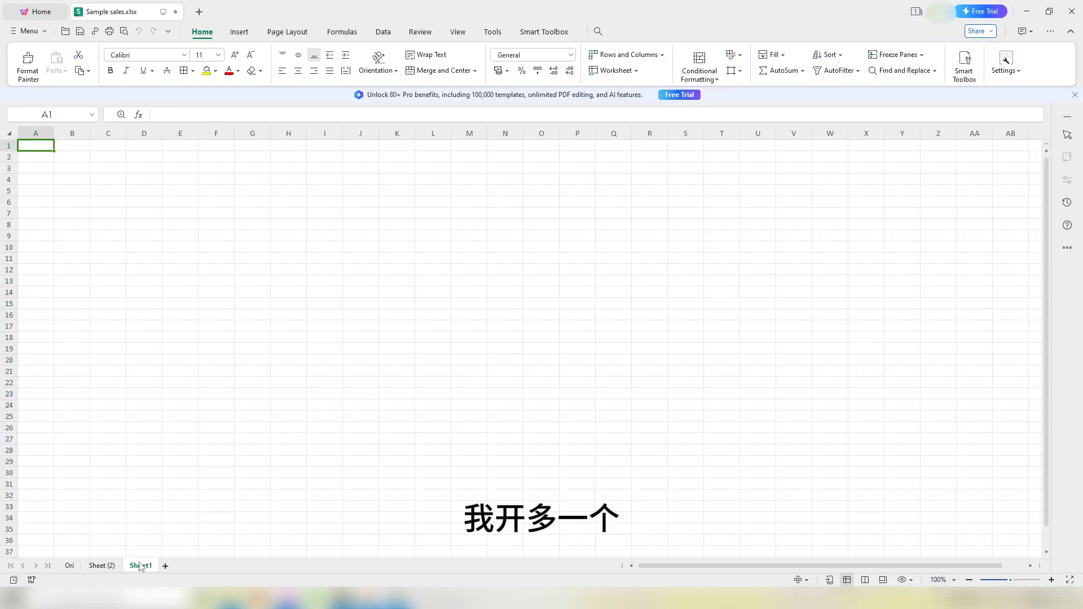
double_click(141, 566)
text(Debt List)
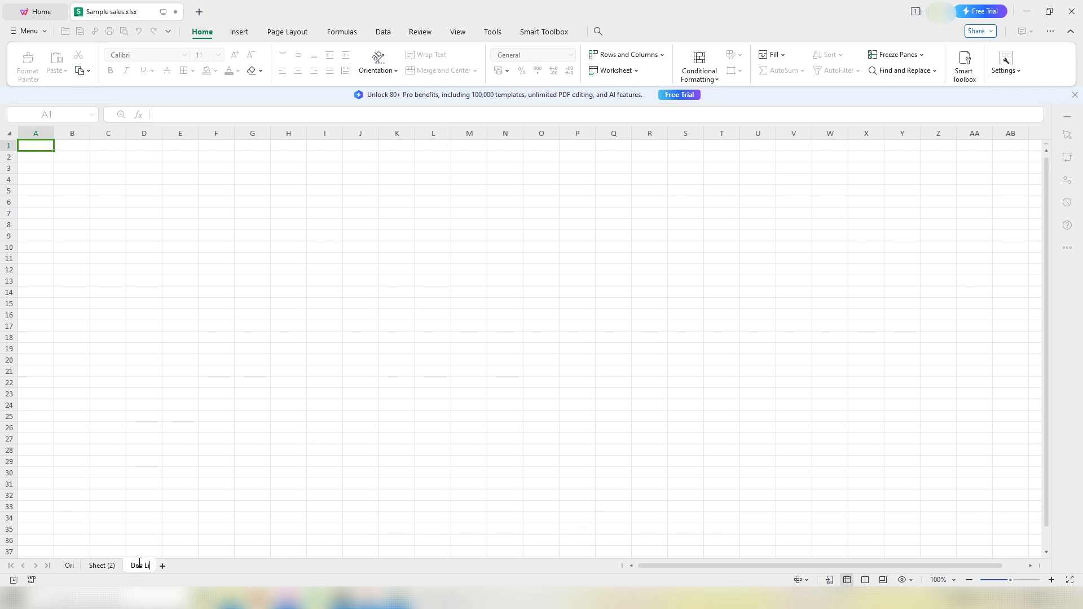
key(Return)
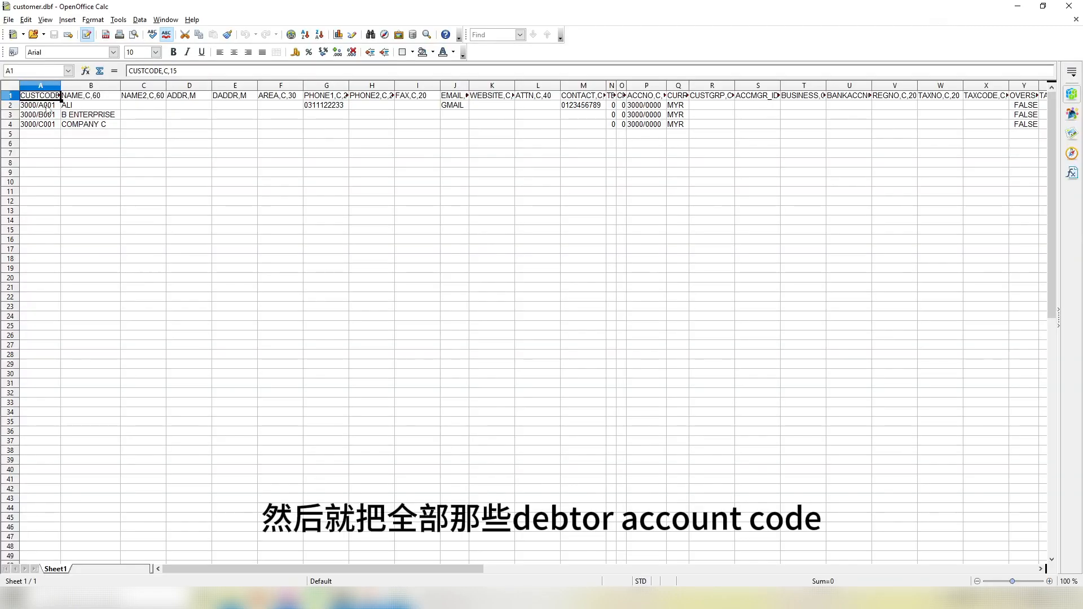
drag(48, 107, 75, 127)
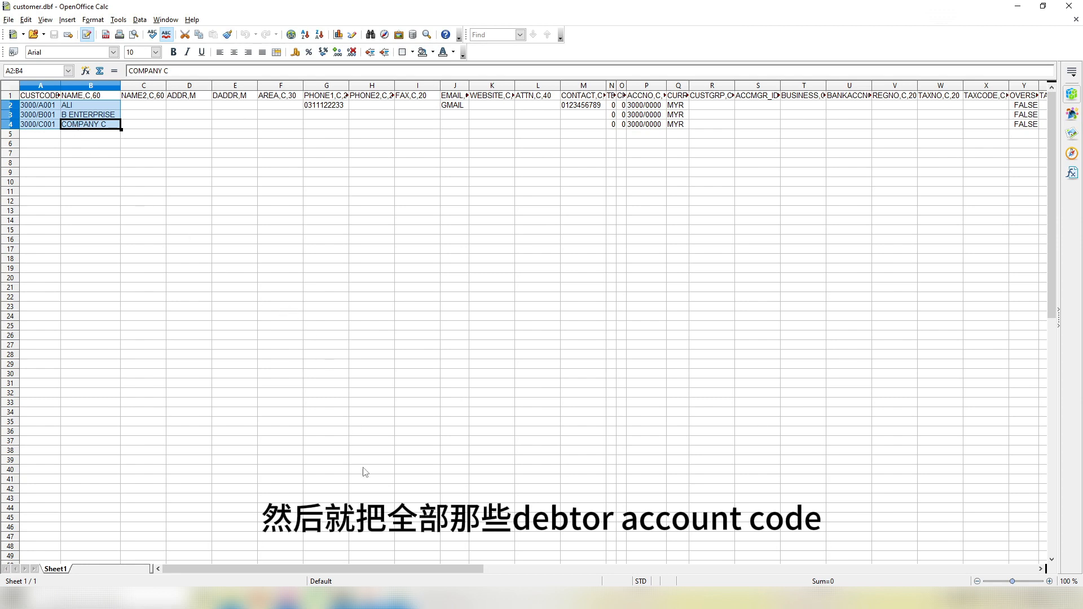
Step: Paste the debtor codes and names at A2, unwrap them, and autofit columns A and B
key(ctrl+c)
key(alt+Tab)
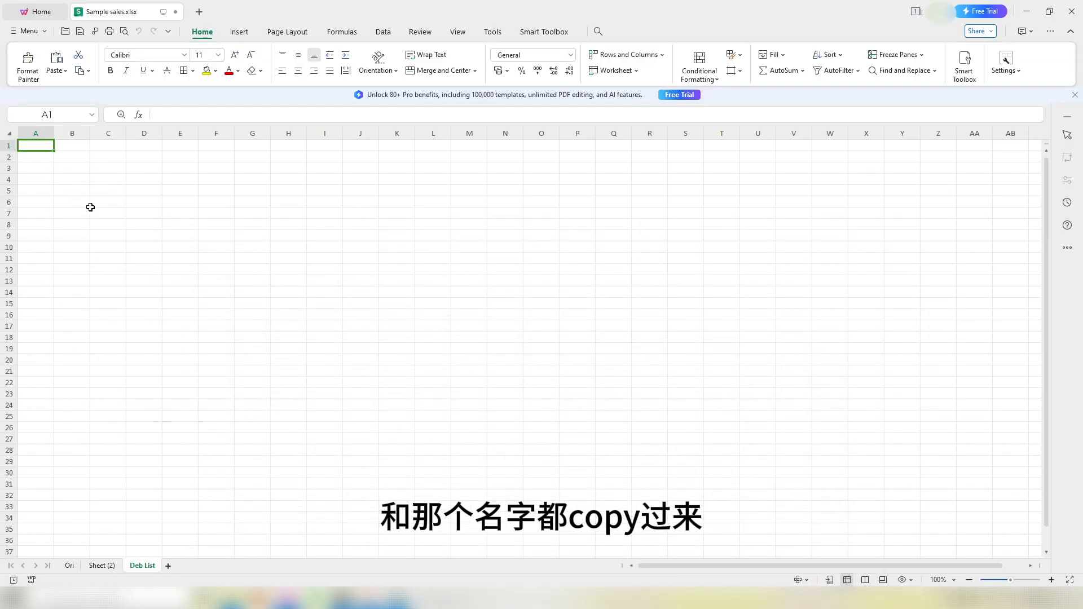
click(44, 158)
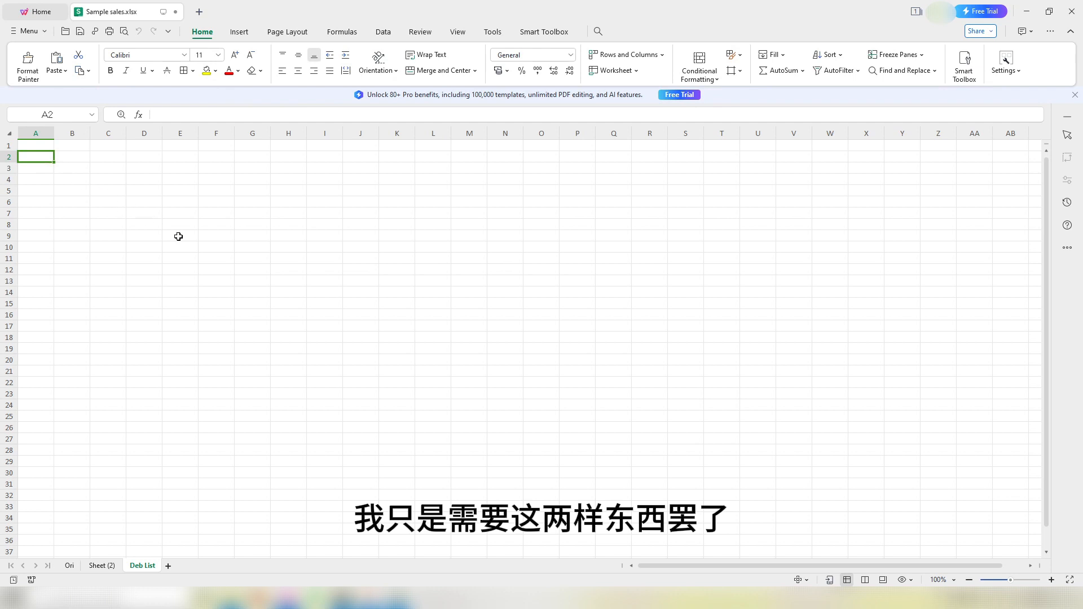
key(ctrl+v)
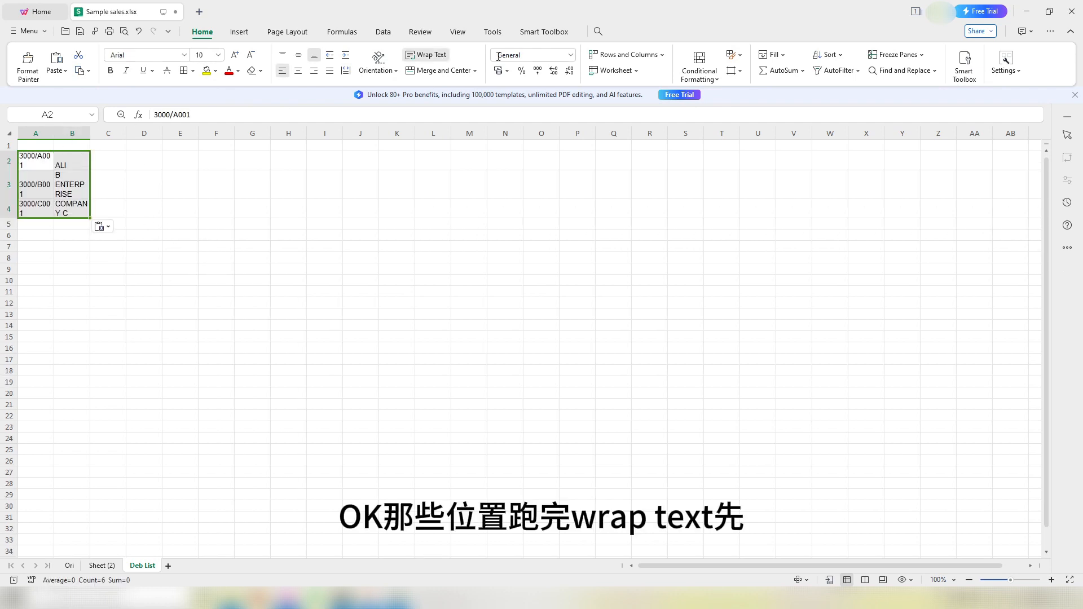
click(427, 54)
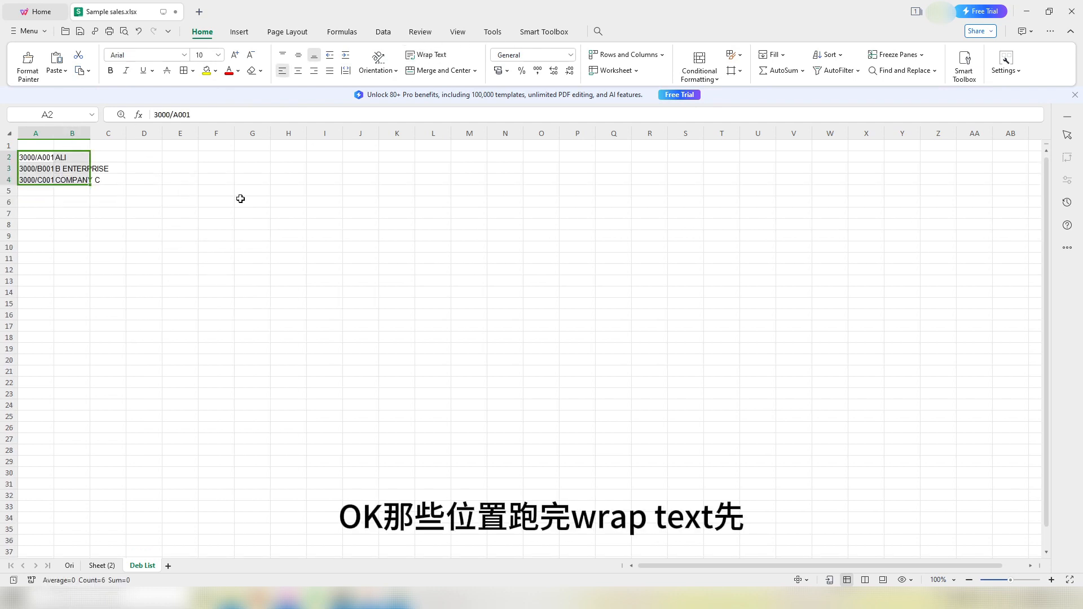
double_click(54, 134)
click(101, 237)
double_click(96, 133)
click(152, 259)
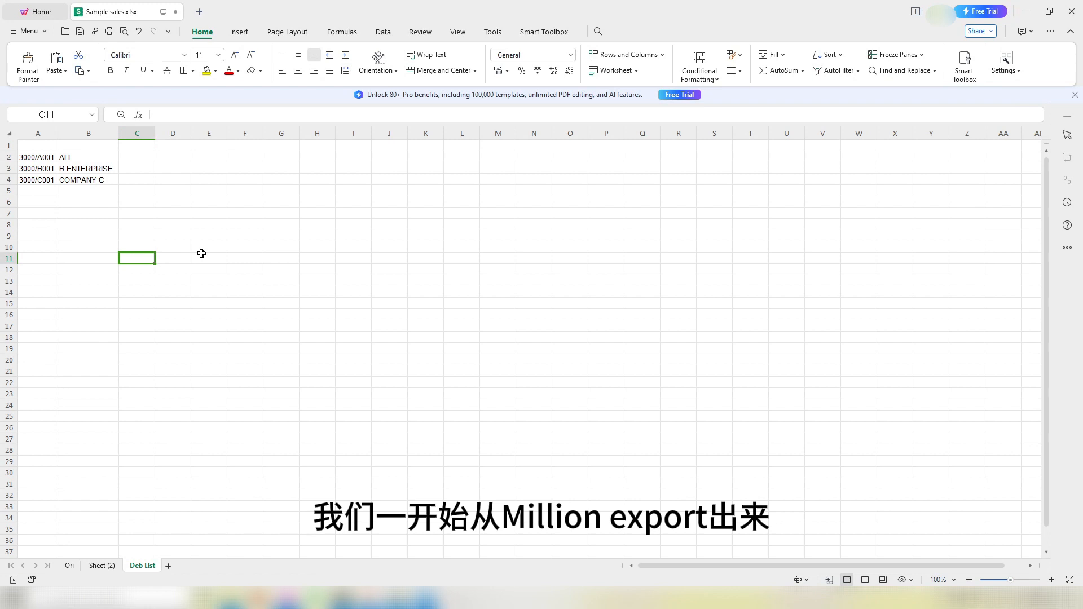
Step: Open the xgl ledger file from the test folder in OpenOffice Calc
click(266, 549)
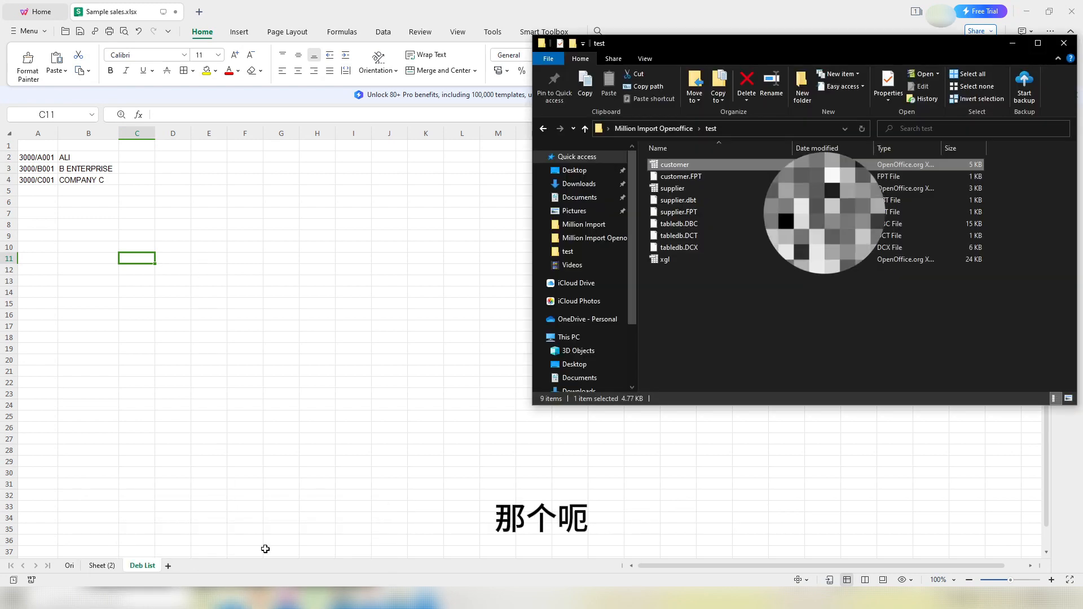
double_click(679, 266)
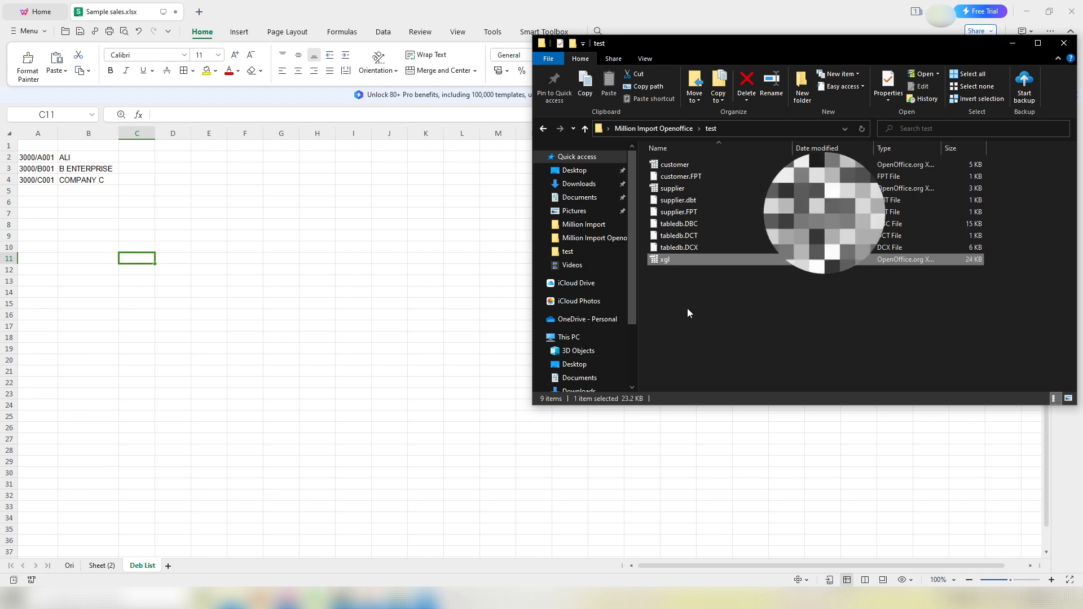
mouse_move(398, 598)
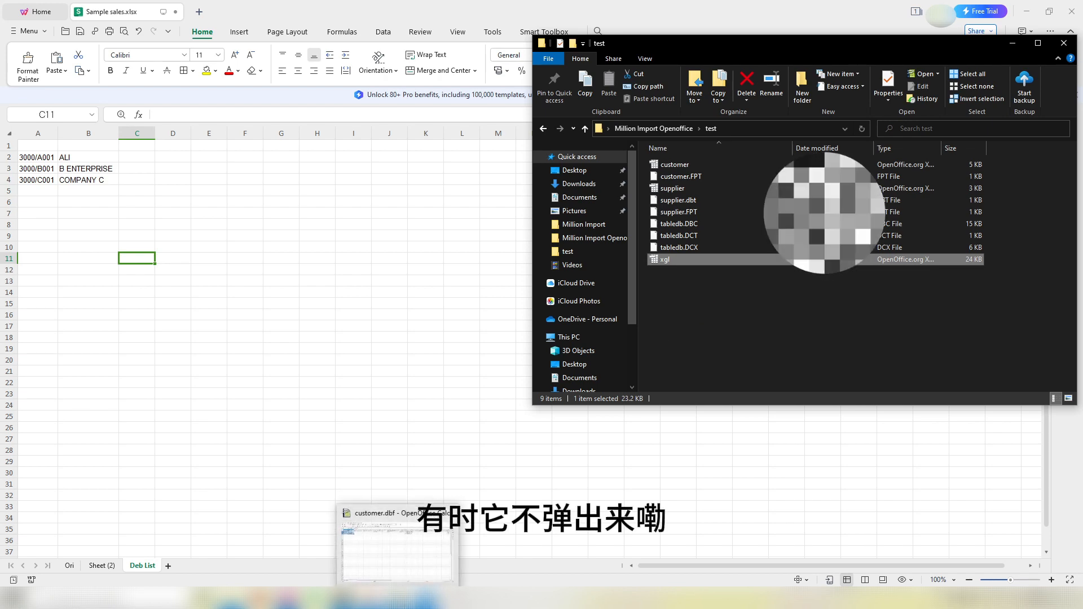
click(398, 545)
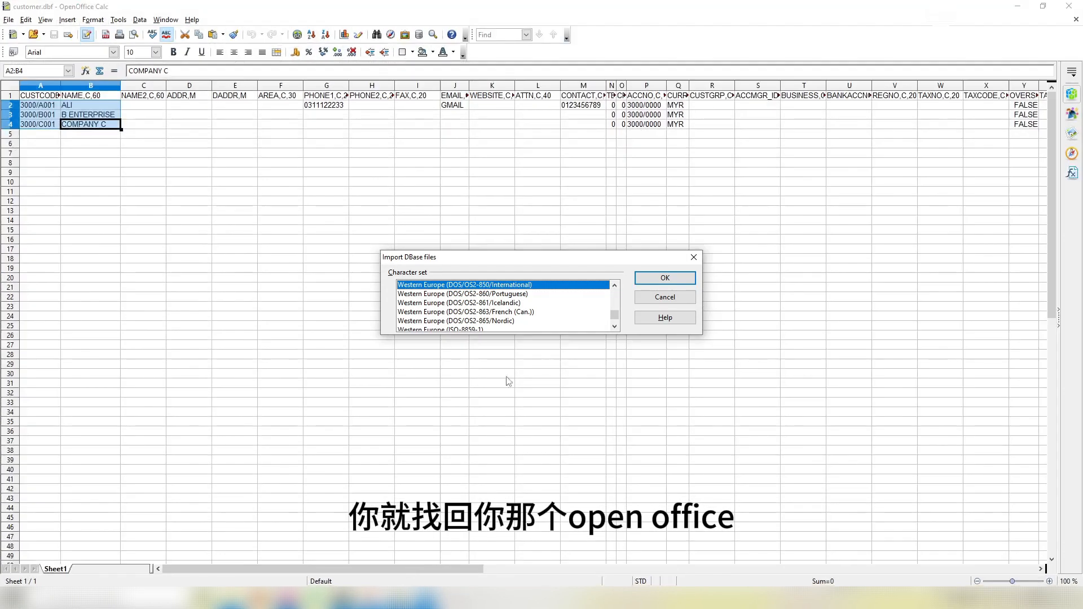
Step: Accept the dBase character set, select xgl's field-name header row, and return to WPS
click(665, 279)
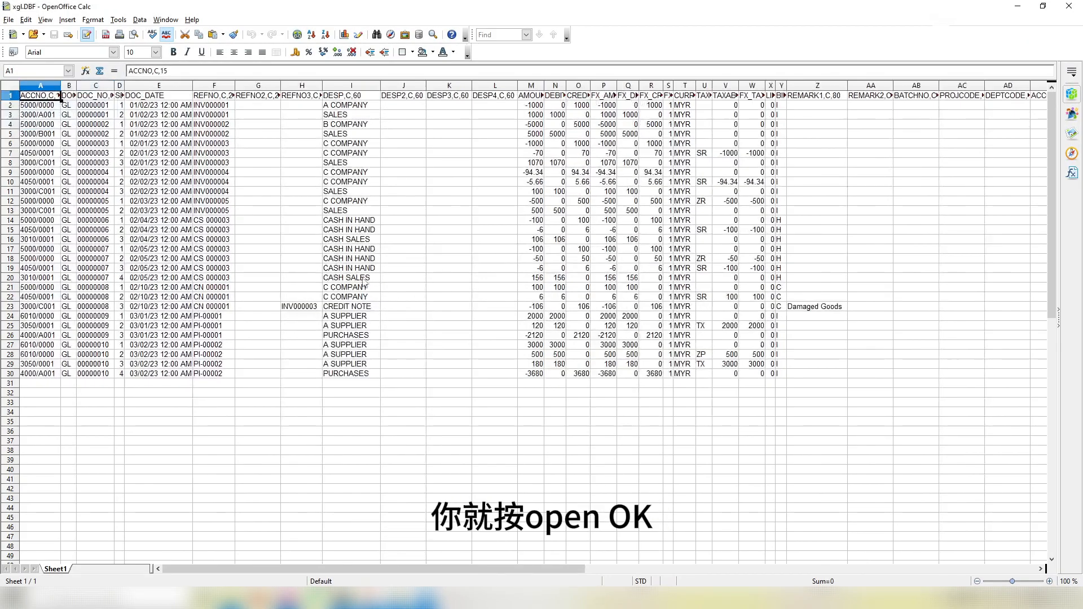
click(10, 96)
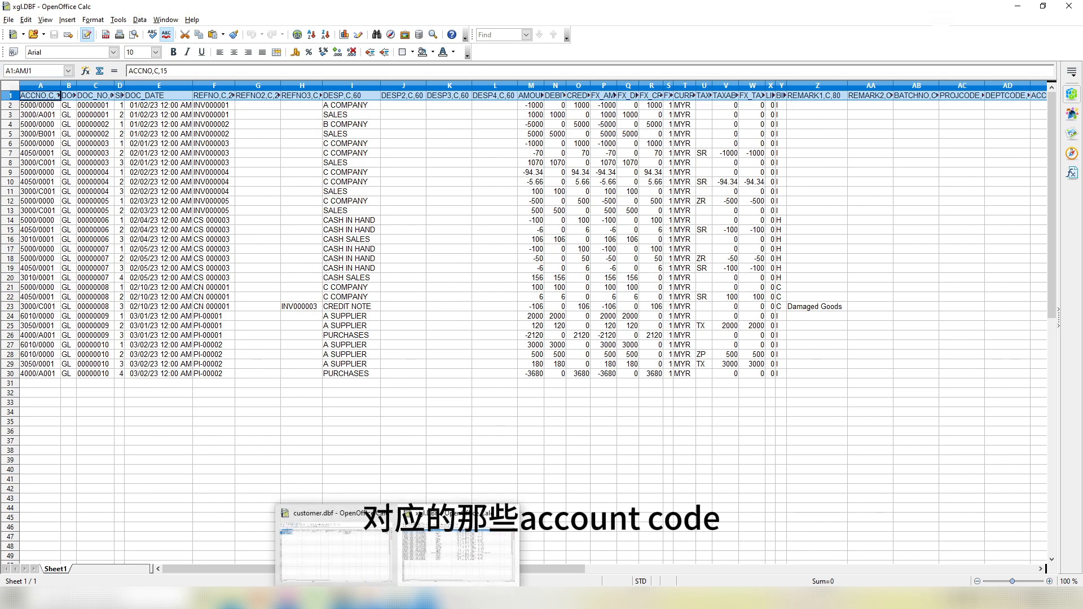
click(316, 598)
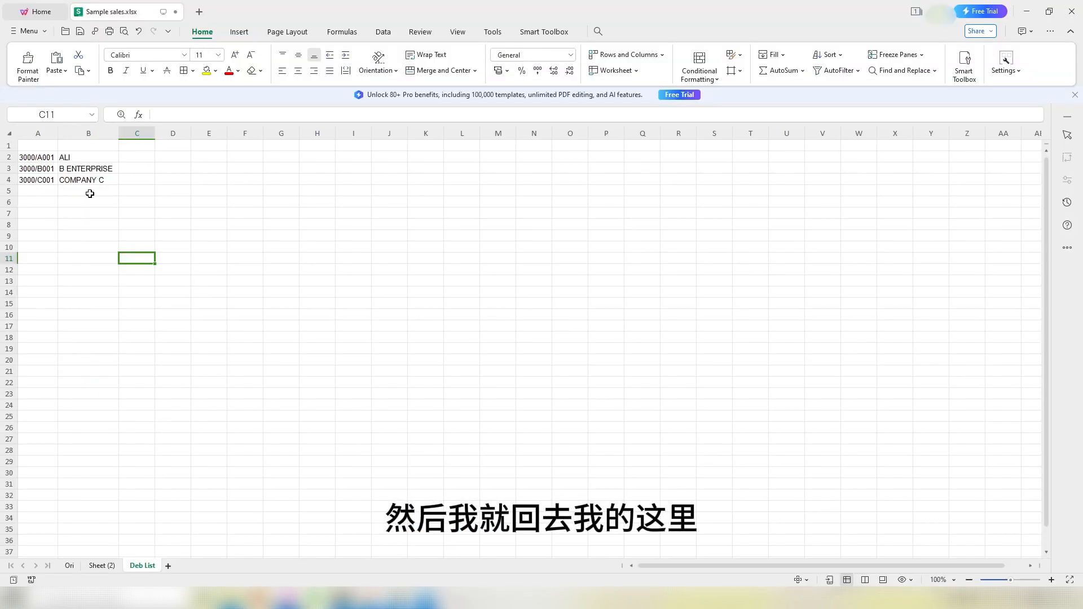
Step: Paste the xgl header fields (ACCNO,C,15 onward) unwrapped into row 1 of a new Sheet2, then return to Sheet (2)
click(168, 566)
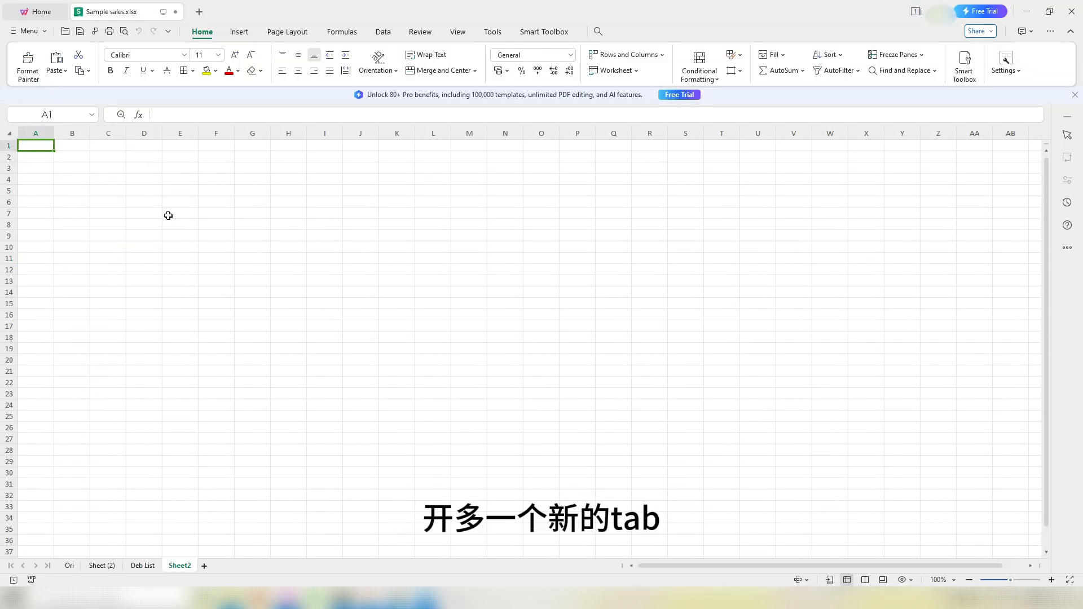
key(ctrl+v)
click(426, 54)
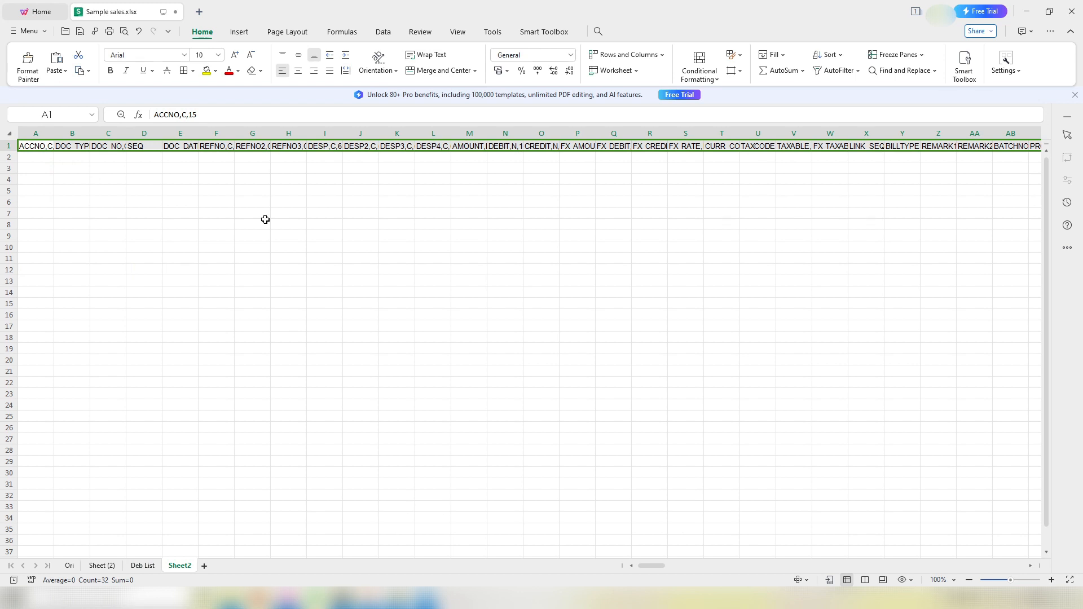
click(99, 566)
scroll(316, 214, up, 4)
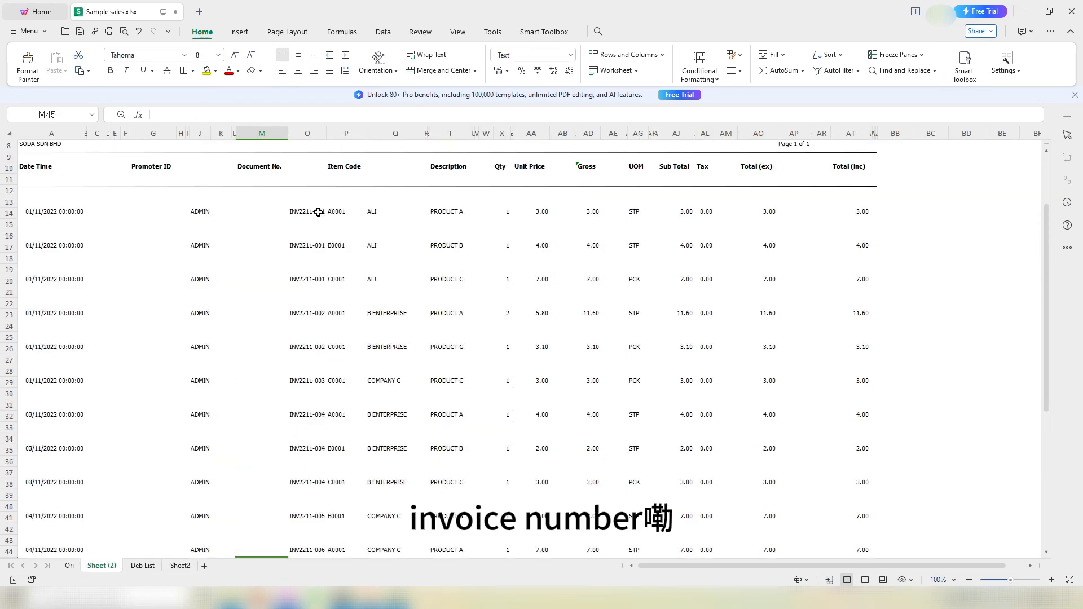
scroll(317, 212, down, 1)
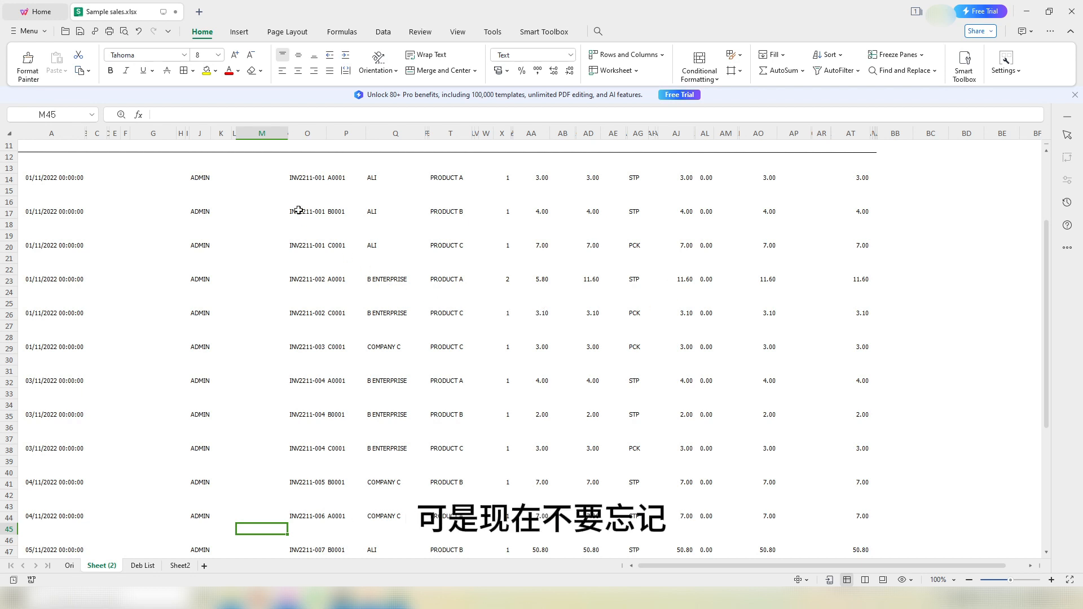
scroll(297, 198, up, 2)
scroll(297, 199, up, 2)
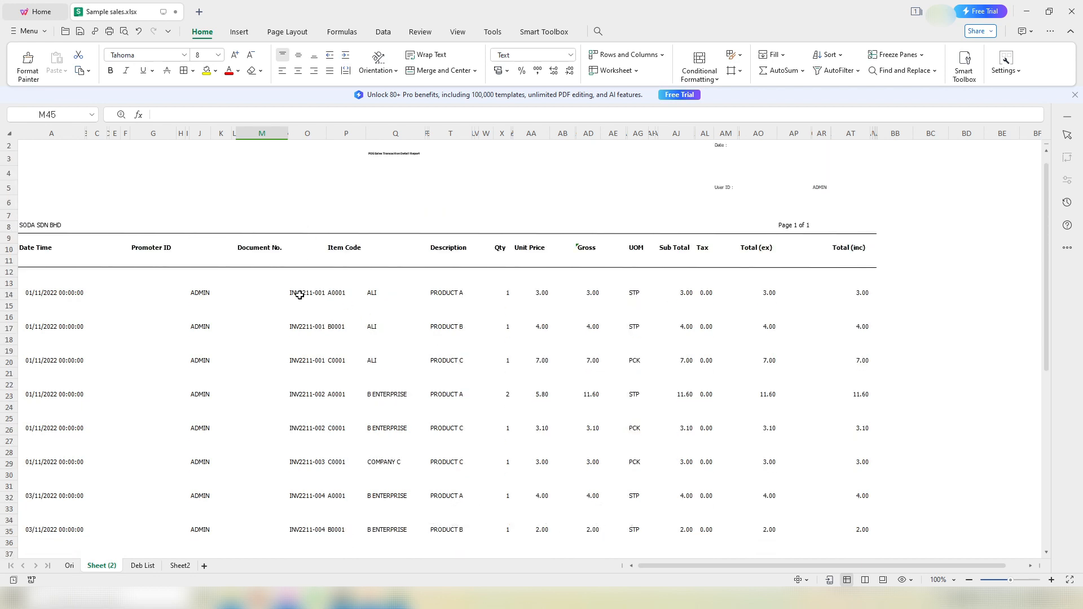
drag(295, 291, 293, 352)
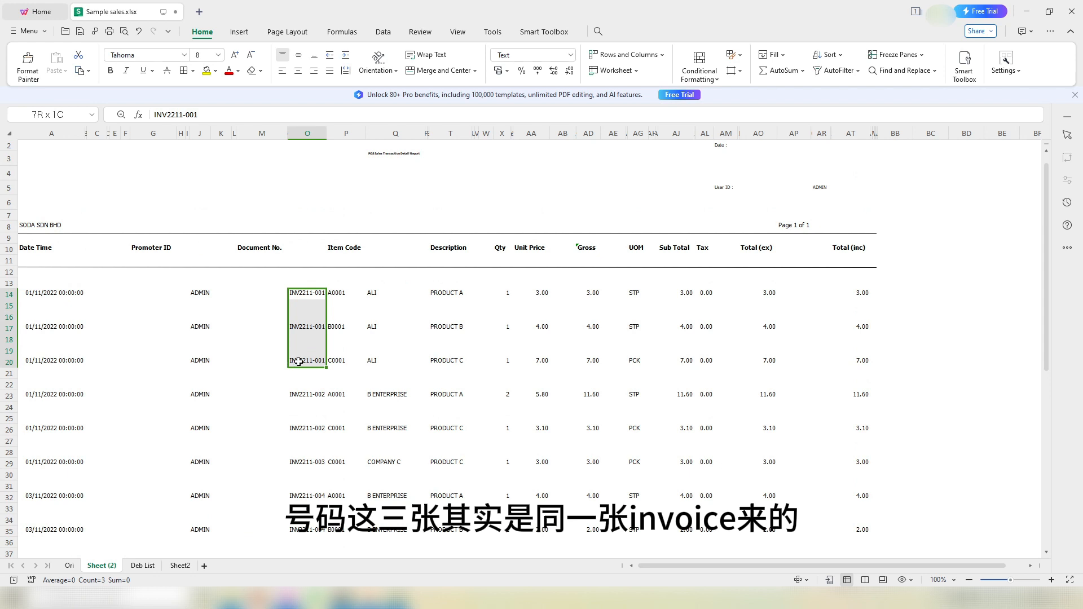
drag(298, 361, 310, 361)
drag(338, 294, 337, 361)
drag(296, 395, 297, 440)
click(305, 463)
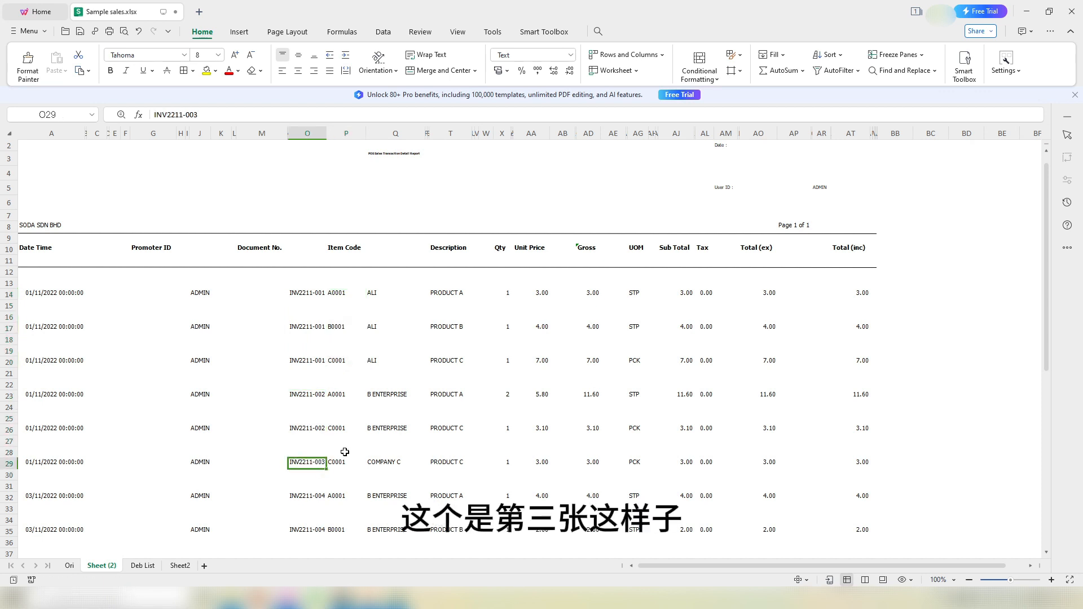
scroll(392, 435, down, 2)
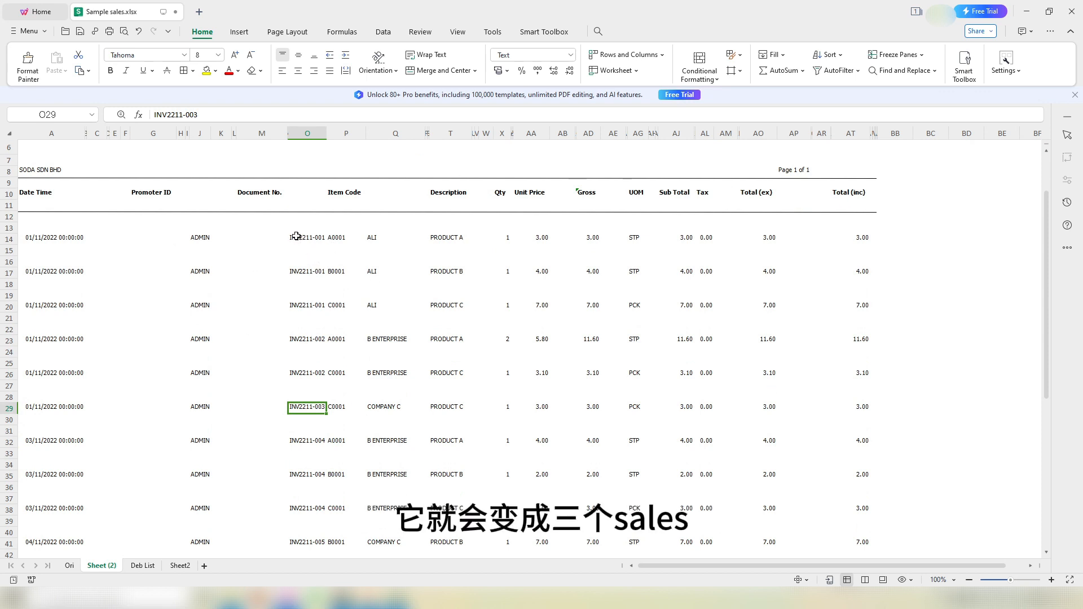
drag(297, 237, 358, 273)
drag(312, 308, 332, 308)
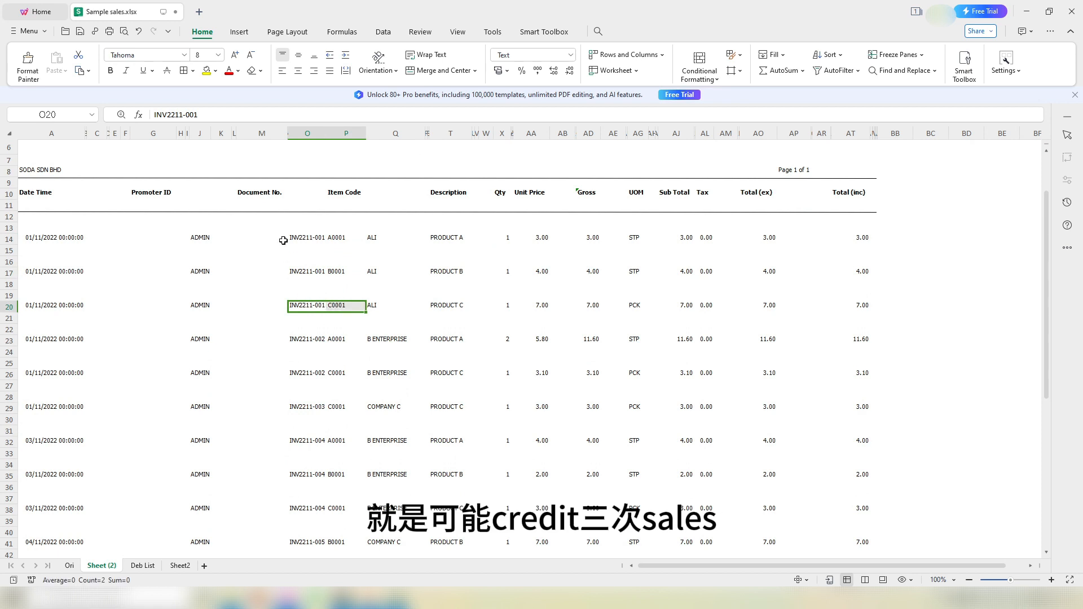
drag(303, 230, 341, 239)
drag(308, 263, 340, 265)
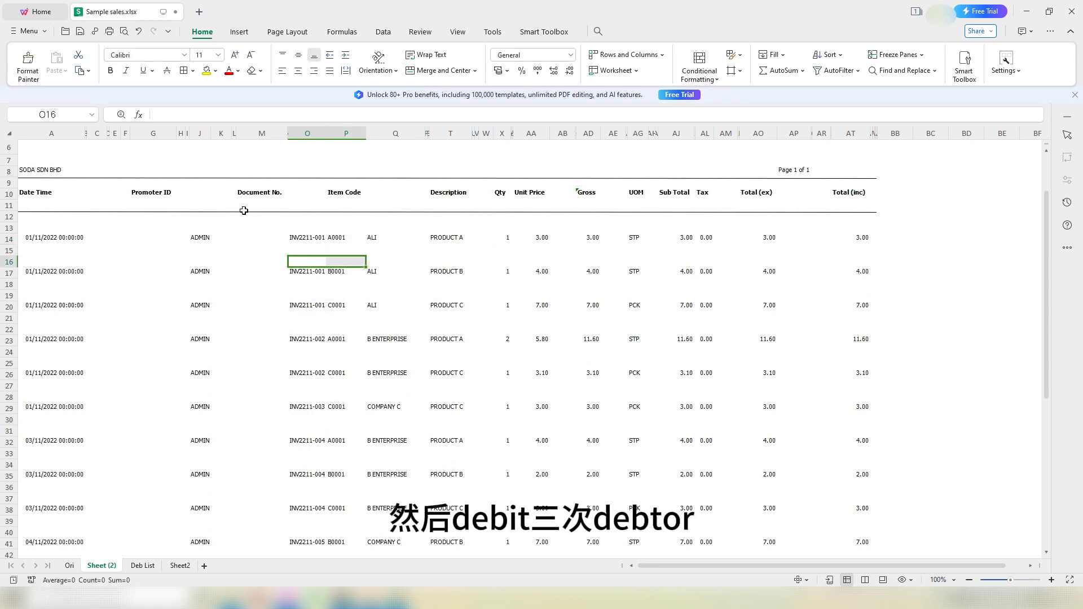
drag(446, 237, 451, 273)
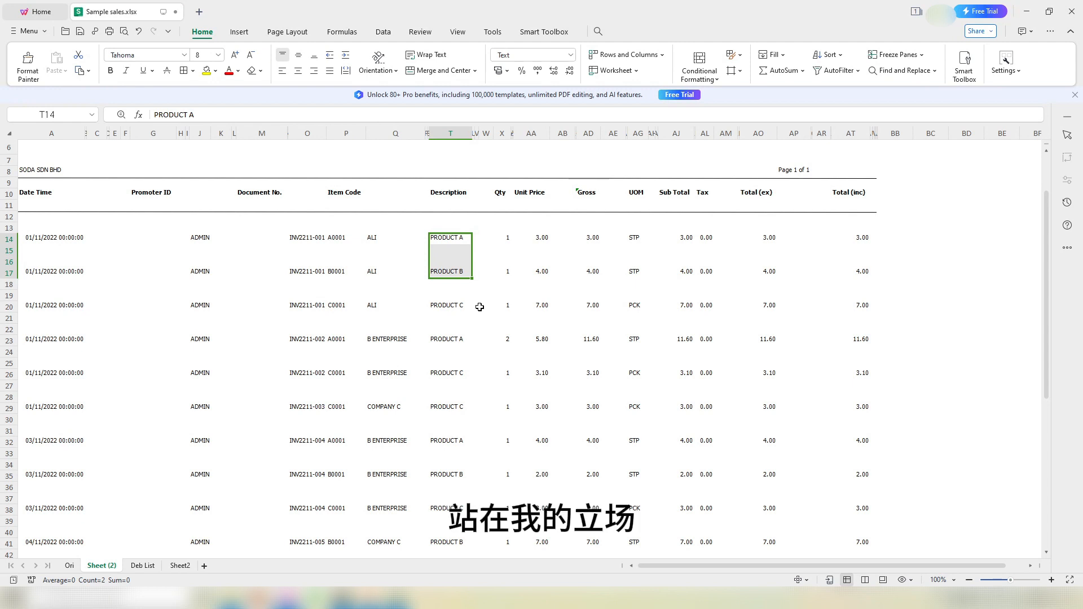
drag(449, 238, 445, 464)
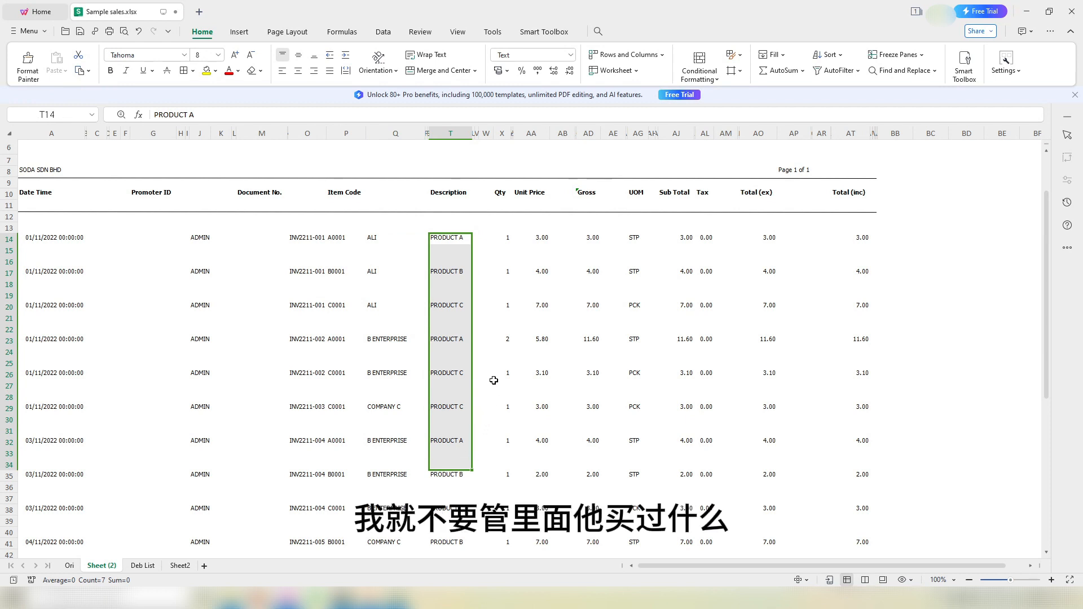
click(923, 240)
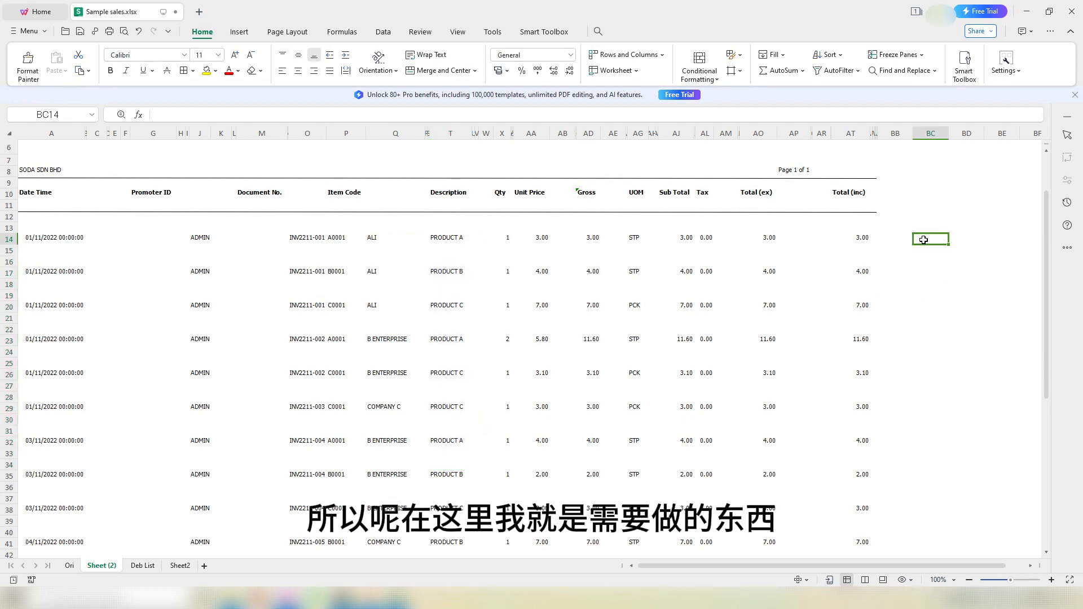
click(910, 241)
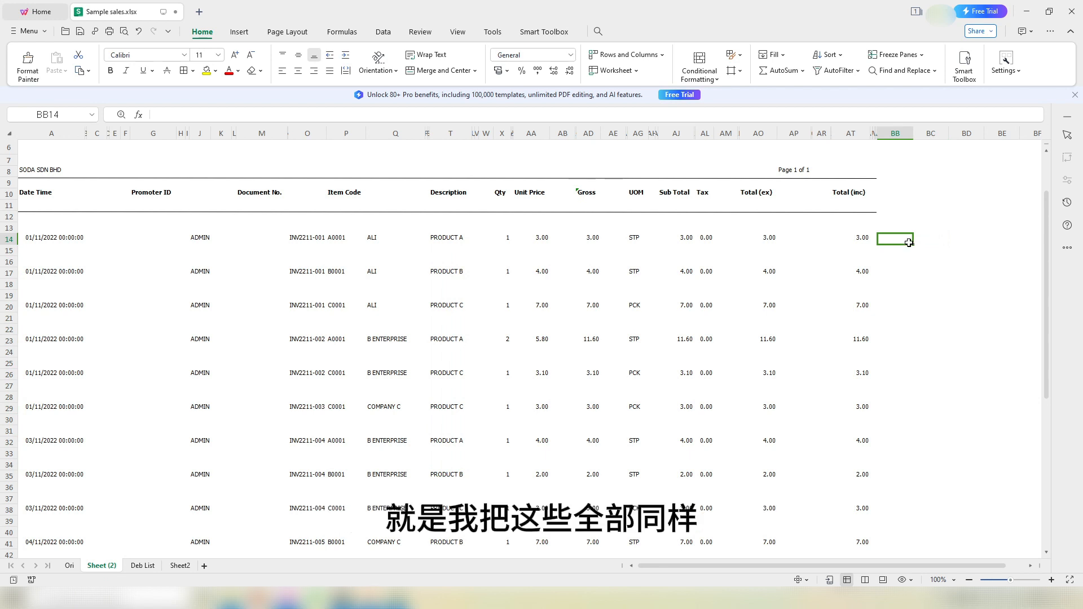
click(314, 239)
drag(314, 240, 304, 347)
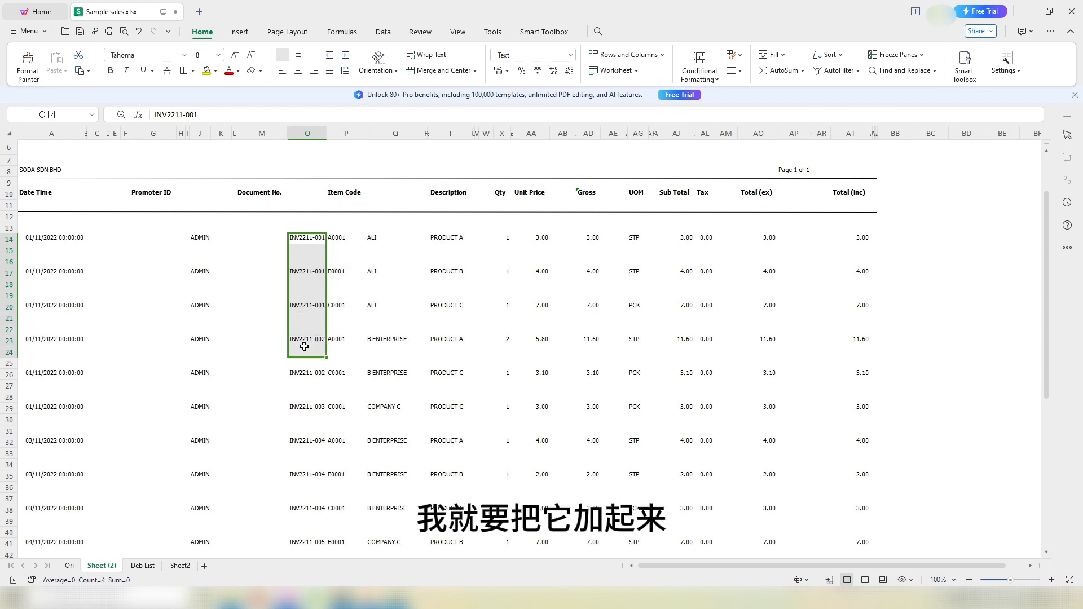
click(531, 241)
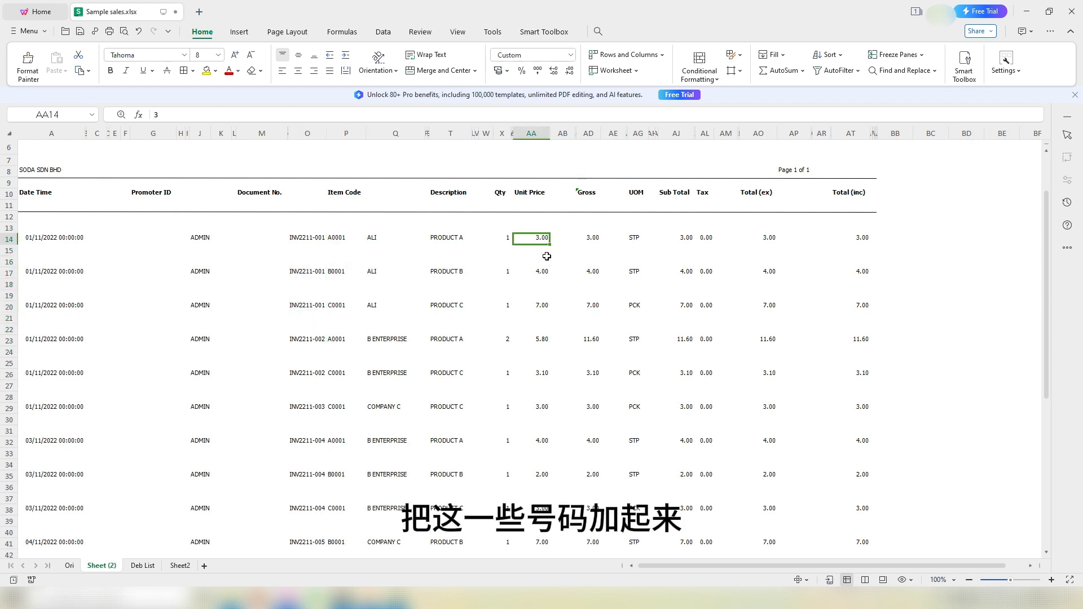
drag(546, 257, 546, 304)
click(295, 239)
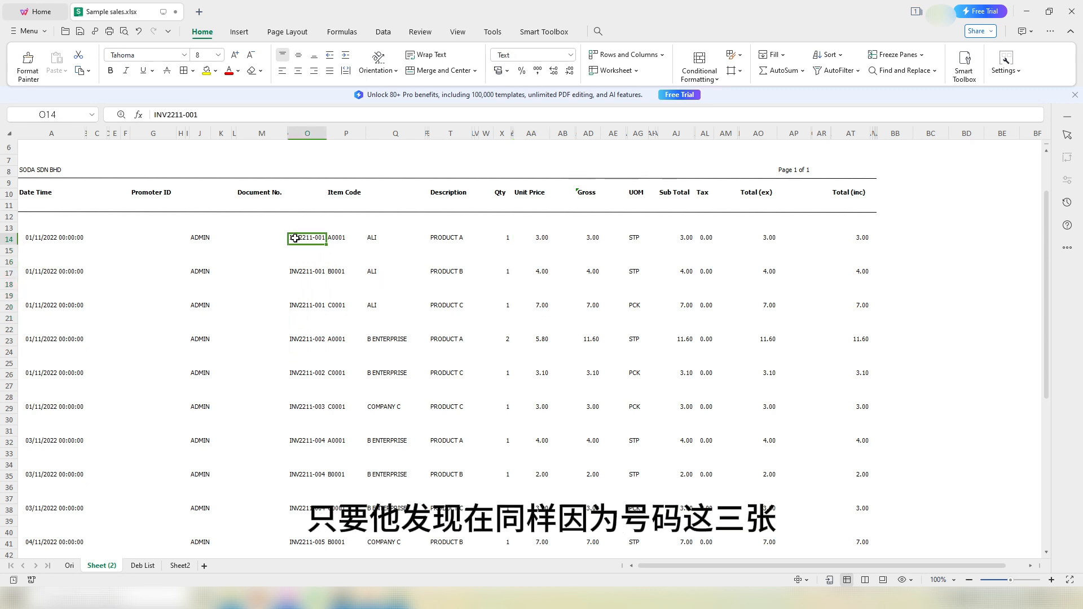
drag(295, 238, 293, 312)
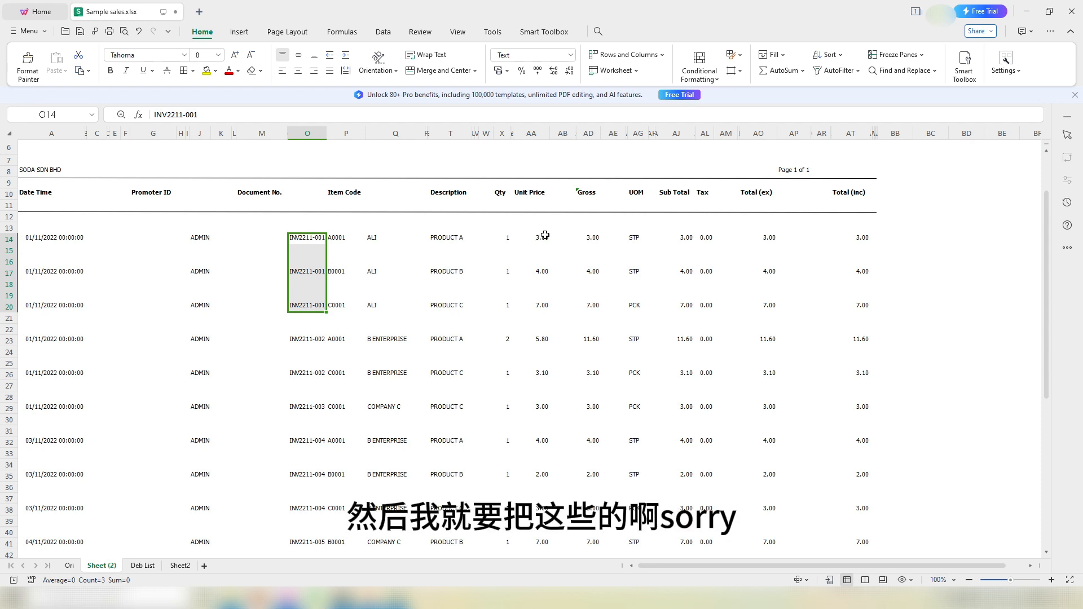
drag(545, 235, 547, 310)
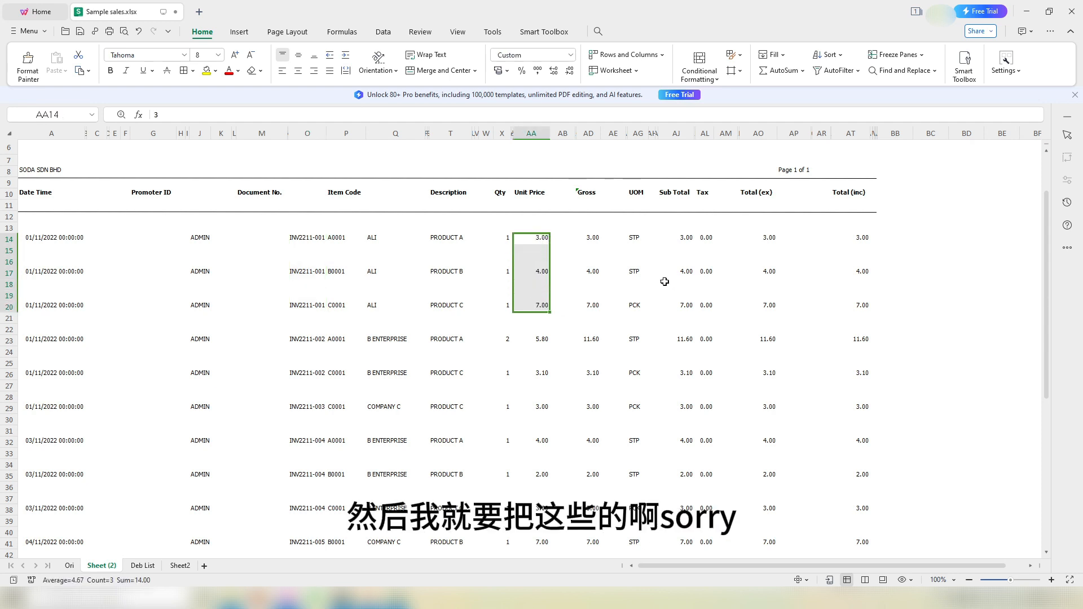
drag(686, 237, 686, 309)
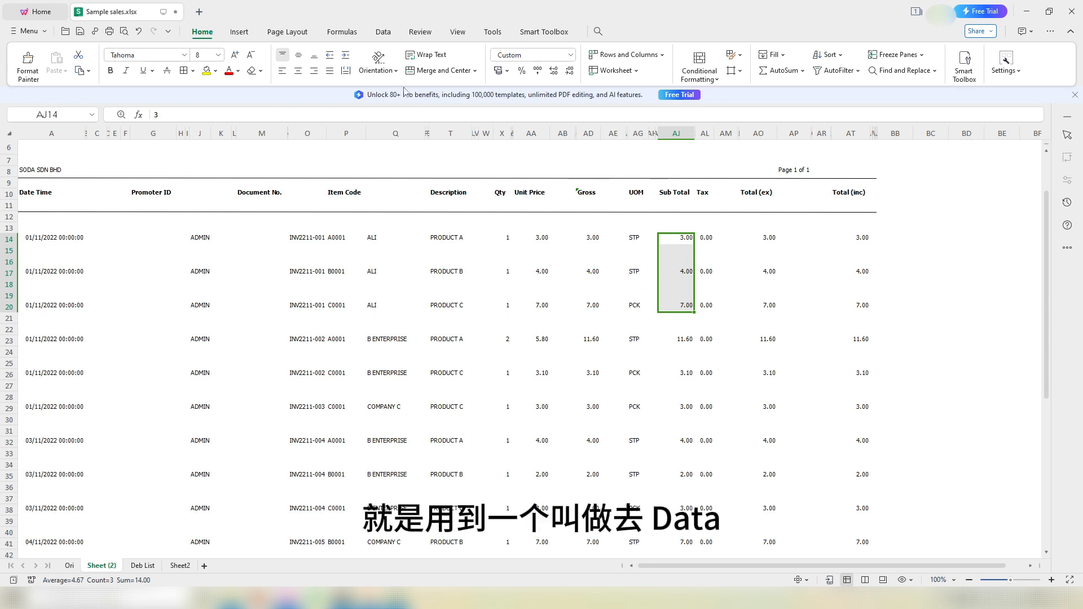
Step: Open the Consolidate dialog with cell BB14 as the destination for the totals
click(384, 33)
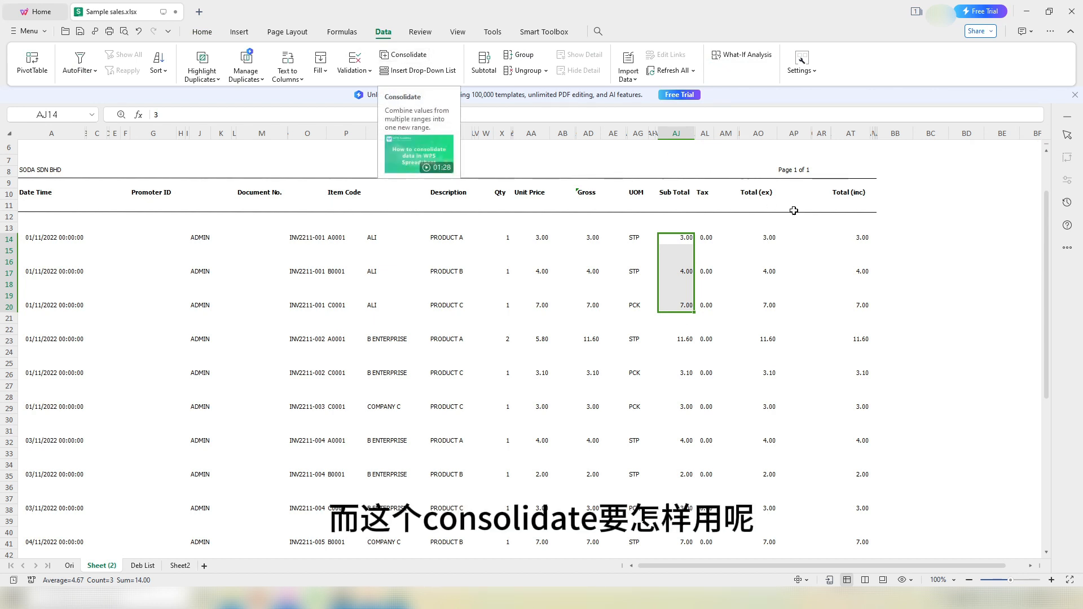
click(884, 241)
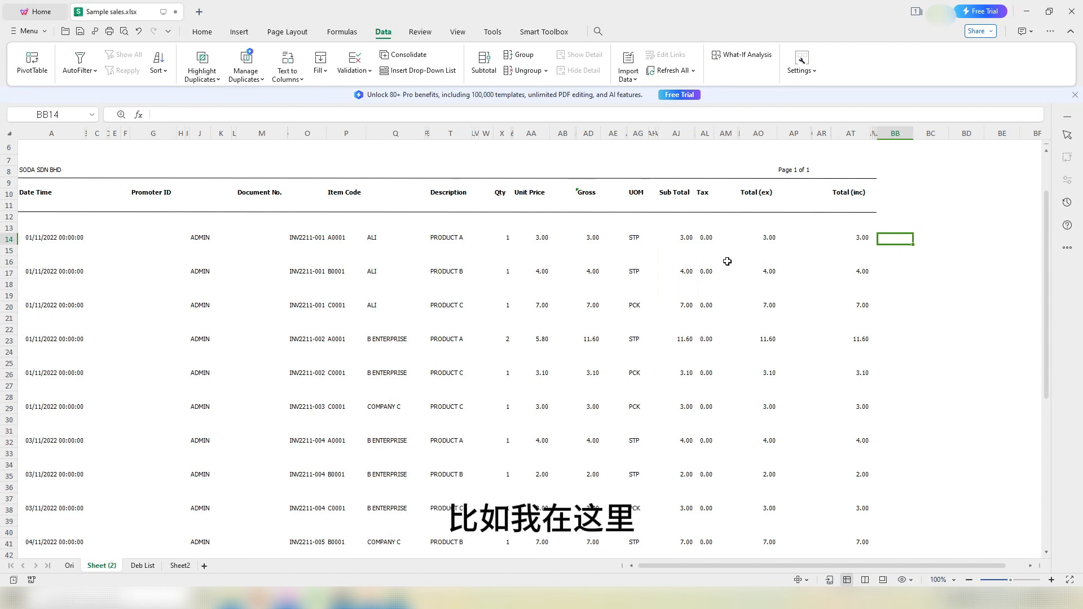
click(403, 54)
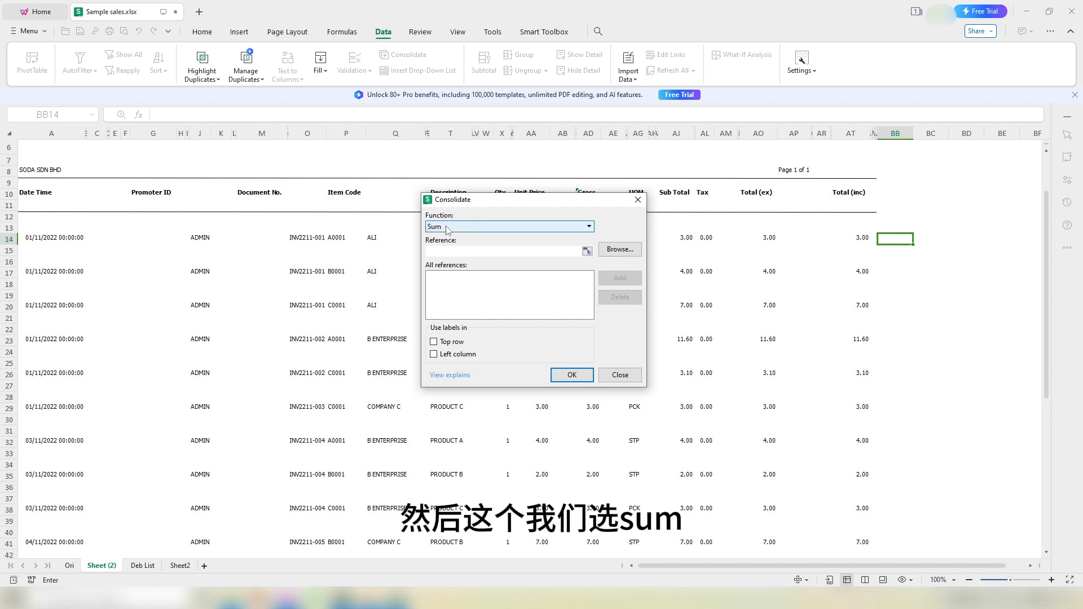
drag(484, 203, 335, 249)
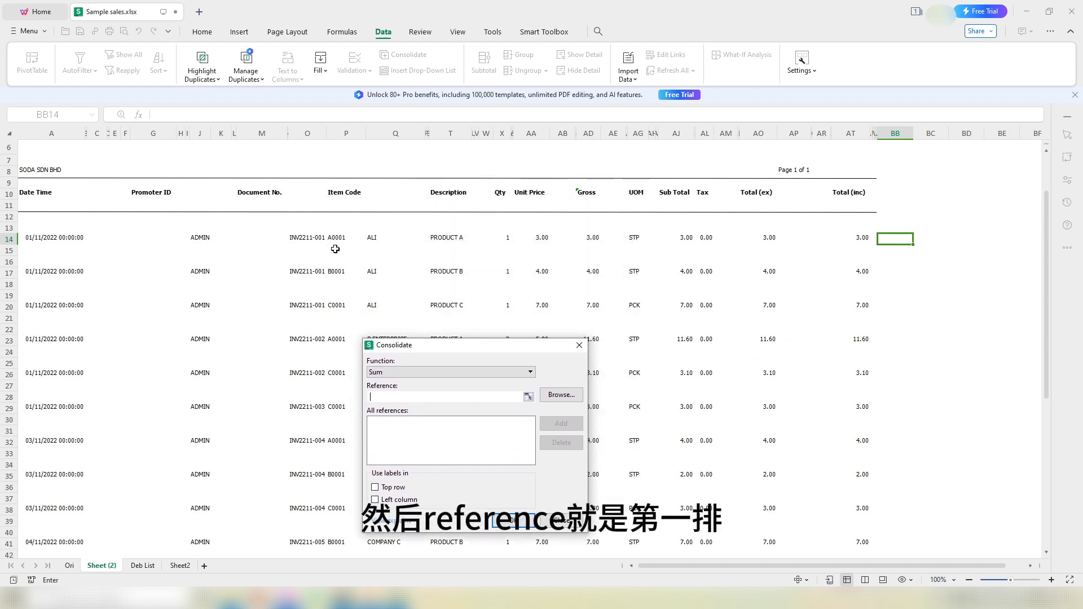
Step: Set the Sum consolidation reference to 'Sheet (2)'!$O$14:$AJ$14, Document No. through Sub Total
click(383, 397)
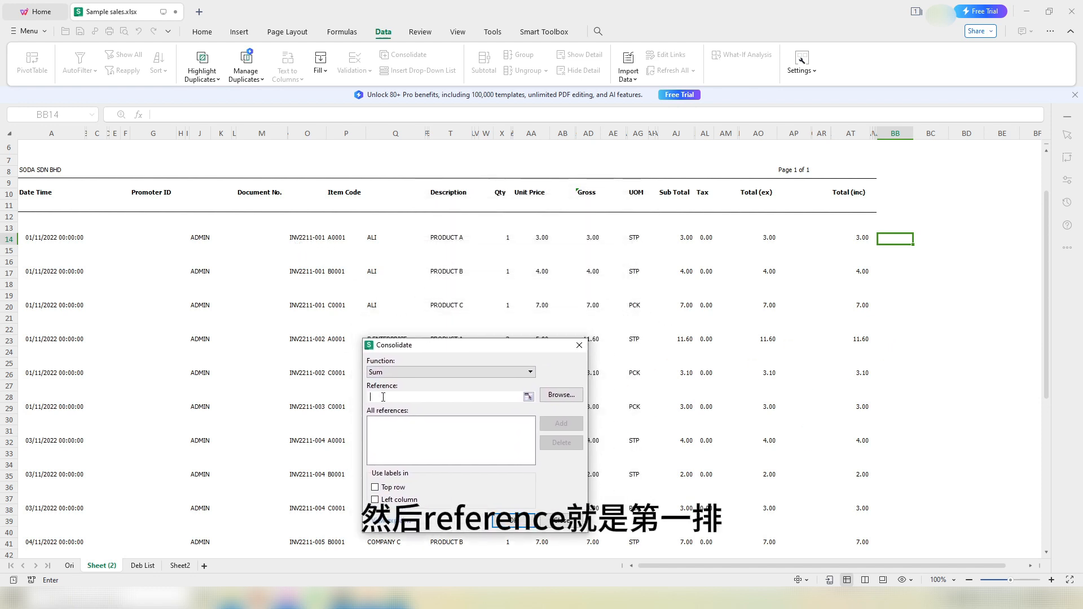
click(299, 239)
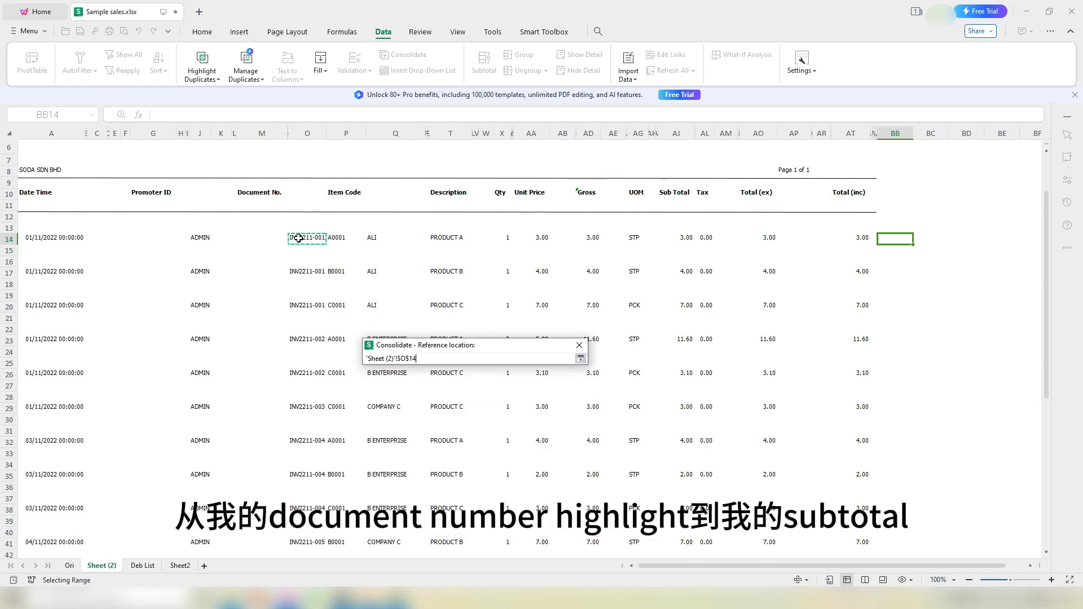
drag(299, 238, 667, 249)
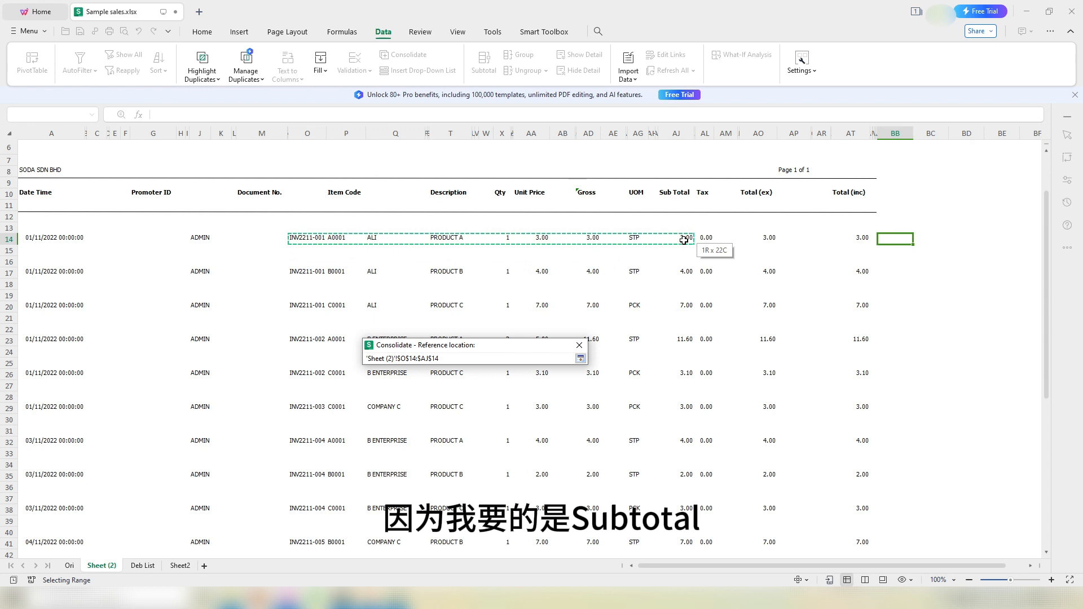
drag(684, 240, 684, 240)
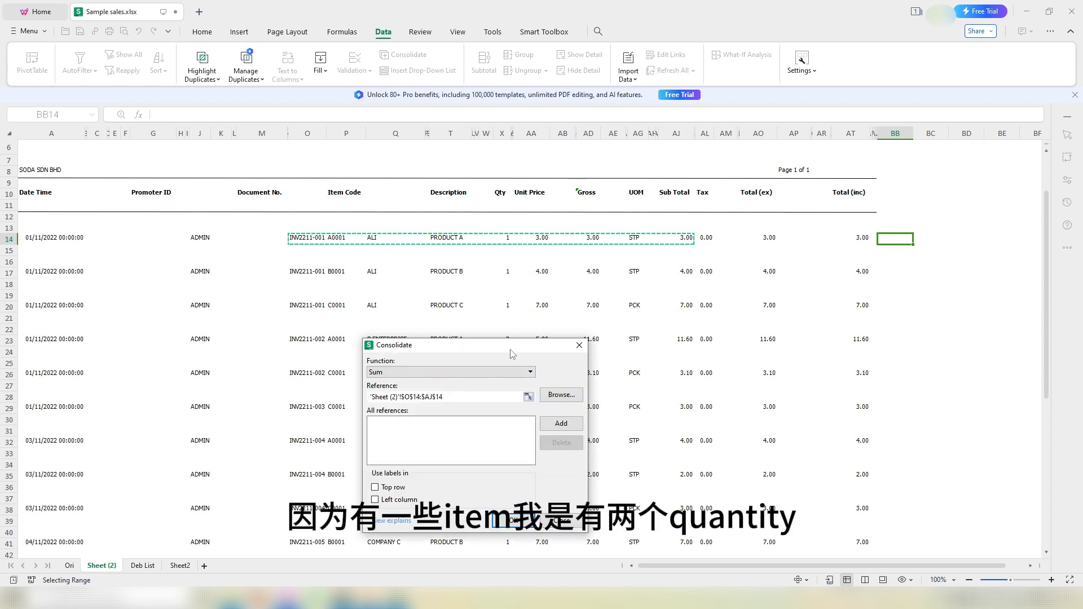
drag(508, 349, 232, 268)
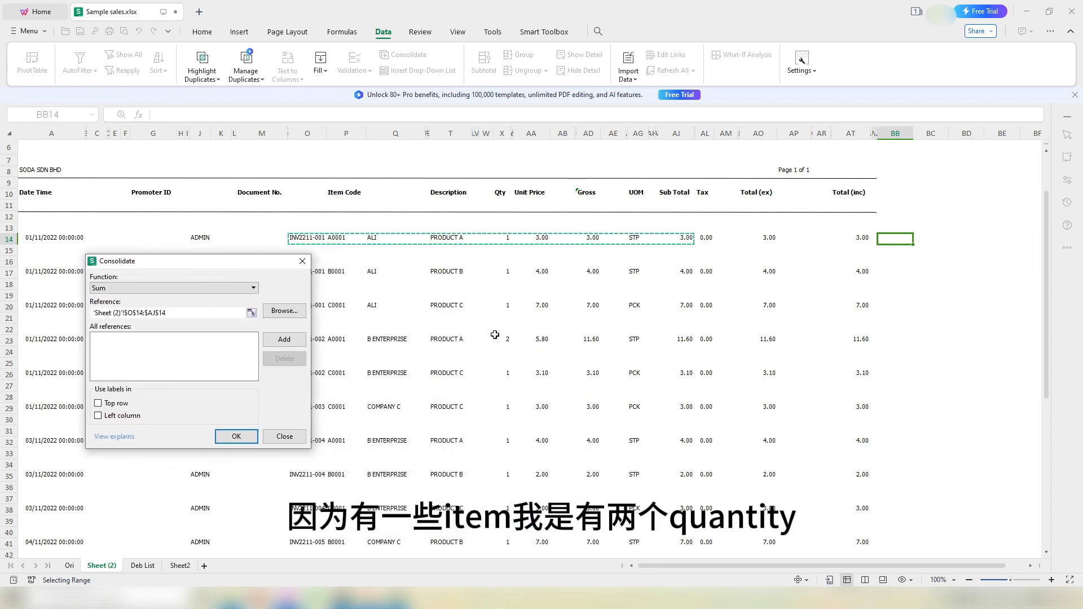
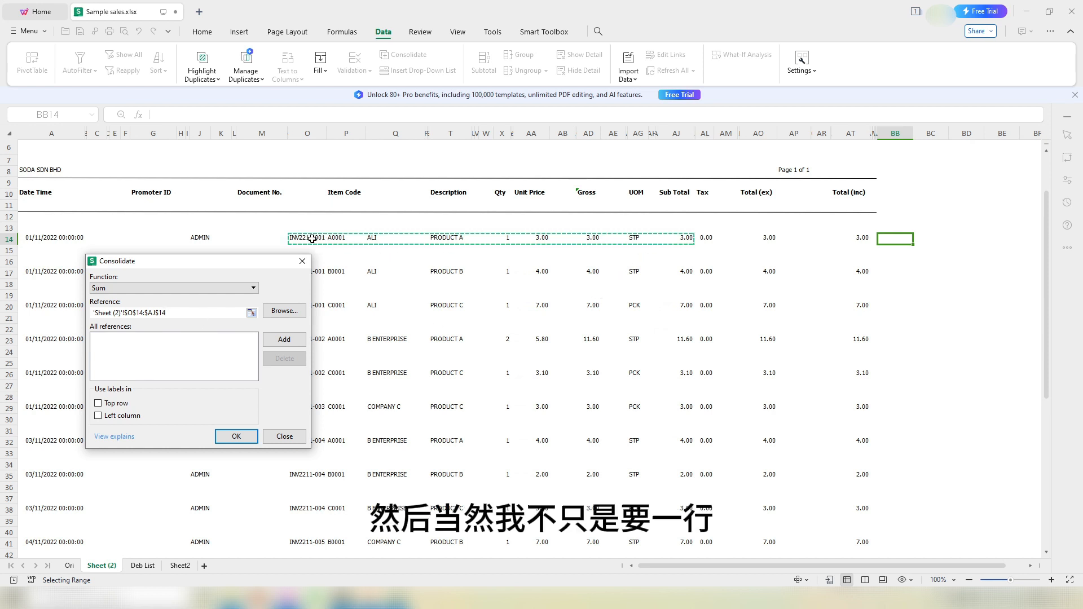
Step: Consolidate 'Sheet (2)'!O14:AJ61 with Sum, using left-column invoice numbers as labels
drag(312, 239, 678, 507)
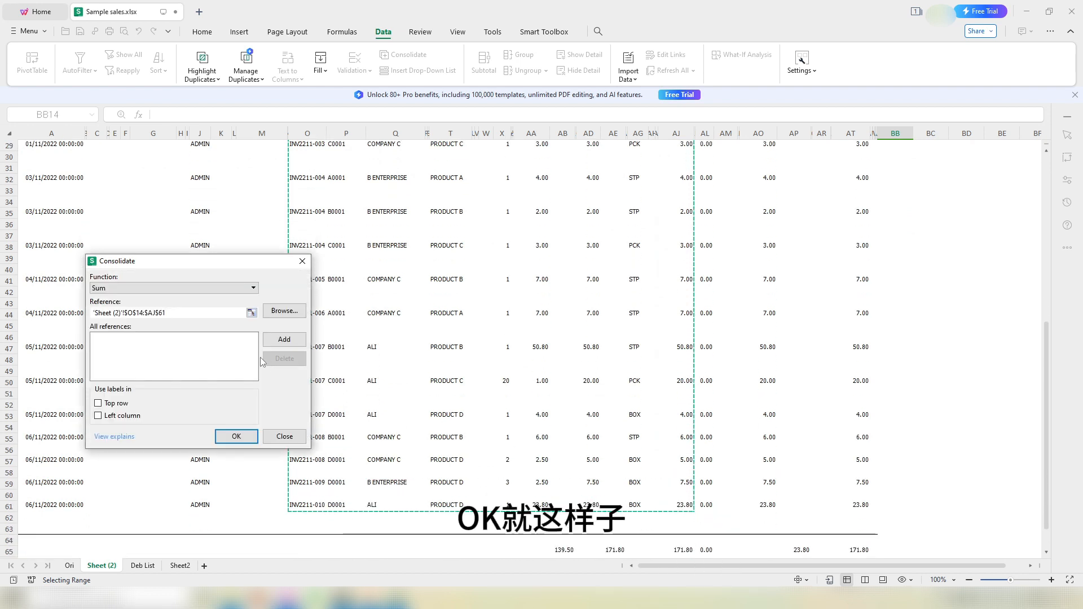
click(285, 339)
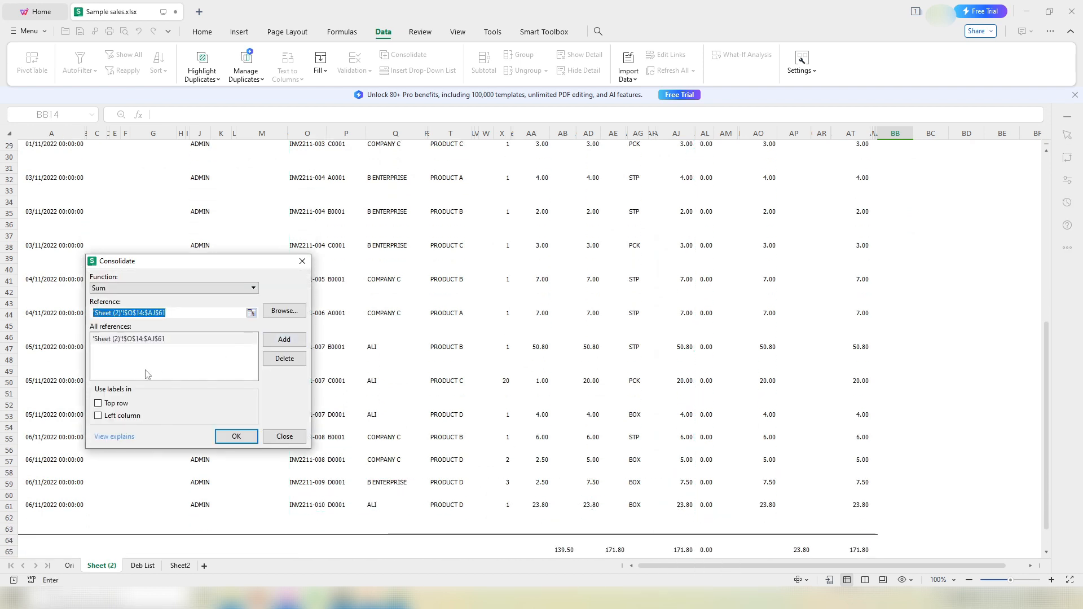
click(98, 416)
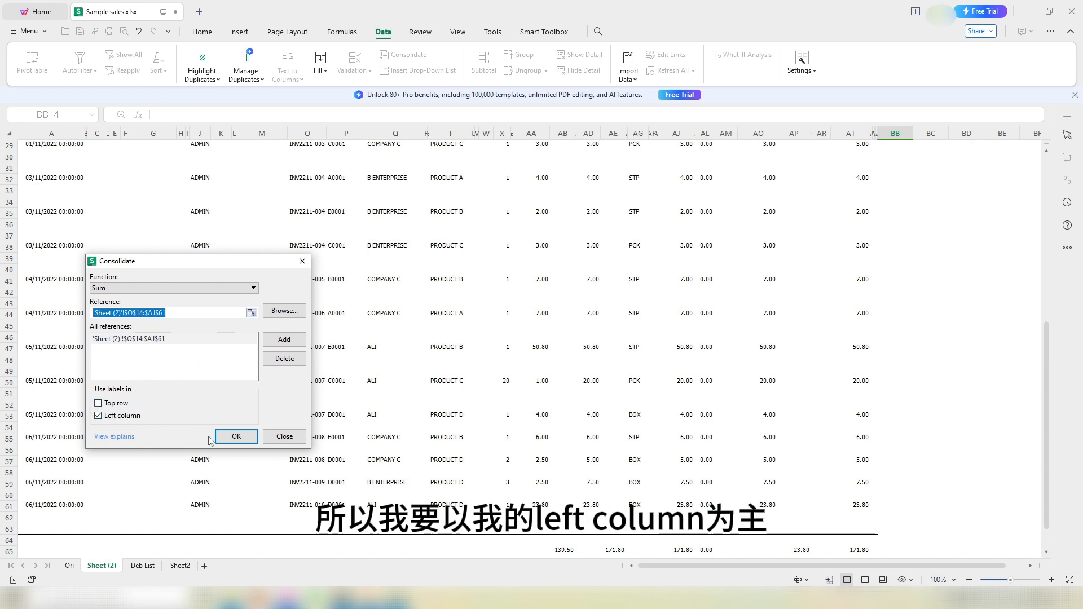
click(237, 436)
scroll(847, 437, up, 1)
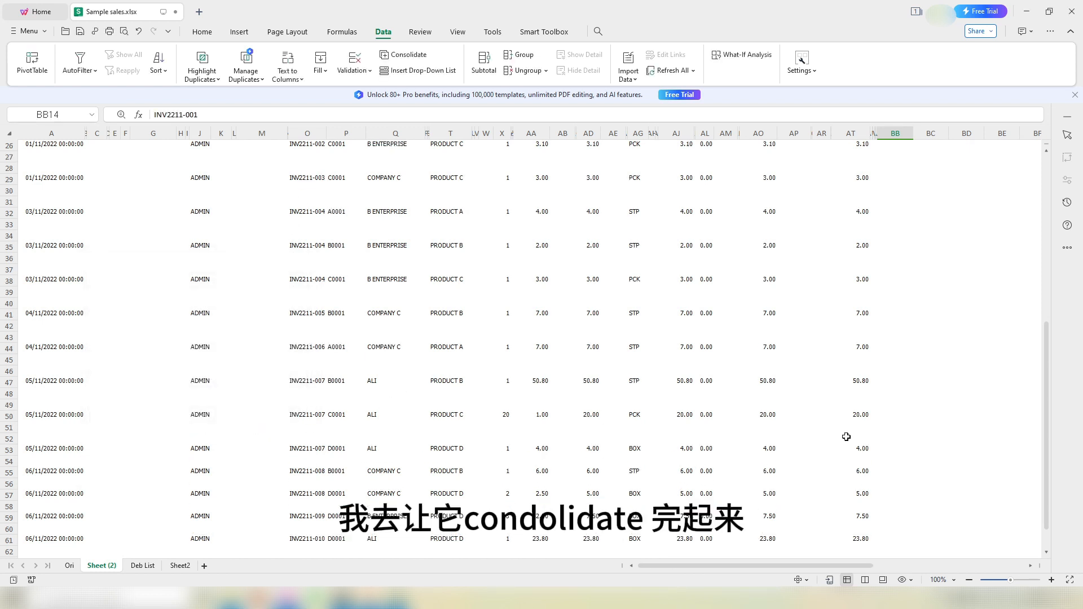
scroll(847, 437, up, 8)
Step: Review the consolidated invoice numbers and confirm their totals sum to 171.8
click(939, 418)
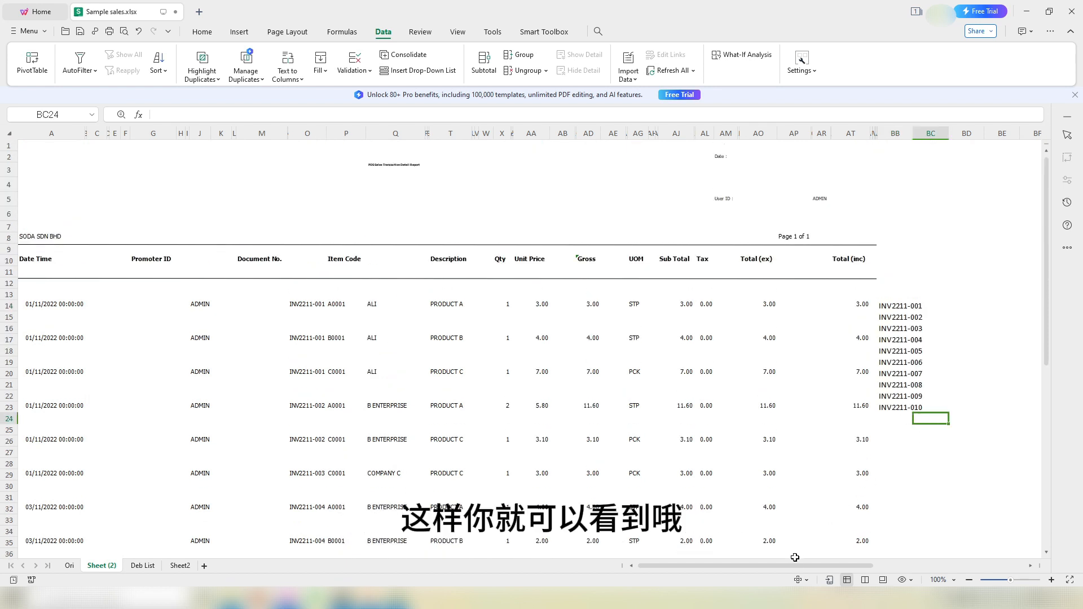
drag(897, 308, 883, 410)
drag(752, 563, 898, 564)
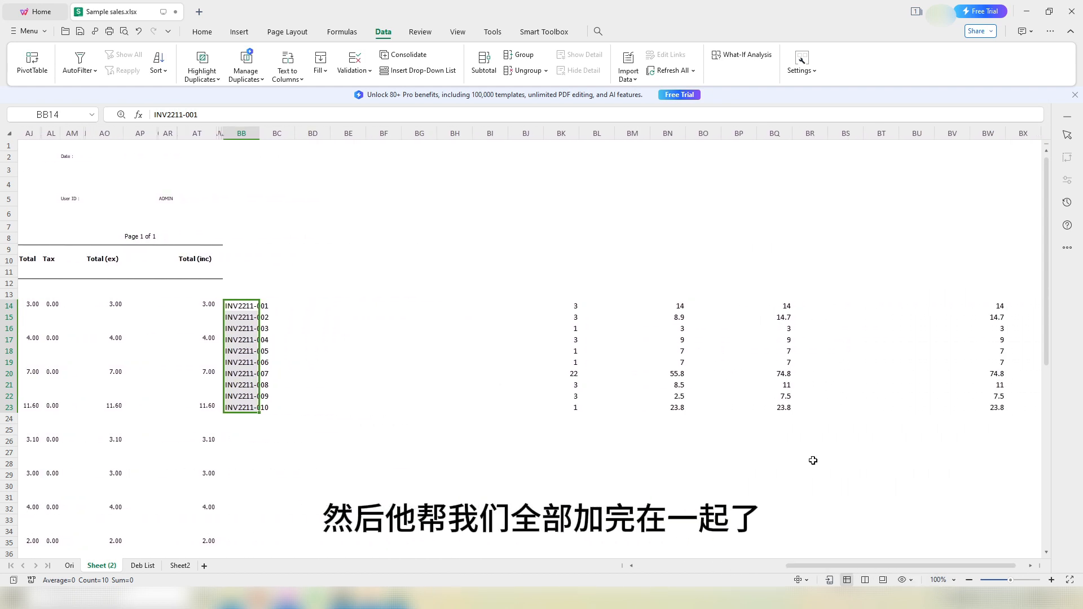
click(495, 321)
drag(995, 307, 969, 404)
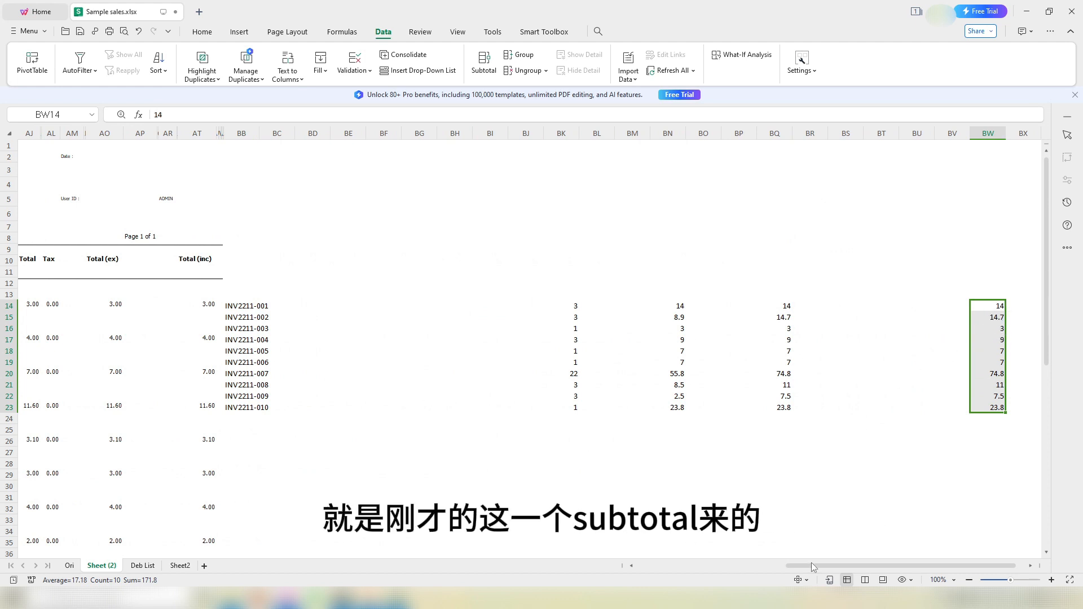
mouse_move(812, 566)
mouse_down()
mouse_move(768, 570)
mouse_move(813, 568)
mouse_up()
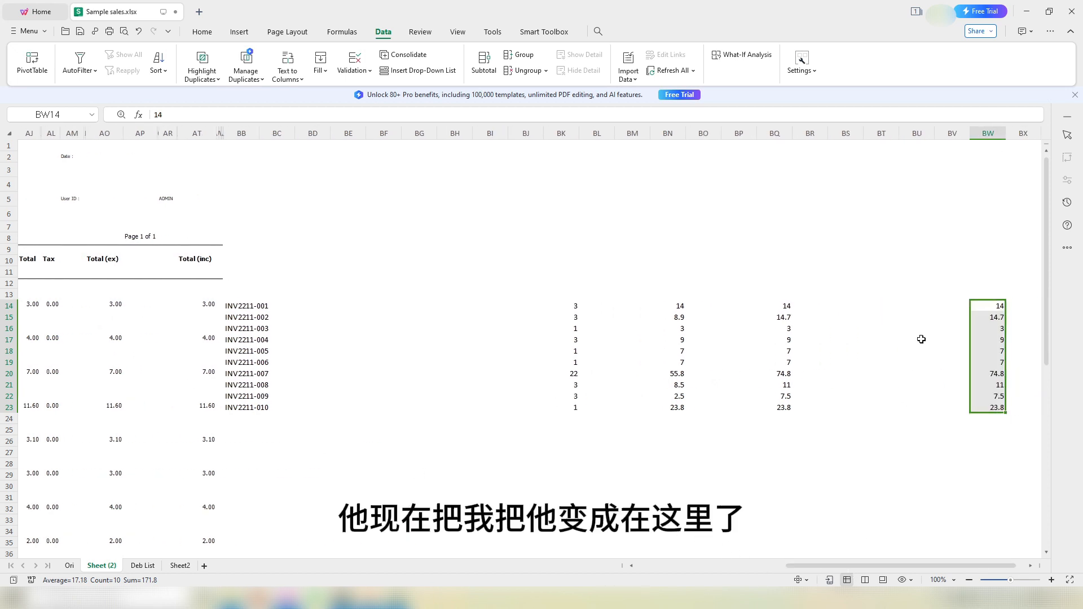
click(396, 306)
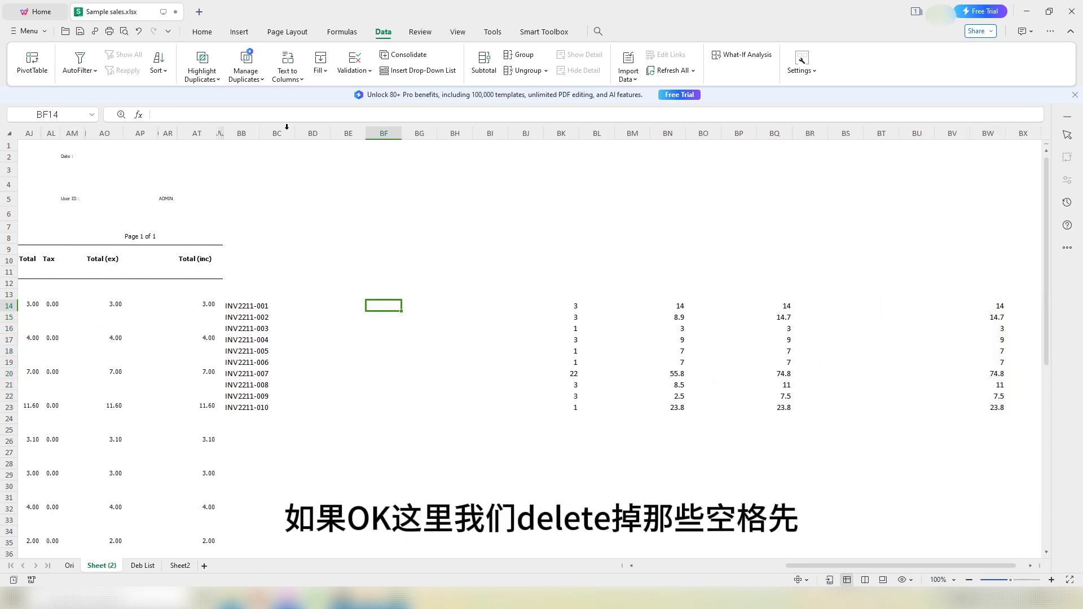
Step: Delete the extra columns between invoices and totals, then autofit column BB
drag(287, 126, 960, 172)
key(ctrl+minus)
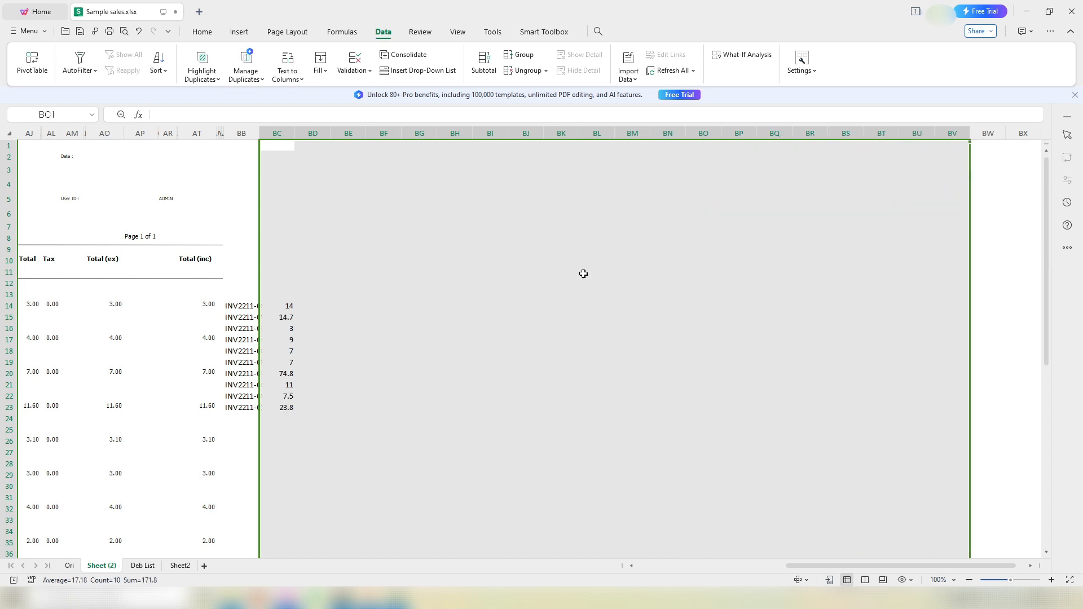
click(419, 316)
double_click(263, 131)
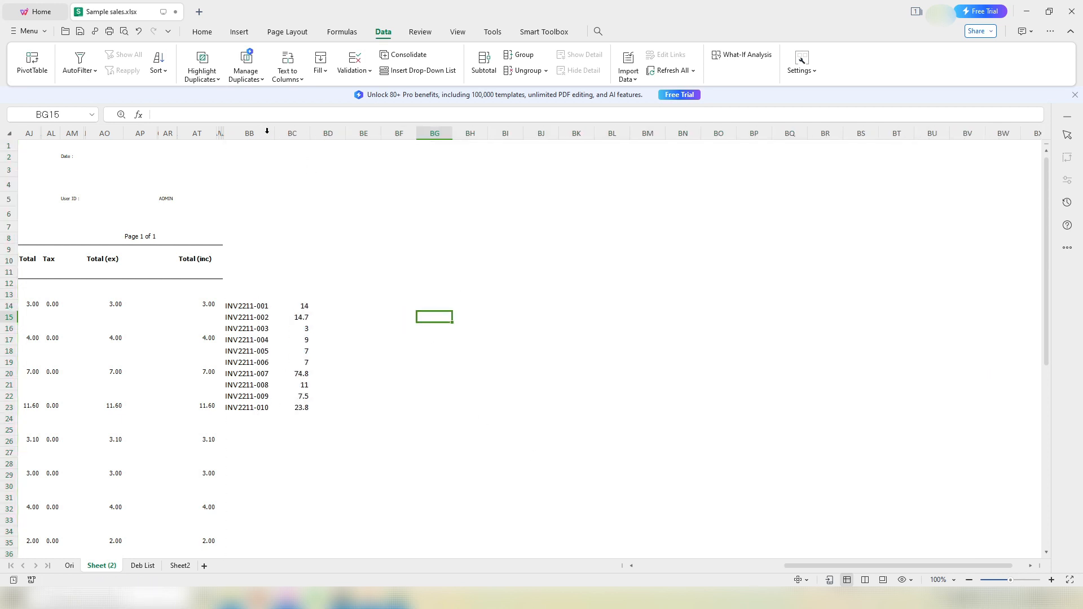
drag(834, 565, 708, 558)
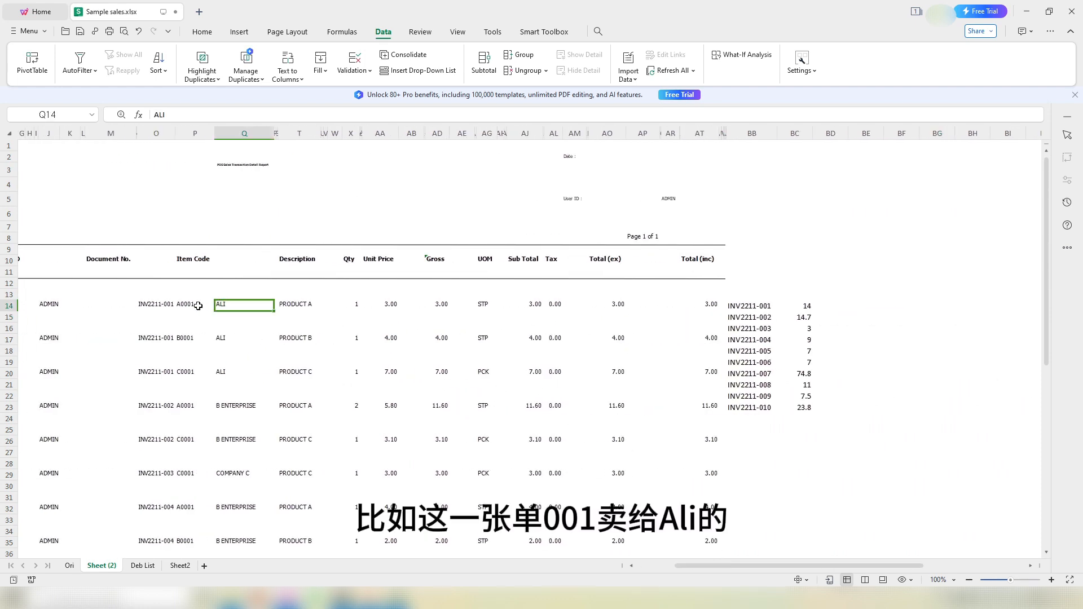
Step: Verify INV2211-001's three item subtotals for customer ALI add up to its consolidated 14
drag(149, 304, 139, 378)
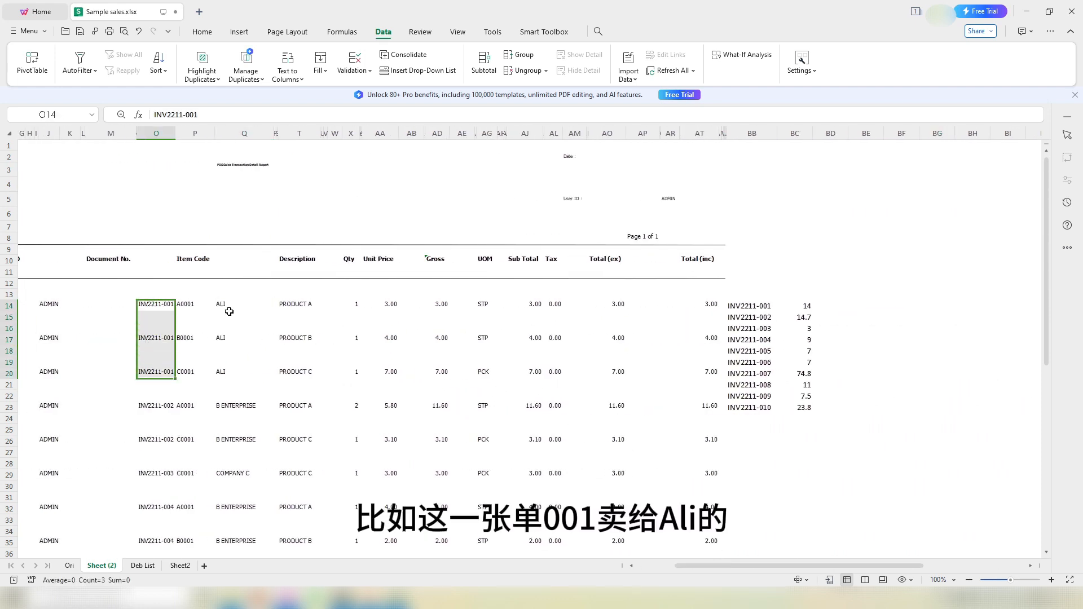
drag(229, 309, 234, 376)
drag(304, 307, 317, 367)
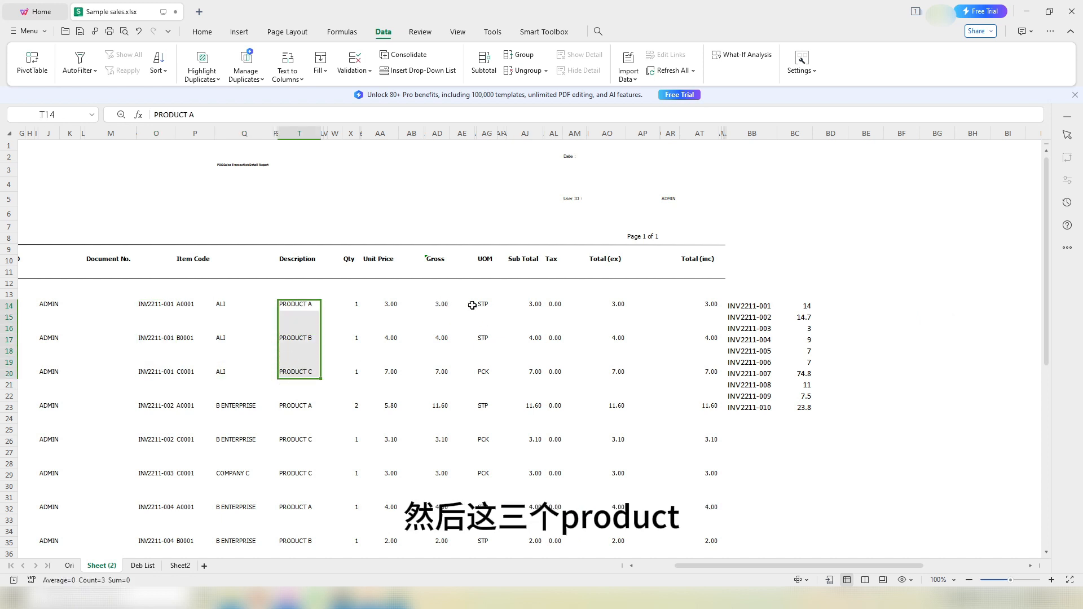
drag(529, 309, 532, 374)
click(535, 307)
click(532, 340)
click(530, 373)
click(532, 309)
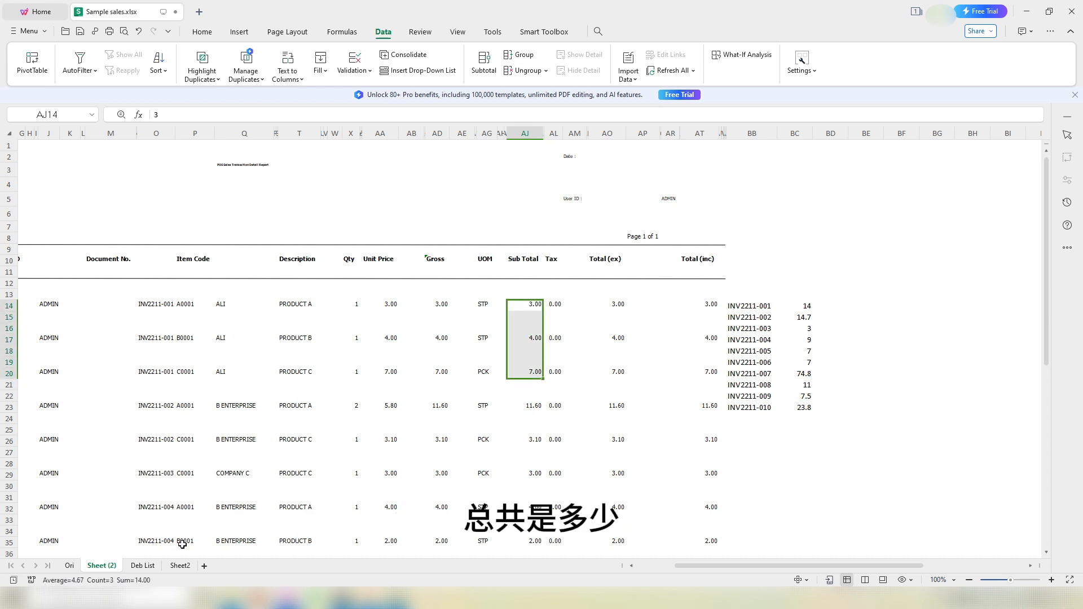
click(802, 306)
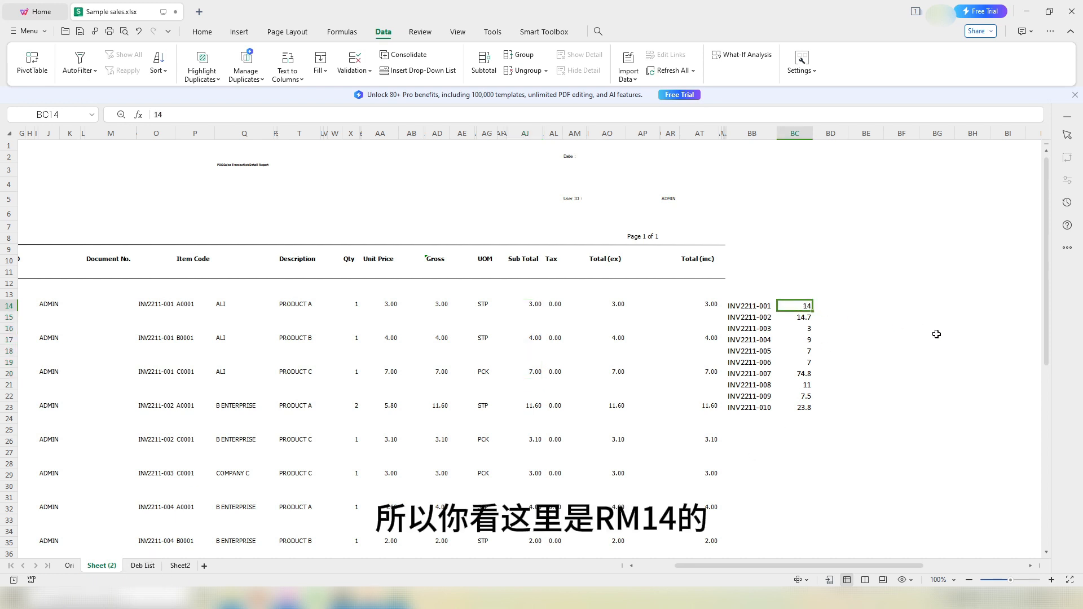
Step: Copy the invoice-and-total block BB14:BC23
scroll(825, 322, down, 1)
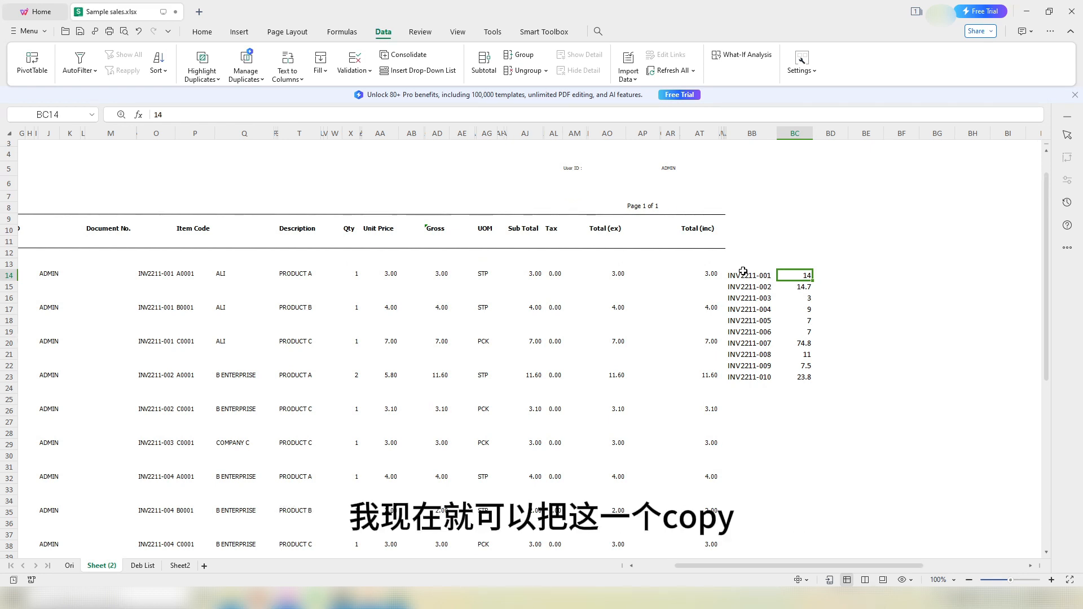
drag(738, 274, 805, 380)
key(ctrl+c)
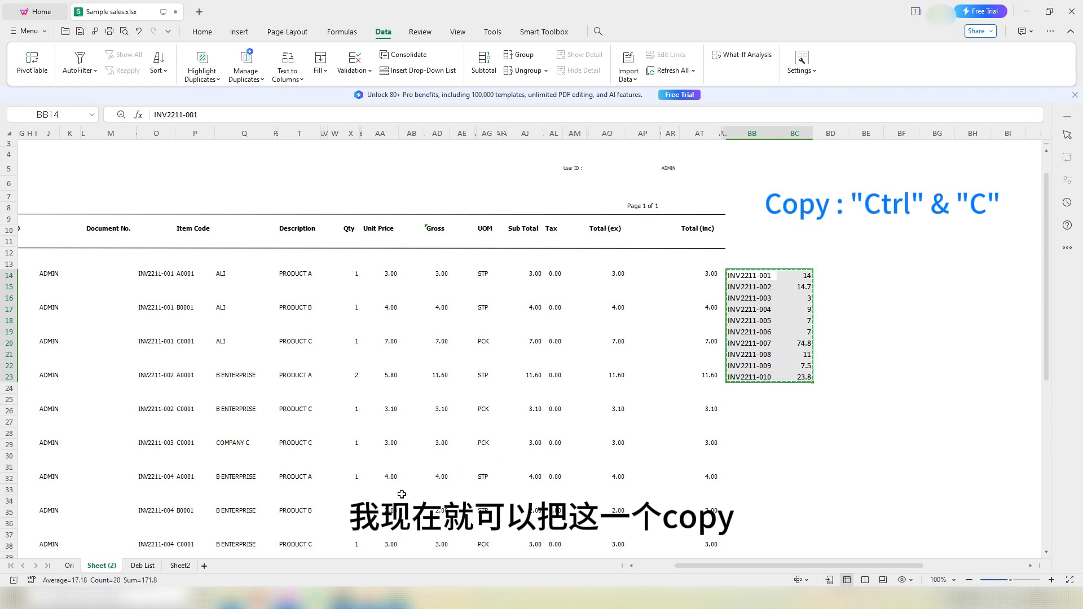
Step: Paste the invoice list as values into Sheet2 cell F2 and autofit column F
click(182, 566)
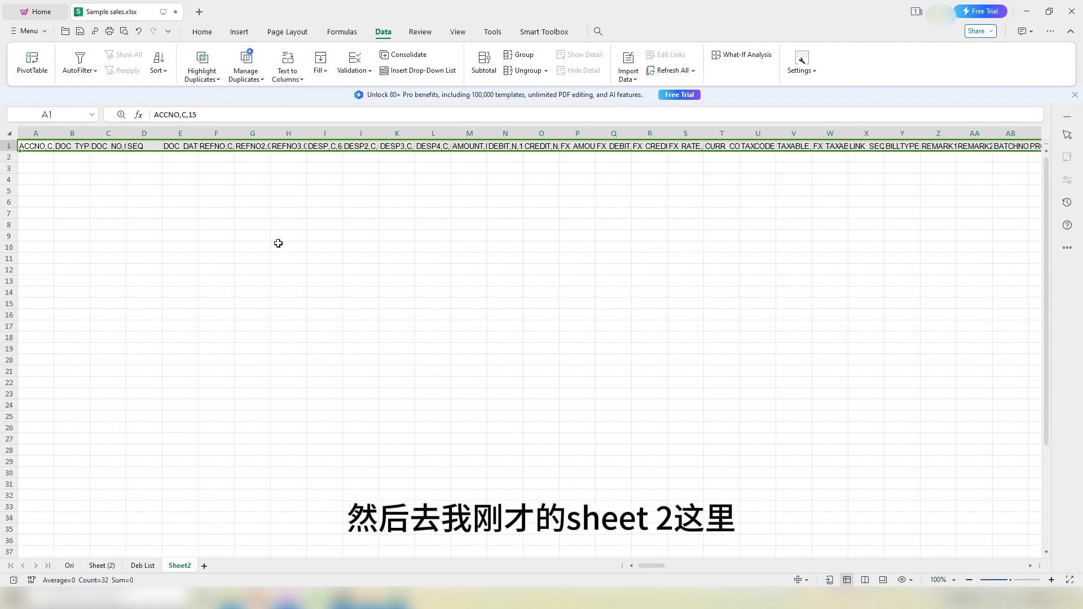
click(269, 195)
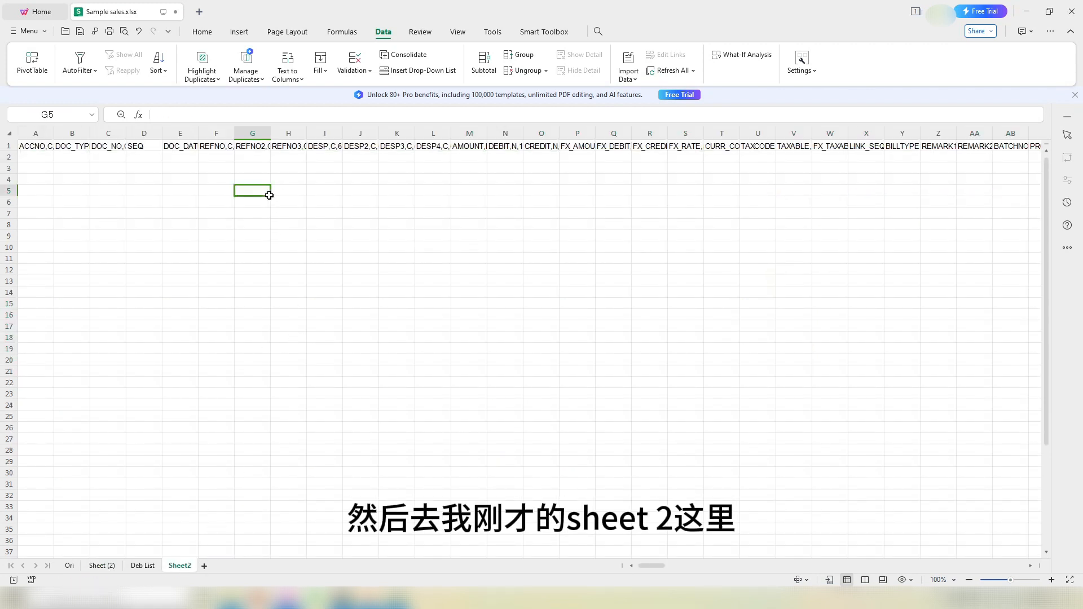
click(220, 156)
right_click(220, 155)
click(290, 170)
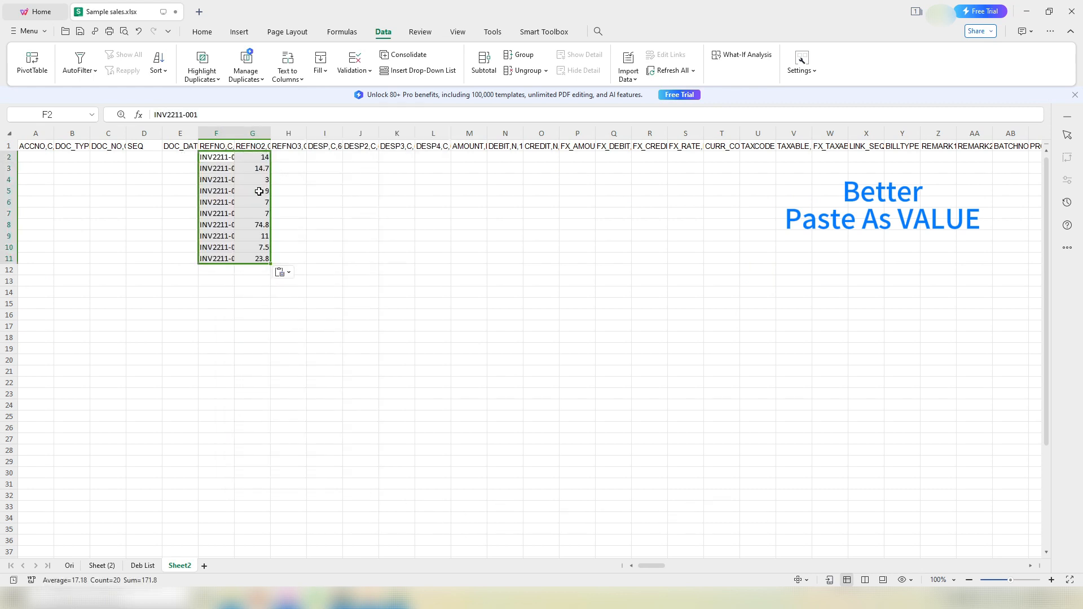
click(220, 181)
double_click(234, 133)
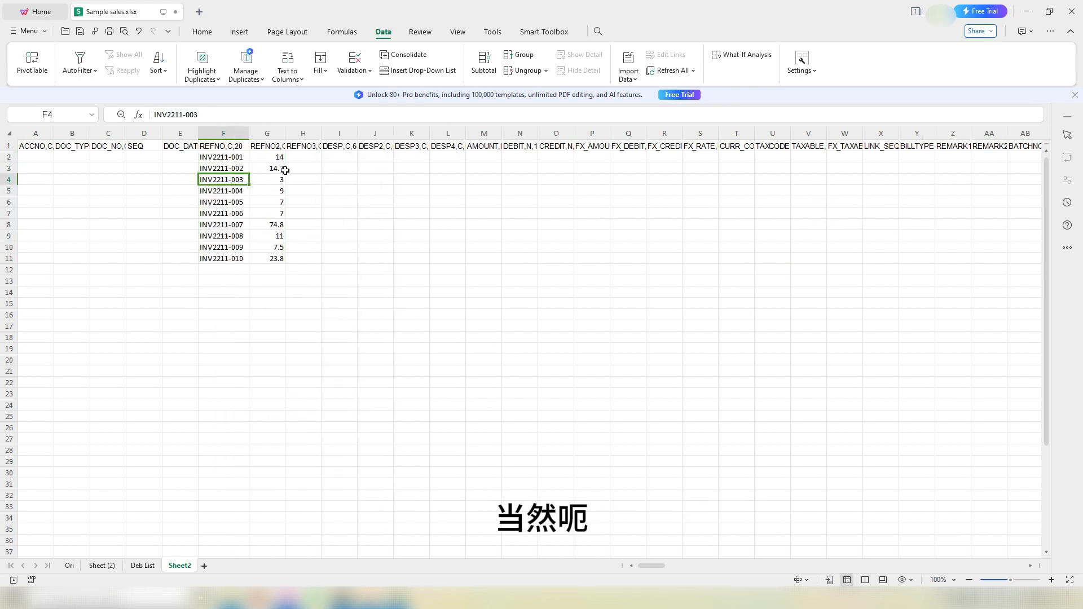
Step: Move the totals from G2:G11 into the AMOUNT column starting at M2
click(273, 156)
drag(273, 157, 265, 259)
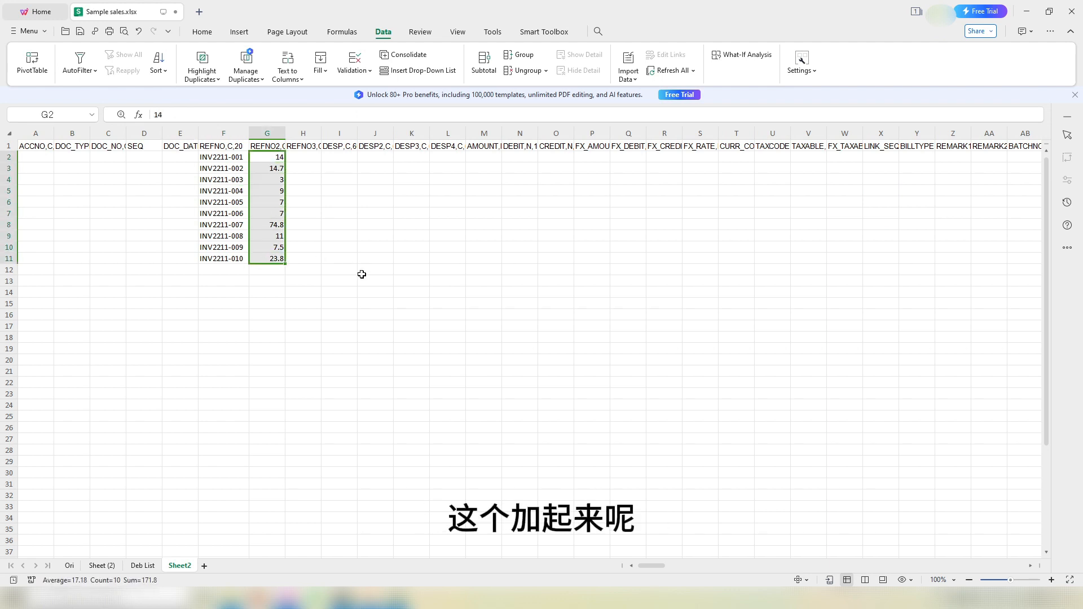
key(ctrl+x)
click(490, 160)
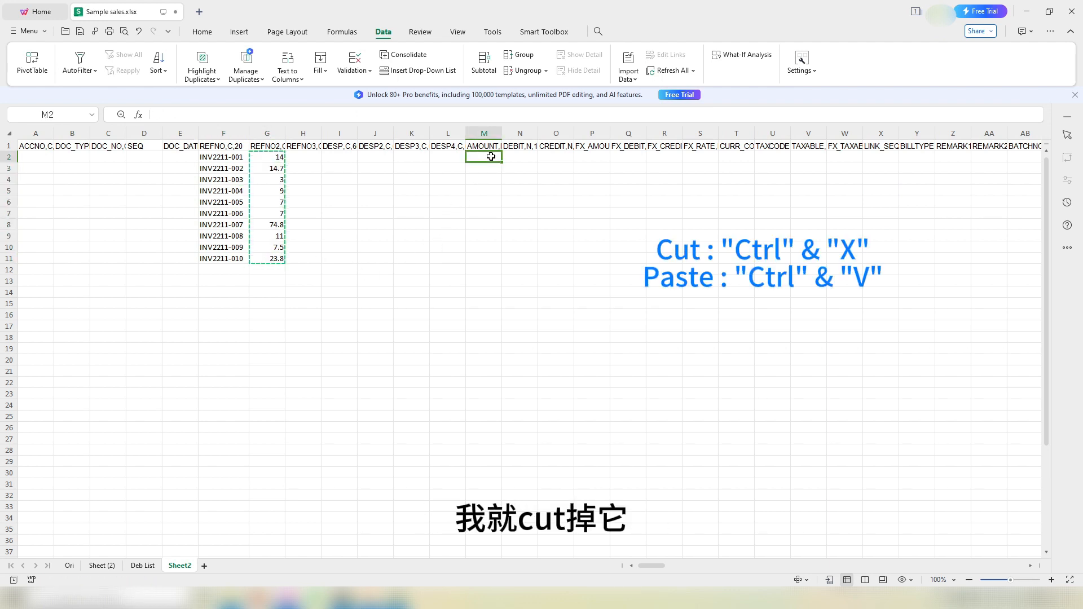
key(ctrl+v)
click(416, 213)
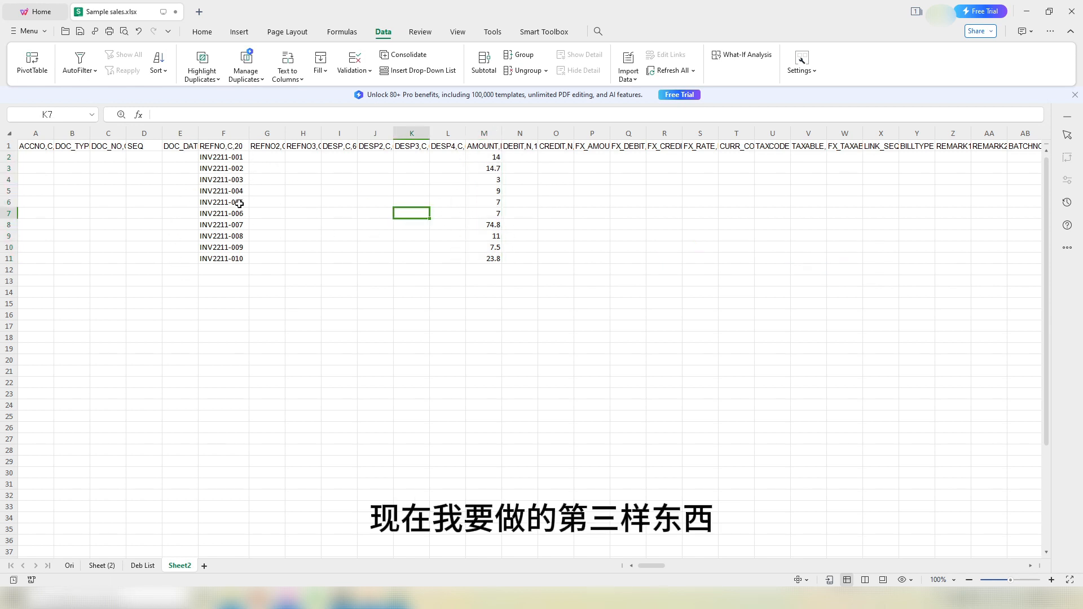
Step: Start an XLOOKUP in E2 matching F2 against 'Sheet (2)' O14:O61, returning A14:A61
click(175, 156)
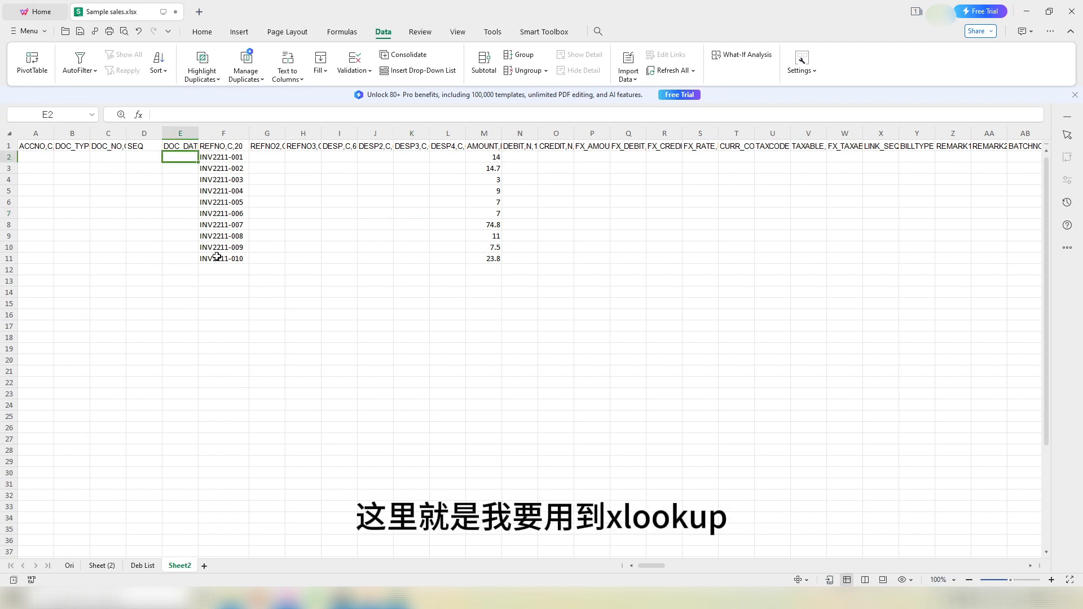
text(=xl)
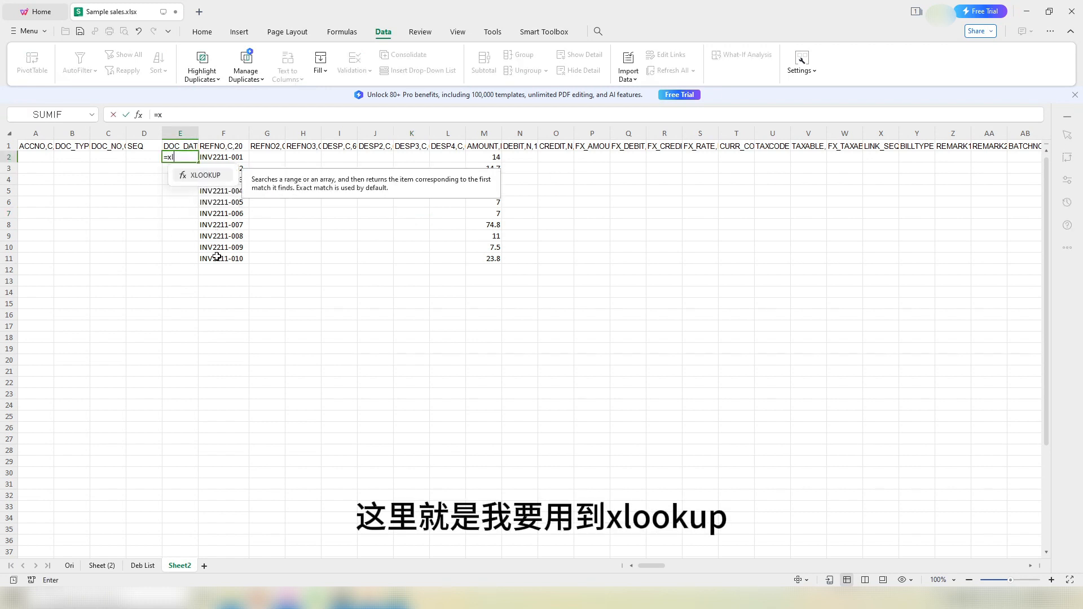
text(ookup()
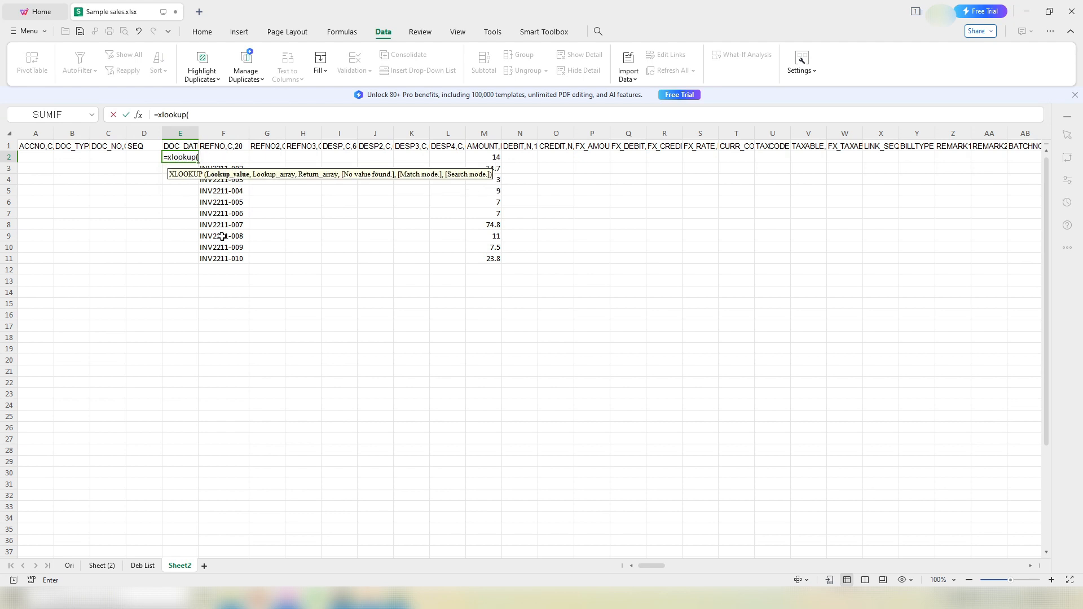
key(Right)
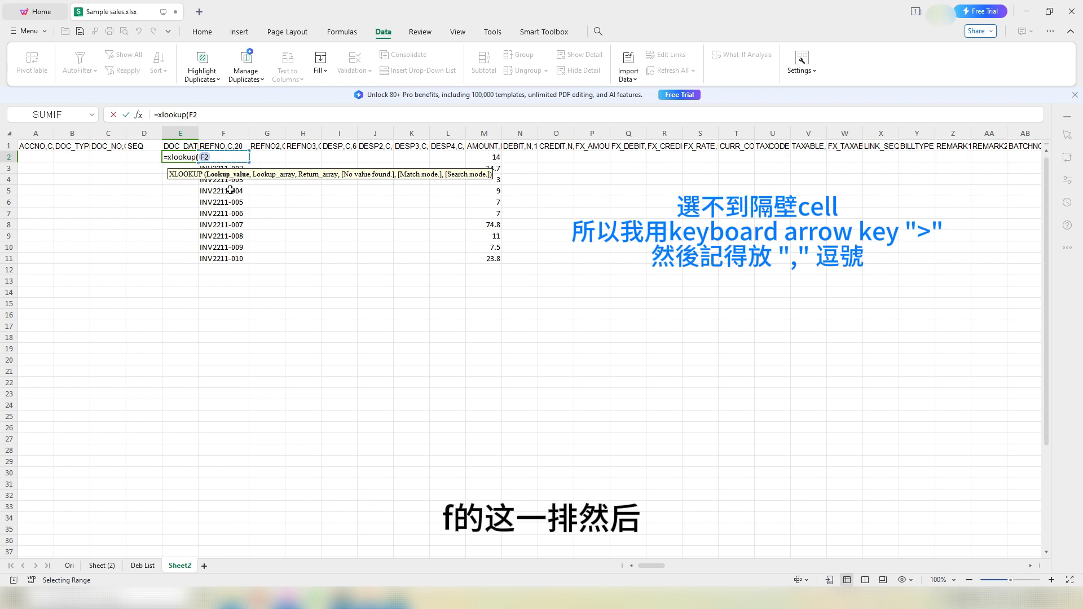
text(,)
click(102, 566)
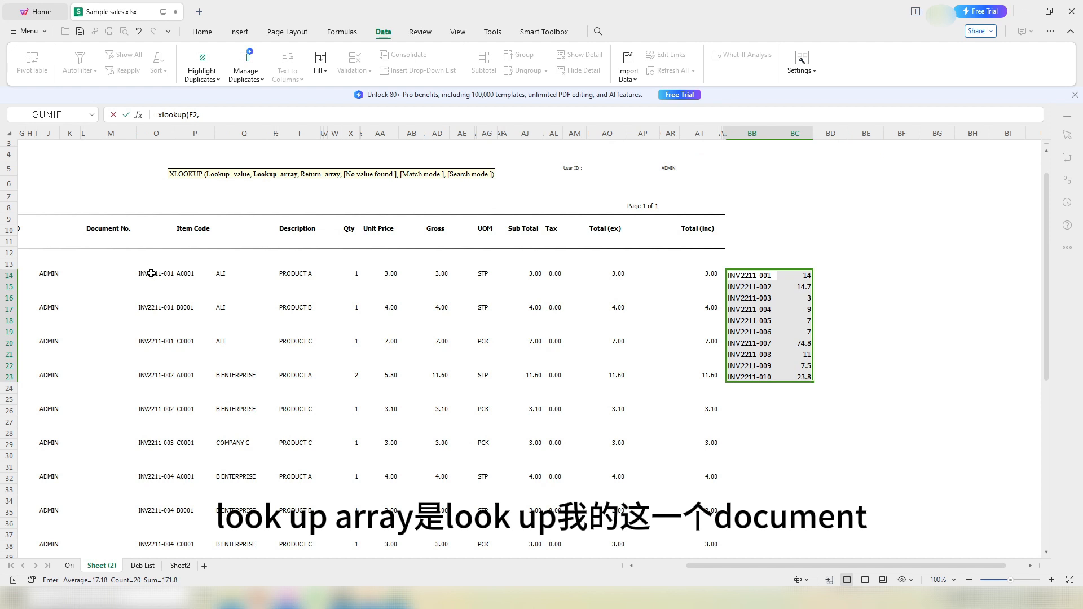
drag(151, 274, 145, 477)
scroll(147, 451, down, 13)
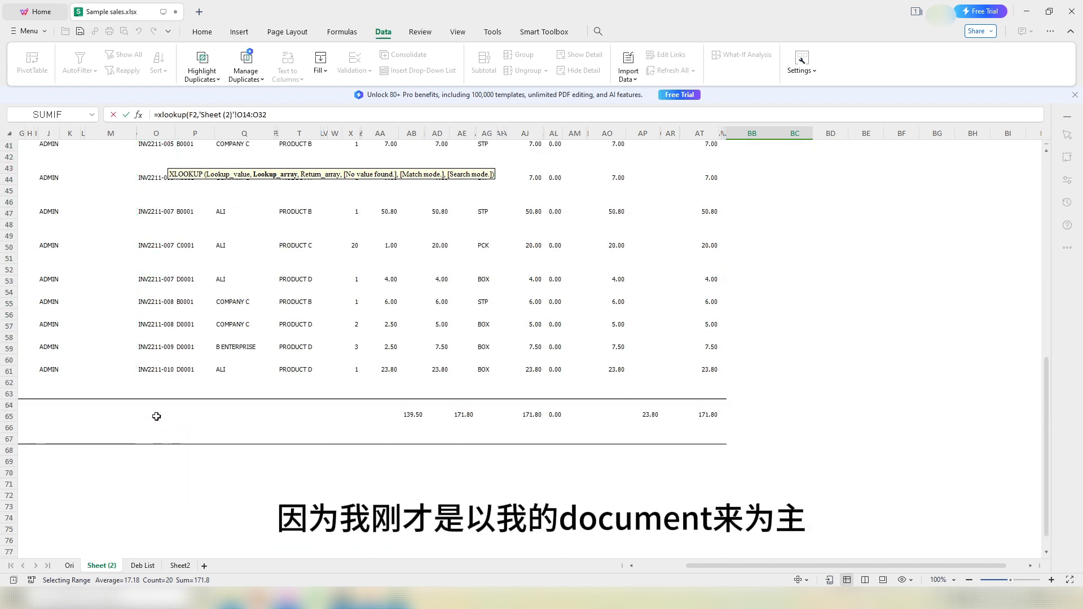
drag(154, 374, 154, 374)
scroll(395, 429, up, 13)
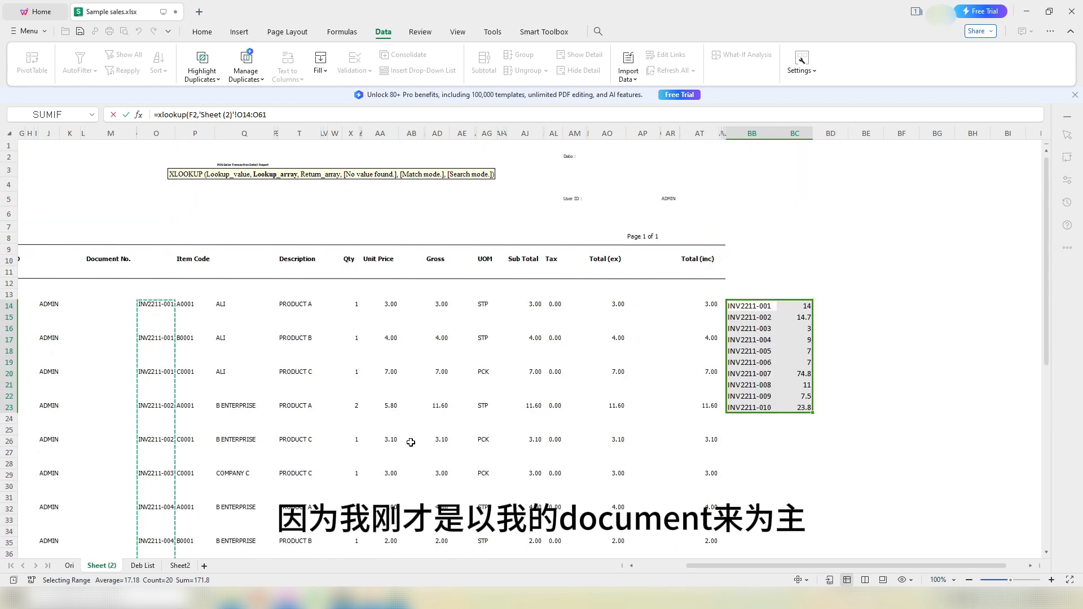
drag(720, 567, 648, 565)
scroll(503, 451, down, 3)
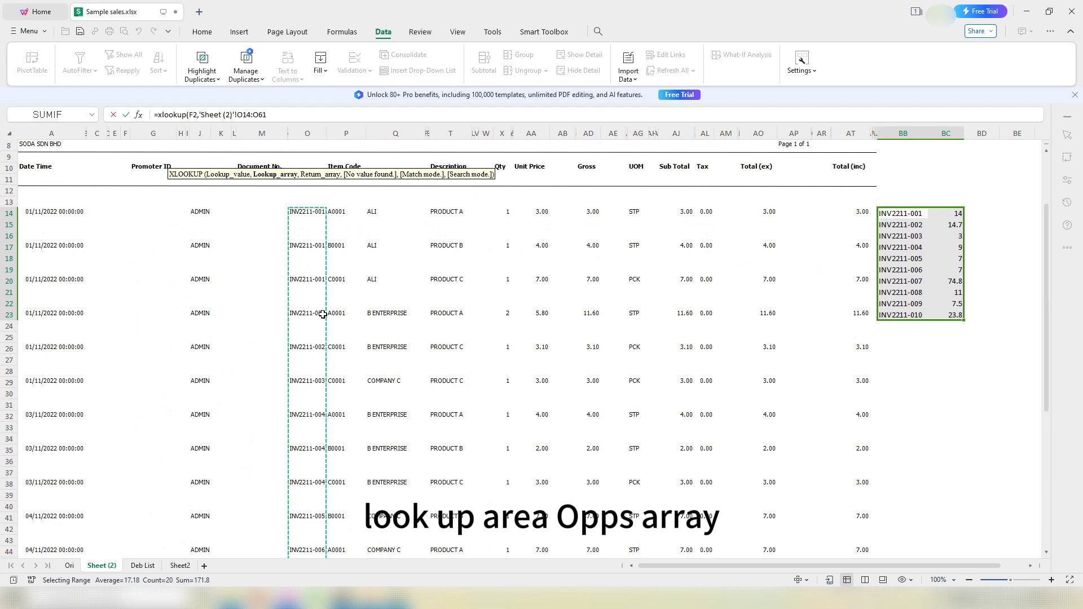
text(,)
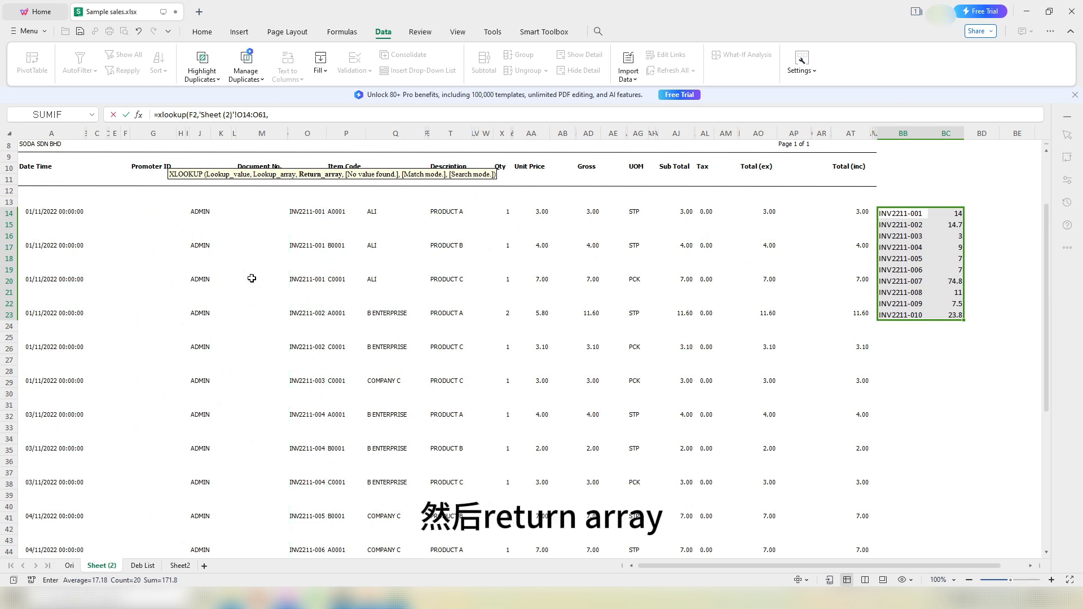
click(36, 211)
scroll(37, 254, down, 10)
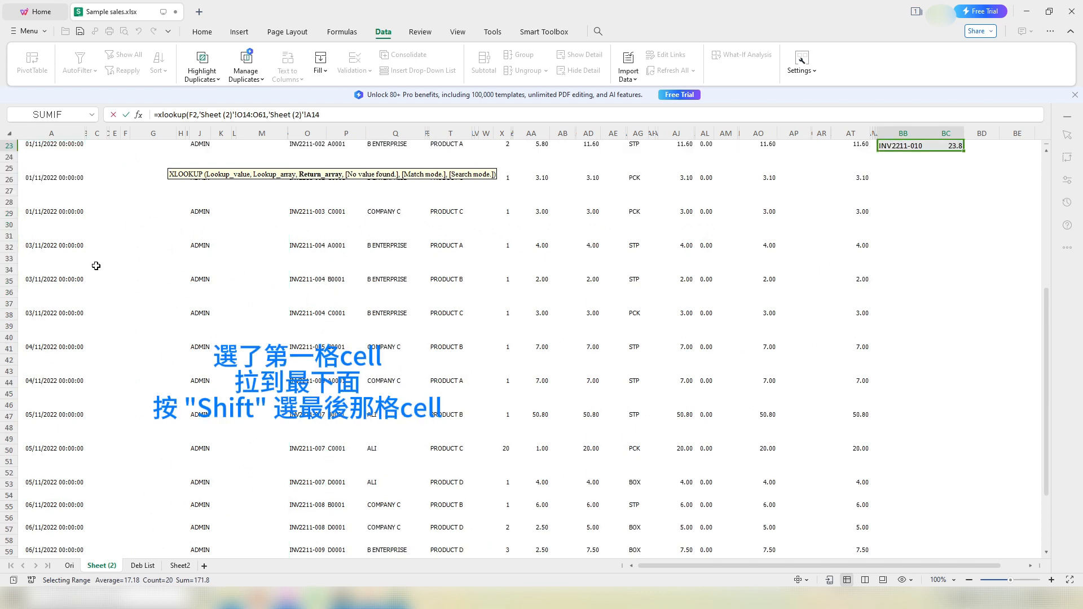
shift+click(35, 403)
scroll(138, 379, up, 10)
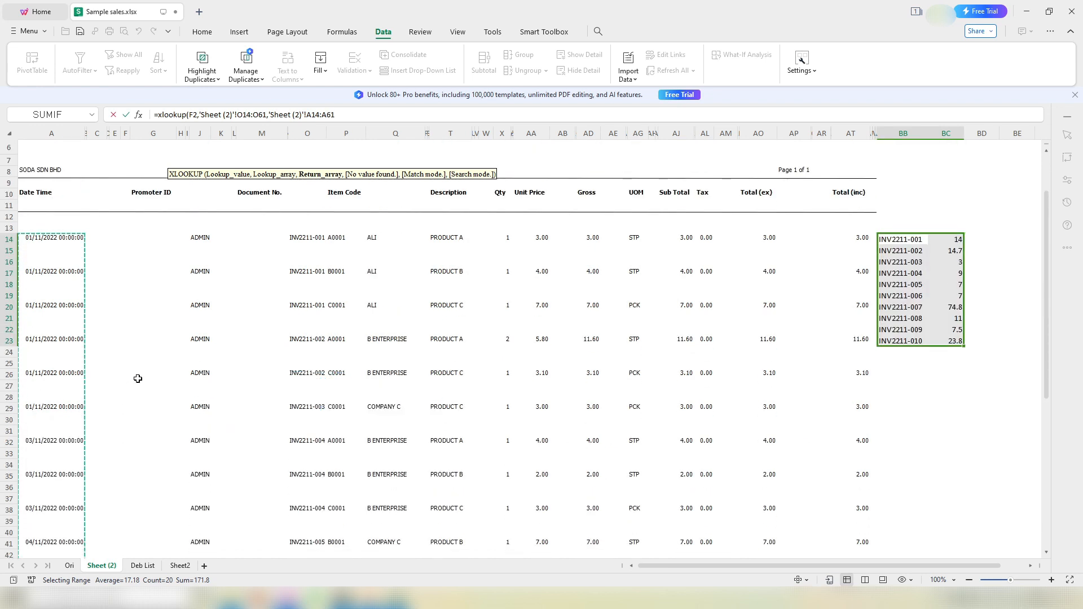
Step: Make the lookup ranges absolute, complete the formula, and fill it down to E11
click(322, 115)
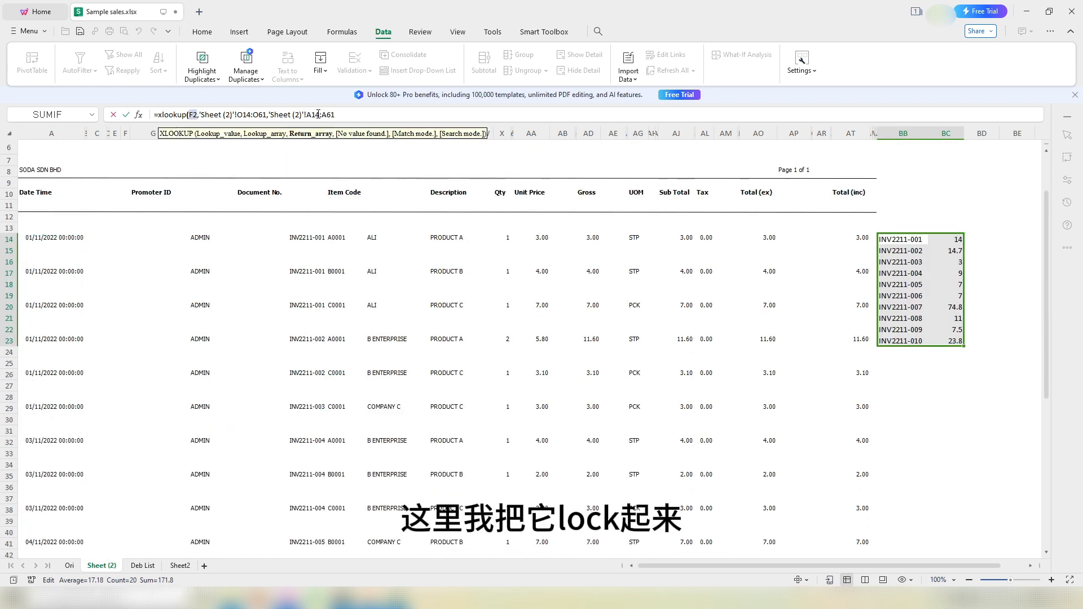
key(F4)
click(339, 115)
key(F4)
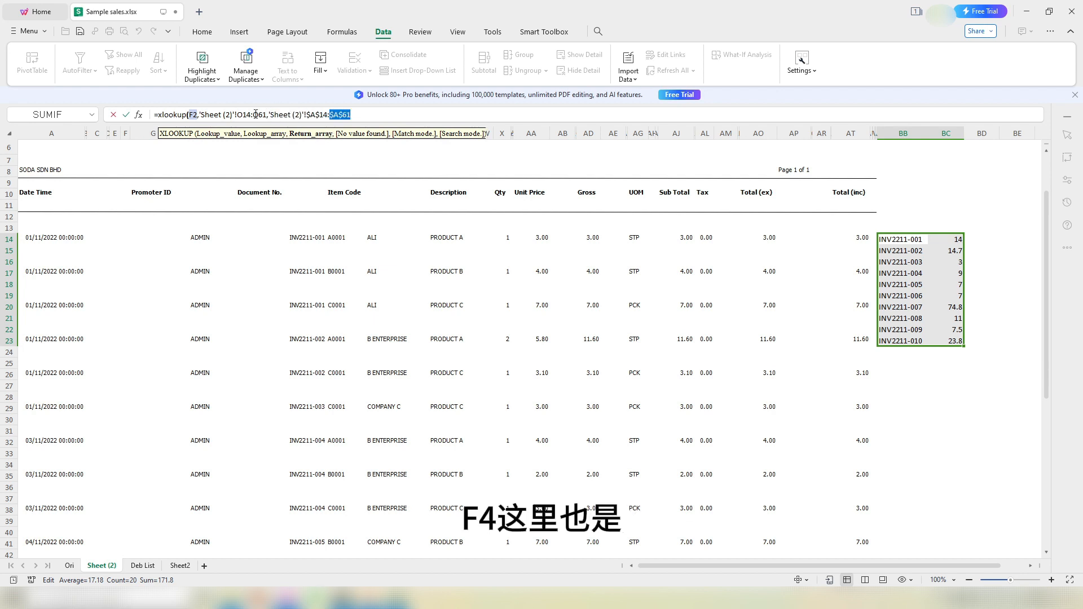
click(255, 115)
key(F4)
click(238, 114)
key(F4)
click(385, 110)
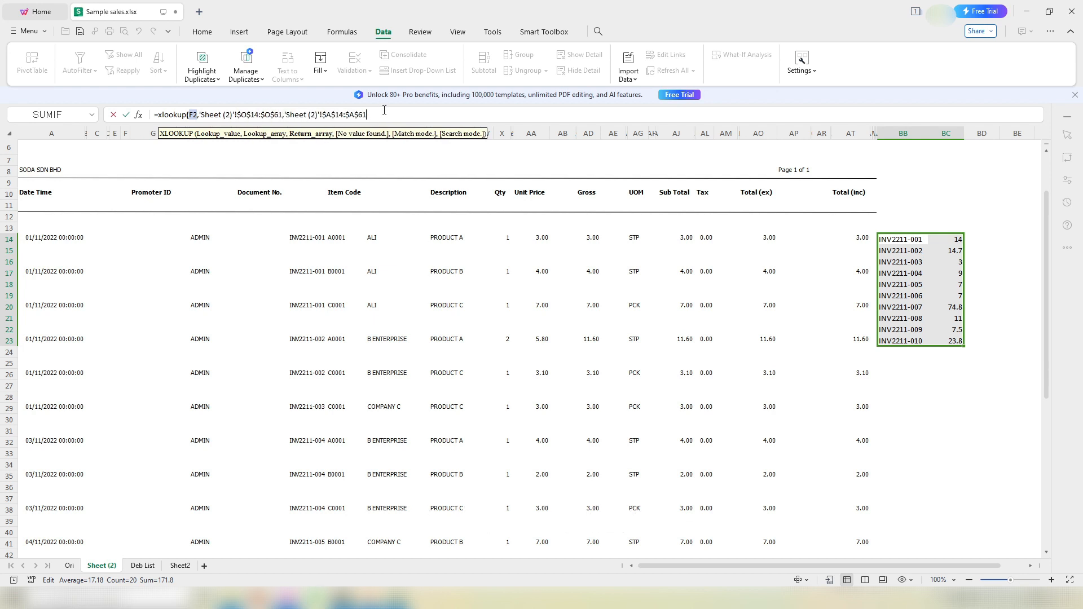
text())
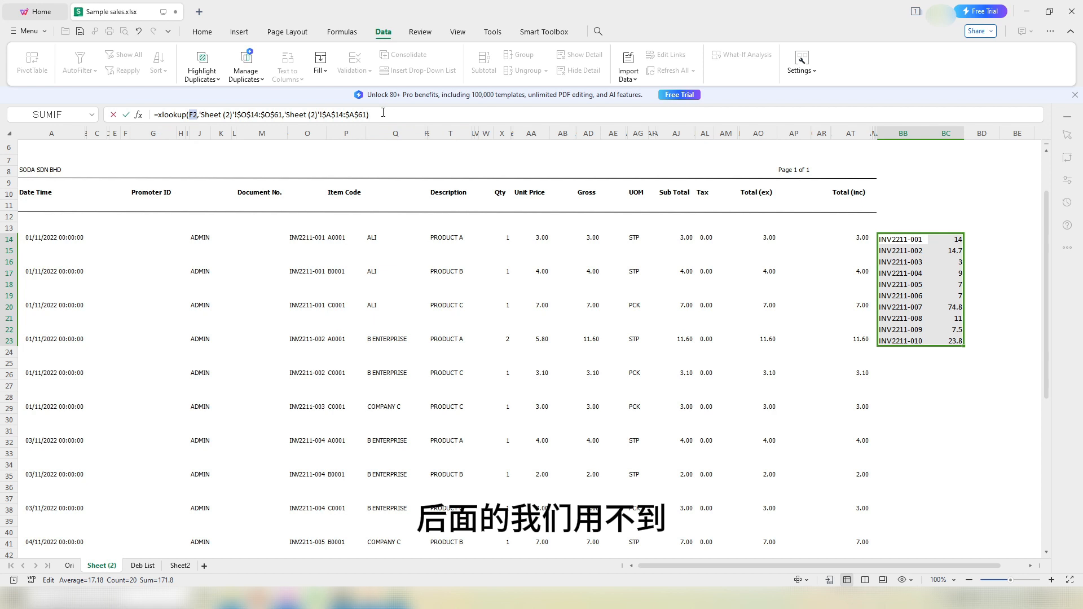
key(Return)
click(188, 160)
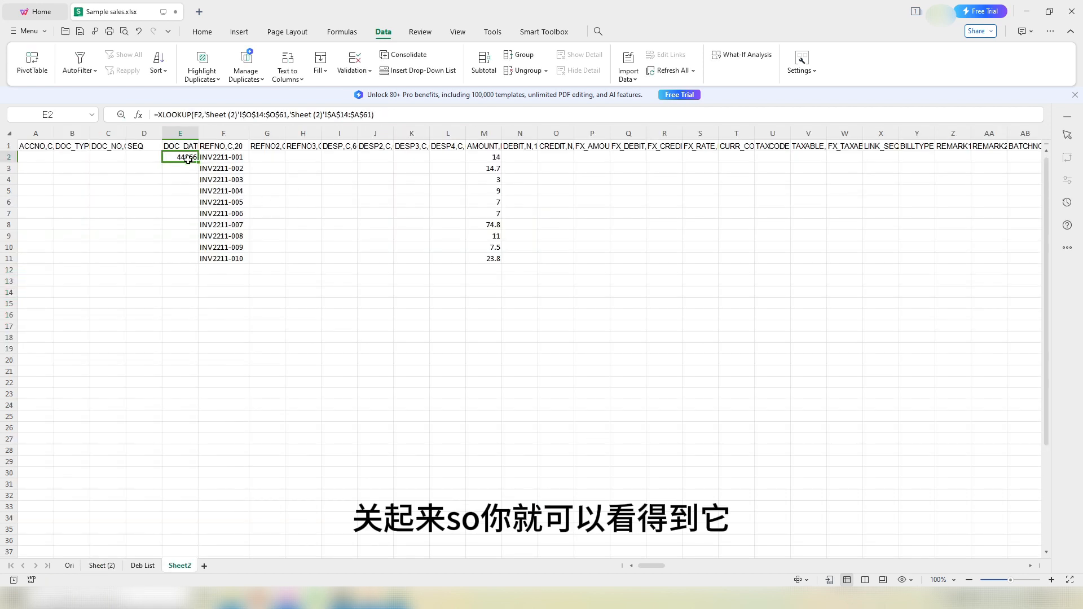
double_click(197, 162)
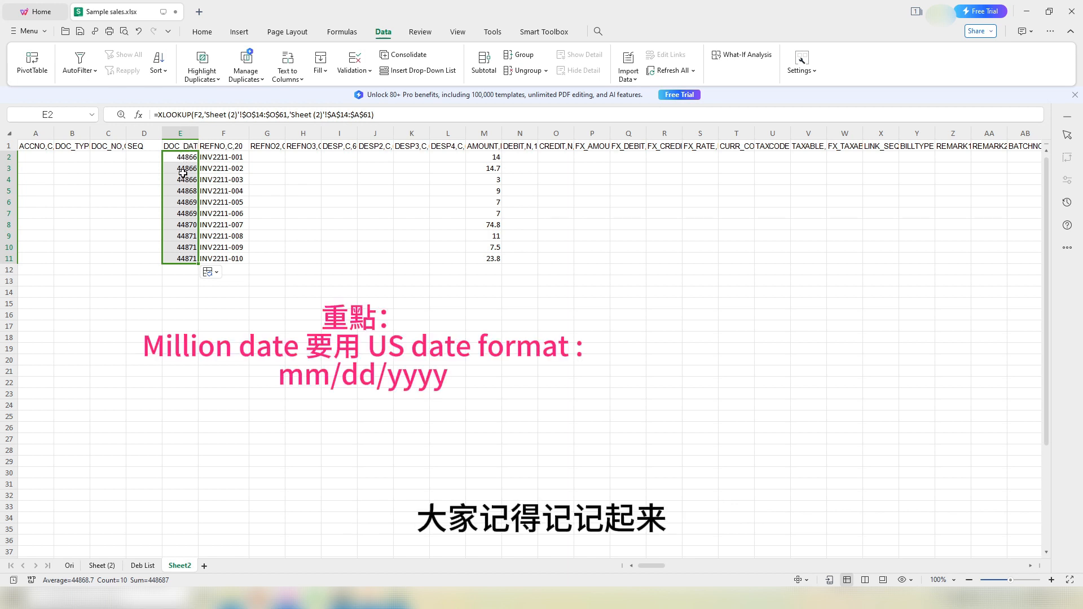
Step: Format column E as English (United States) 3/7/2001-style dates and widen it
click(182, 134)
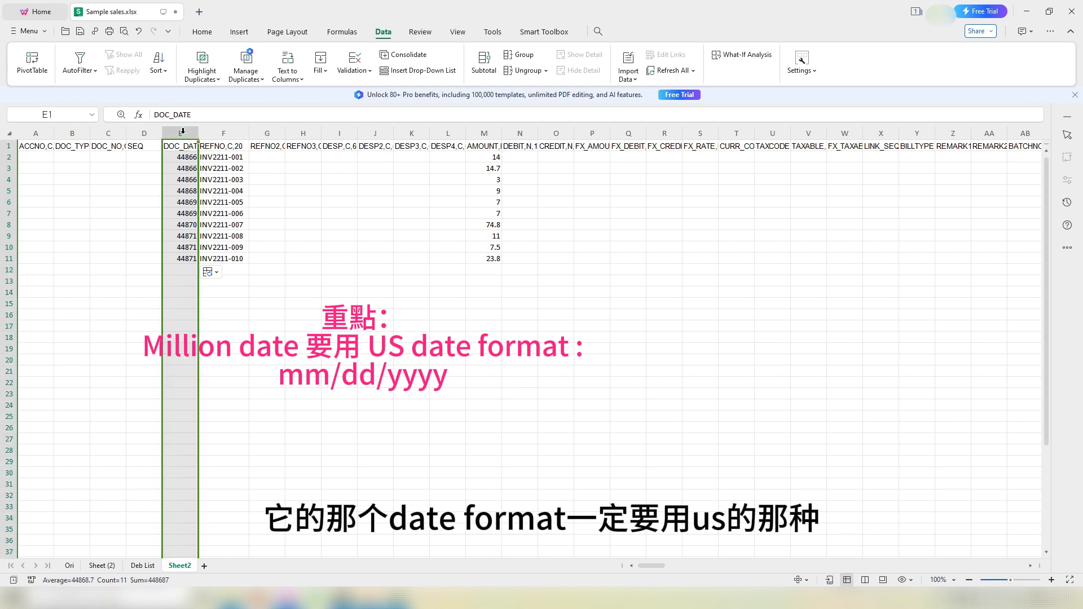
right_click(182, 131)
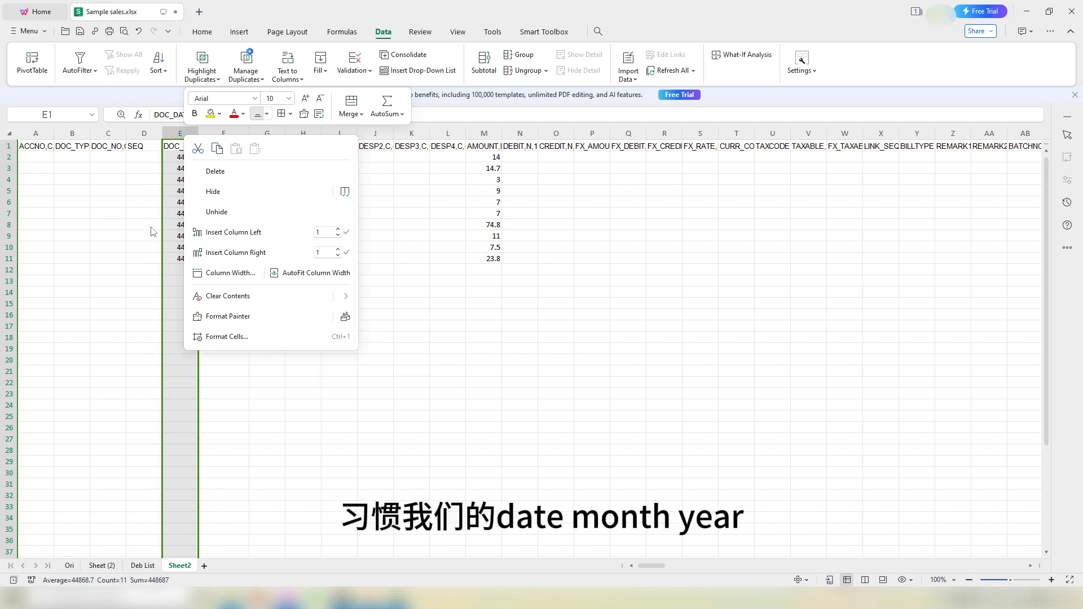
click(243, 338)
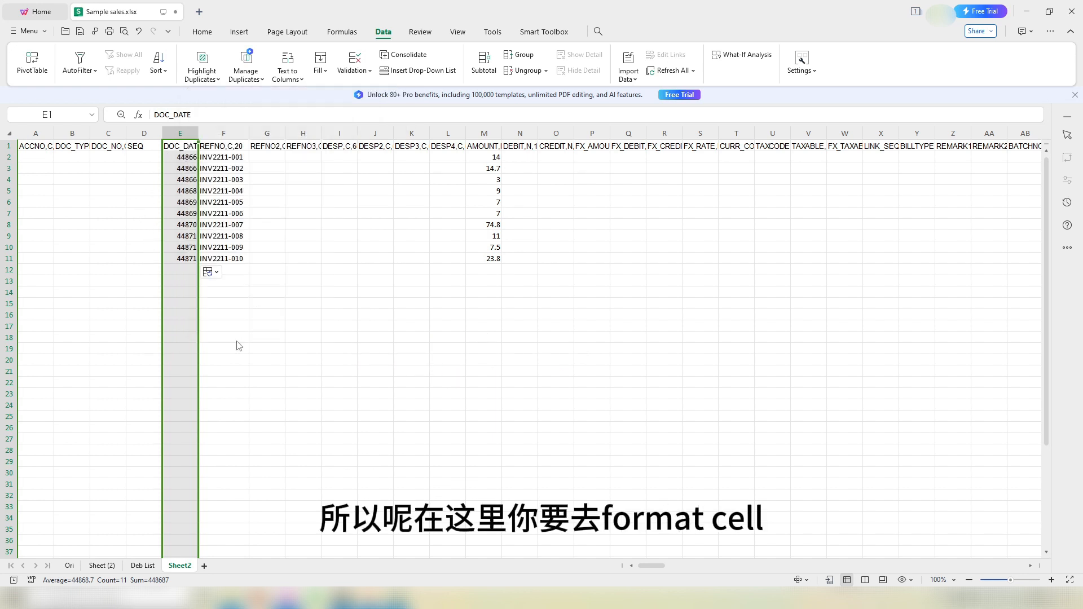
click(429, 257)
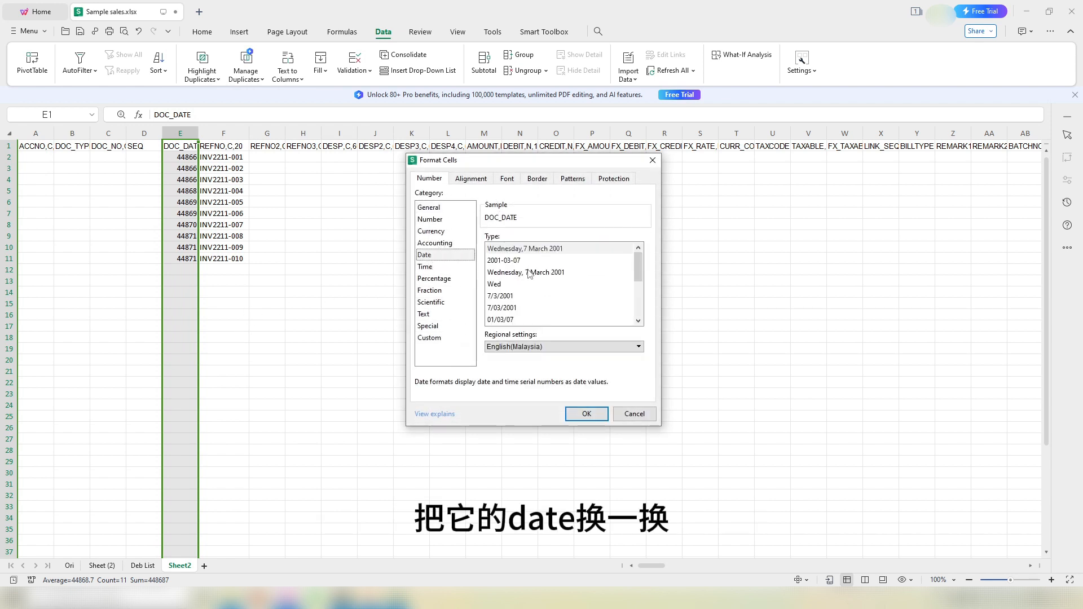
click(518, 348)
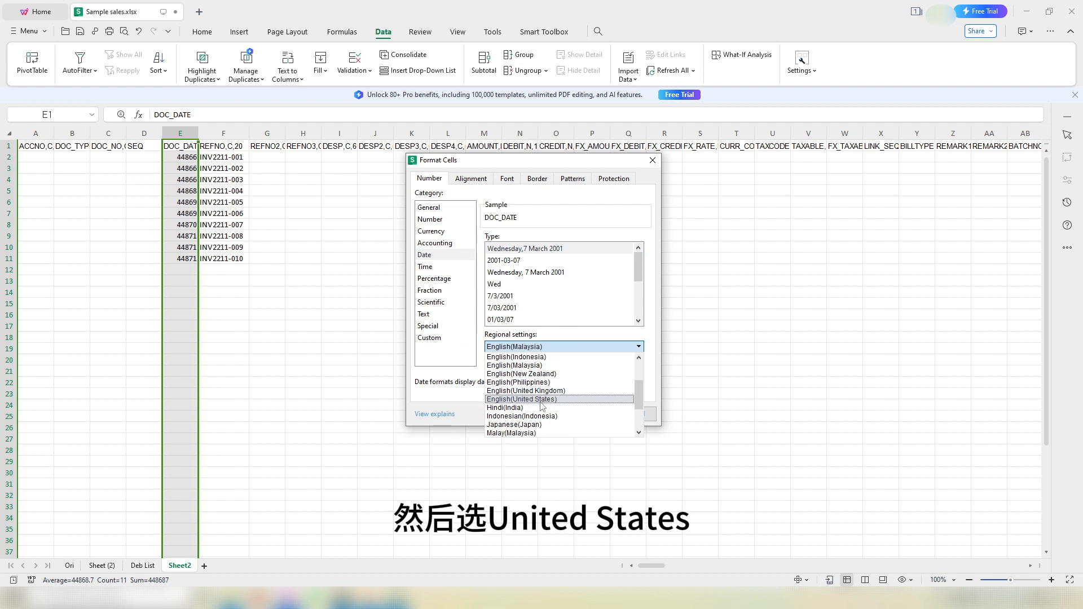
click(551, 400)
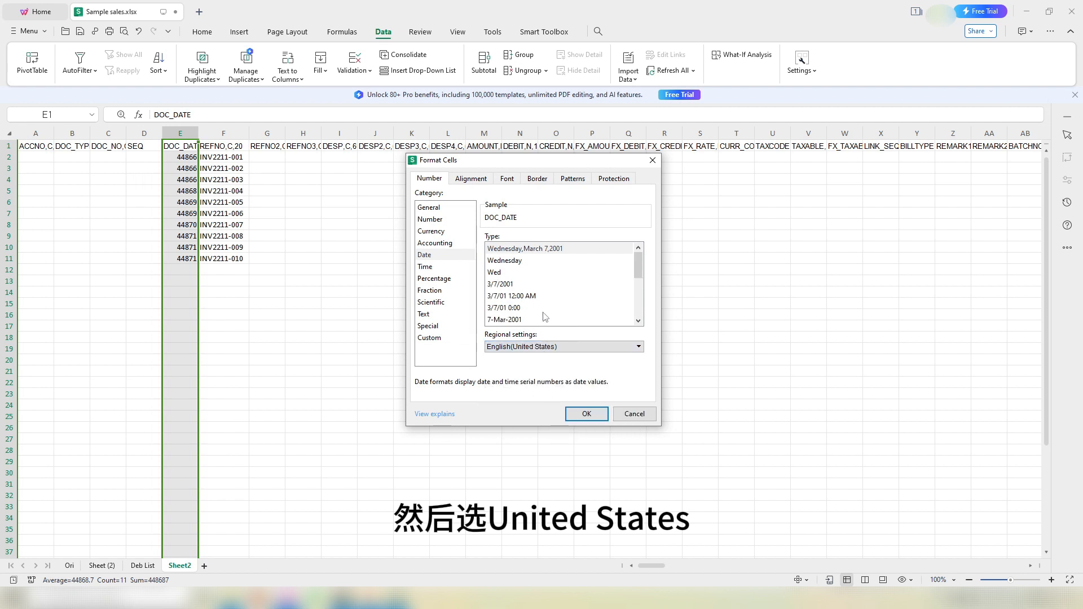
click(508, 286)
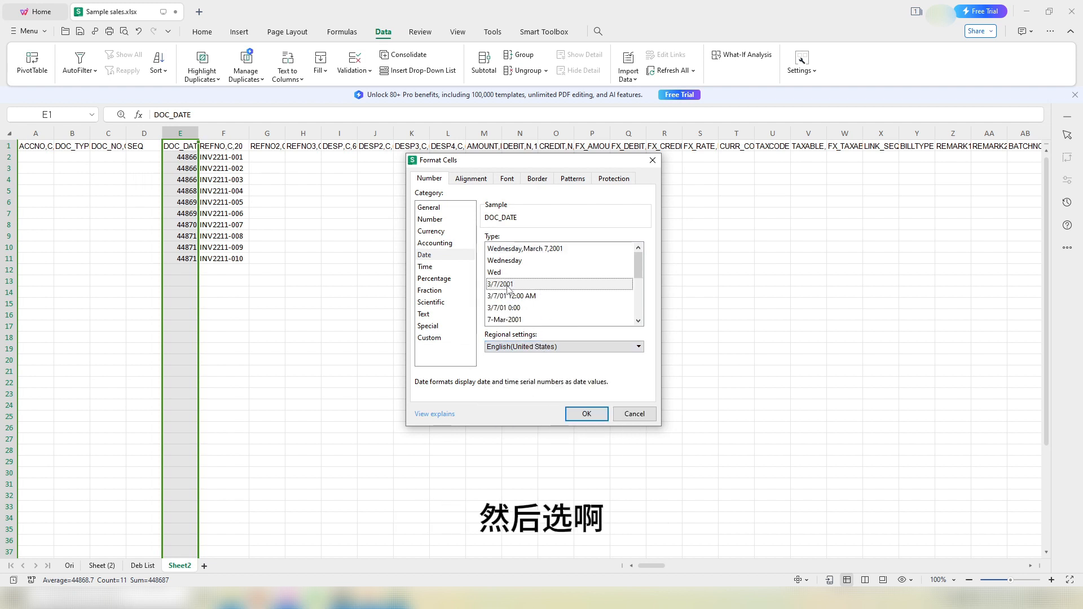
click(579, 411)
click(310, 271)
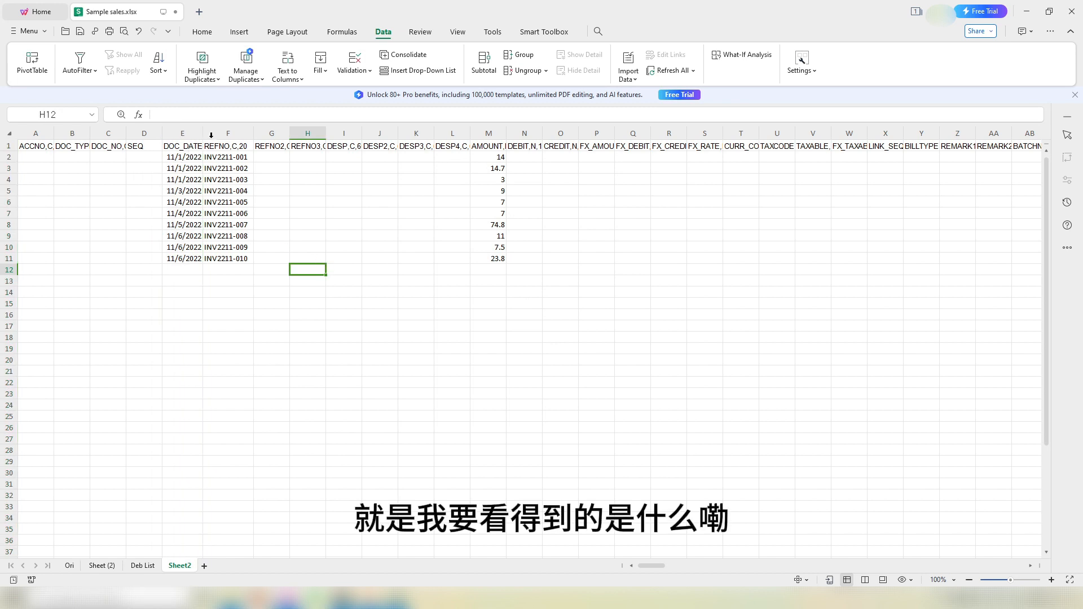
drag(206, 133, 214, 134)
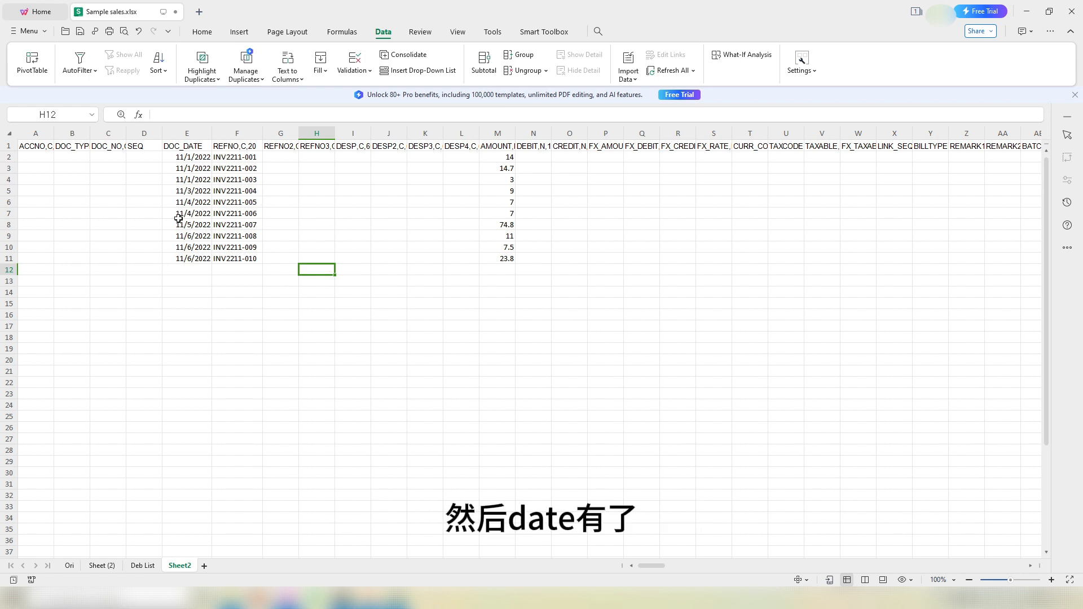
Step: Enter GL in B2 and '00000001 in C2, filling document numbers down to 00000010
click(69, 161)
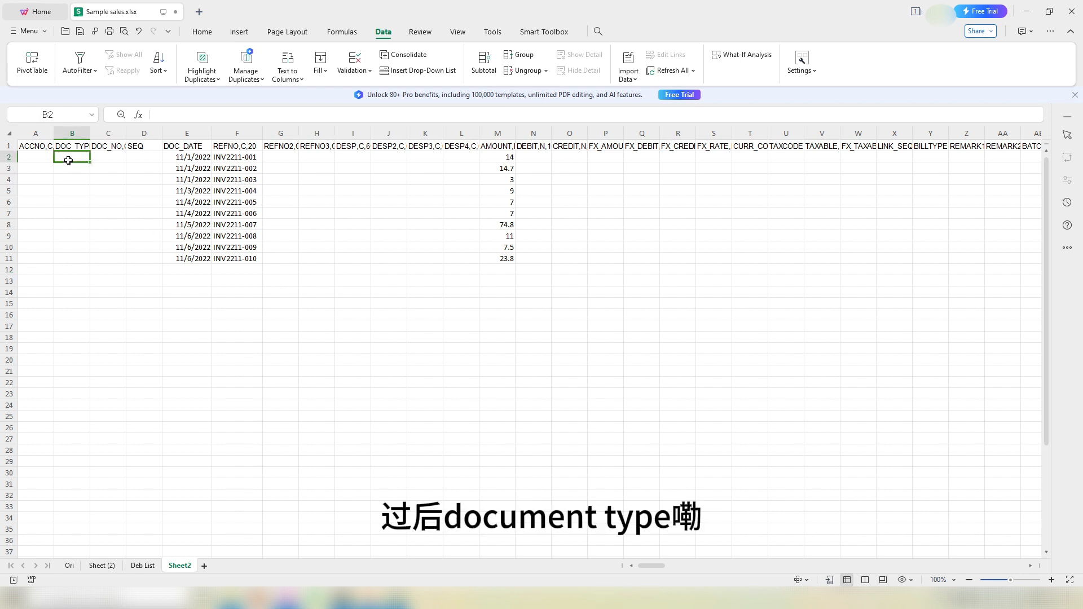
text(Gl)
key(Return)
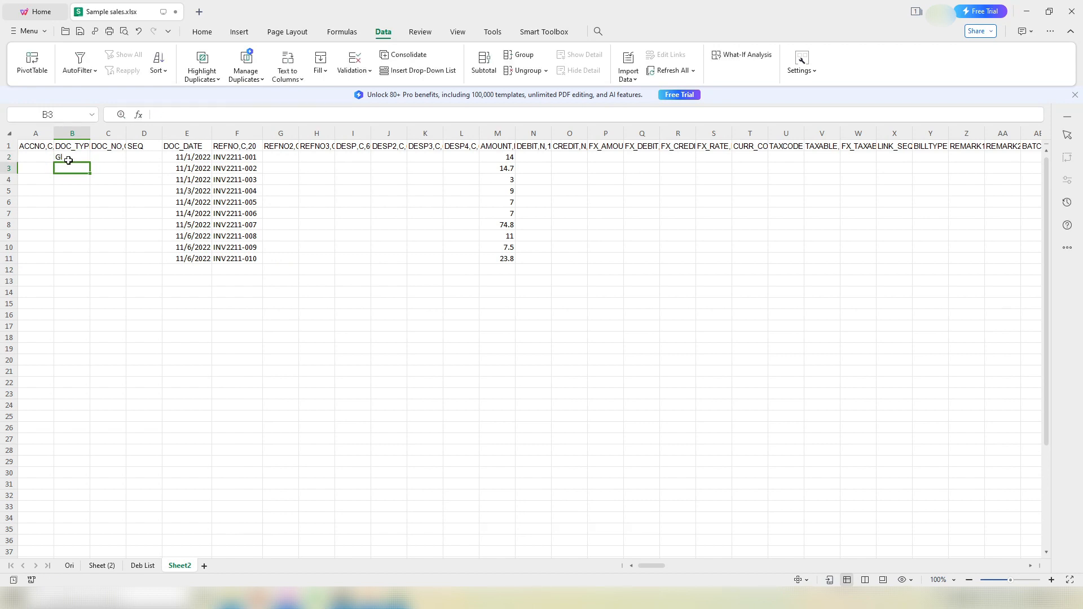
click(68, 161)
text(GL)
key(Return)
click(109, 157)
text('000000)
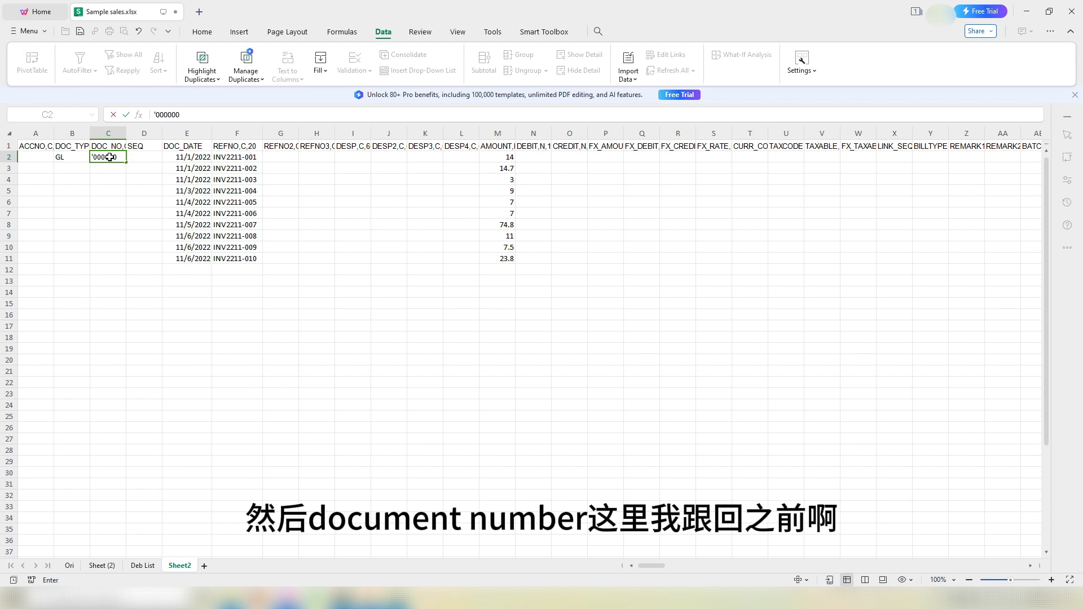
text(0)
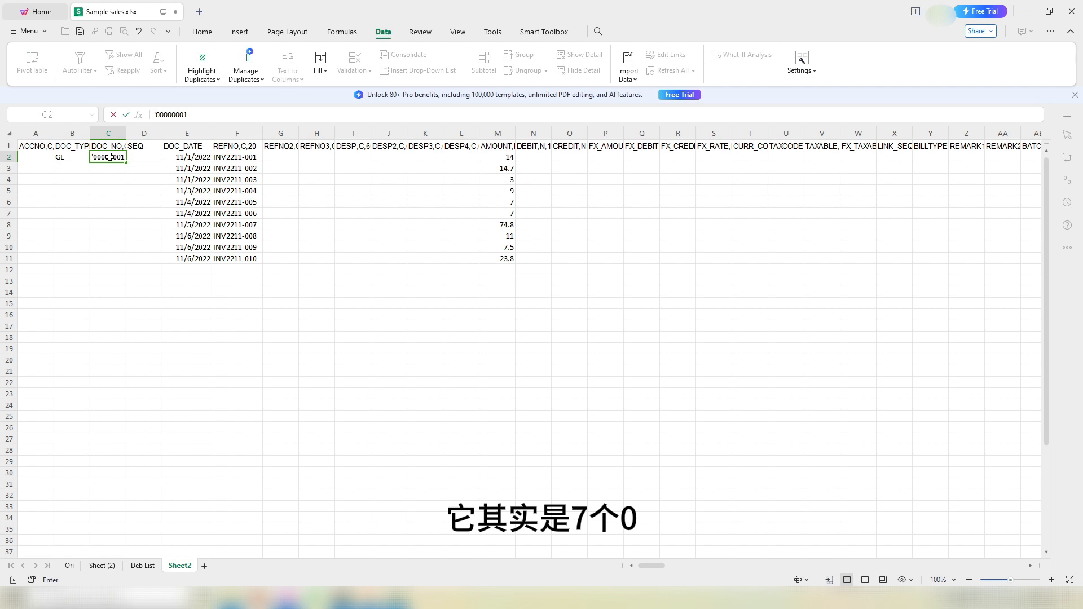
text(1)
key(Return)
click(110, 158)
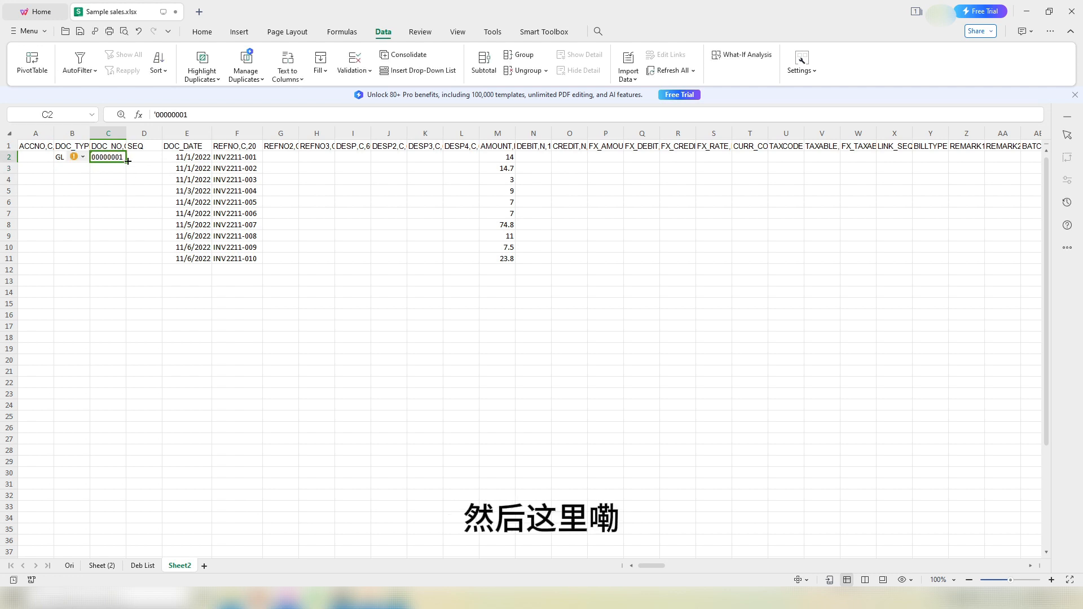
double_click(128, 161)
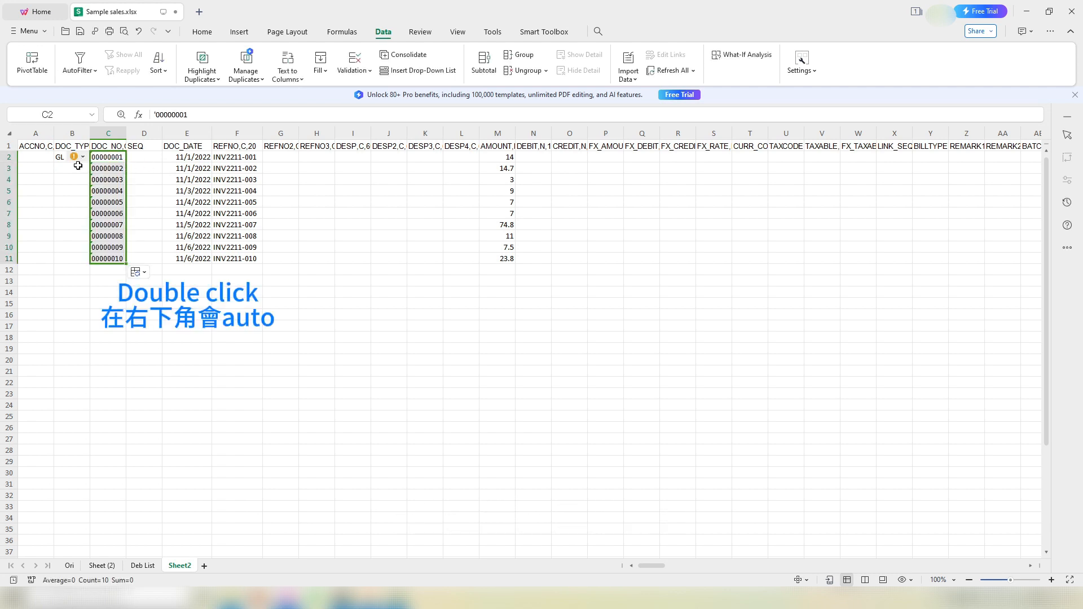
Step: Fill GL down to row 11 and SEQ 1 into D2:D11
click(60, 159)
double_click(90, 162)
click(139, 159)
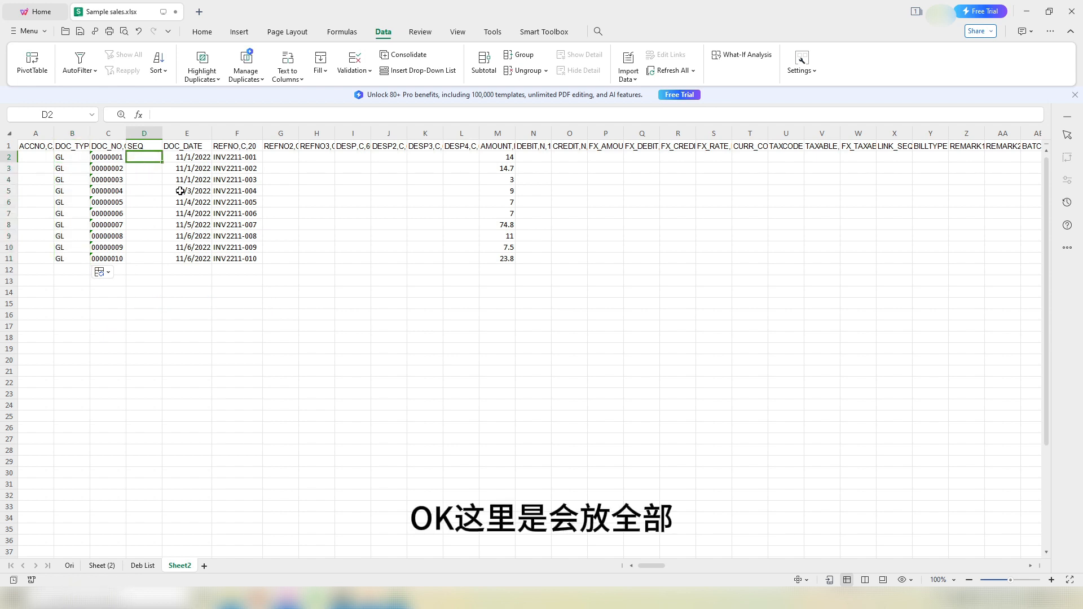
key(Down)
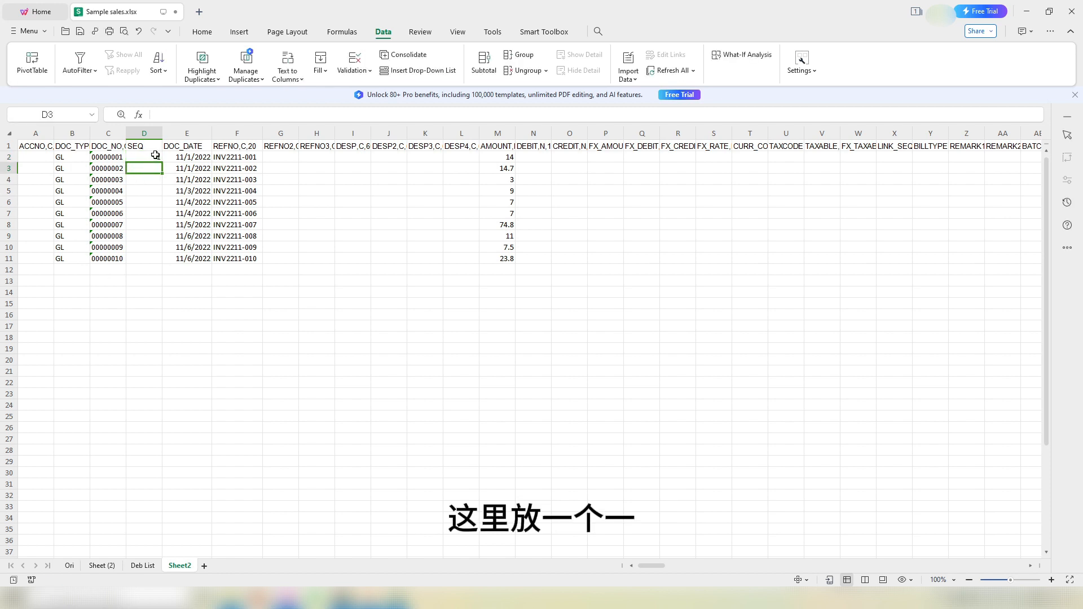
text(1)
key(Return)
drag(145, 159, 148, 172)
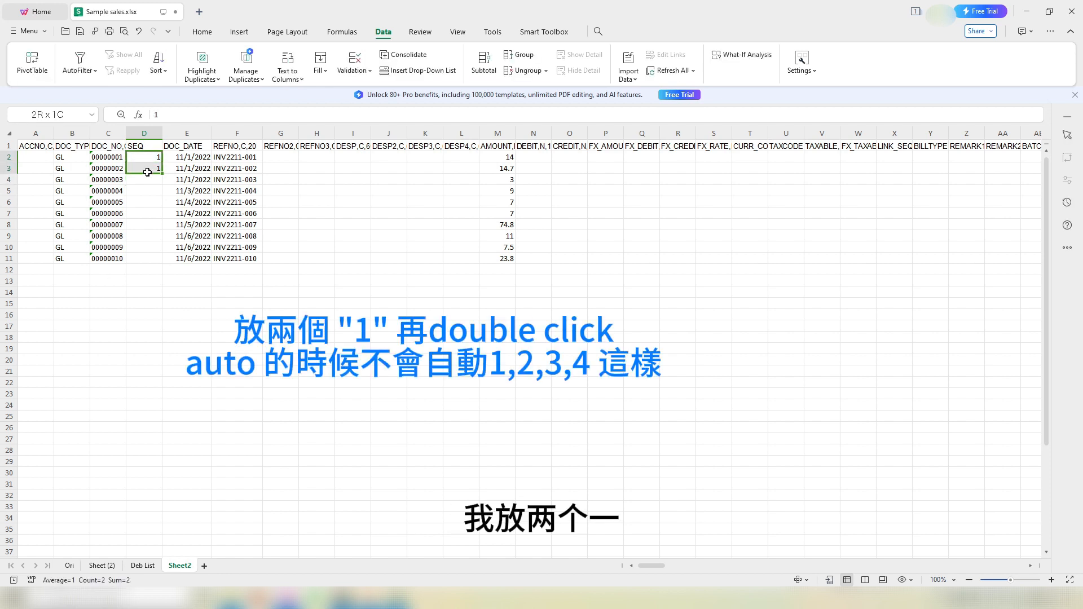
double_click(164, 175)
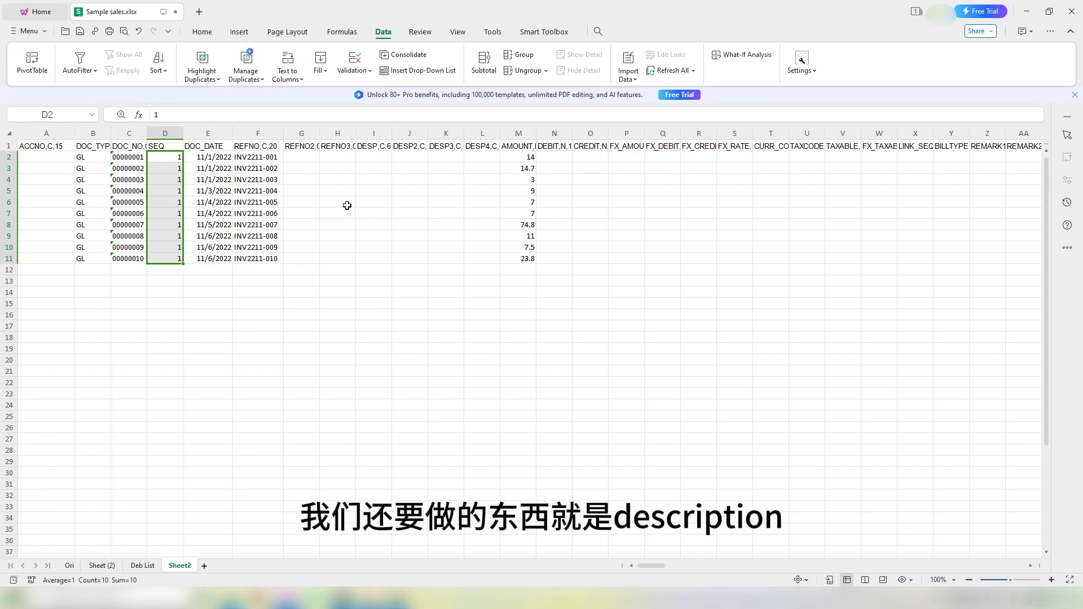
drag(379, 158, 372, 256)
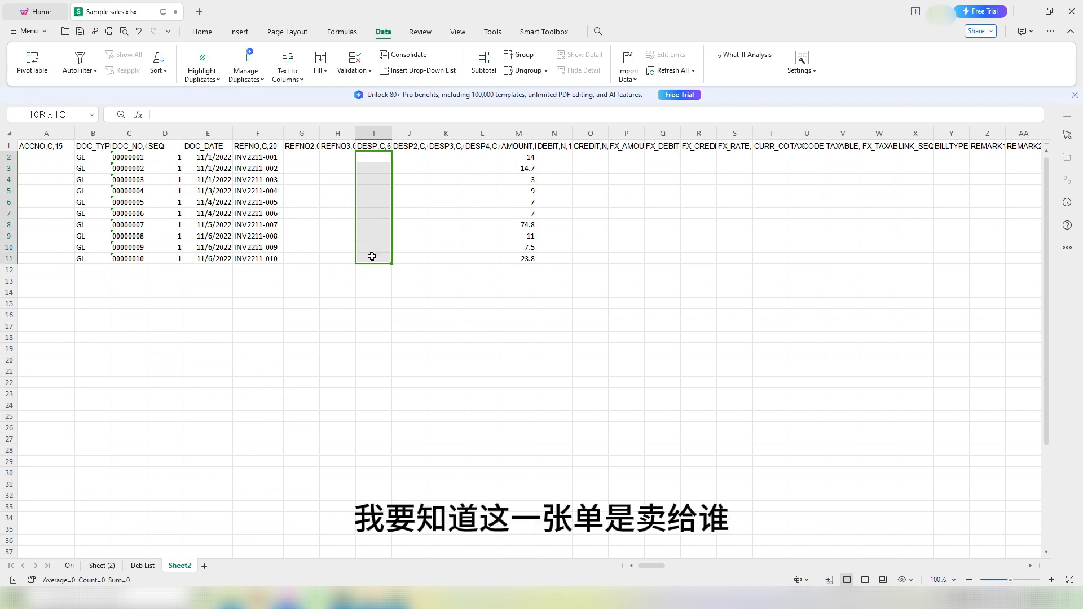
click(273, 159)
click(379, 159)
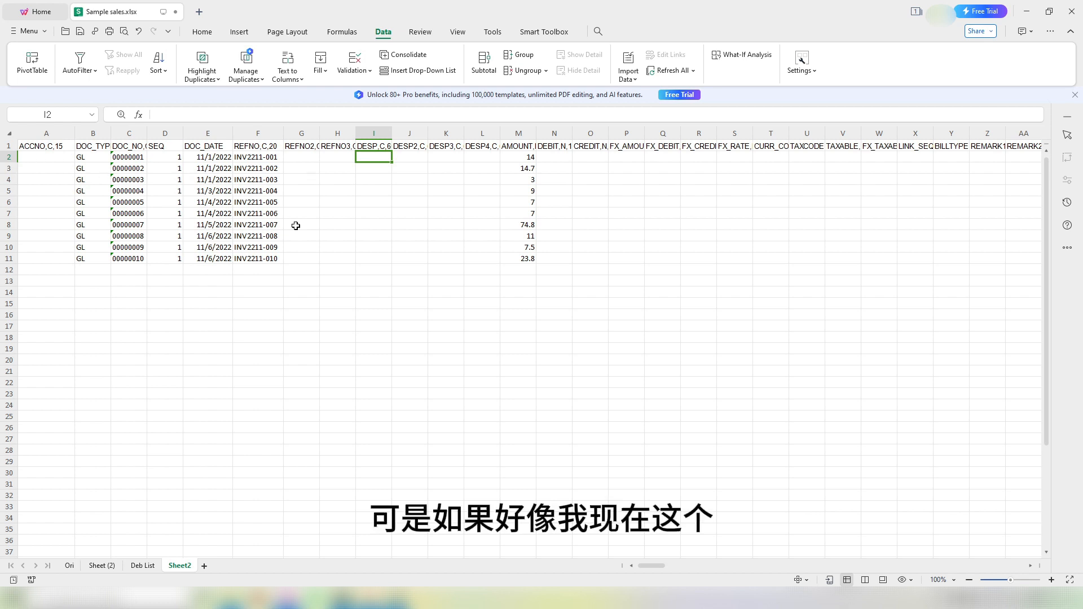
Step: Start an XLOOKUP in I2 matching F2 against the absolute range 'Sheet (2)'!$O$14:$O$61
click(116, 566)
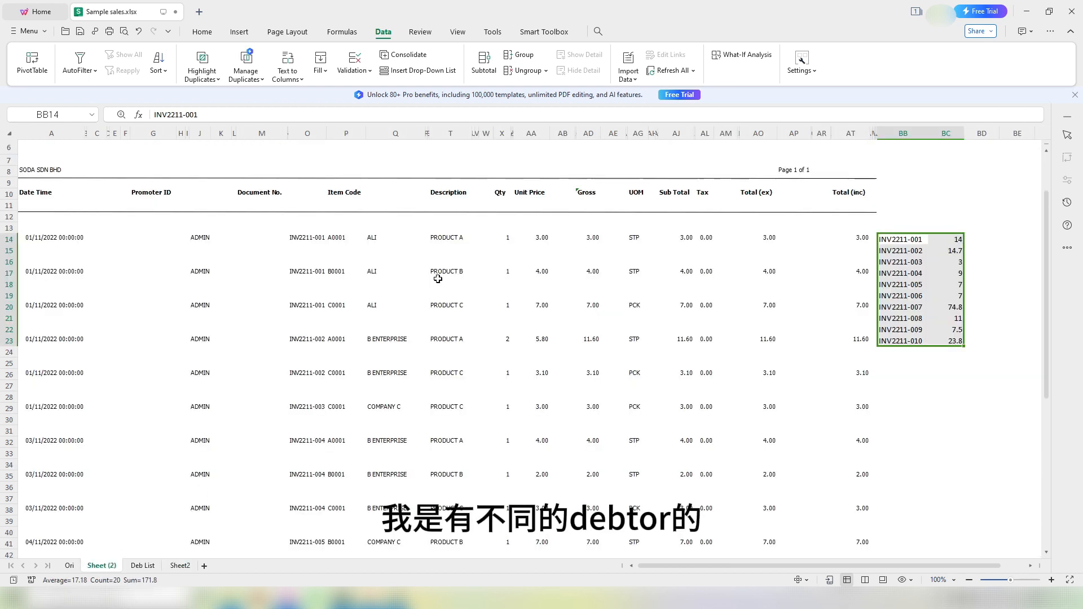
drag(385, 242, 385, 340)
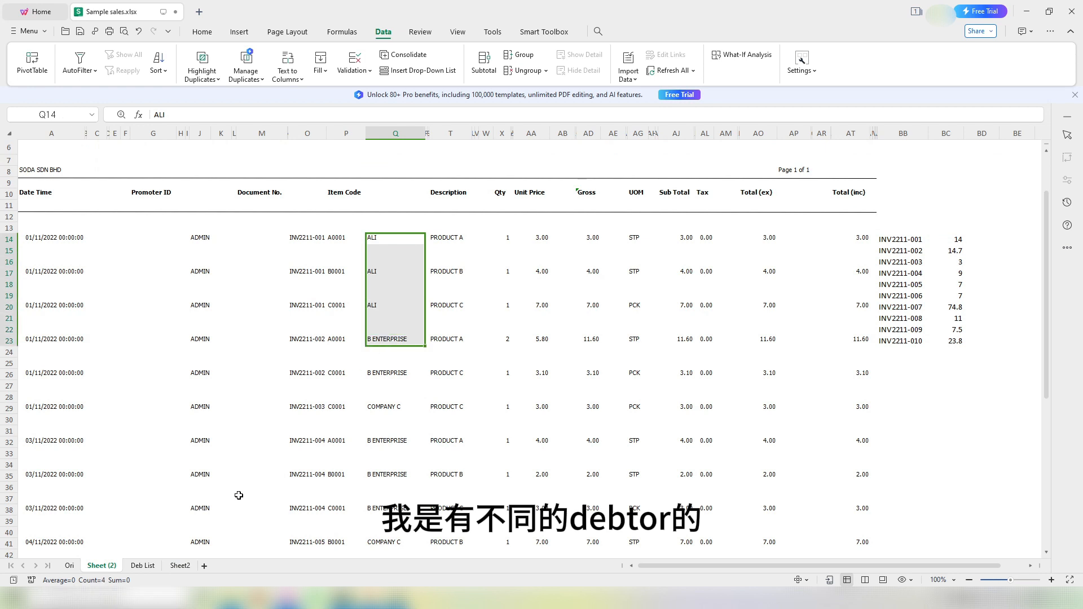
click(180, 566)
text(=)
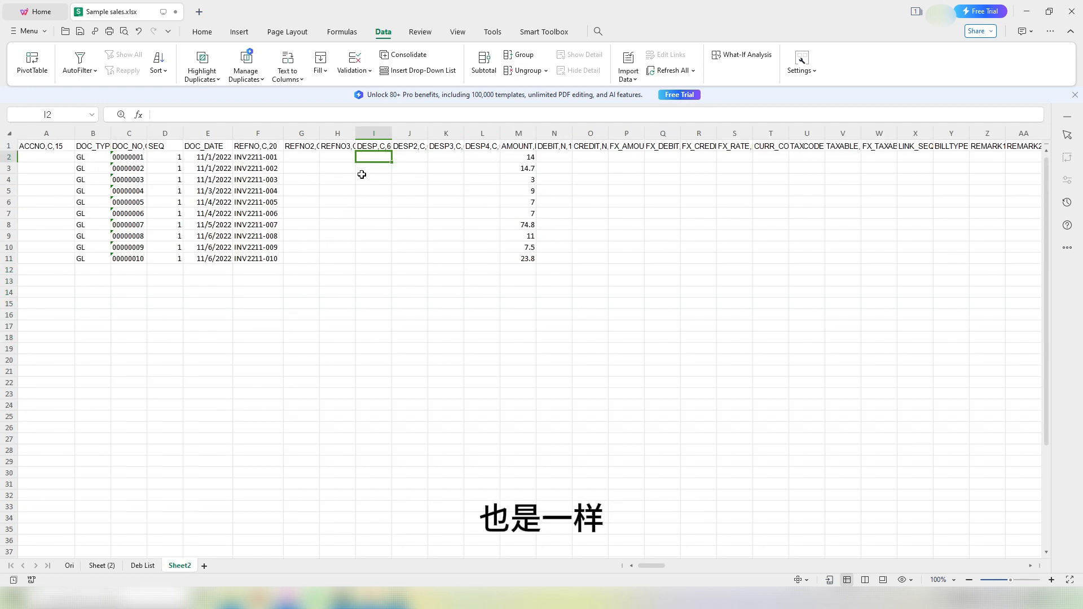
text(xlookup()
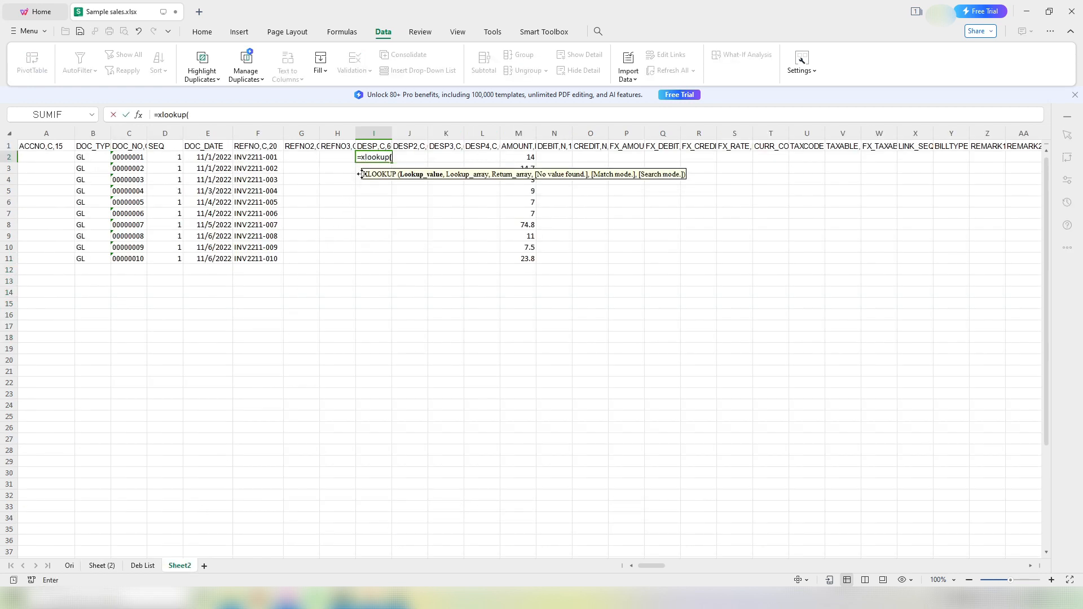
click(259, 156)
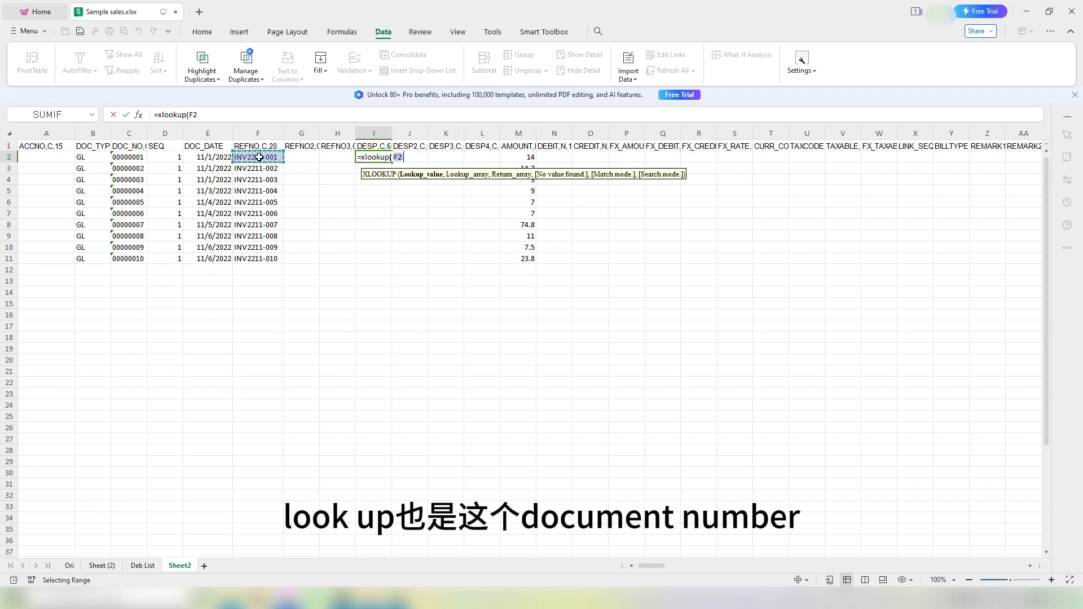
text(,)
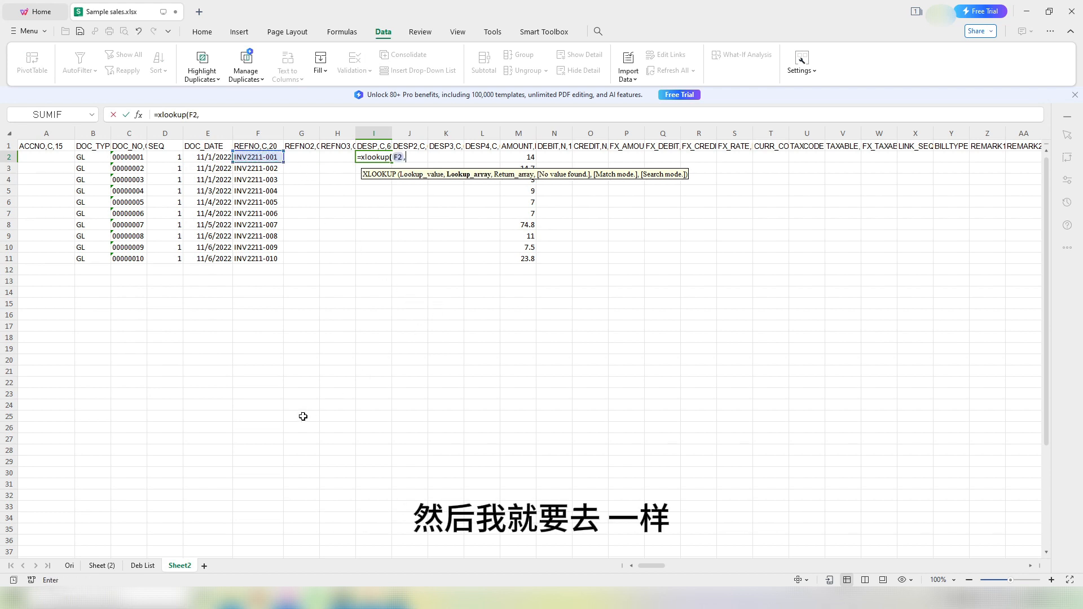
click(96, 567)
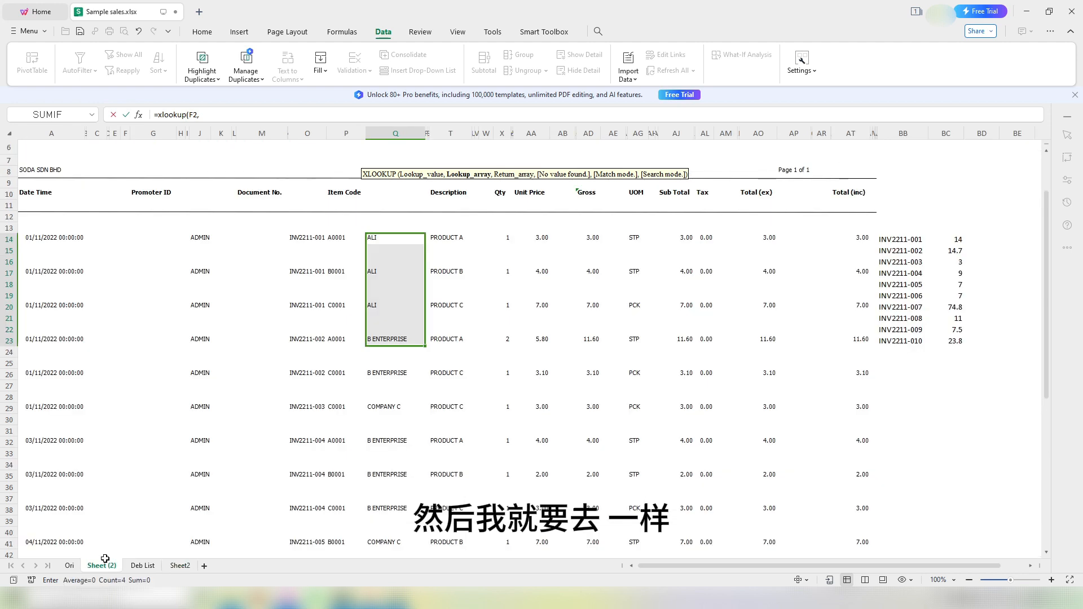
click(292, 239)
scroll(285, 379, down, 12)
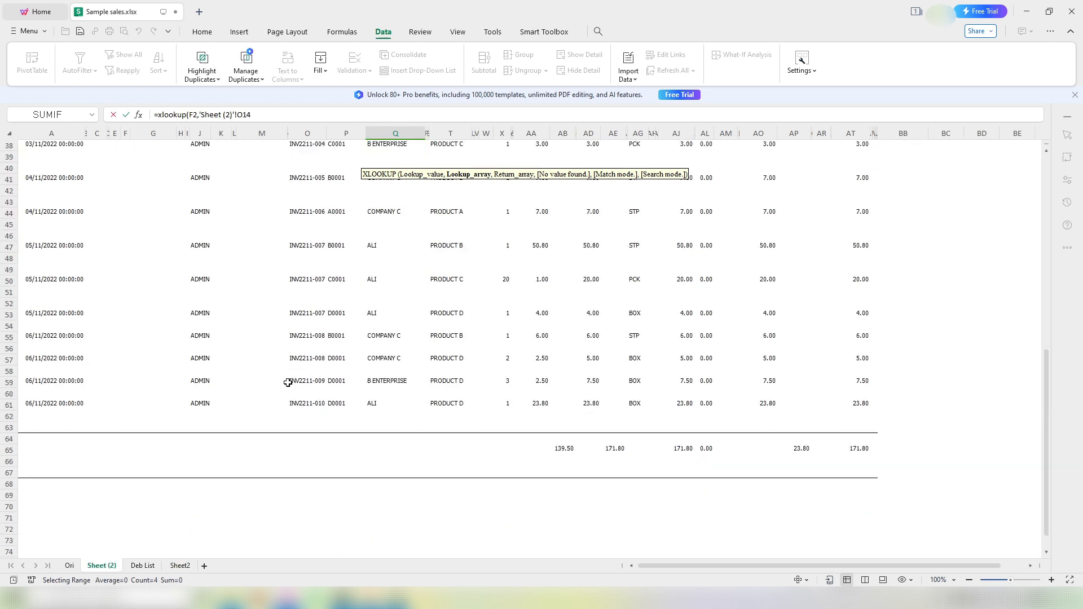
shift+click(294, 370)
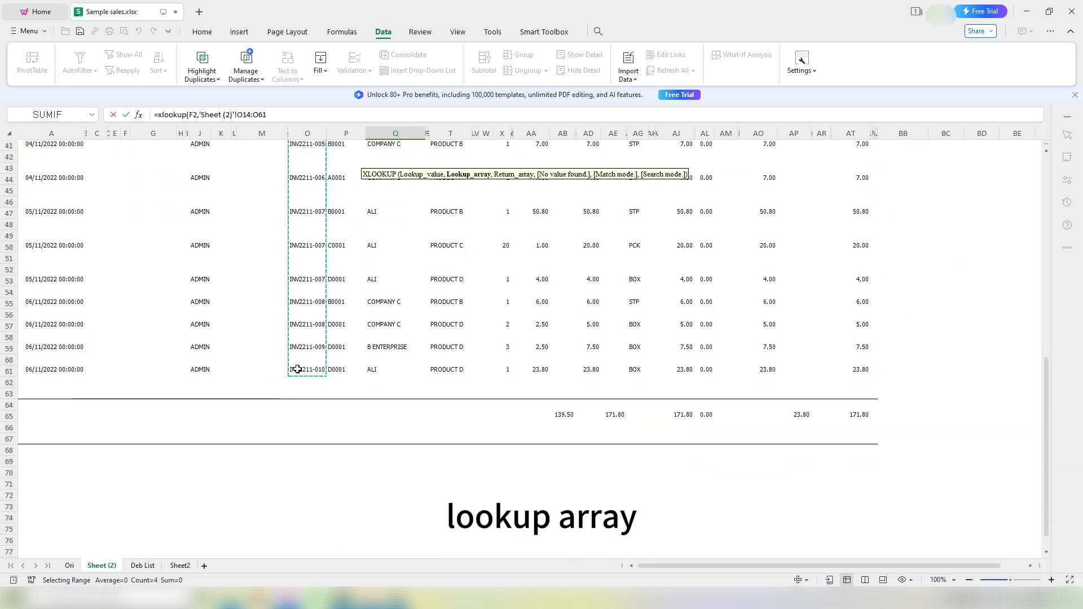
scroll(414, 390, up, 9)
scroll(413, 390, up, 3)
key(F4)
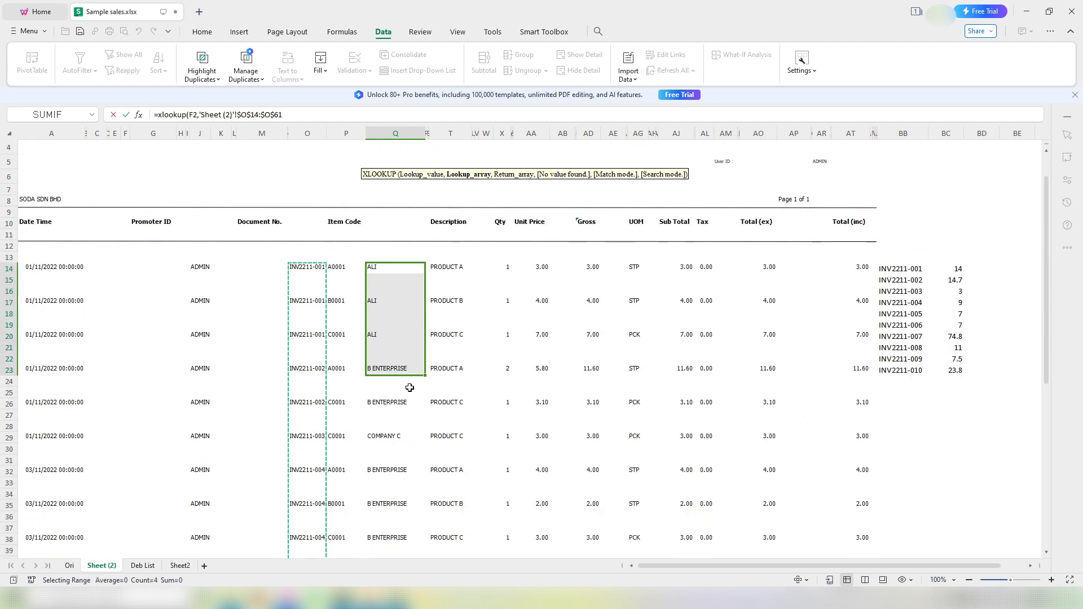
text(,)
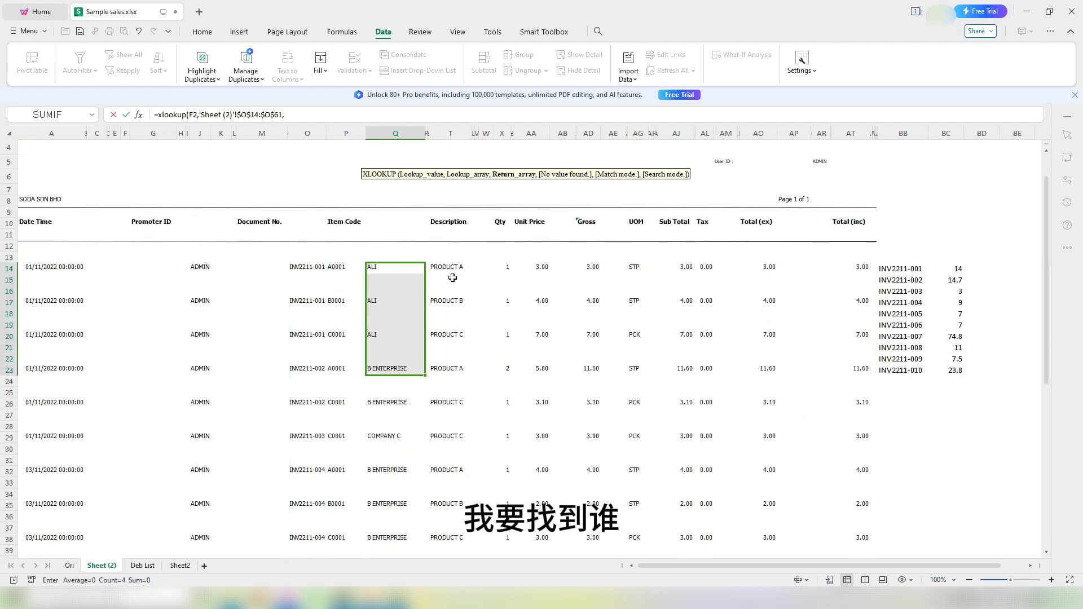
Step: Return debtor names from $Q$14:$Q$61 and fill the lookup down to I11
click(382, 271)
scroll(402, 399, down, 8)
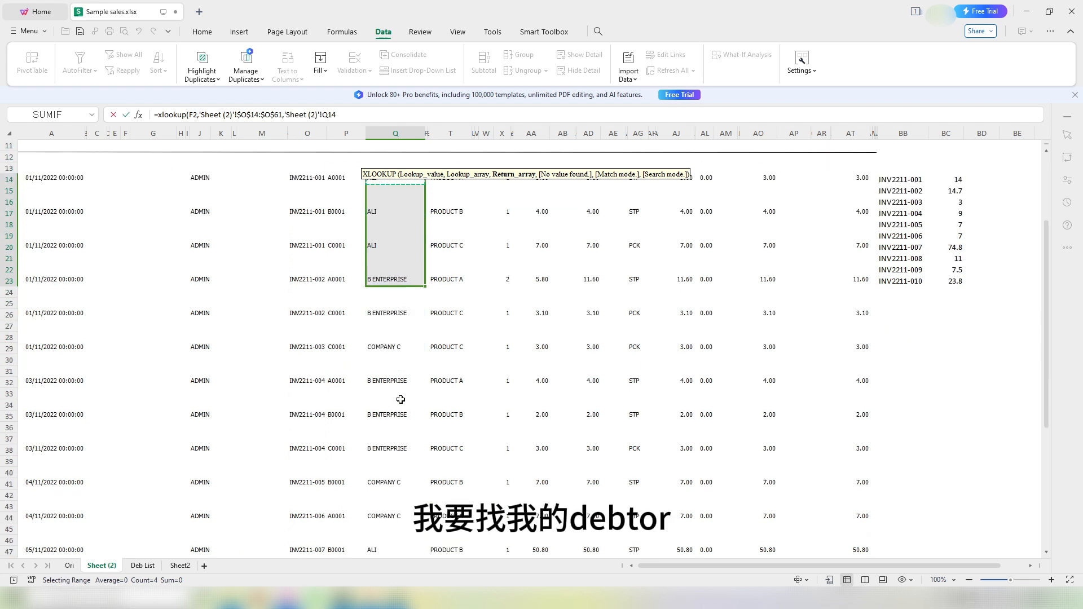
shift+click(375, 508)
scroll(415, 454, up, 5)
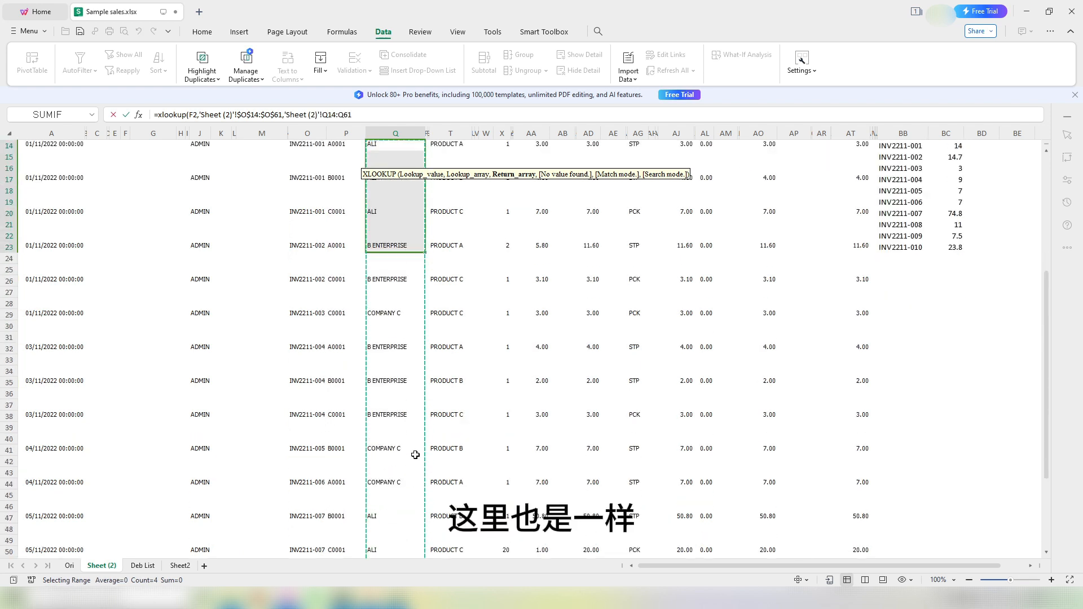
key(F4)
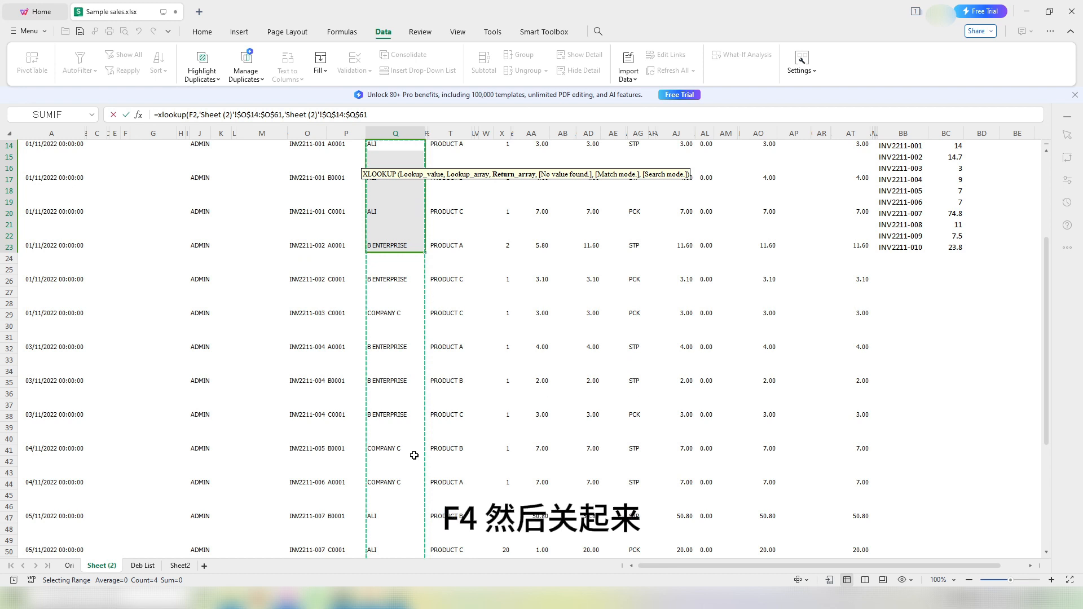
key(Return)
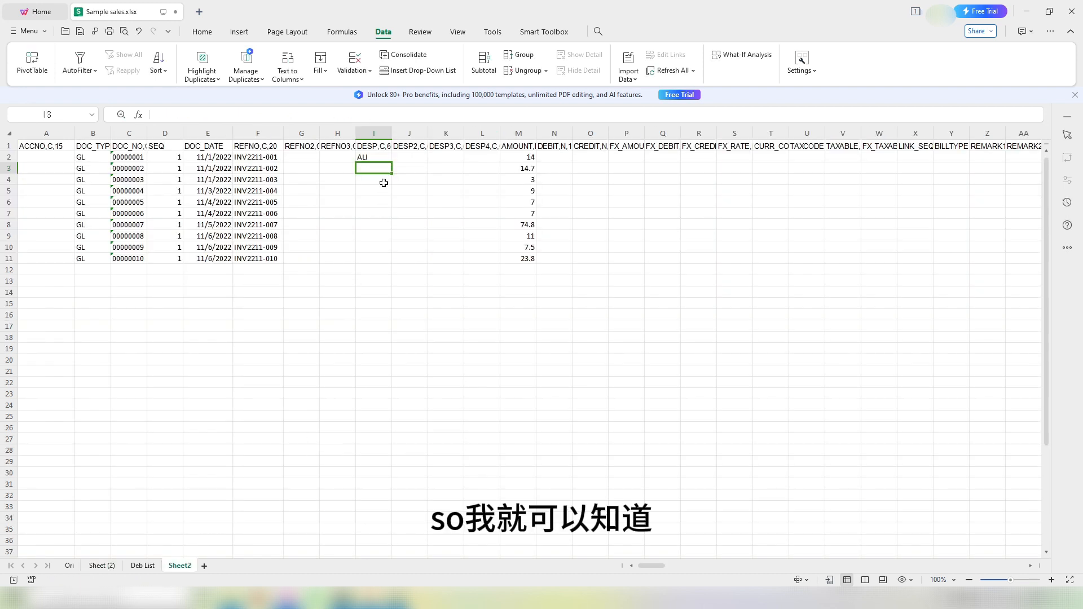
click(265, 156)
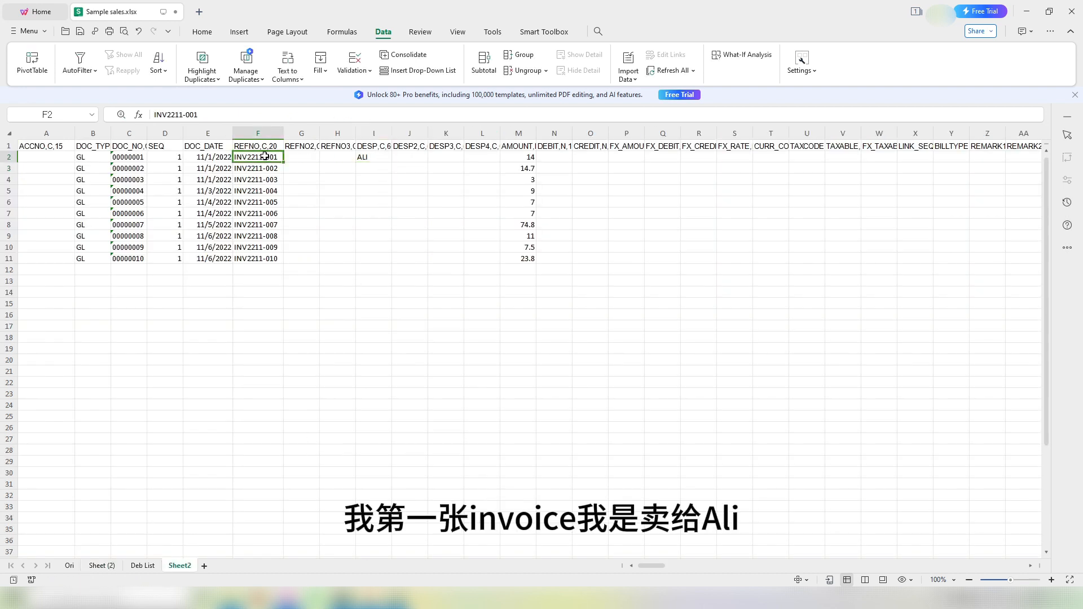
click(365, 158)
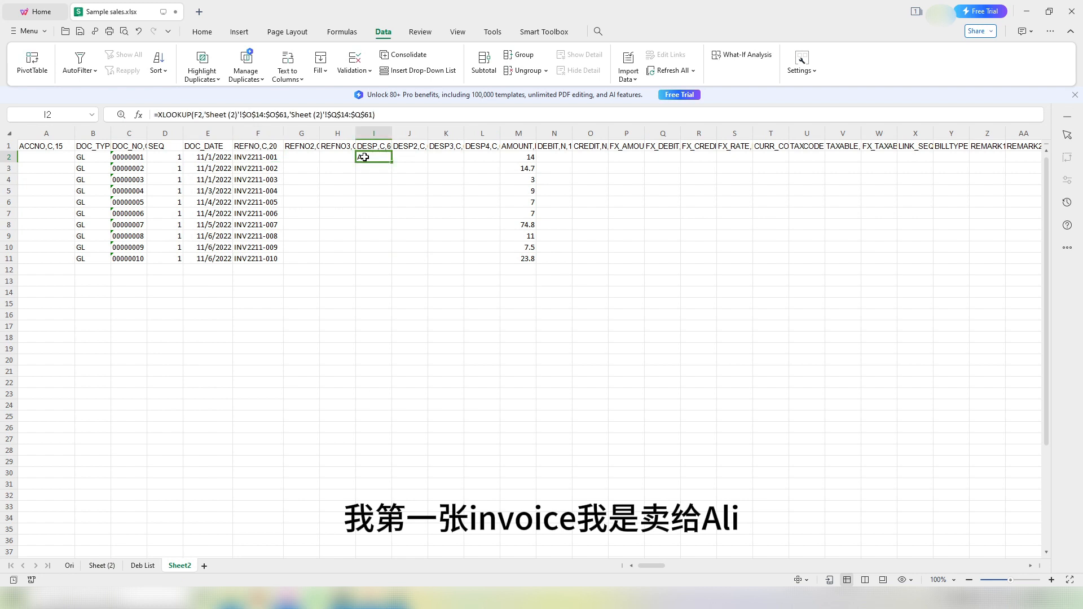
double_click(394, 164)
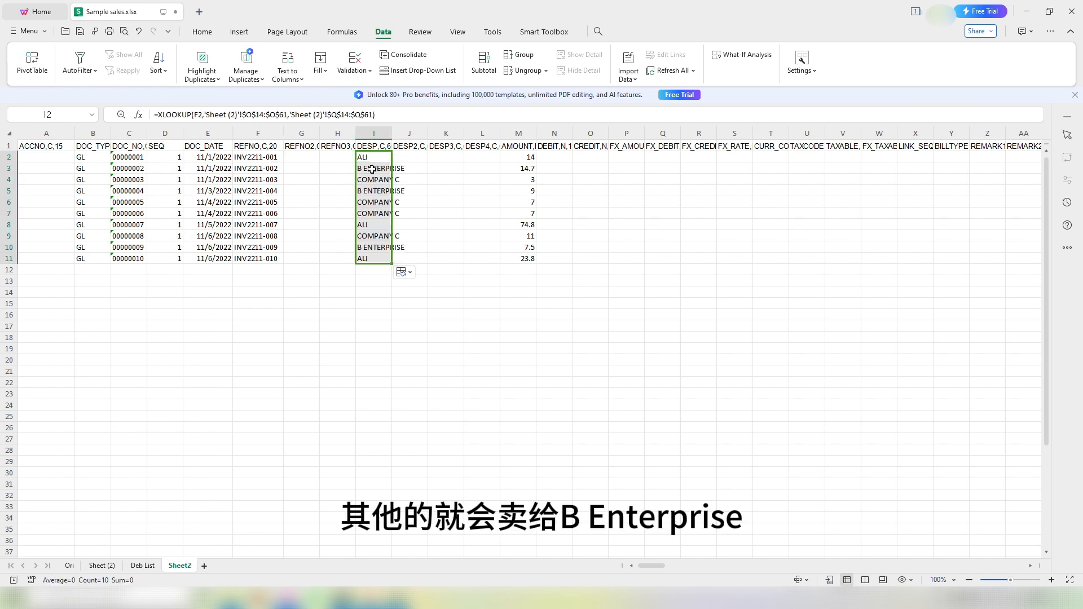
click(372, 169)
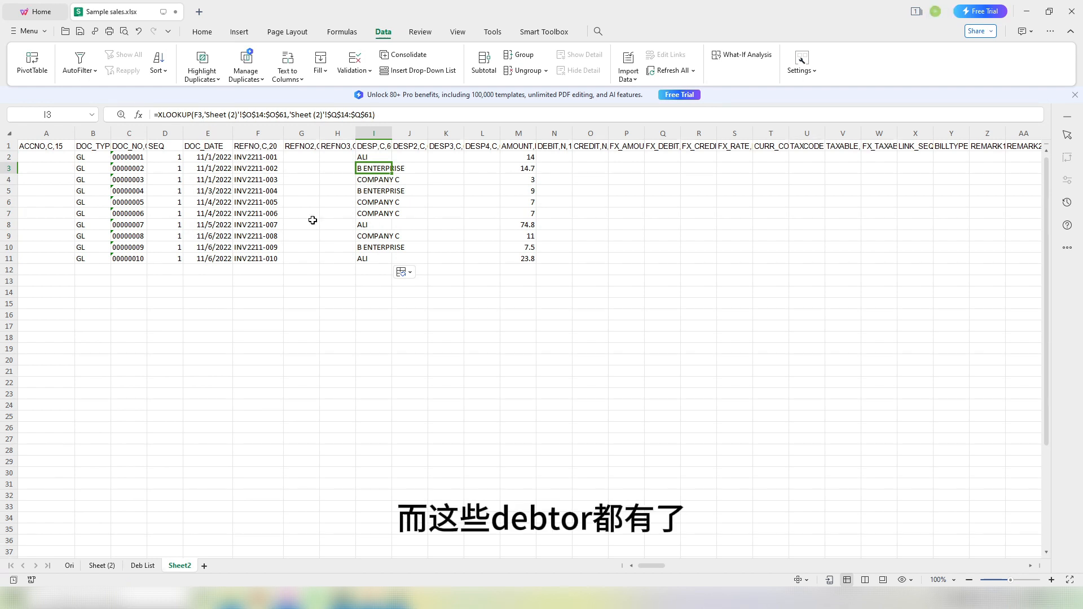
click(41, 161)
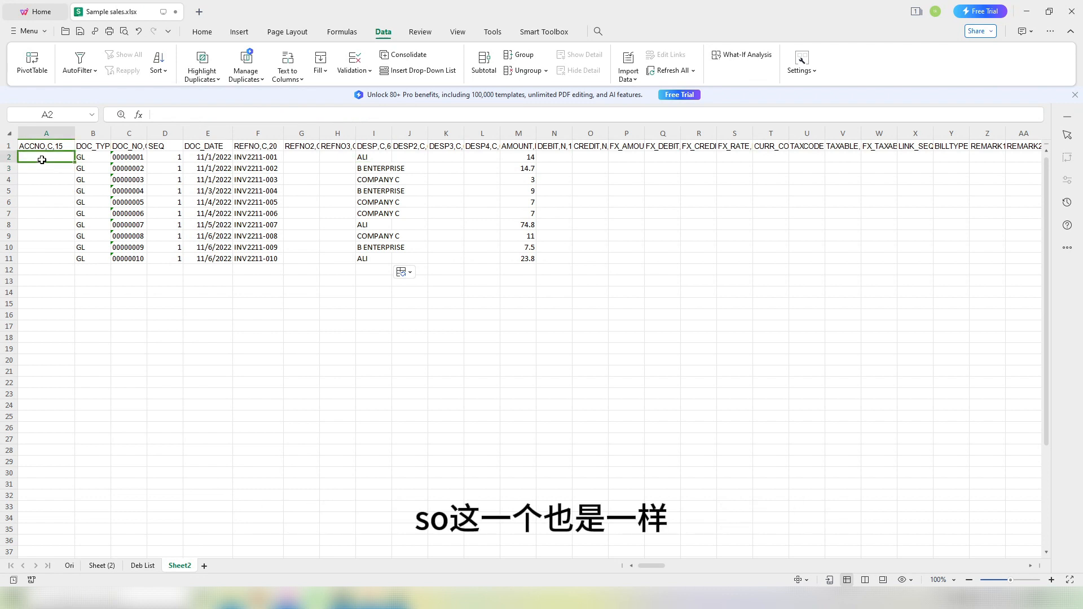
text(=xlooj)
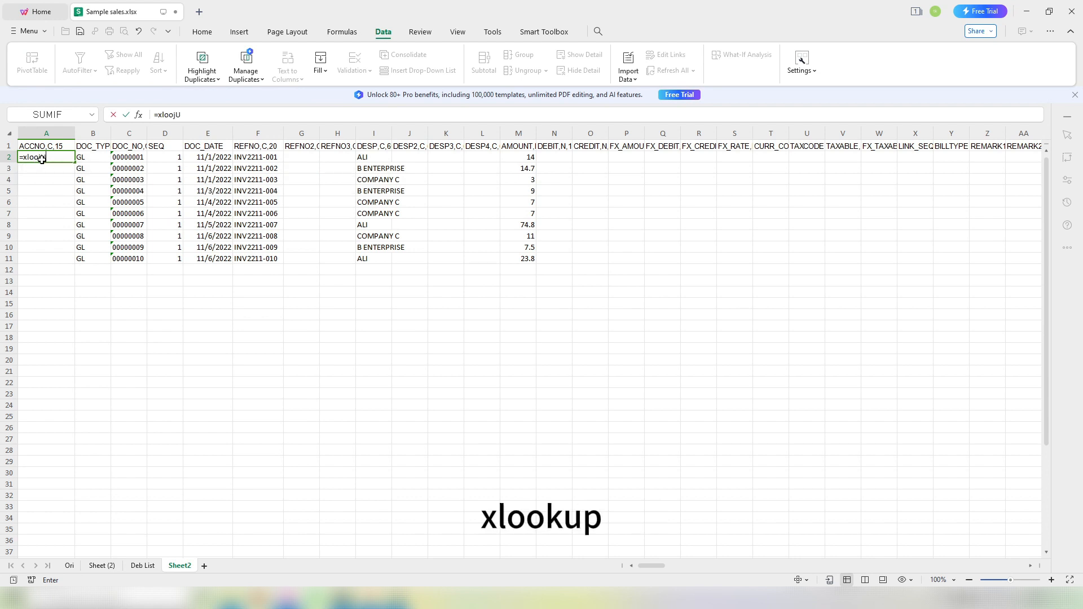
text(u)
key(BackSpace)
key(BackSpace)
text(k)
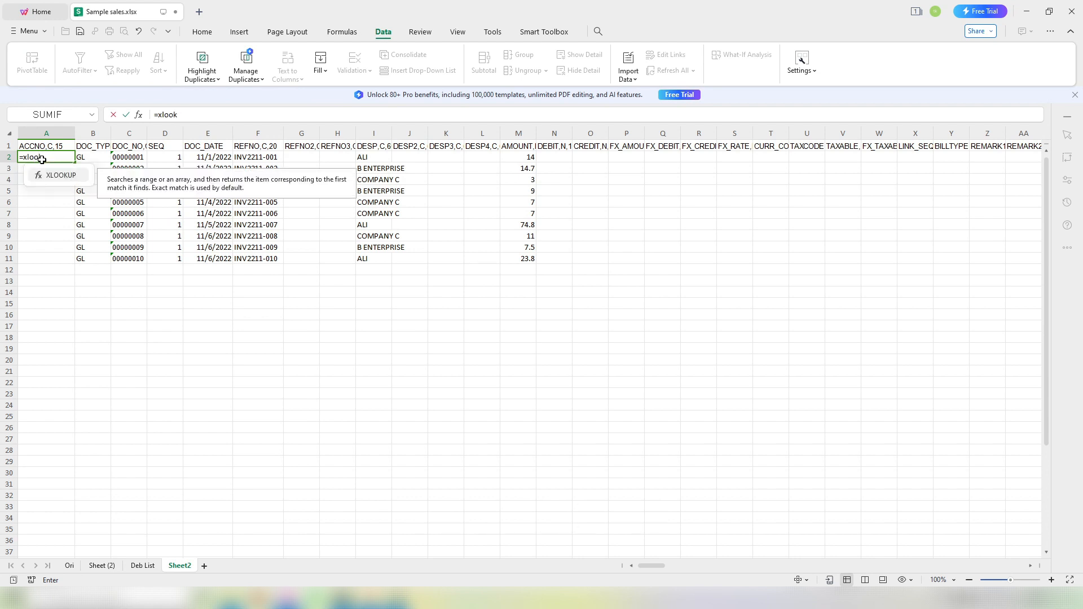
text(up()
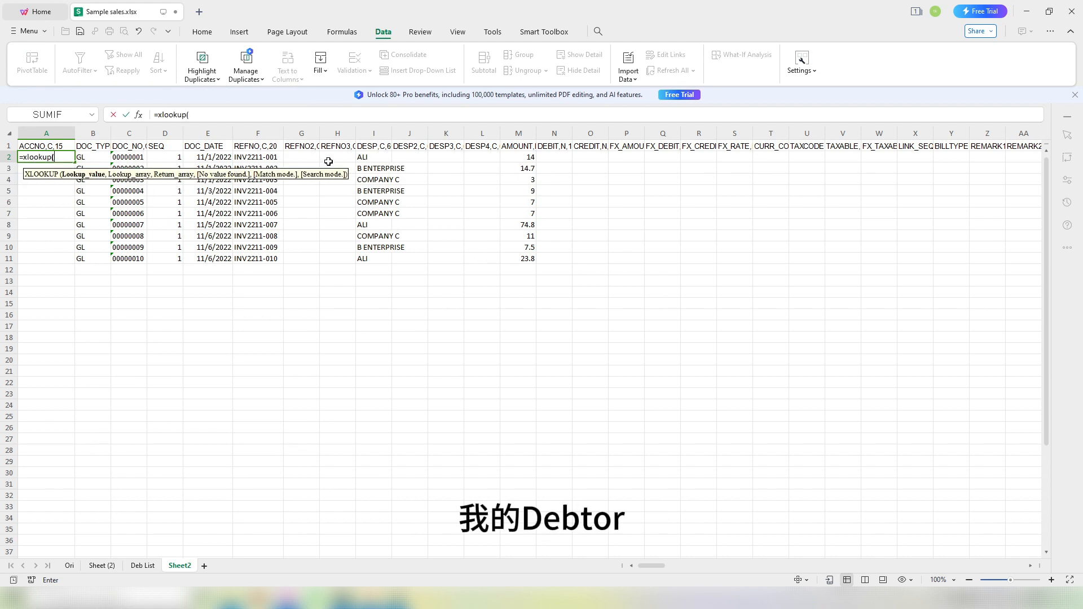
click(367, 159)
text(,)
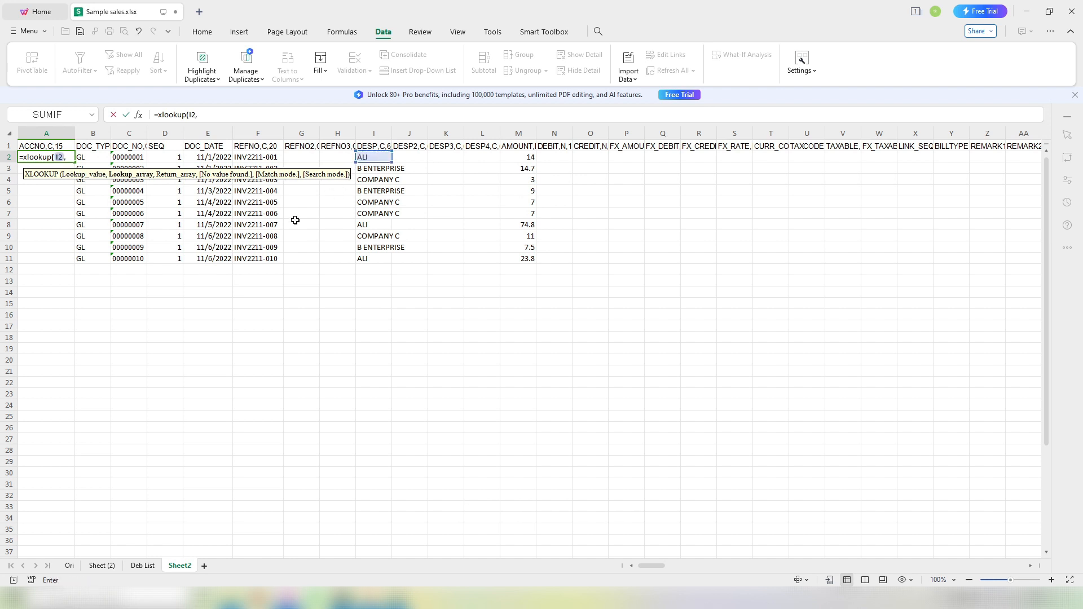
click(143, 566)
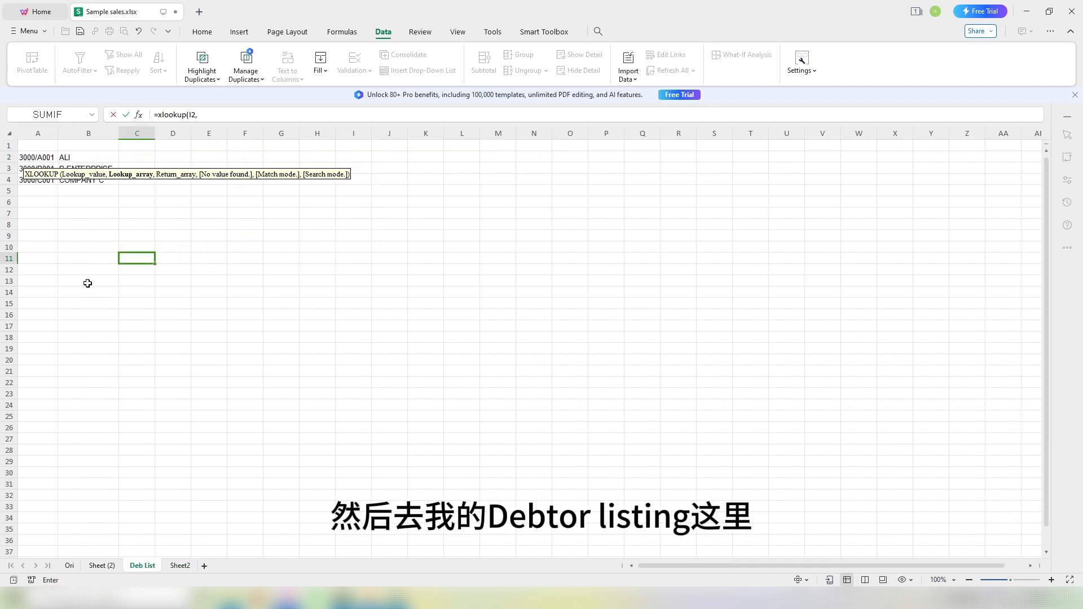
drag(81, 158, 78, 182)
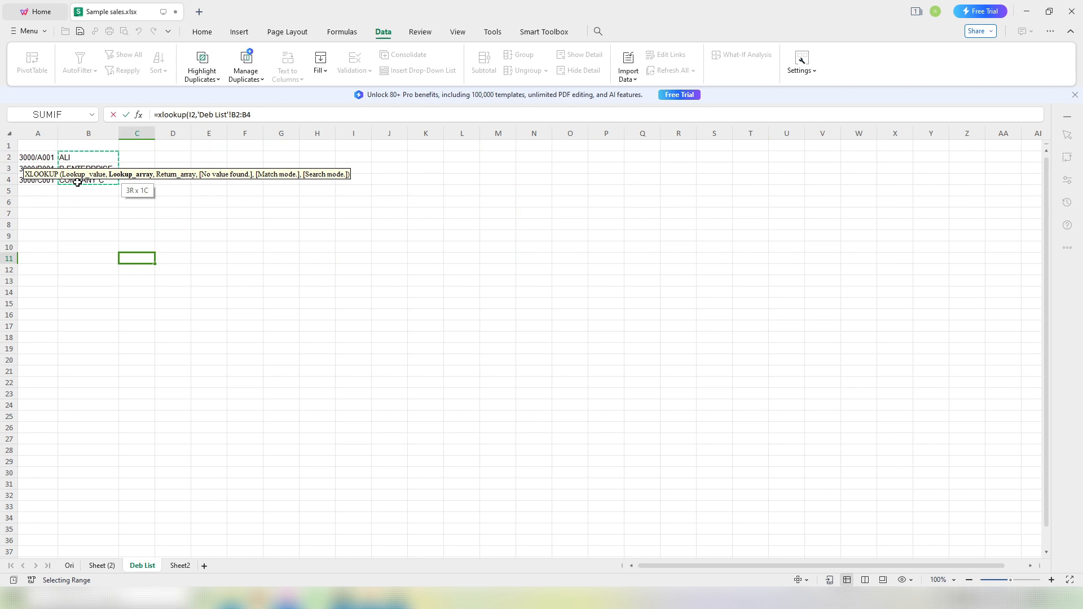
key(F4)
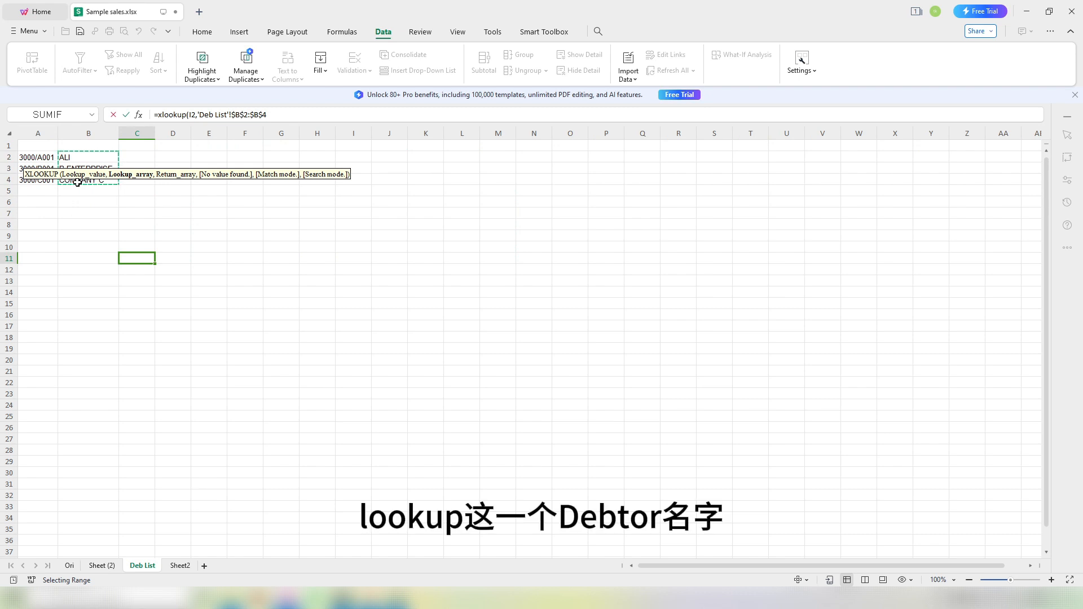
text(,)
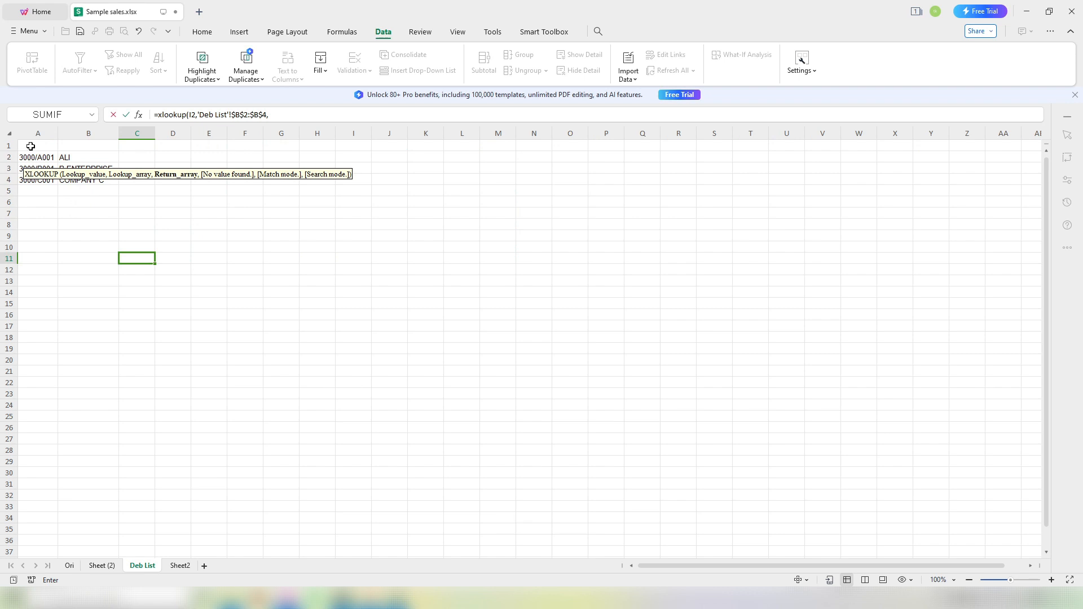
drag(29, 156, 28, 179)
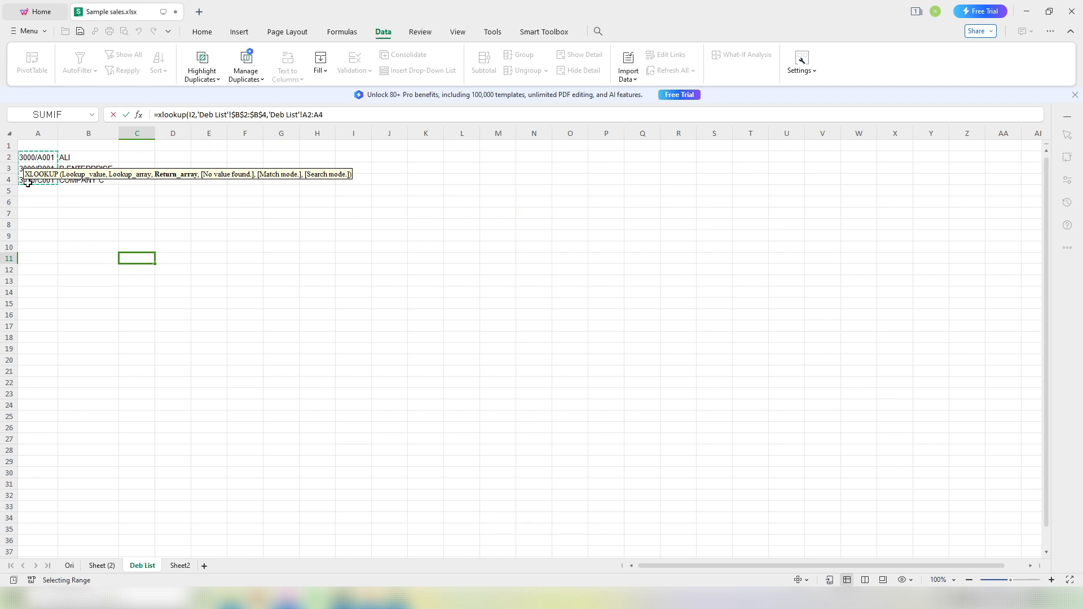
key(F4)
text())
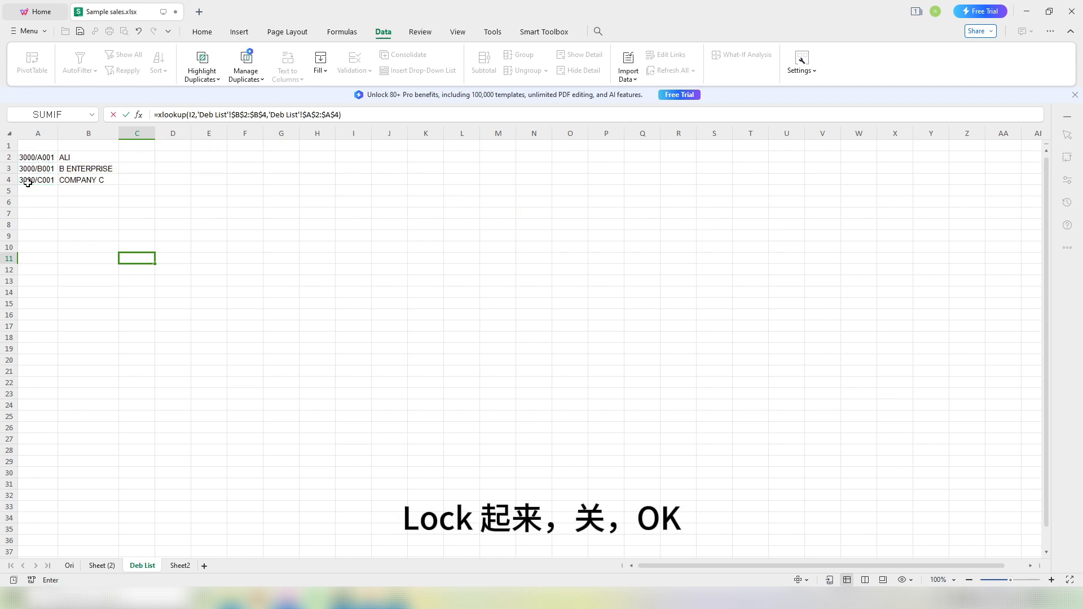
key(Return)
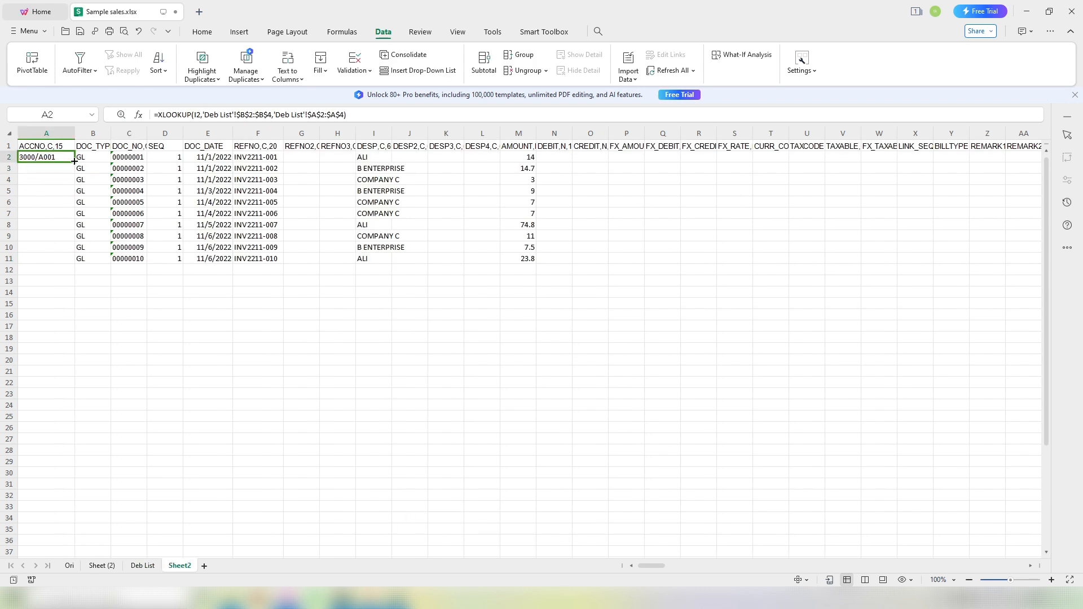
double_click(73, 161)
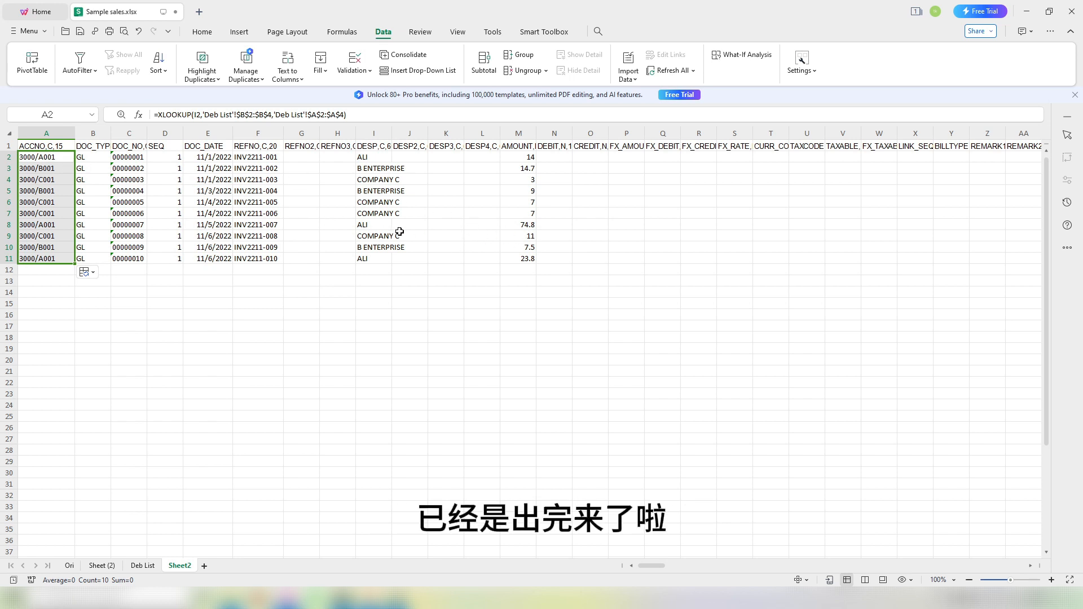
drag(46, 157, 51, 258)
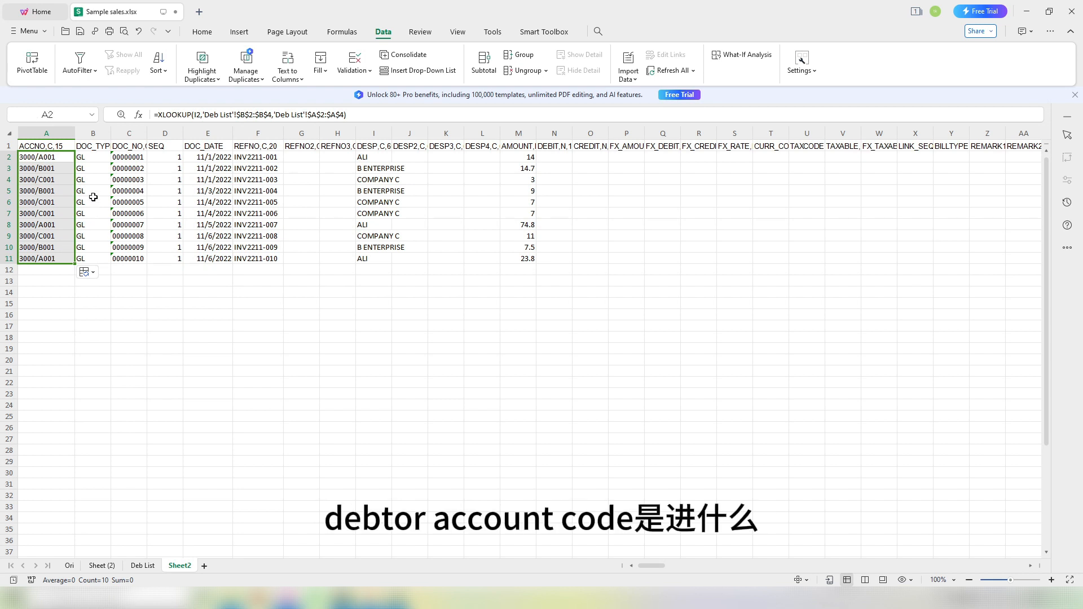
drag(386, 161, 362, 263)
drag(270, 155, 251, 258)
drag(209, 159, 208, 258)
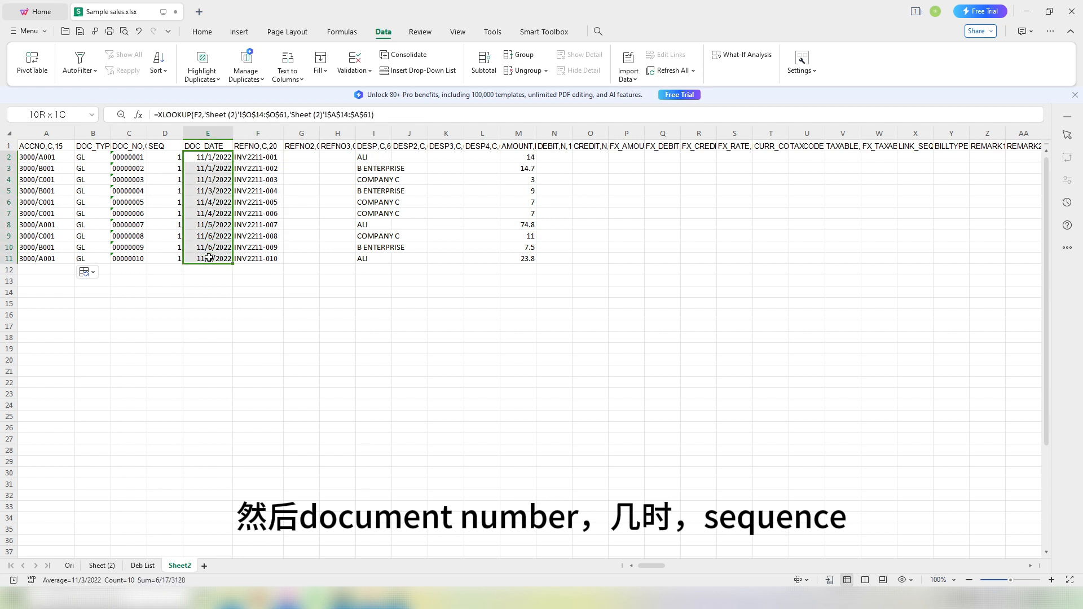
drag(165, 158, 163, 248)
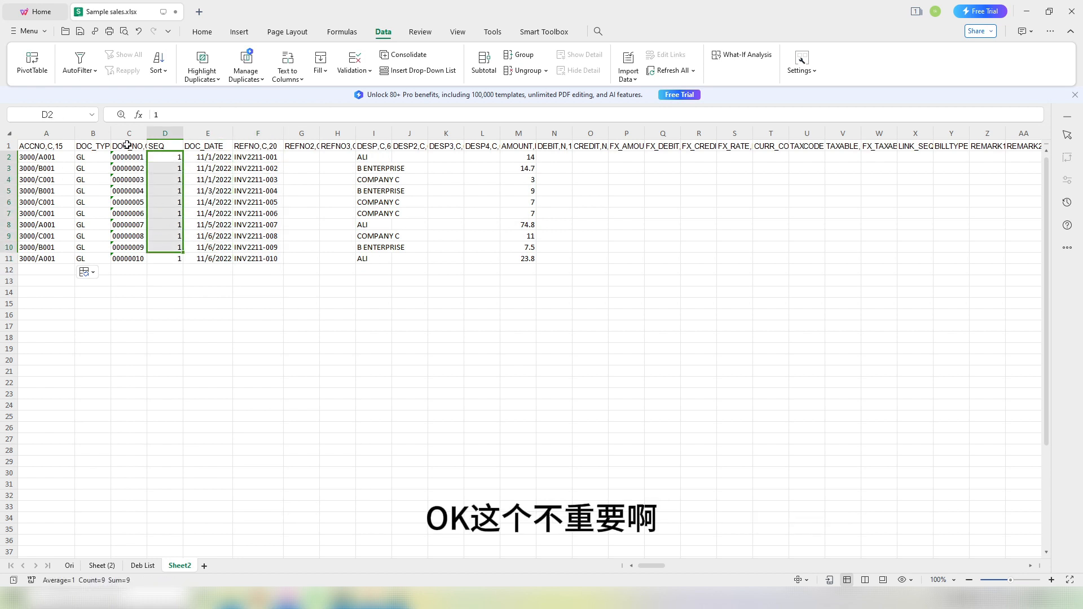
drag(51, 157, 41, 237)
drag(230, 159, 254, 249)
drag(525, 158, 536, 255)
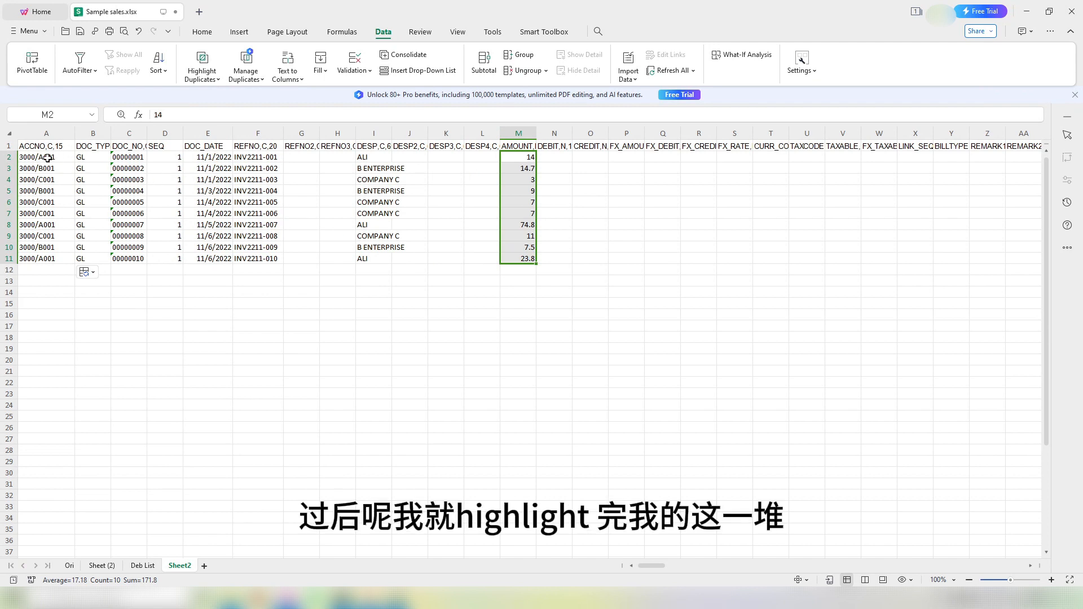
Step: Copy journal lines A2:I11 and paste the duplicate starting at A12
drag(48, 158, 369, 264)
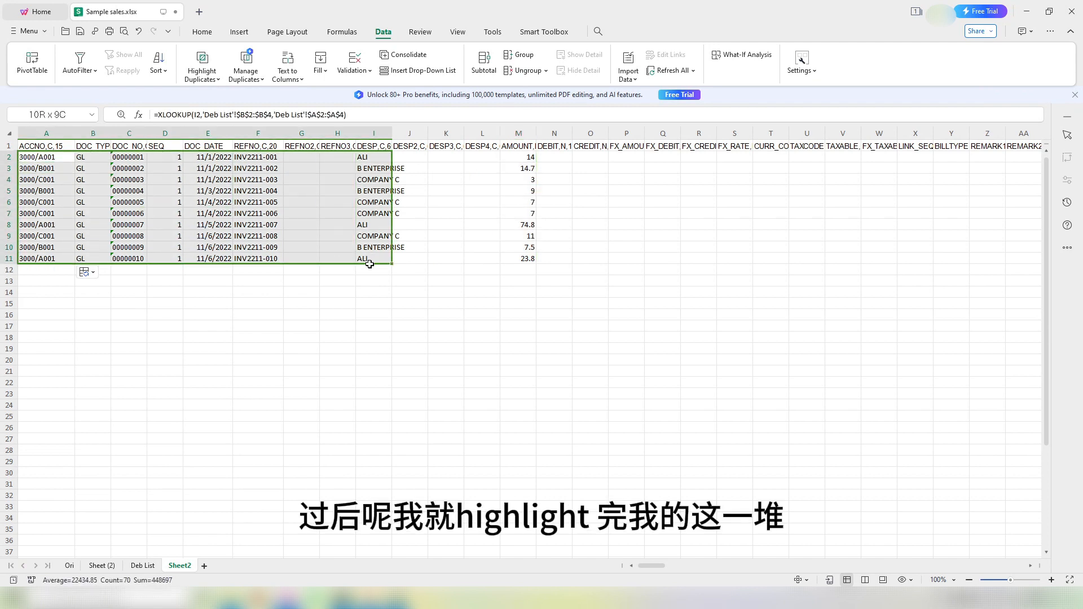
key(ctrl+c)
click(52, 276)
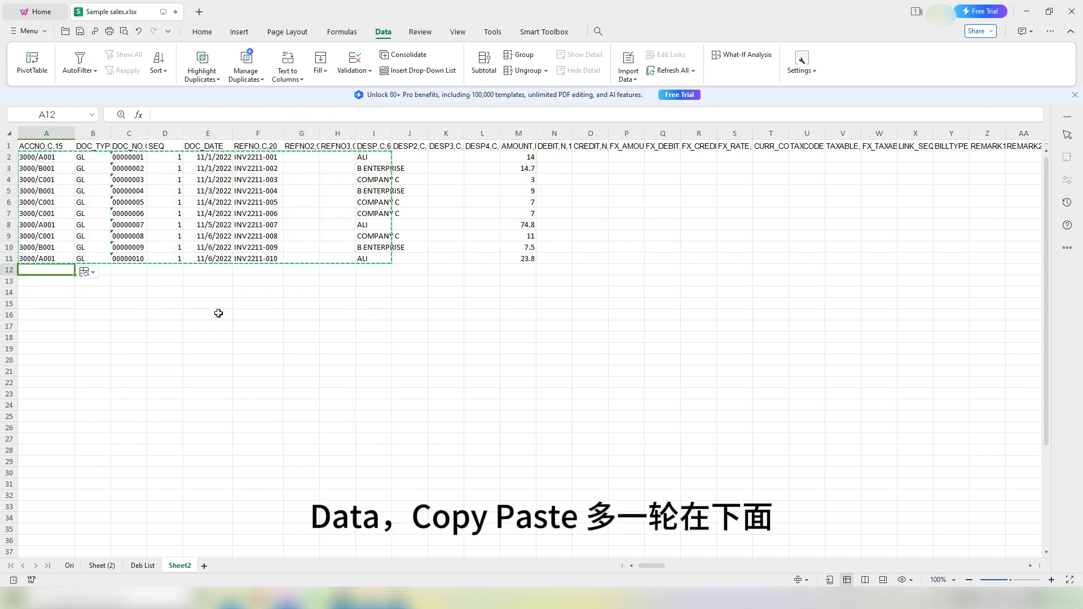
key(ctrl+v)
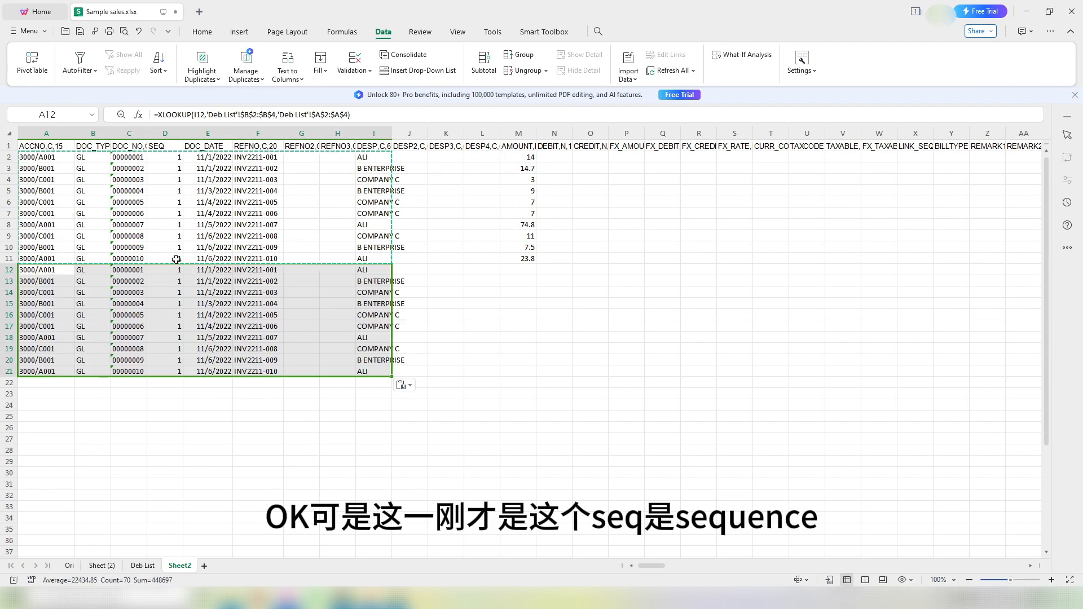
drag(176, 259, 161, 156)
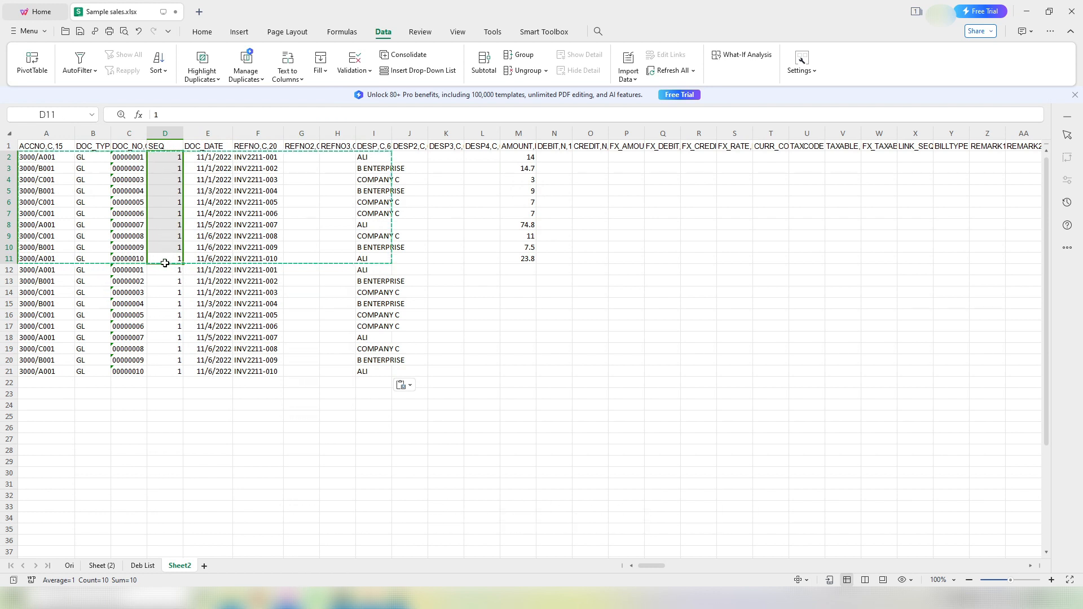
Step: Enter 2 into all SEQ cells D12:D21 at once with Ctrl+Enter
drag(169, 269, 167, 373)
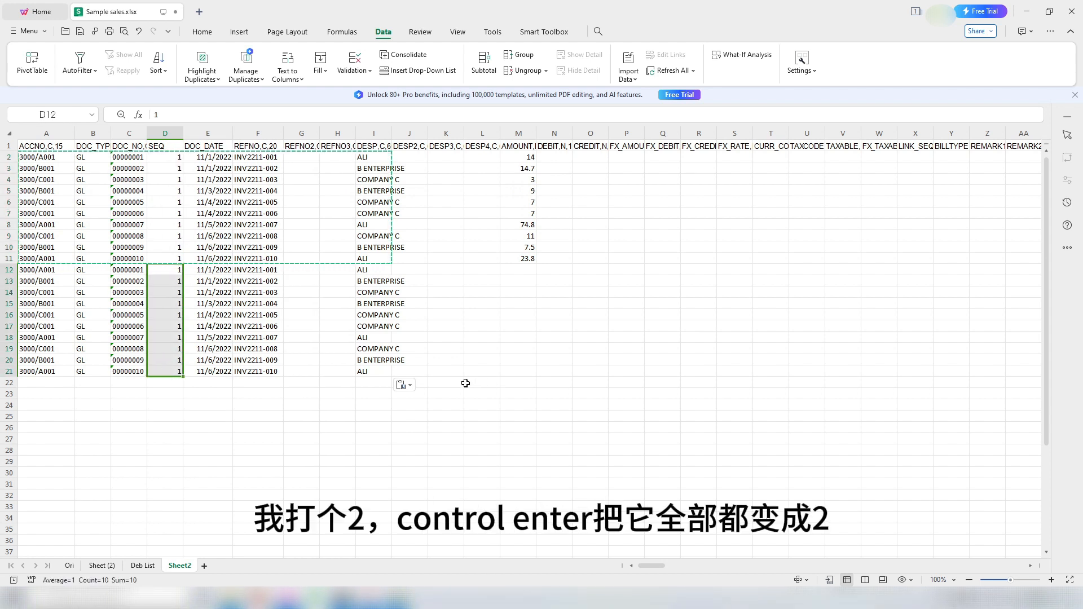
text(2)
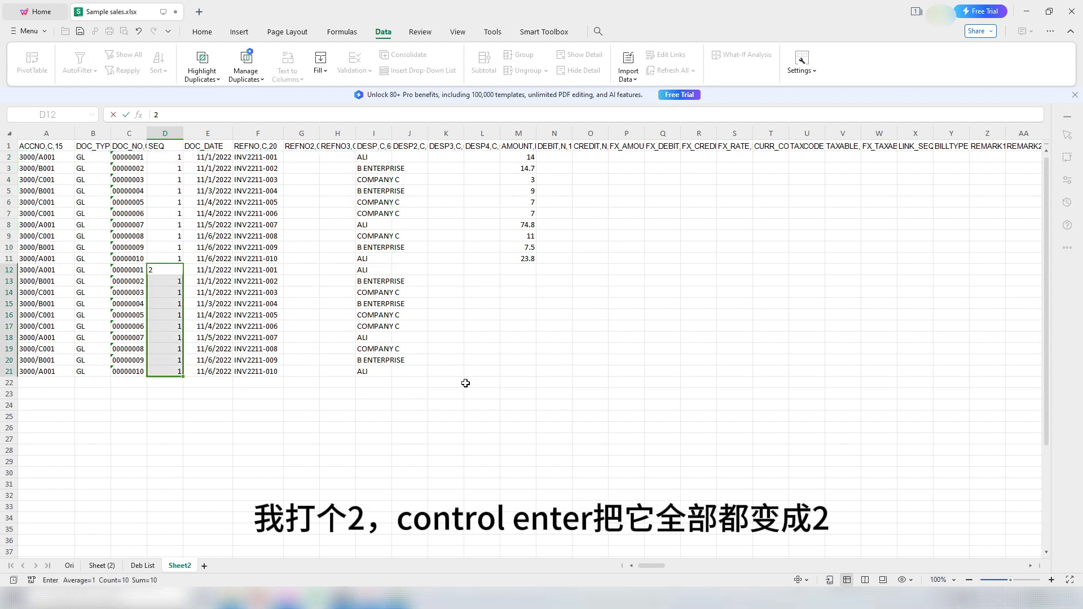
key(ctrl+Return)
click(224, 418)
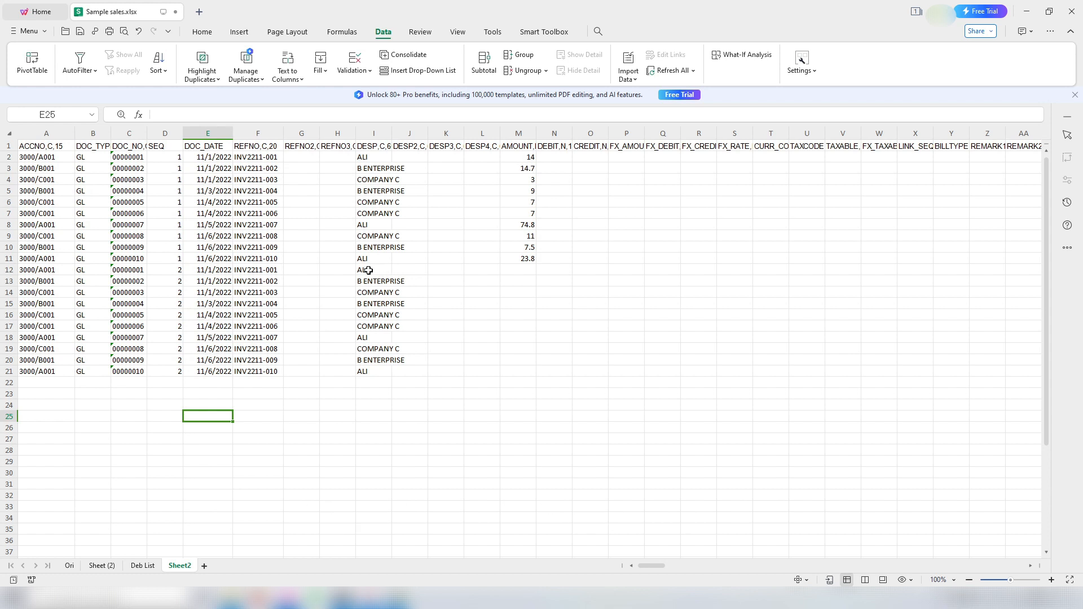
drag(367, 271, 372, 373)
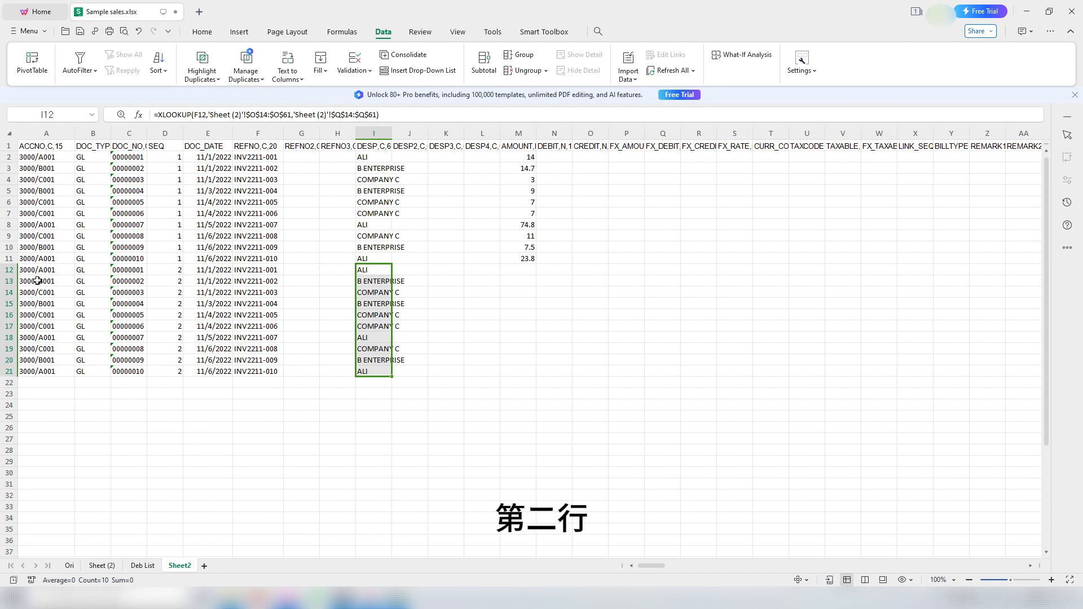
click(178, 270)
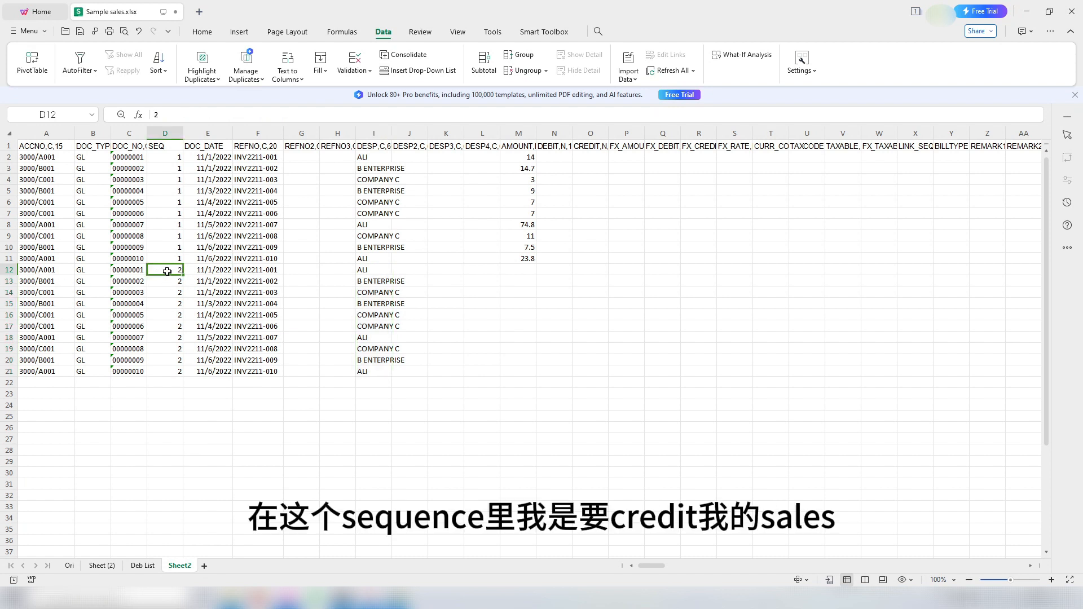
click(35, 270)
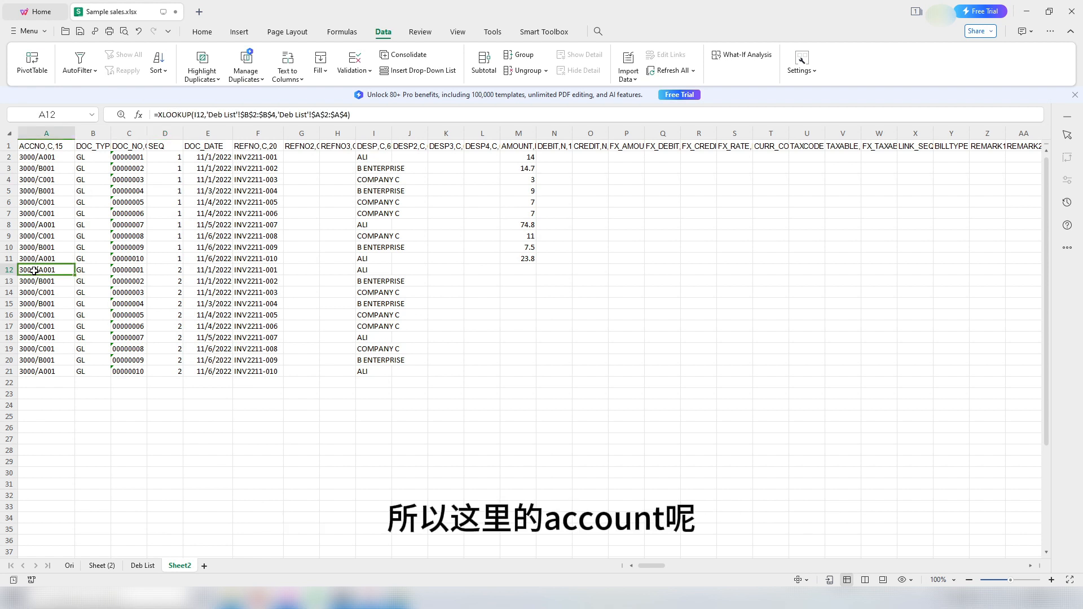
Step: Fill account code 5000/0000 into A12:A21 for all duplicated lines
drag(34, 271, 35, 373)
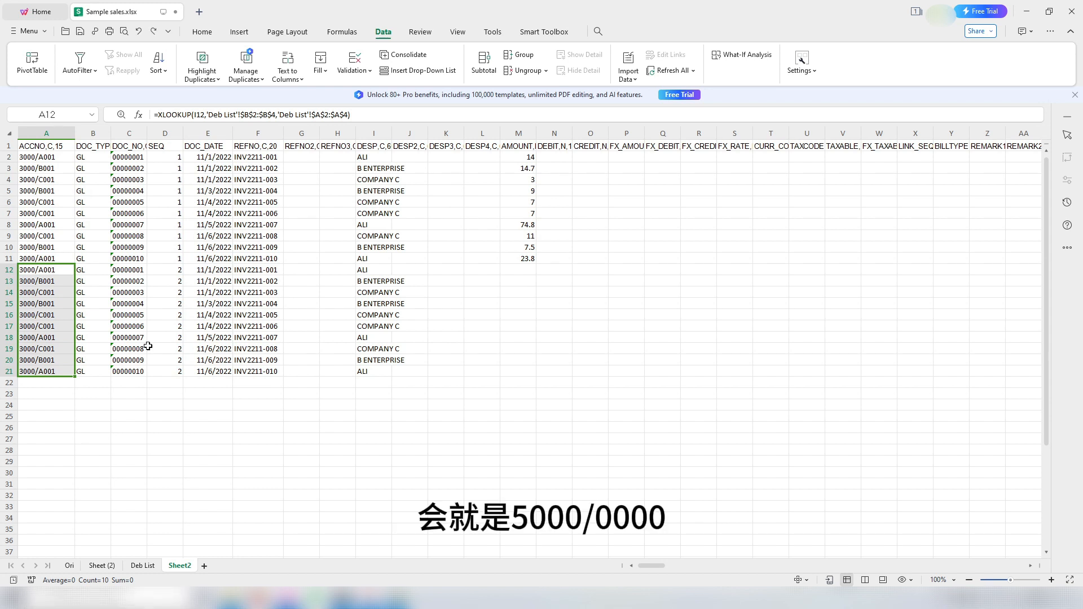
text(5000)
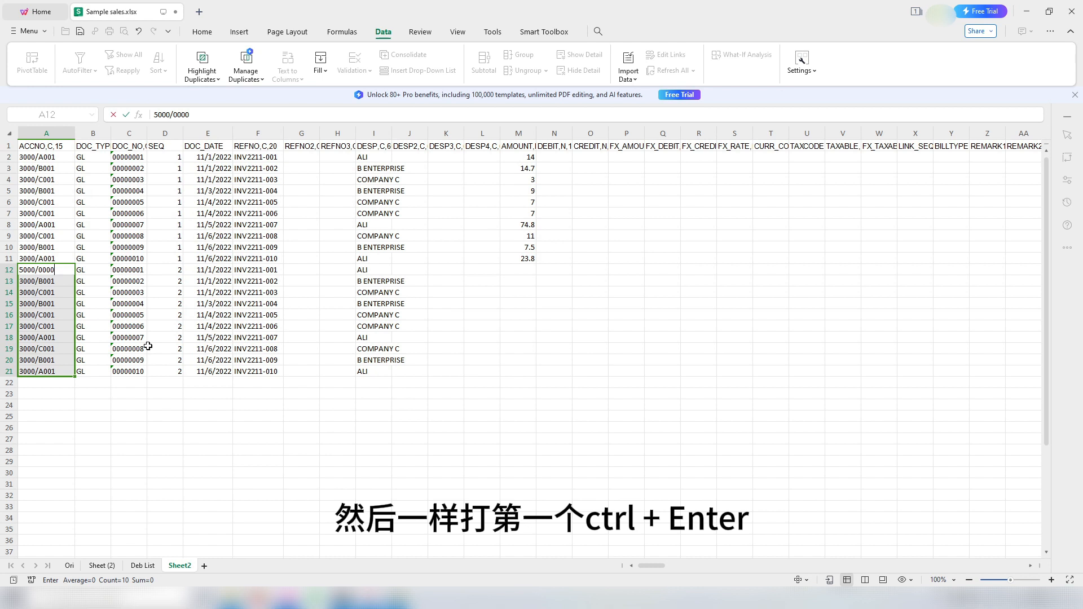
key(ctrl+Return)
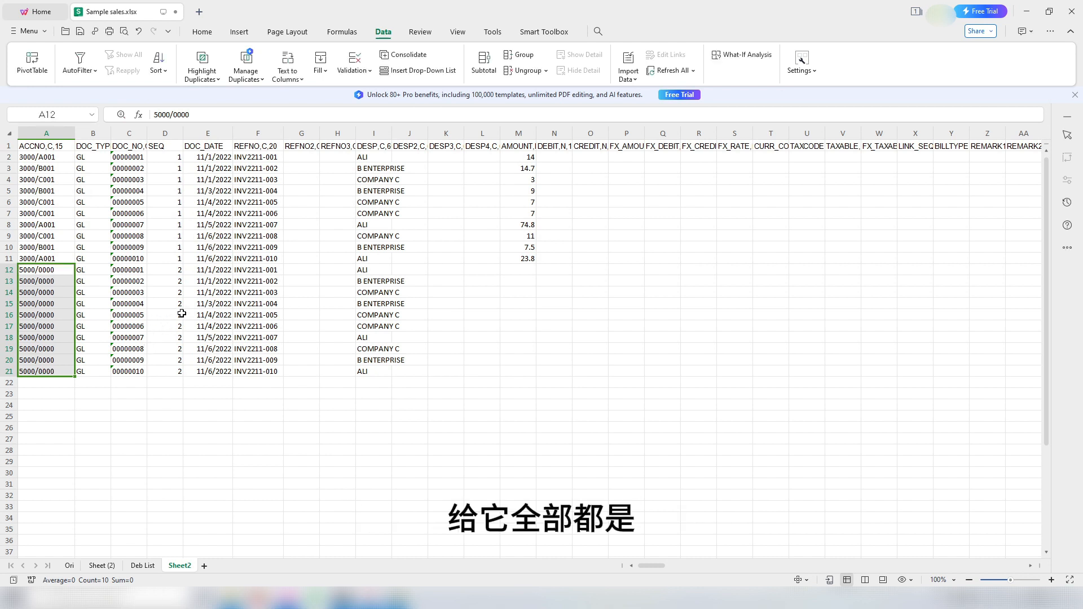
click(275, 304)
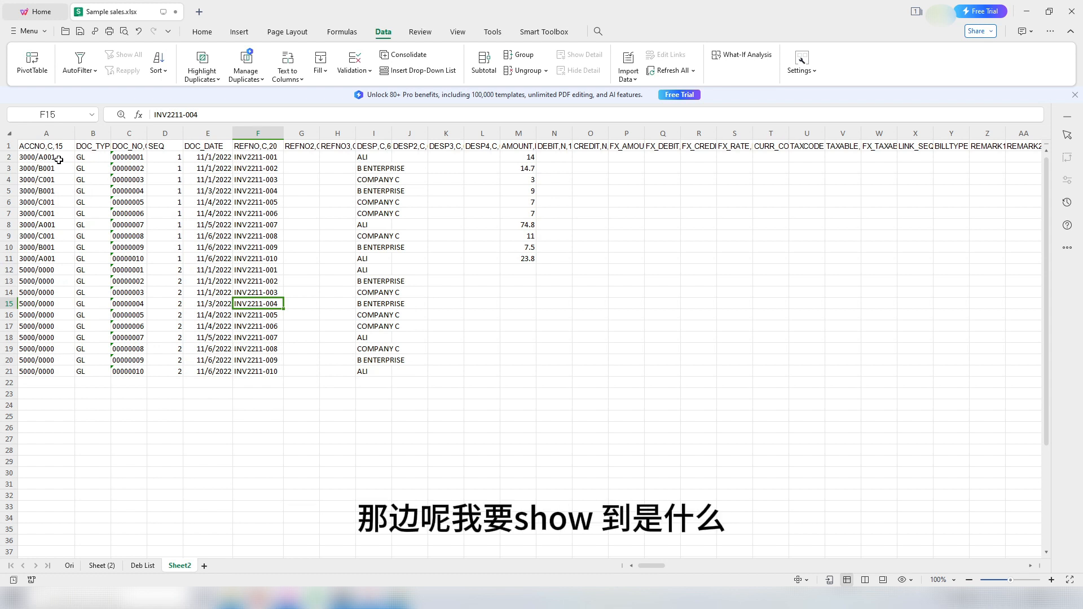
Step: Review the account codes and description formulas, then select the debtor codes in A2:A11
click(382, 153)
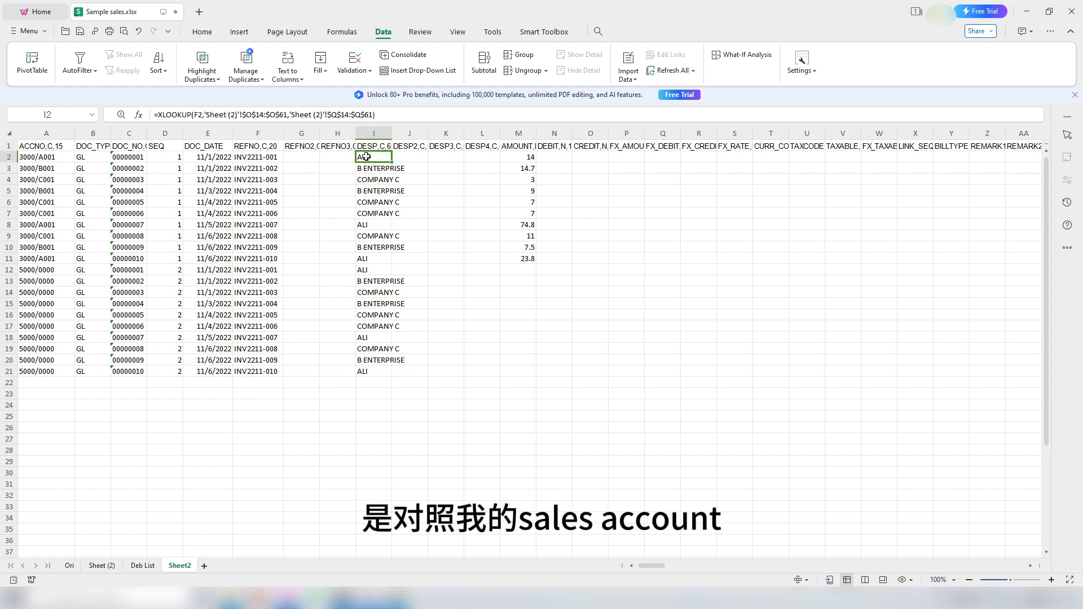
click(44, 281)
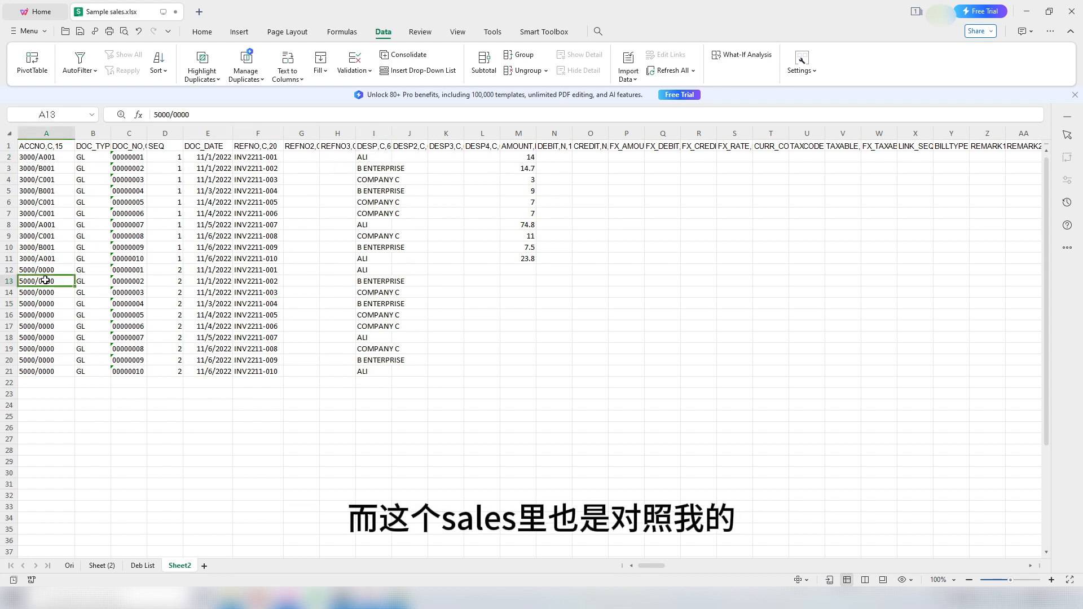
click(376, 270)
click(36, 158)
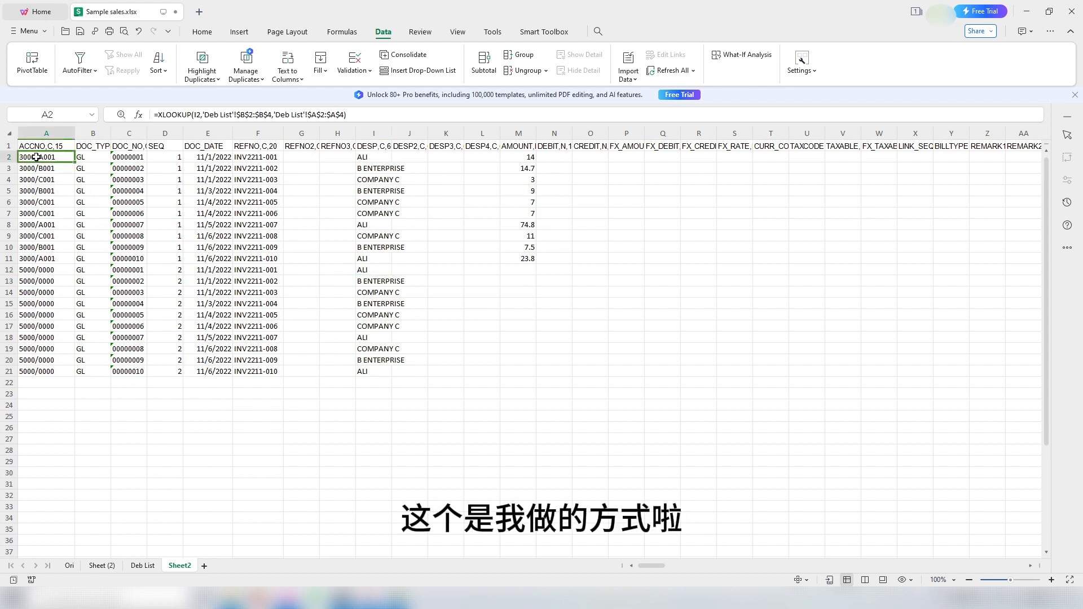
click(34, 213)
click(33, 270)
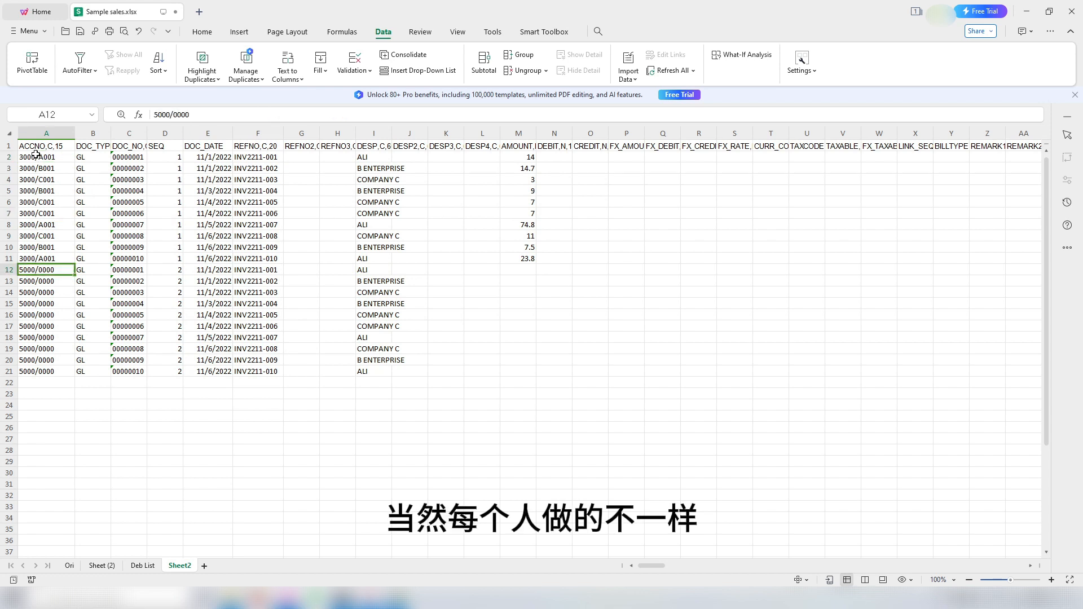
drag(40, 157, 40, 257)
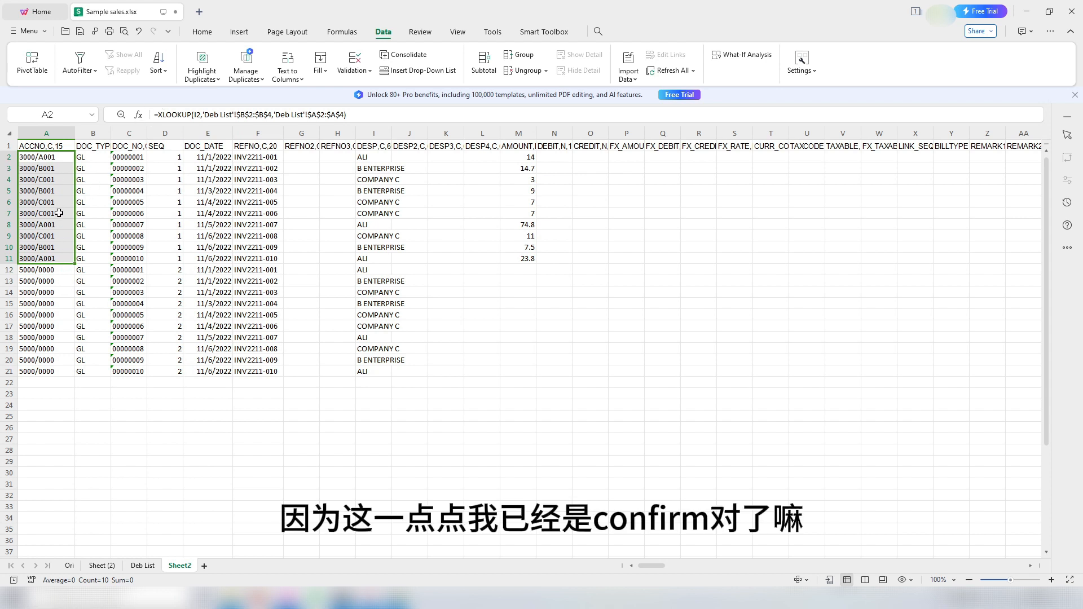
Step: Convert the debtor account codes in A2:A11 to plain values
key(ctrl+c)
right_click(49, 161)
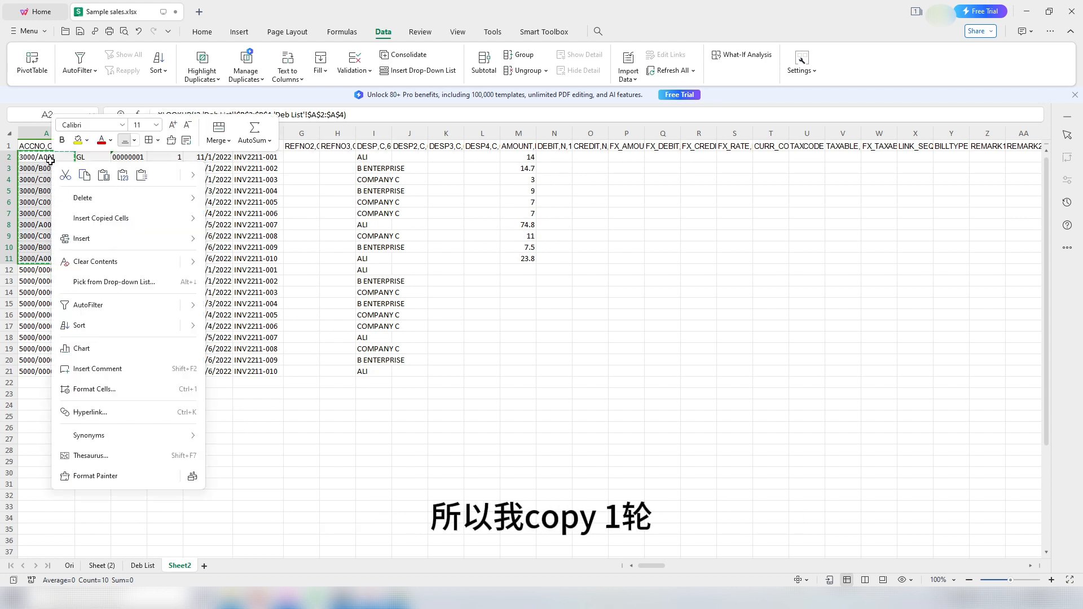
click(122, 176)
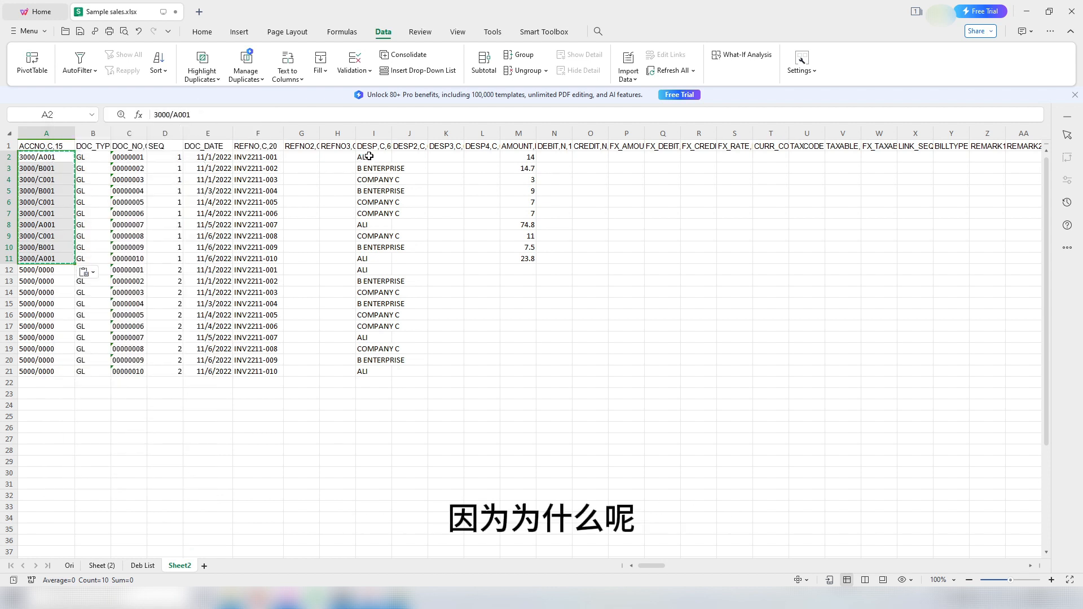
Step: Set the description in I2:I11 to SALES and select the whole journal table
drag(369, 157, 371, 259)
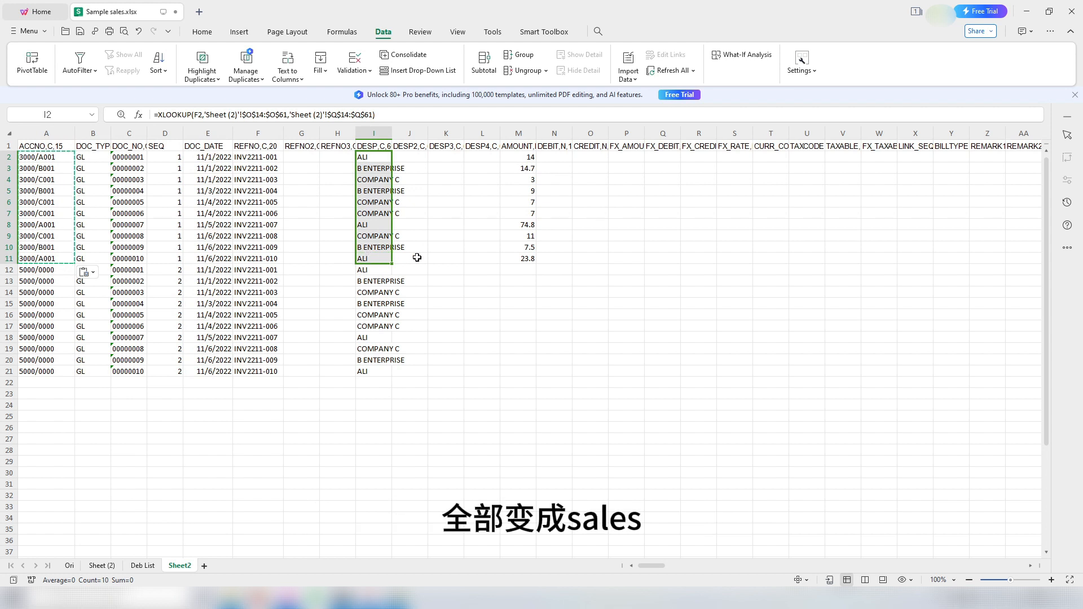
text(SALES)
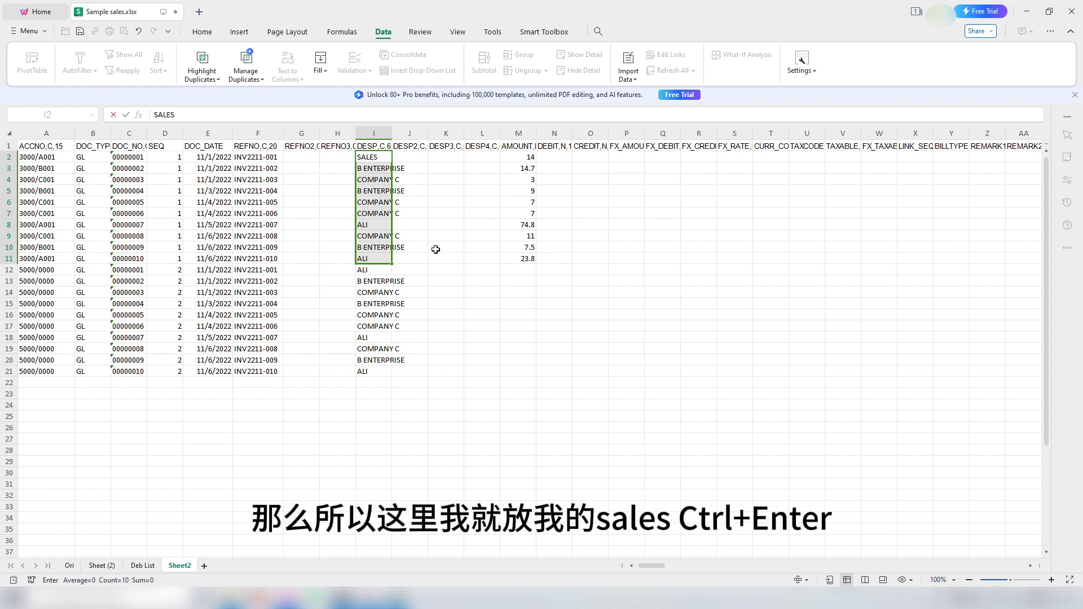
key(ctrl+Return)
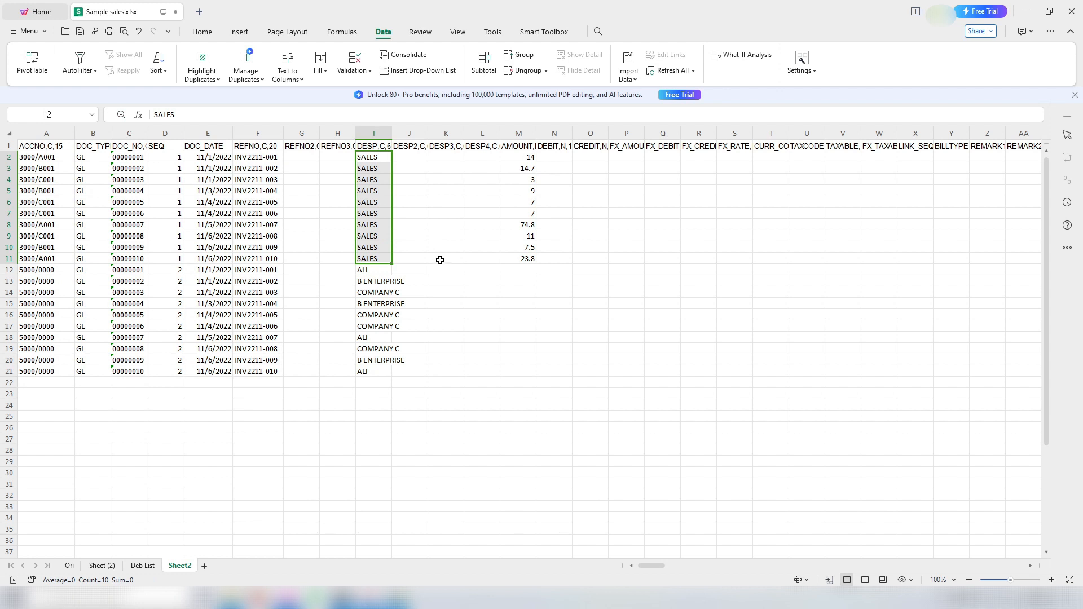
click(439, 259)
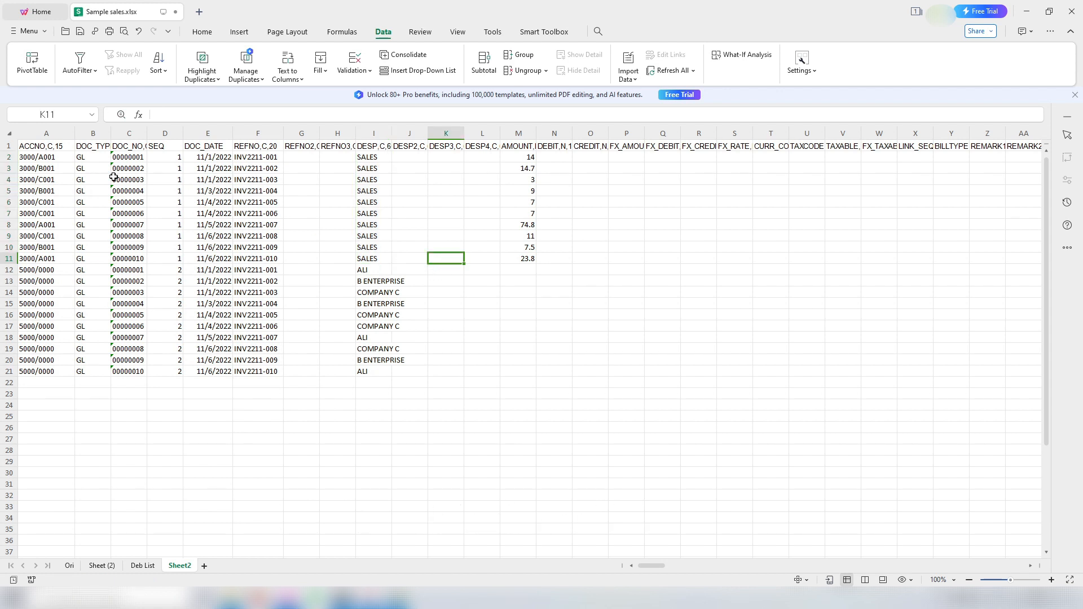
drag(36, 157, 534, 374)
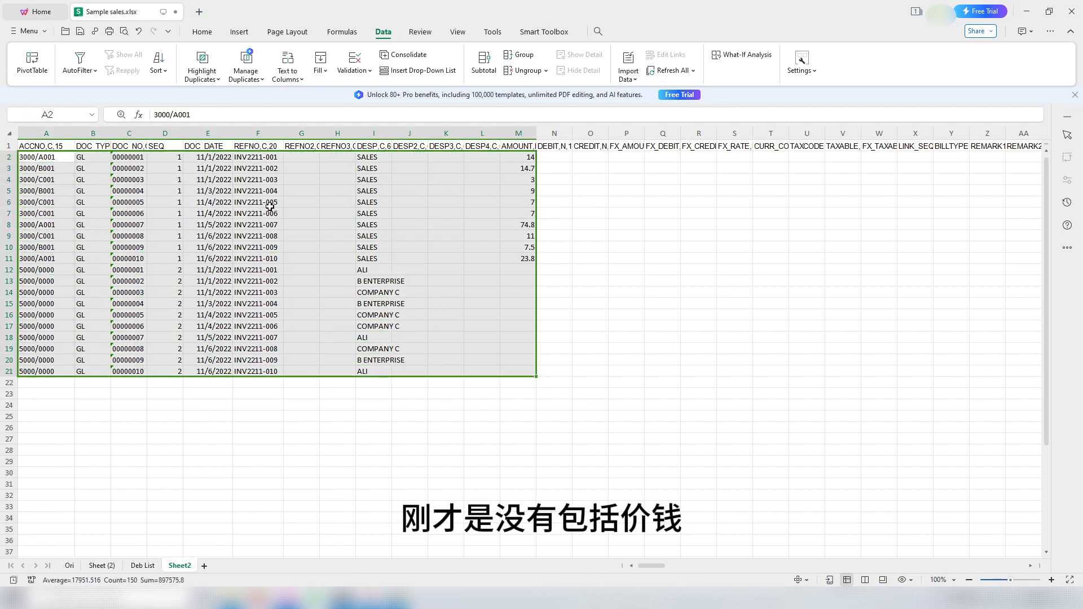
Step: Custom-sort the journal table by column C ascending, then by column D
click(202, 31)
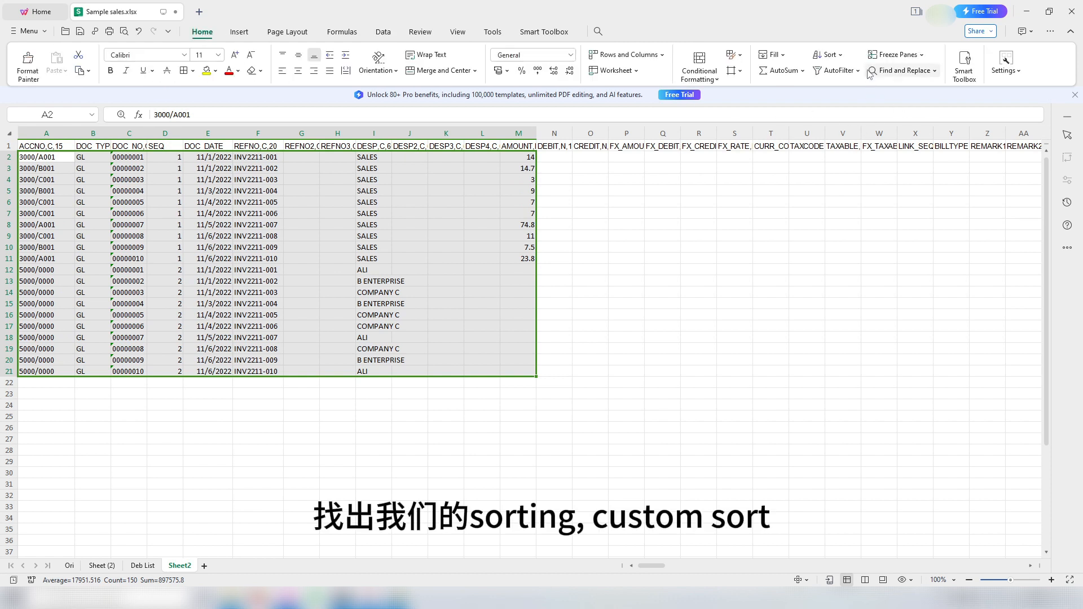
click(841, 55)
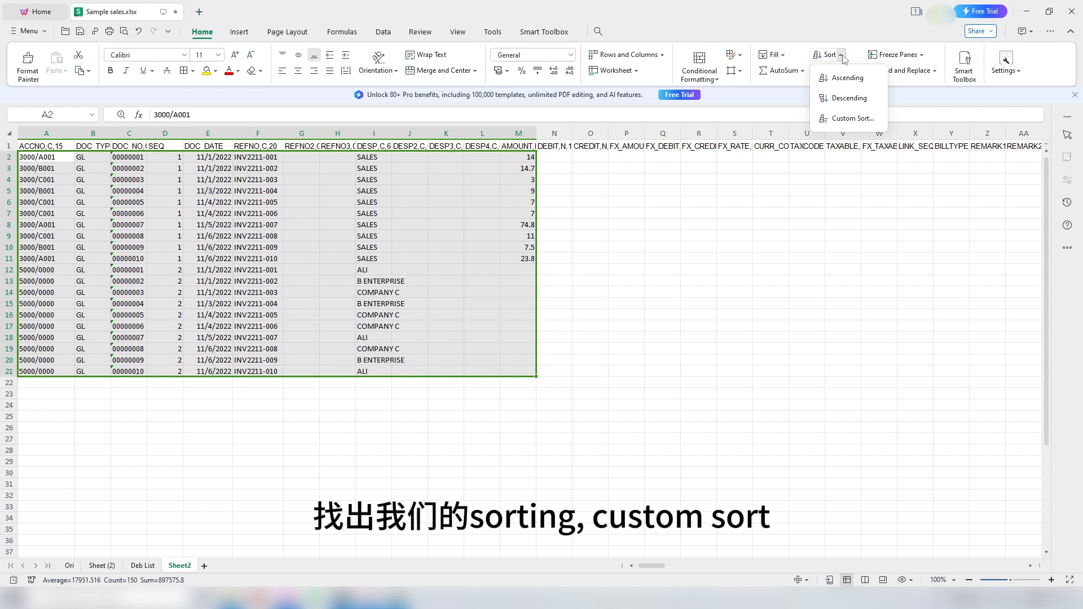
click(848, 120)
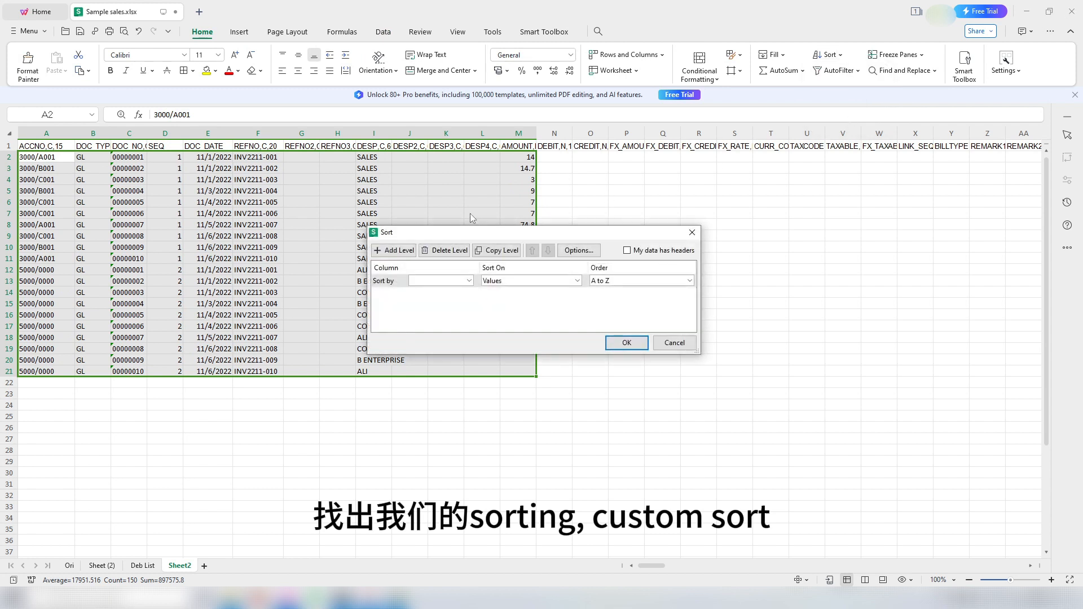
click(441, 281)
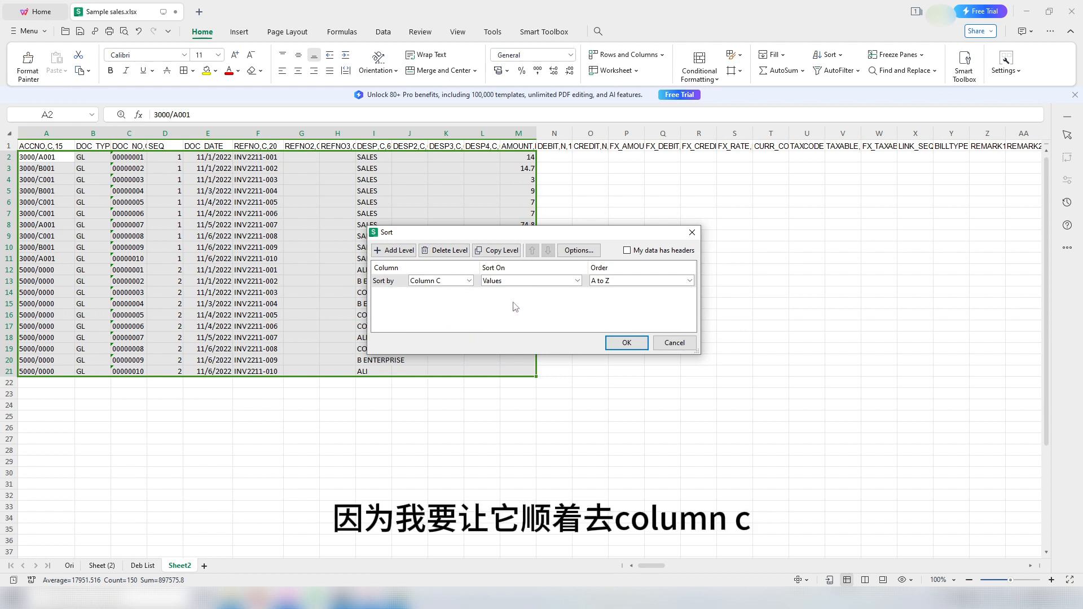
click(625, 283)
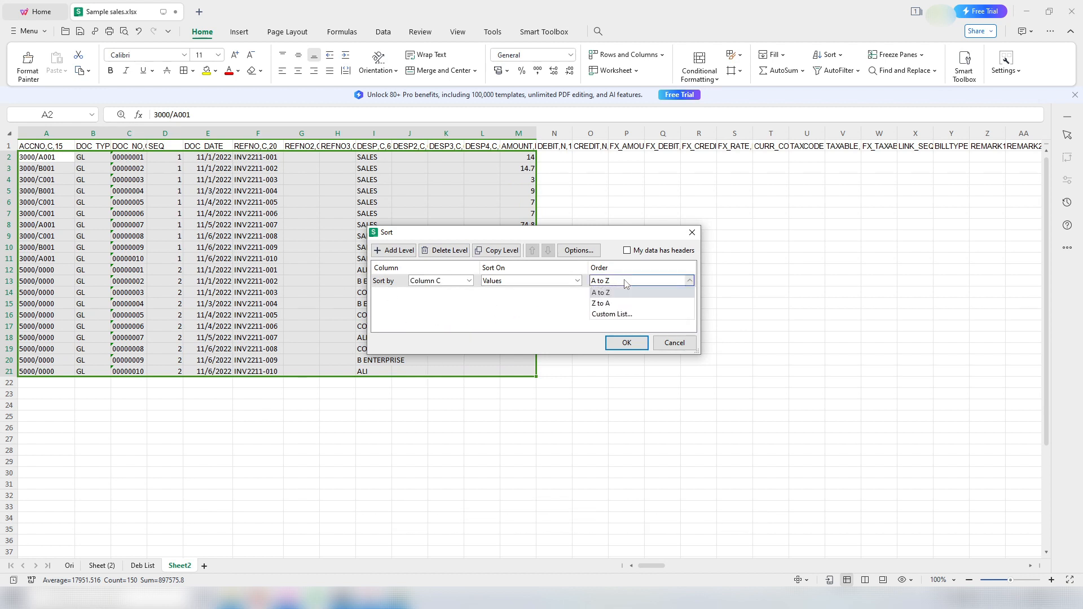
click(624, 283)
click(393, 250)
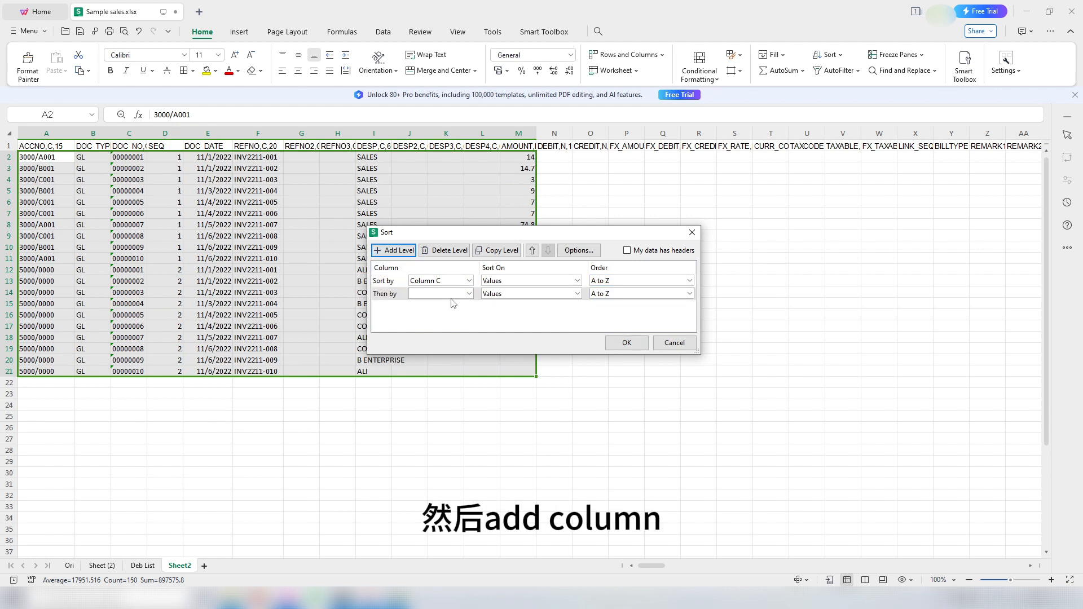
click(452, 294)
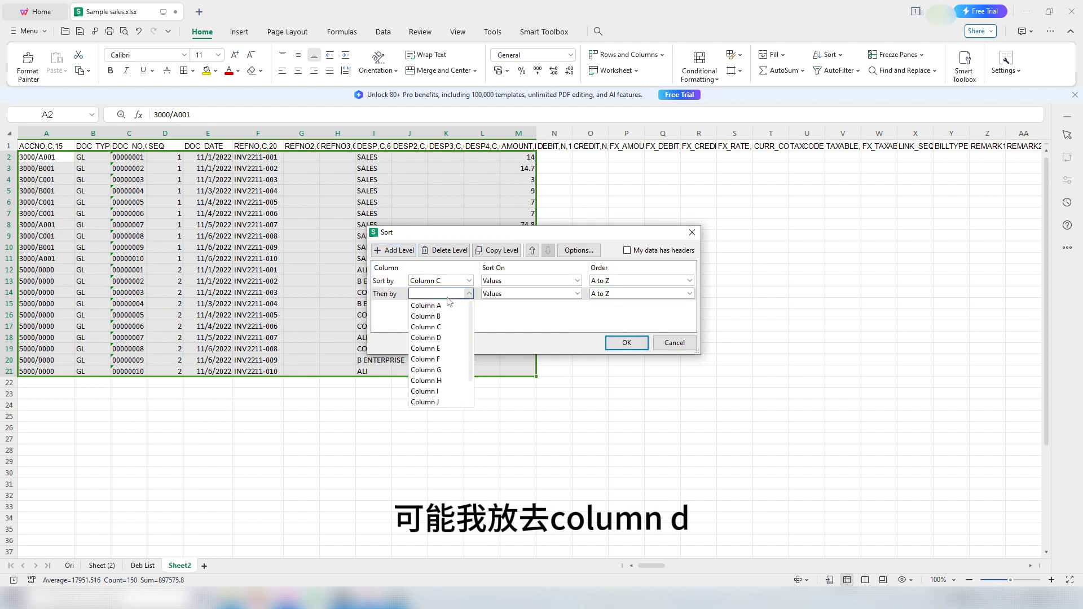
click(440, 337)
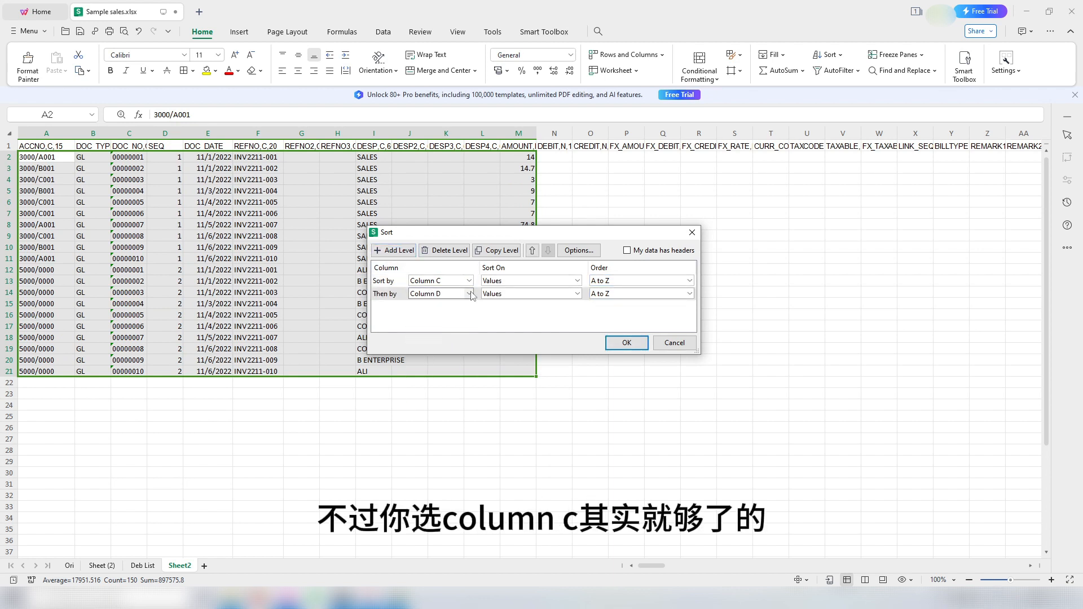
click(625, 343)
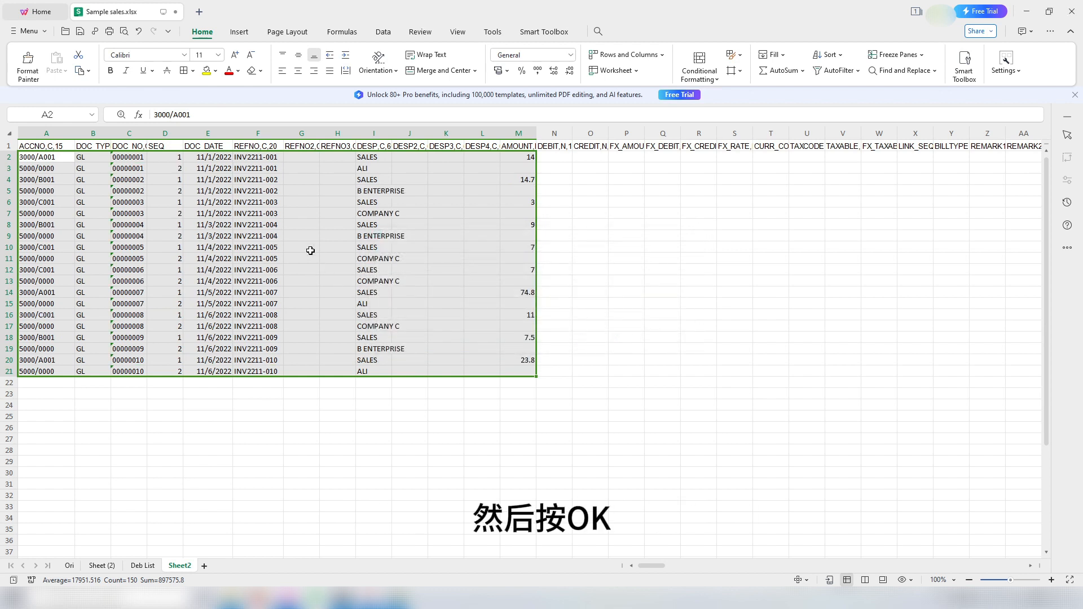
drag(137, 157, 137, 170)
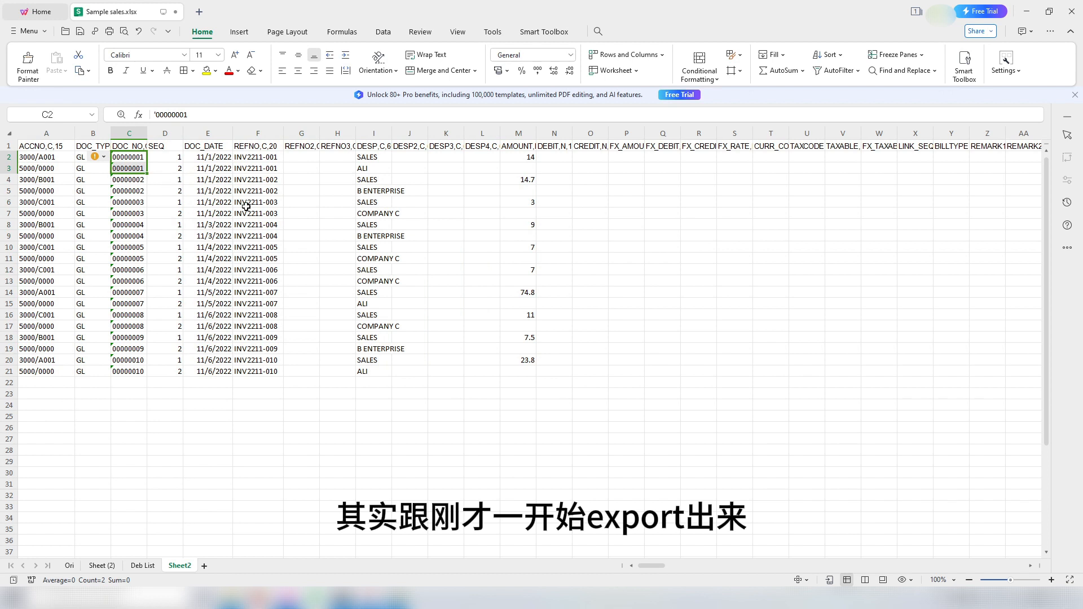
click(335, 205)
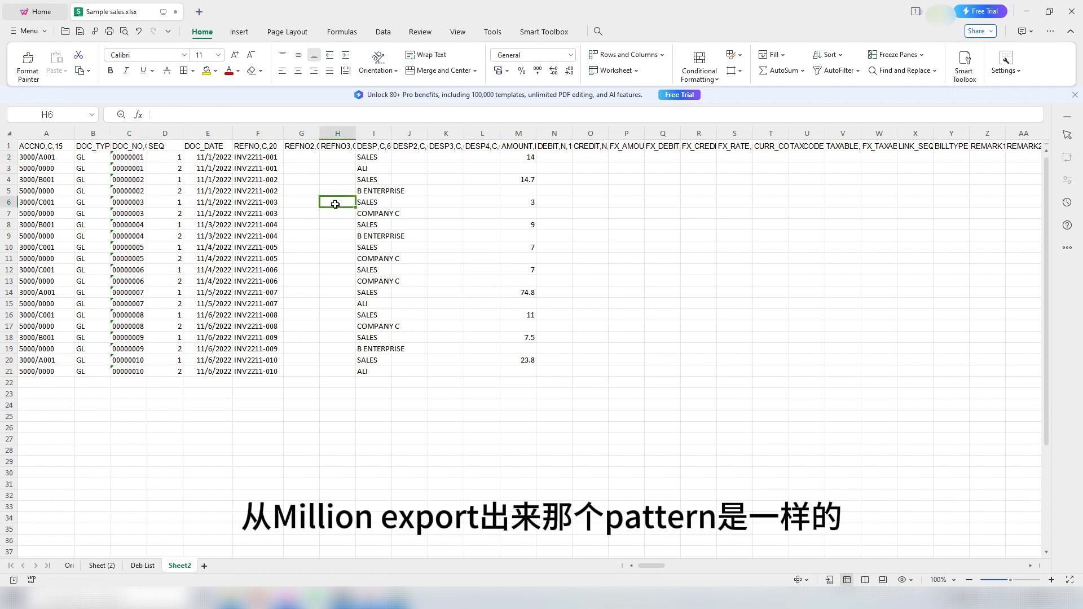
click(139, 161)
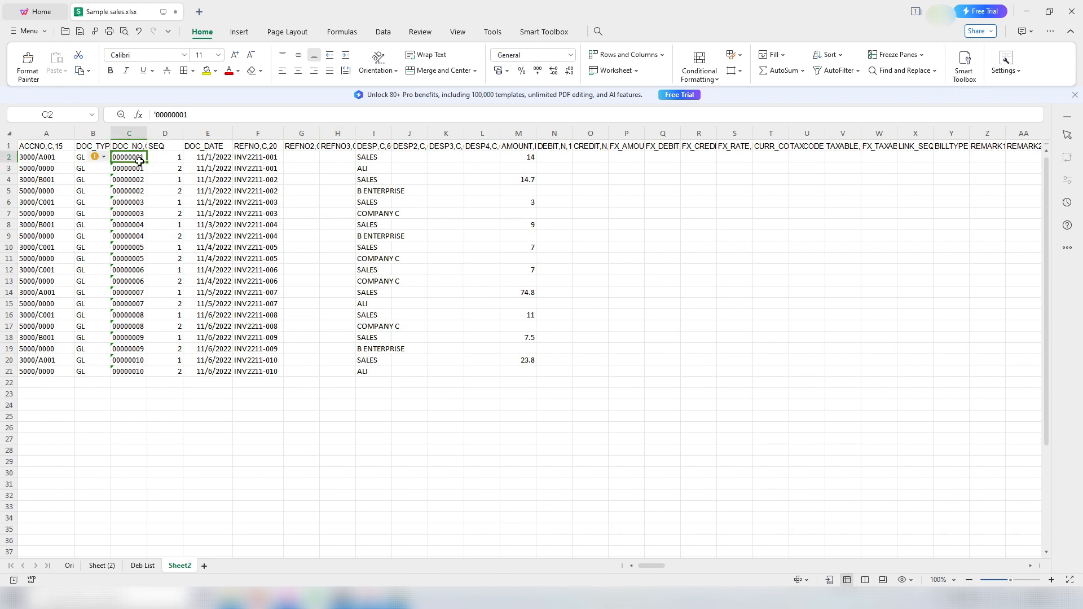
drag(139, 162, 261, 170)
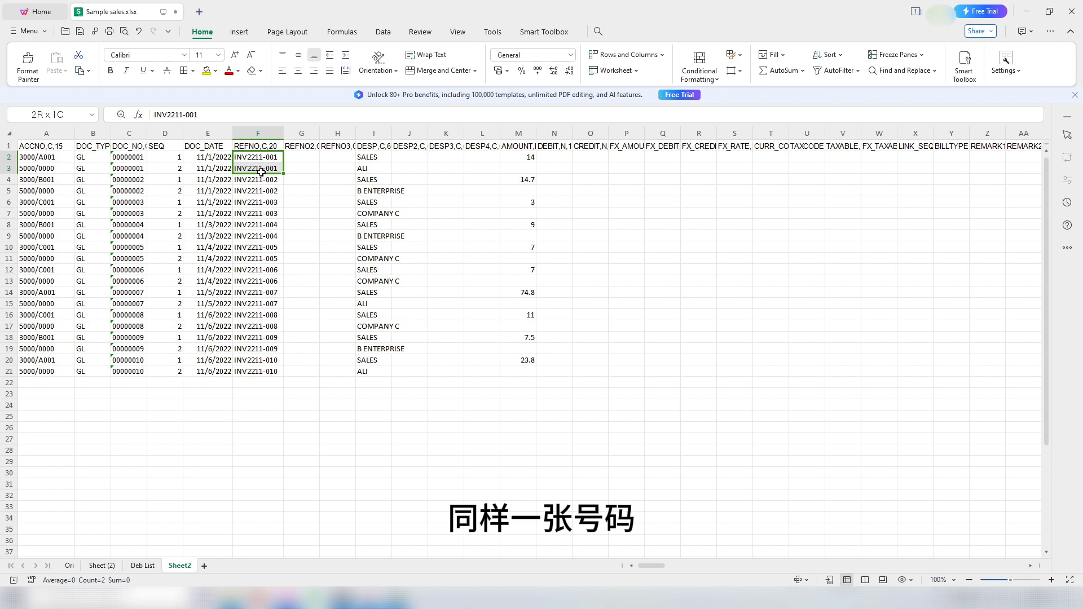
click(47, 157)
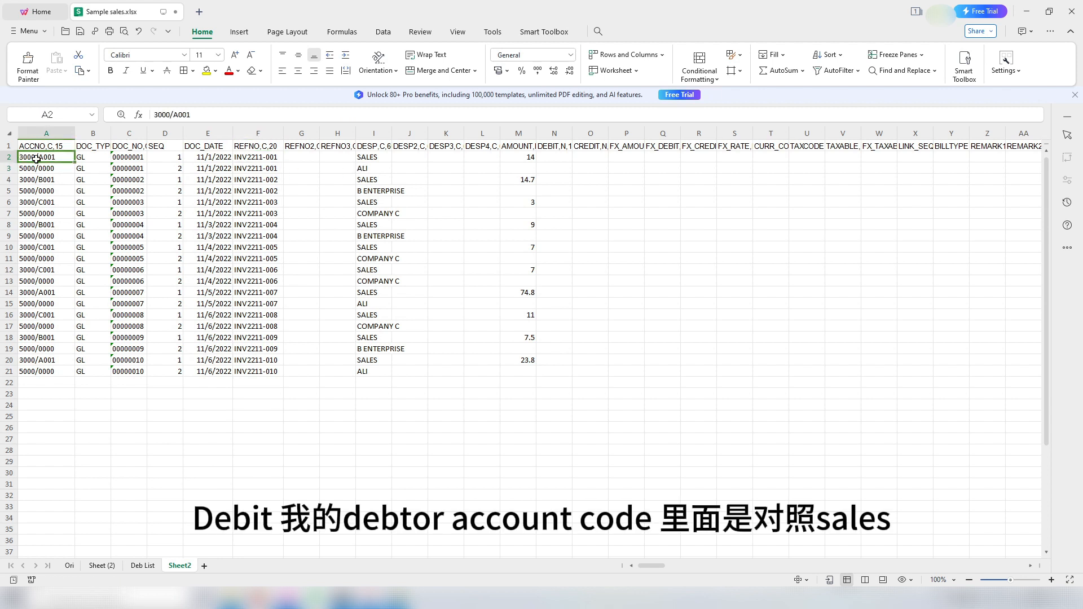
click(369, 159)
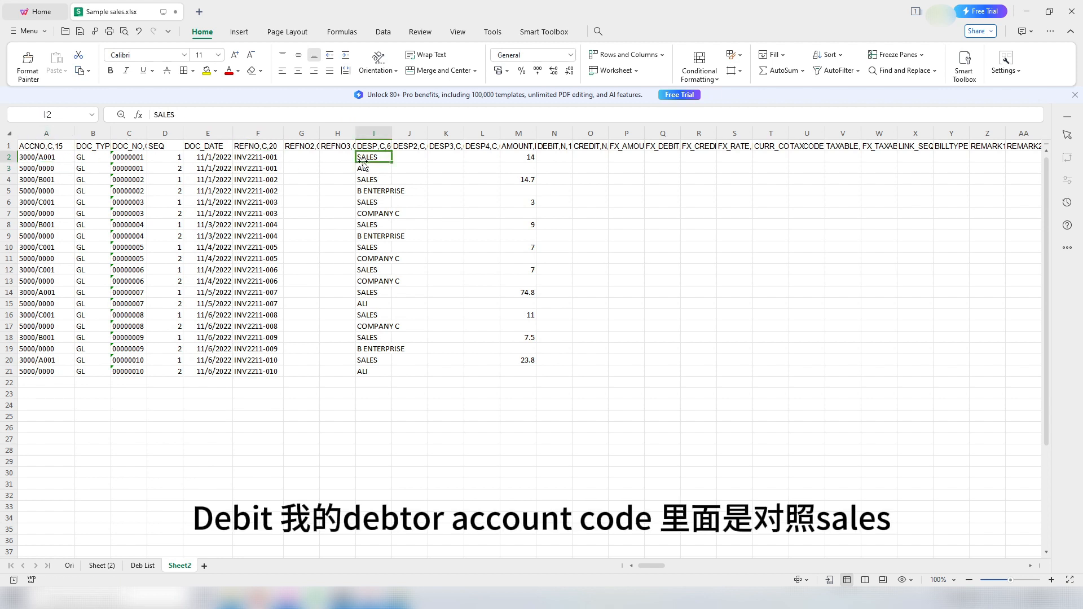
click(36, 168)
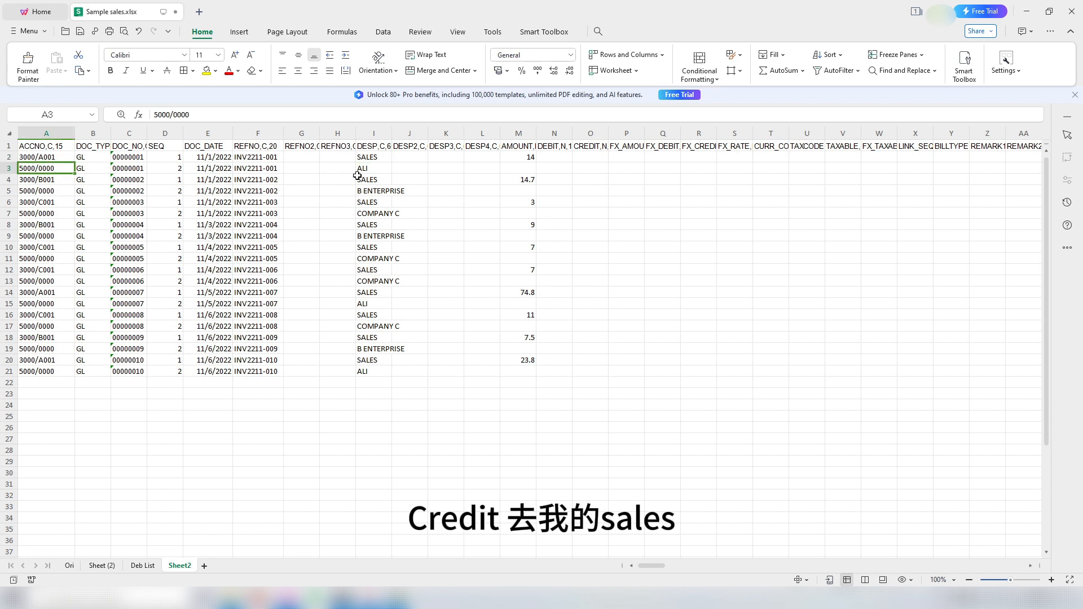
click(374, 172)
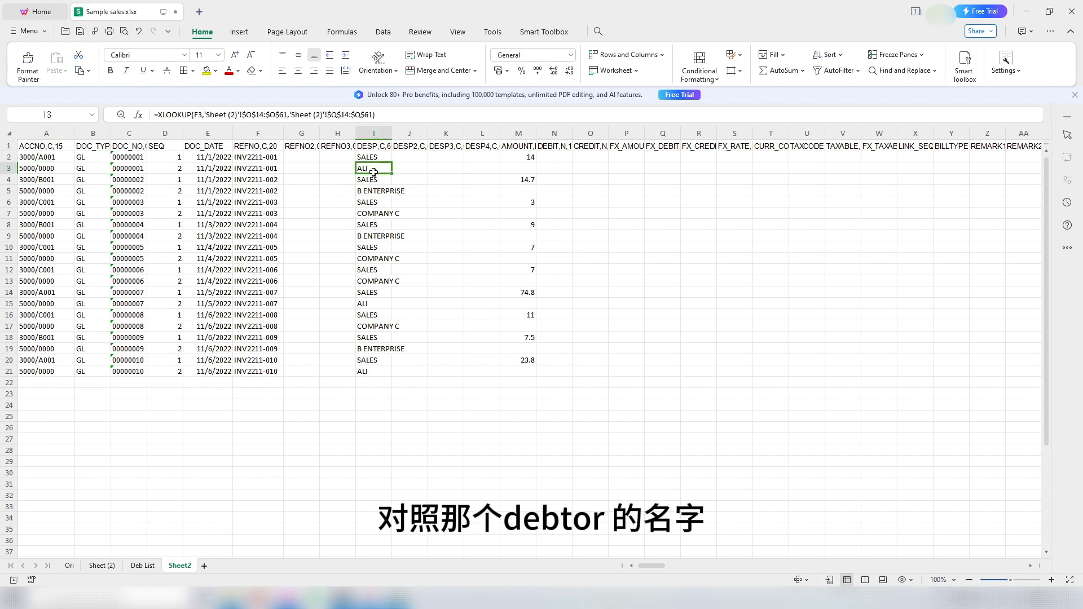
drag(522, 167, 513, 374)
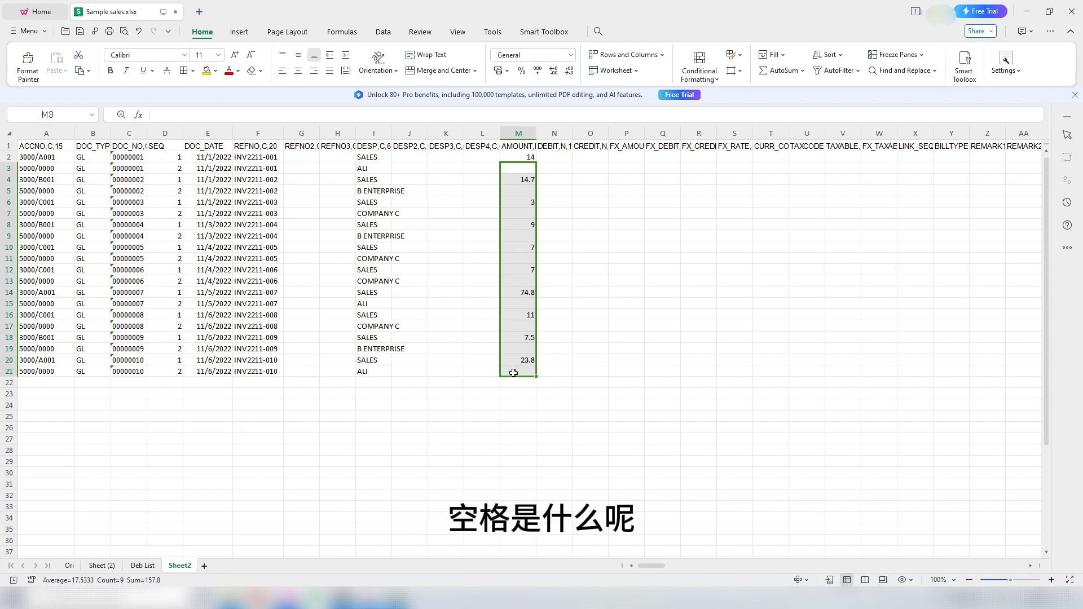
click(514, 161)
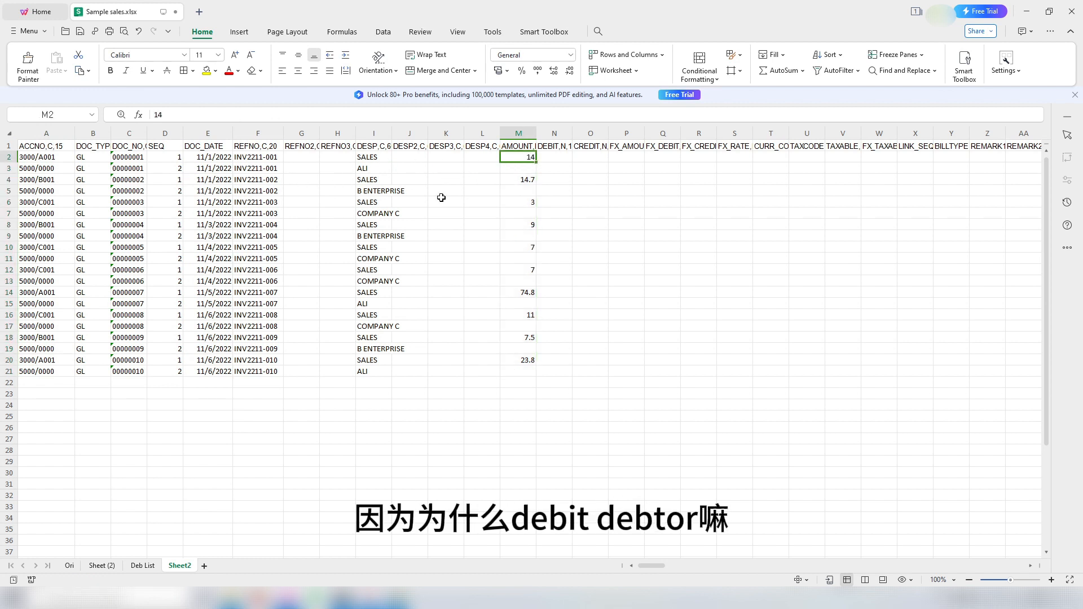
click(524, 170)
drag(528, 161, 527, 374)
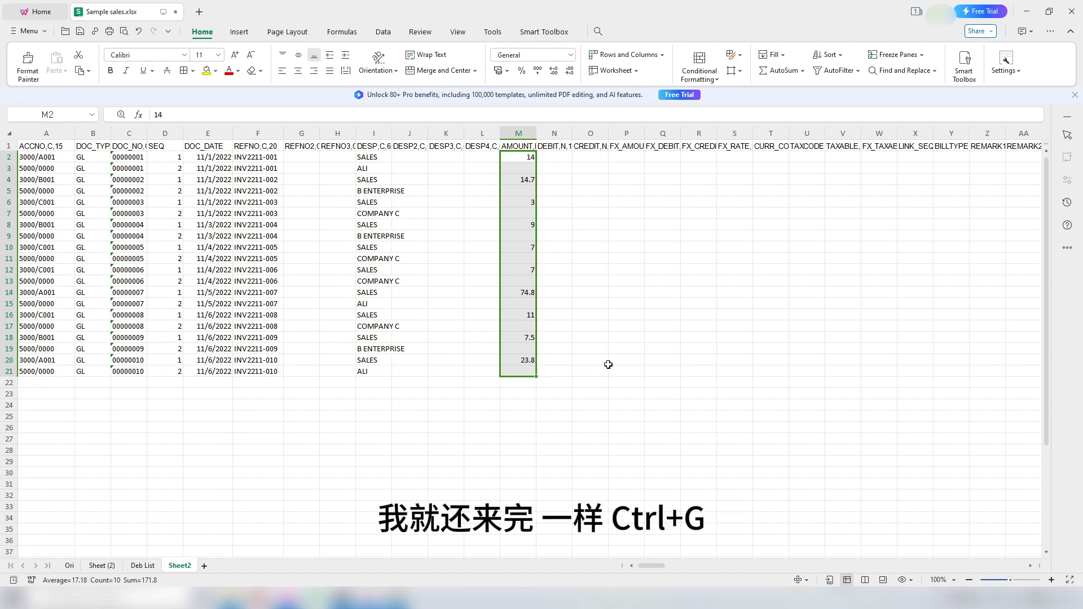
Step: Fill every blank AMOUNT cell with an =-M2-style formula negating the amount above
key(ctrl+g)
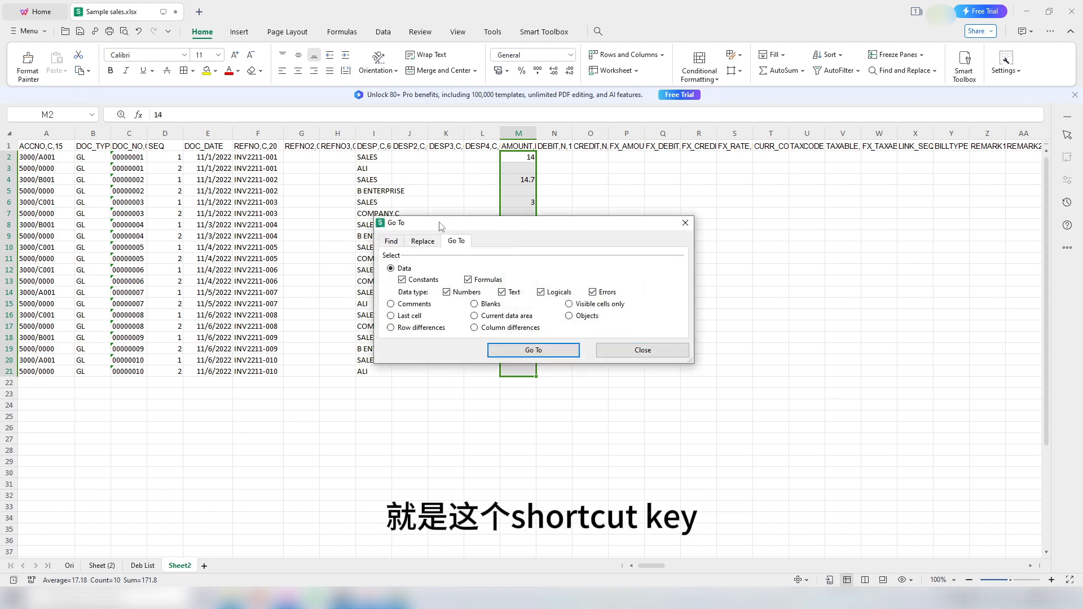
drag(441, 226, 613, 255)
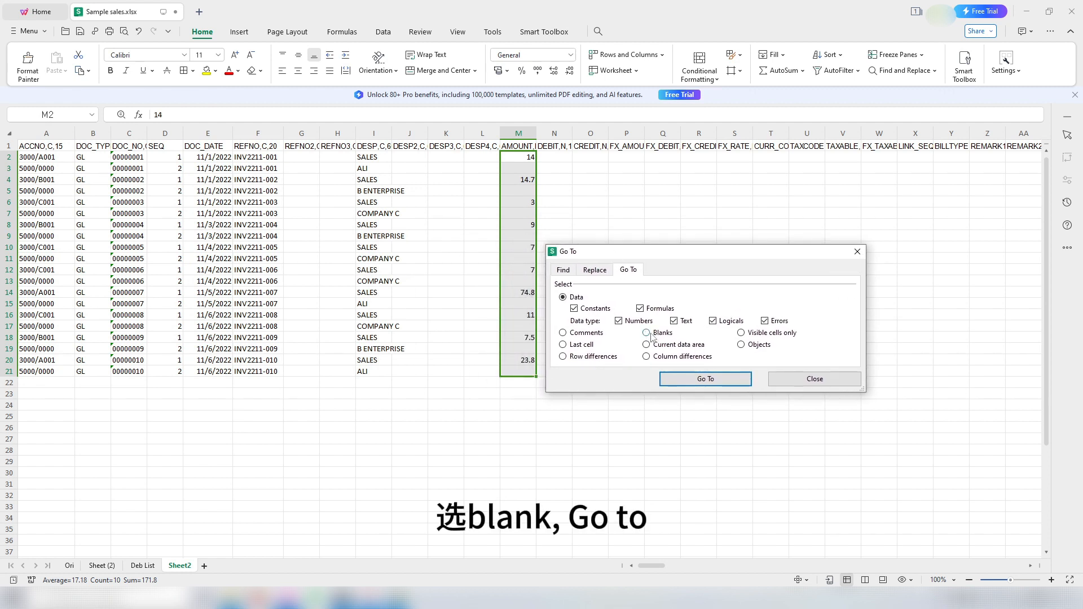
click(646, 333)
click(703, 378)
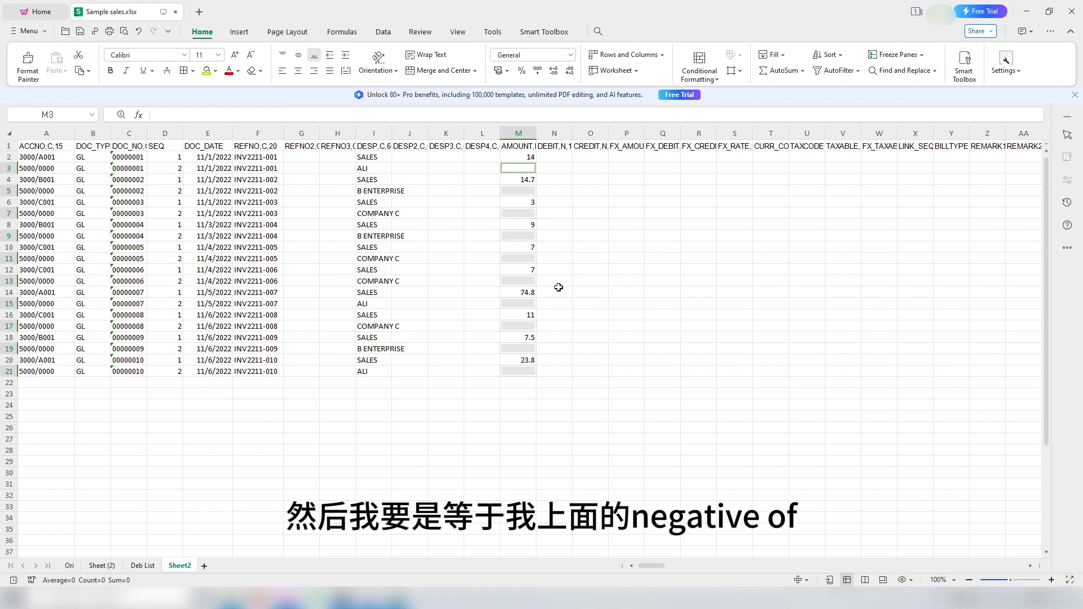
text(-)
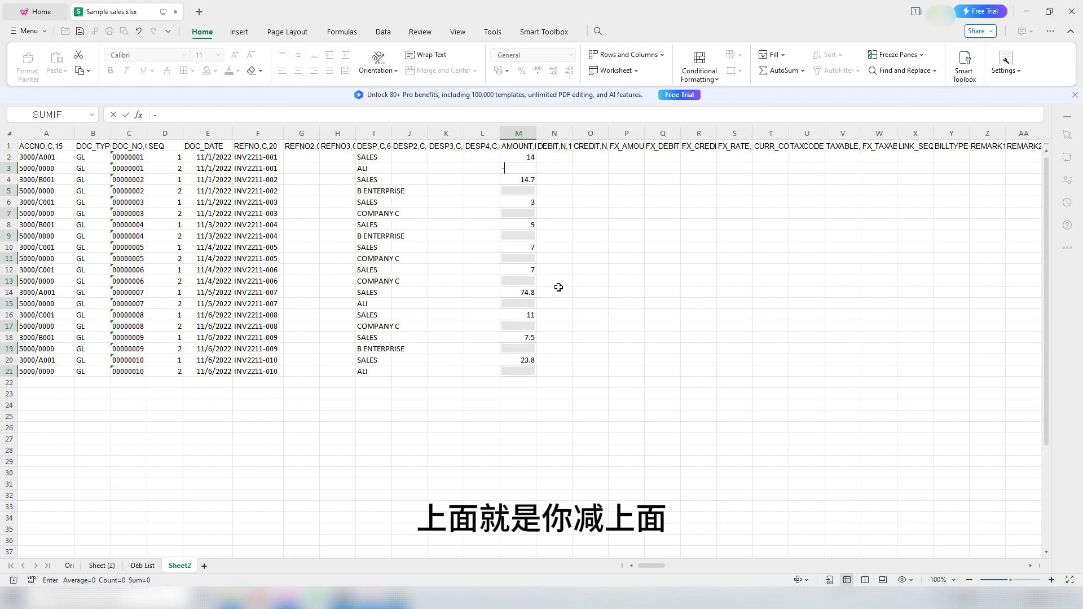
click(524, 158)
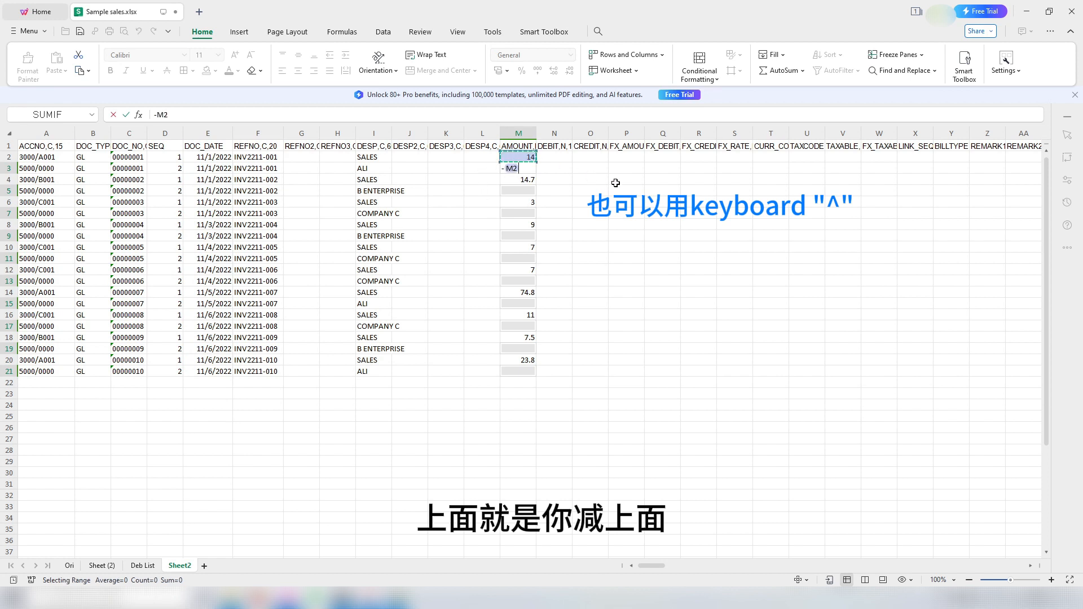
key(ctrl+Return)
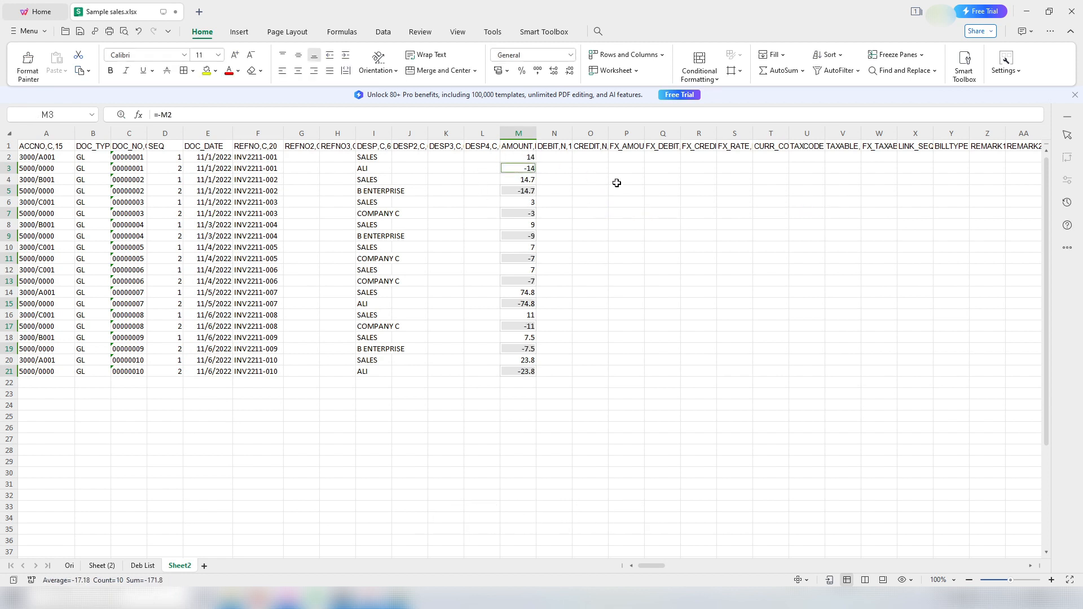
Step: Verify the negating formulas in M7 and M9 and that the AMOUNT column totals 0
click(590, 202)
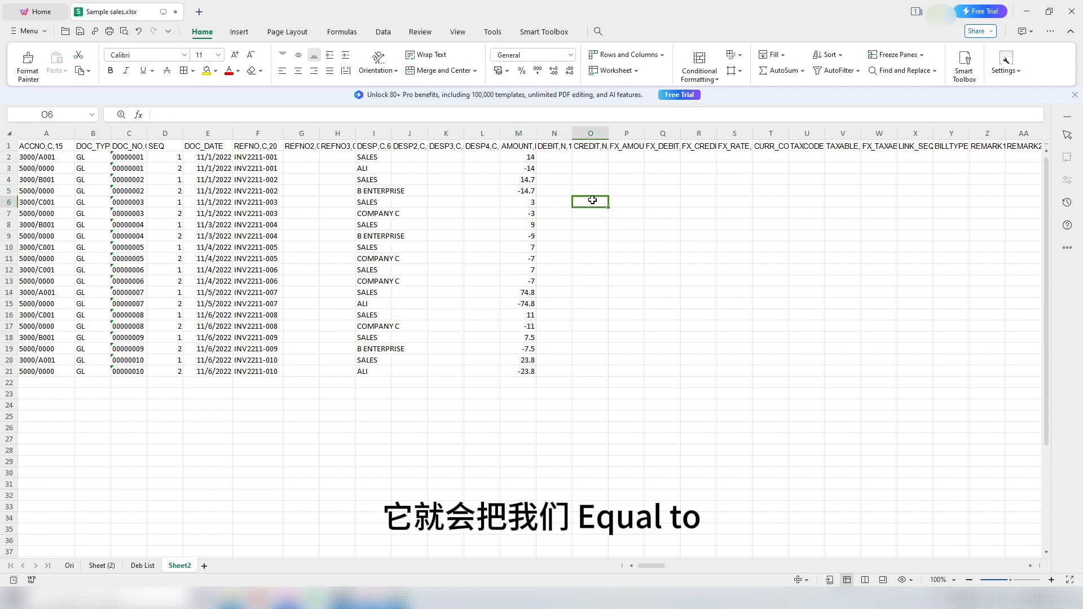
click(526, 202)
double_click(518, 215)
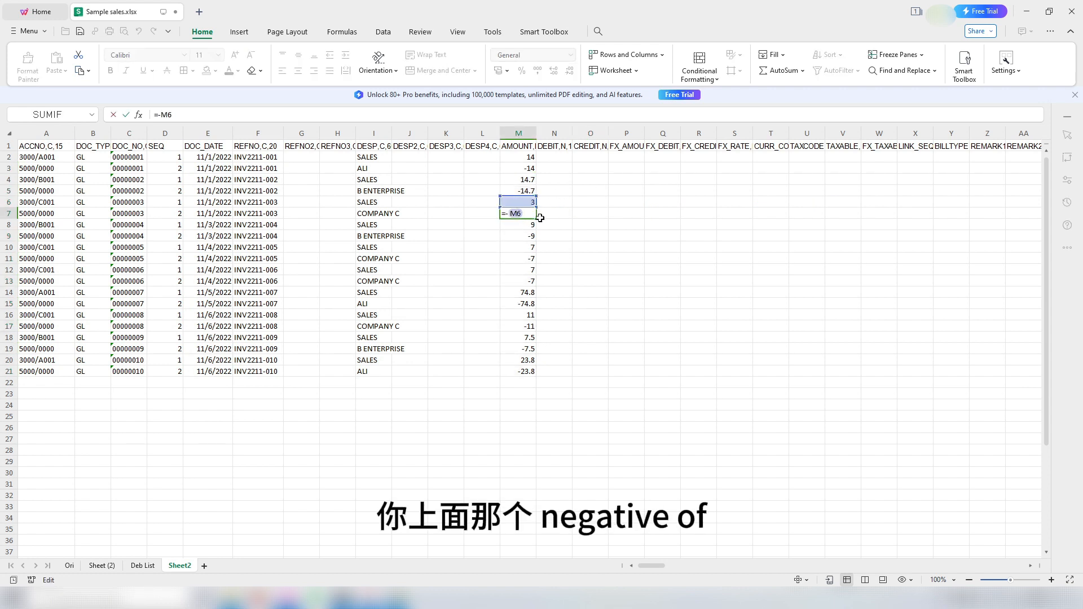
key(Return)
double_click(514, 240)
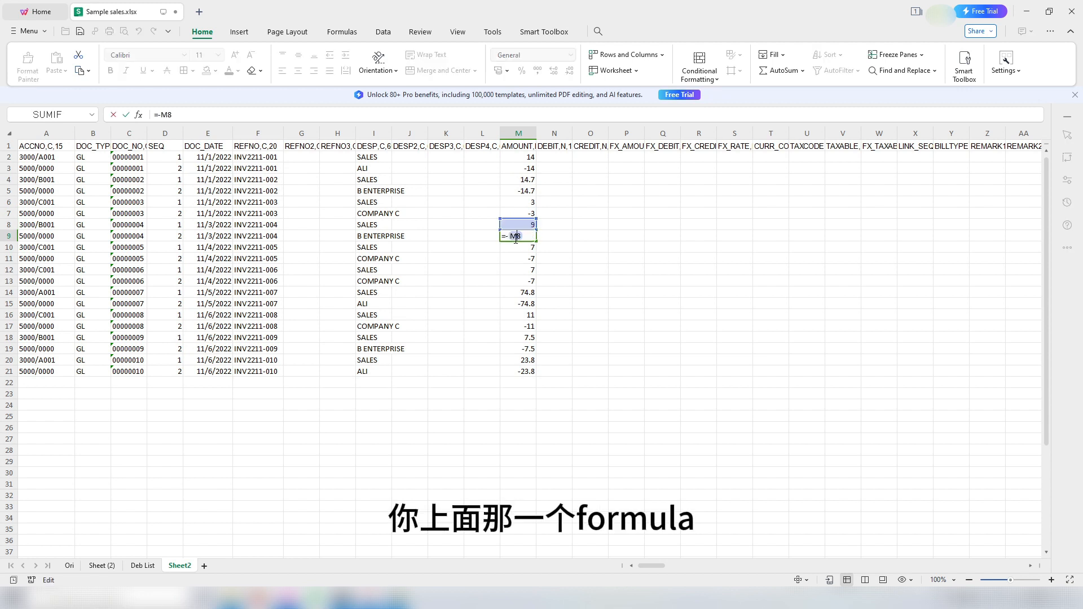
key(Return)
click(565, 257)
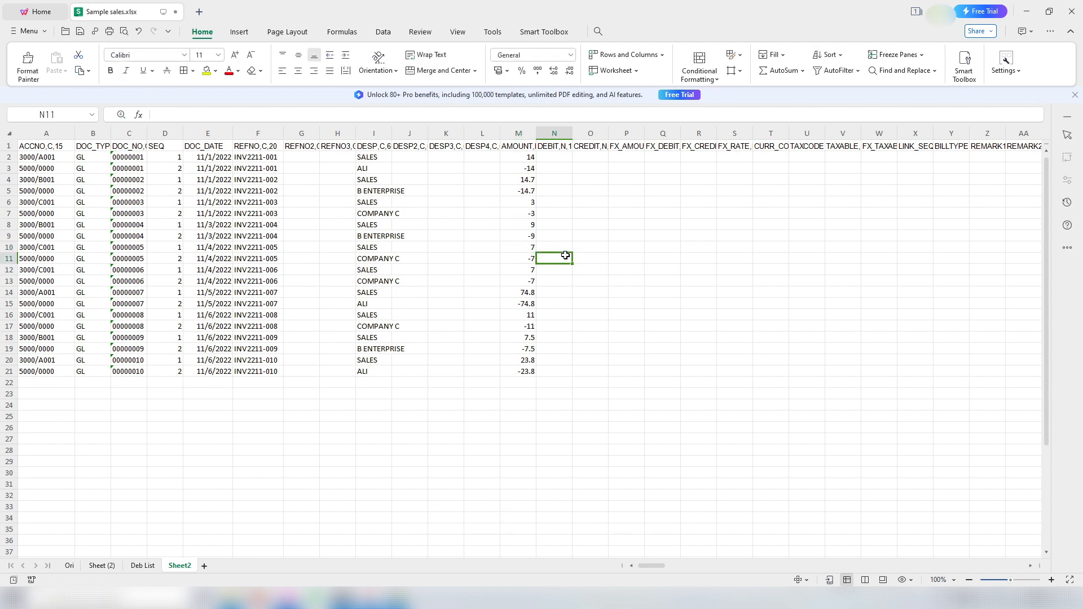
click(523, 131)
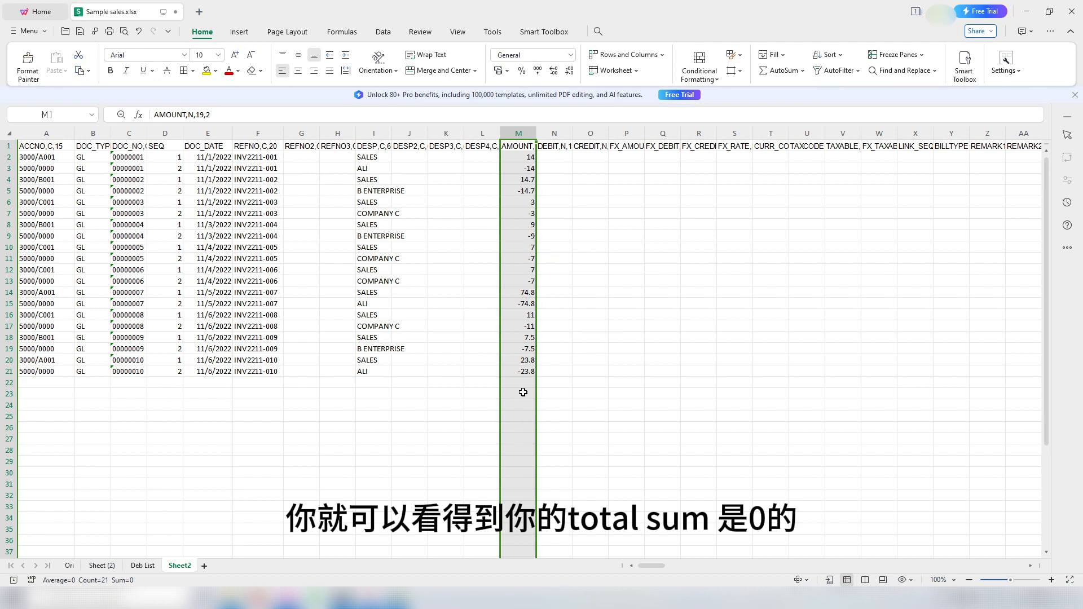
click(575, 234)
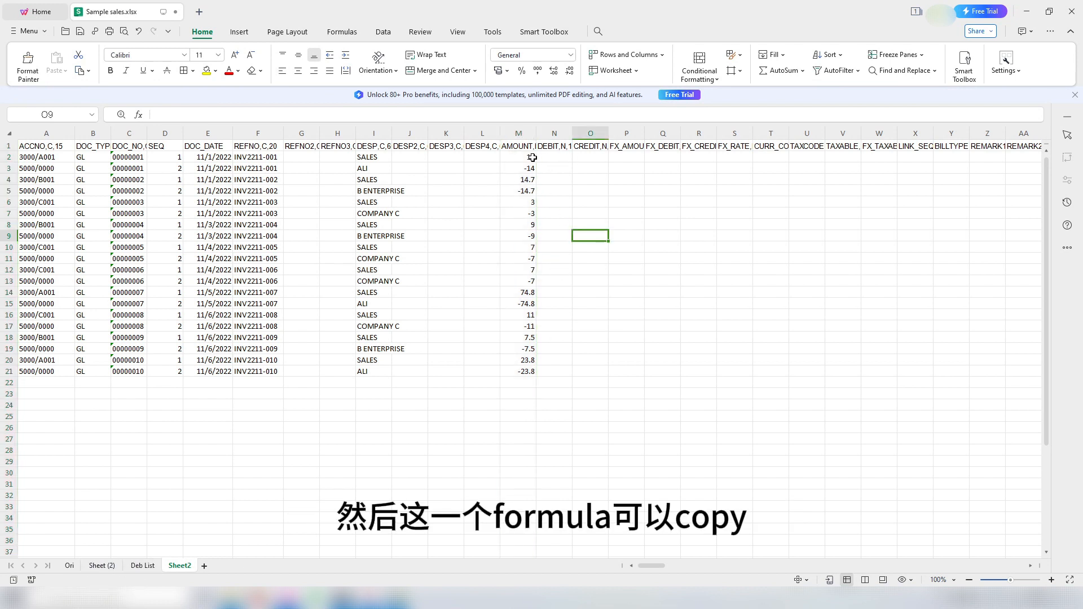
Step: Copy the amounts M2:M21 into the FX_AMOUNT column P2:P21
drag(529, 157, 528, 371)
key(ctrl+c)
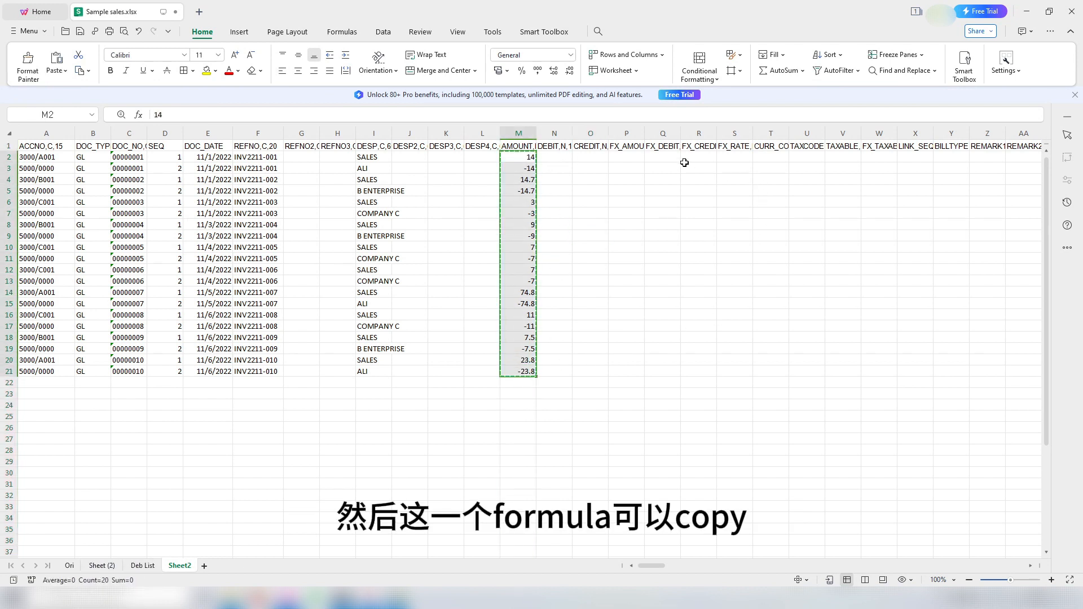
click(632, 157)
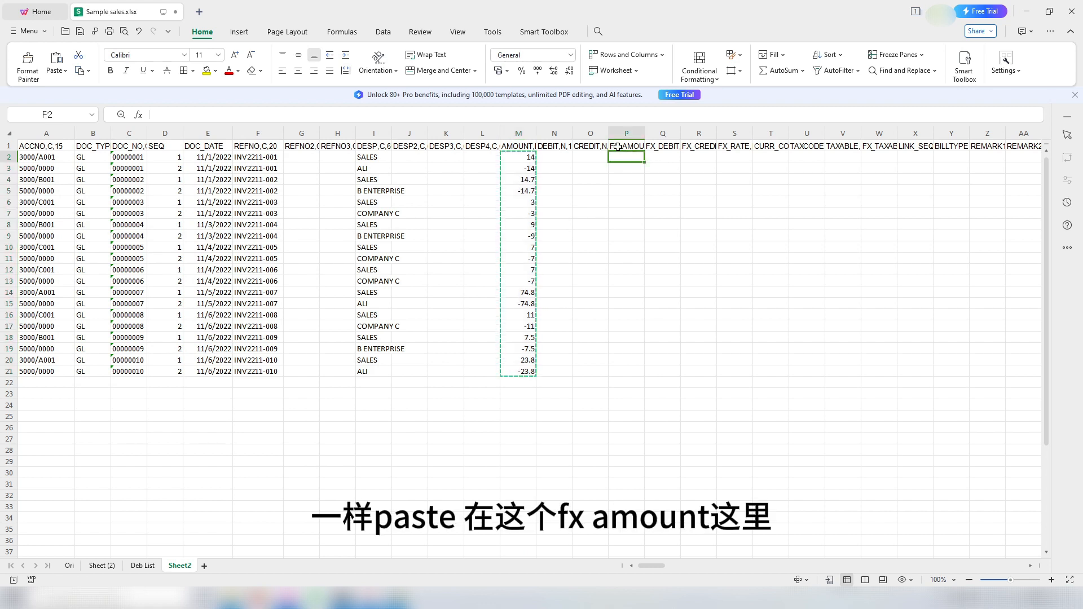
key(ctrl+v)
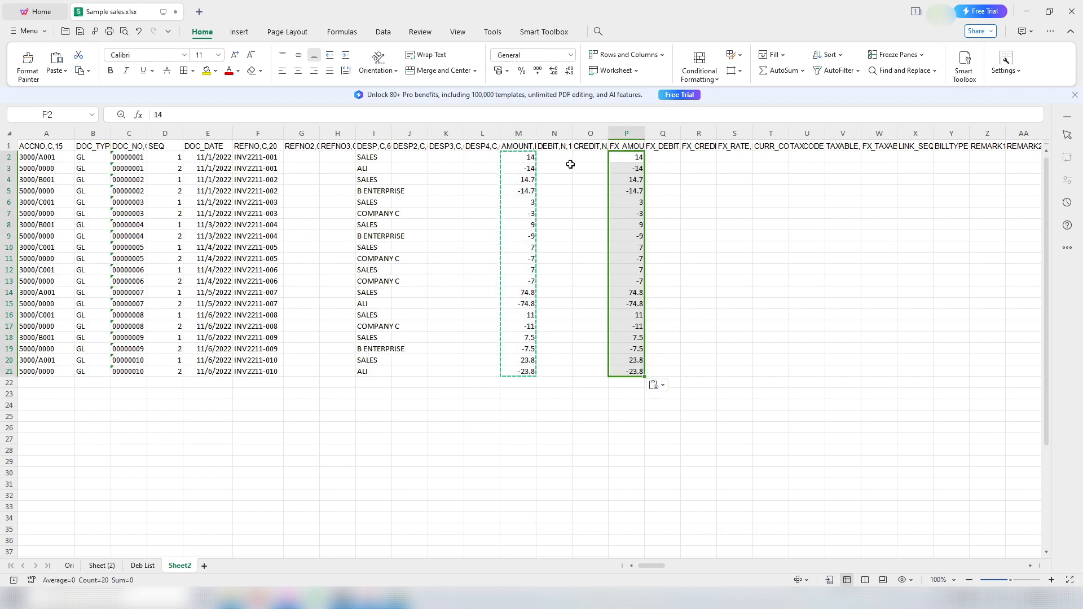
key(Escape)
click(558, 157)
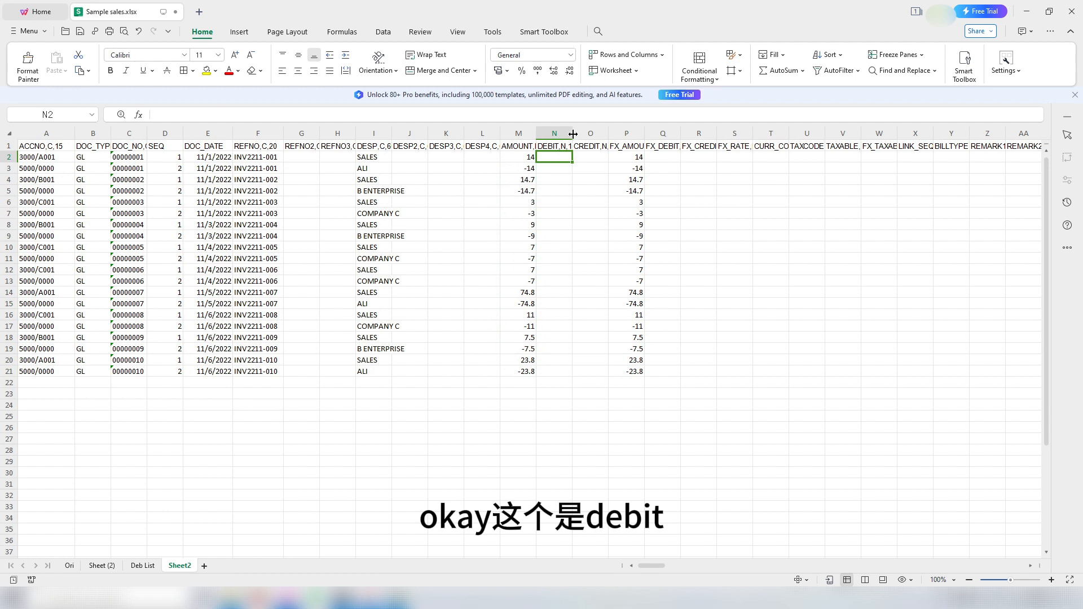
Step: Enter =M2 and 0 in N2:O2, and 0 and =-M3 in N3:O3
drag(573, 134, 585, 133)
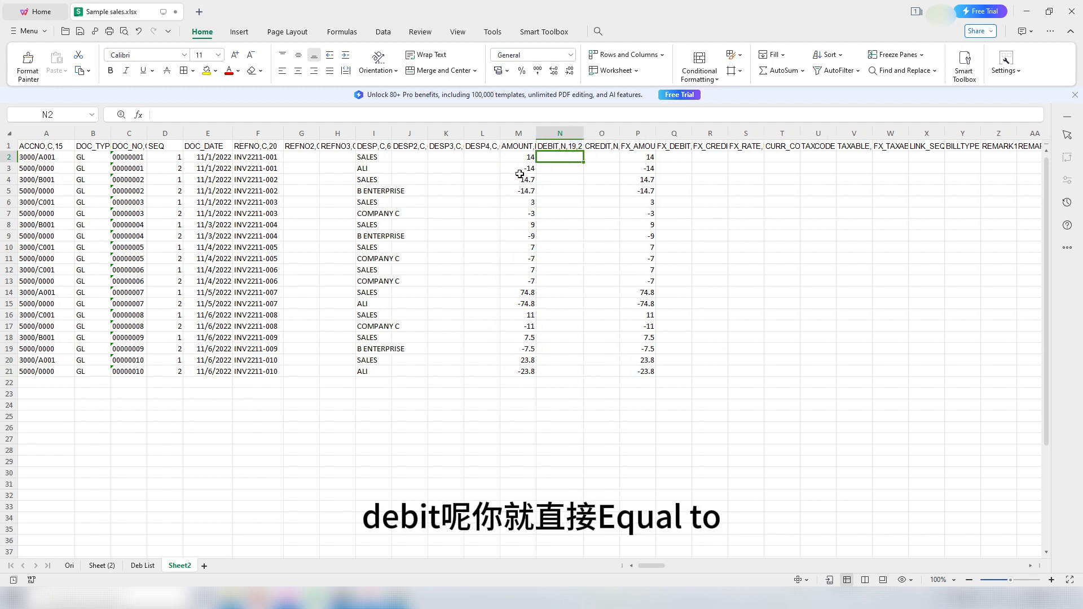
text(=)
click(514, 158)
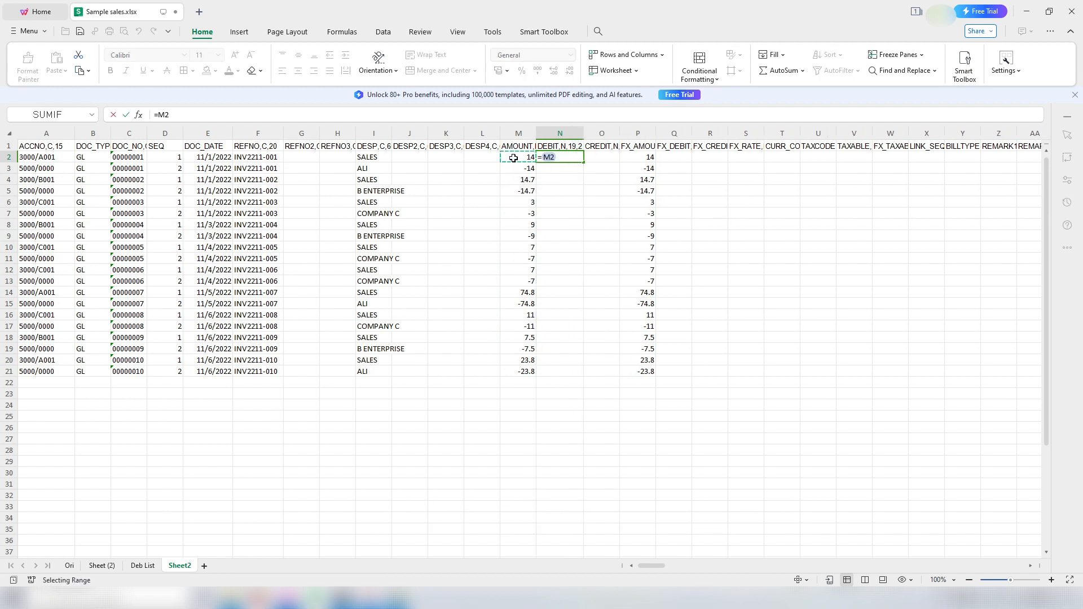
key(Return)
click(602, 159)
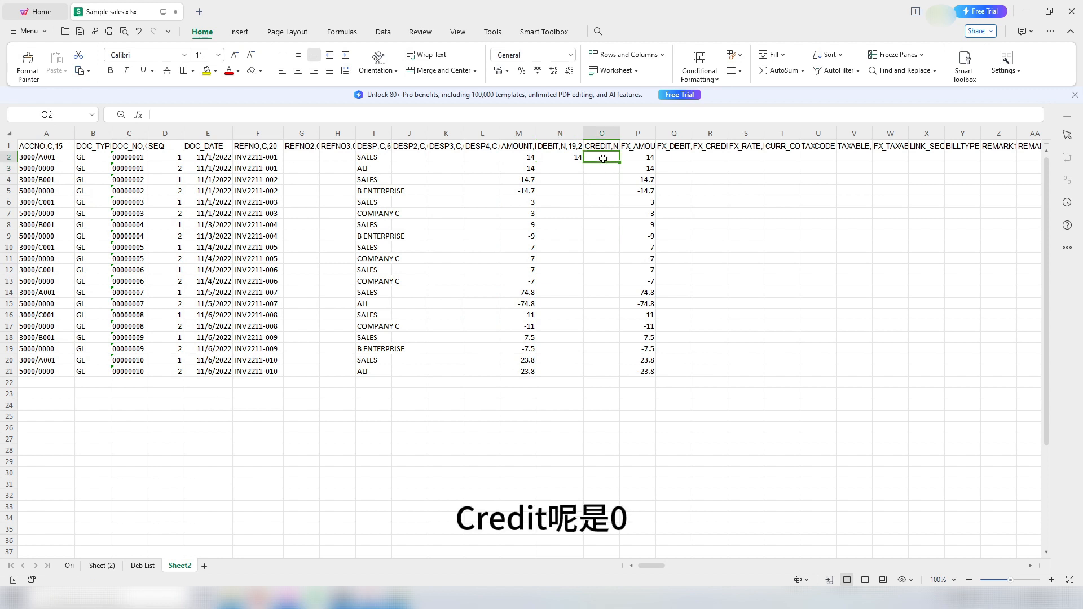
text(0)
key(Return)
click(567, 168)
text(0)
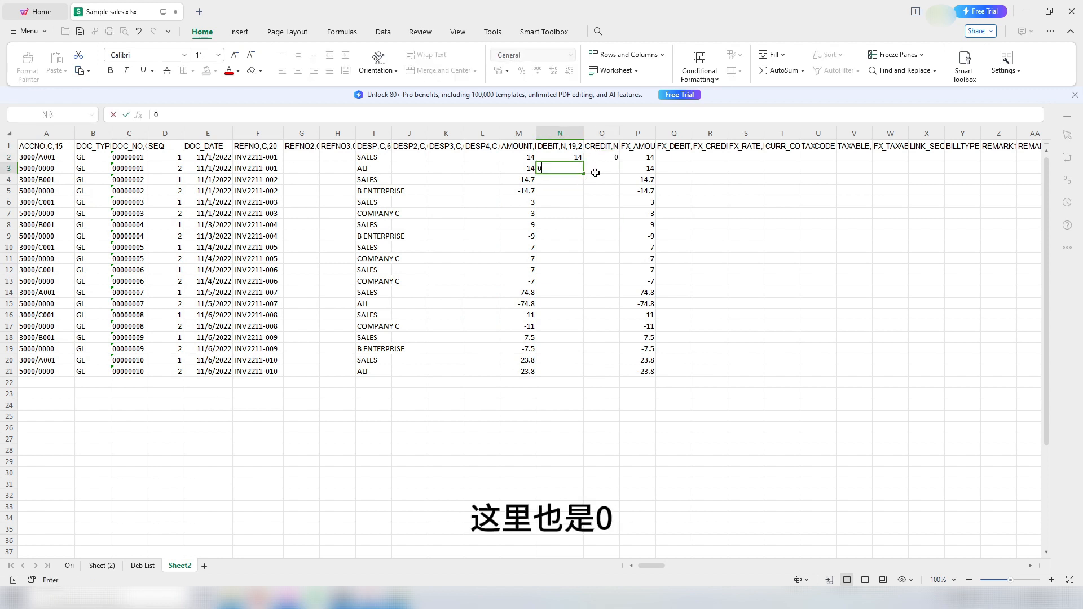
click(596, 171)
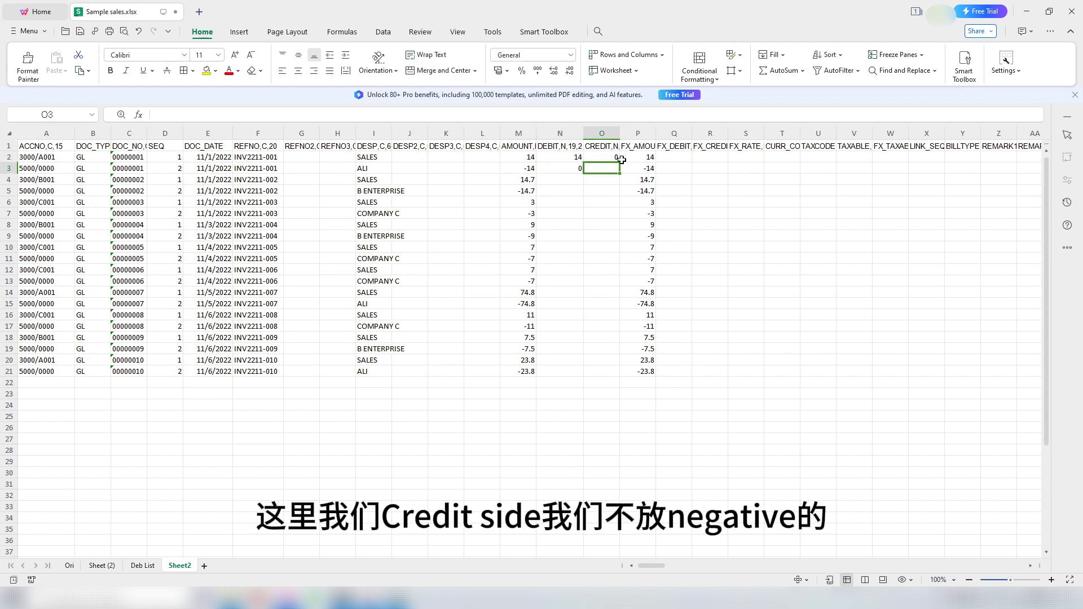
text(-)
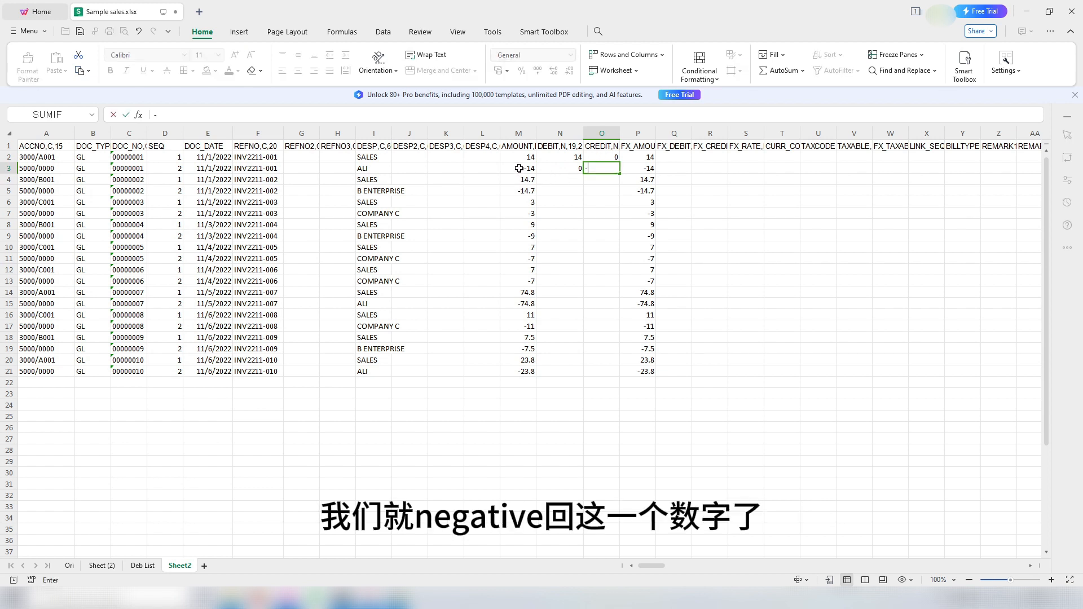
click(514, 170)
key(Return)
click(566, 179)
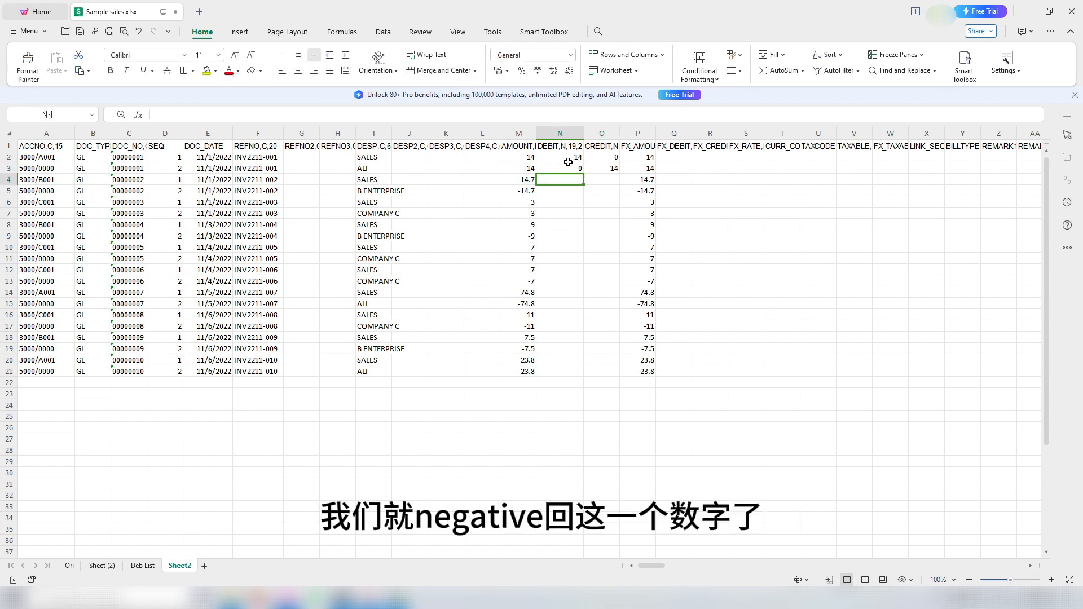
Step: Copy the N2:O3 debit/credit formulas into Q2:R3, N4:O21 and Q4:R21
drag(564, 158, 603, 168)
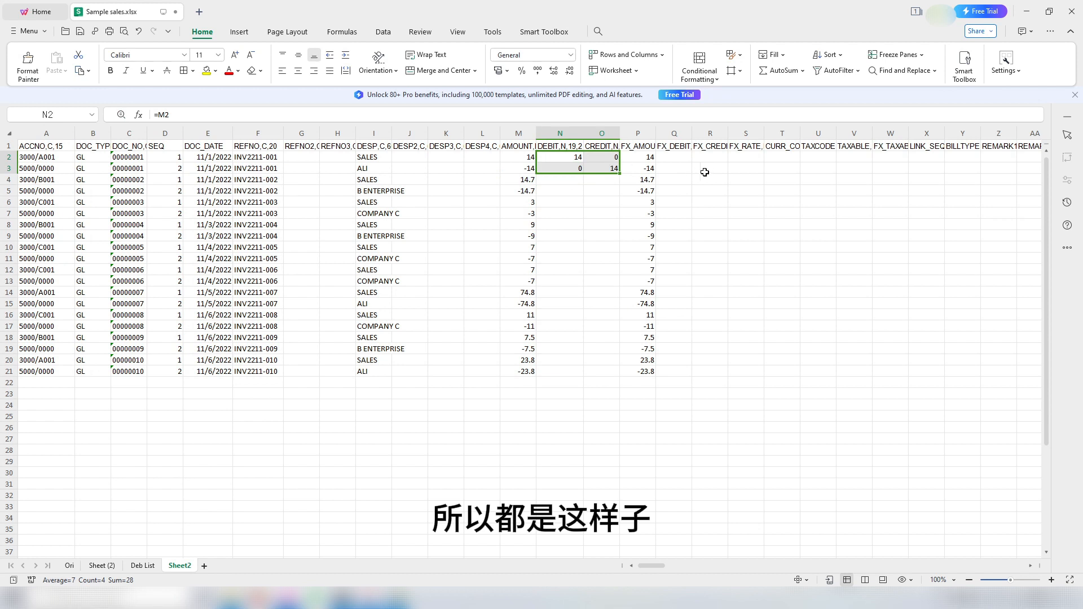
key(ctrl+c)
click(682, 158)
key(ctrl+v)
drag(564, 158, 593, 372)
key(ctrl+v)
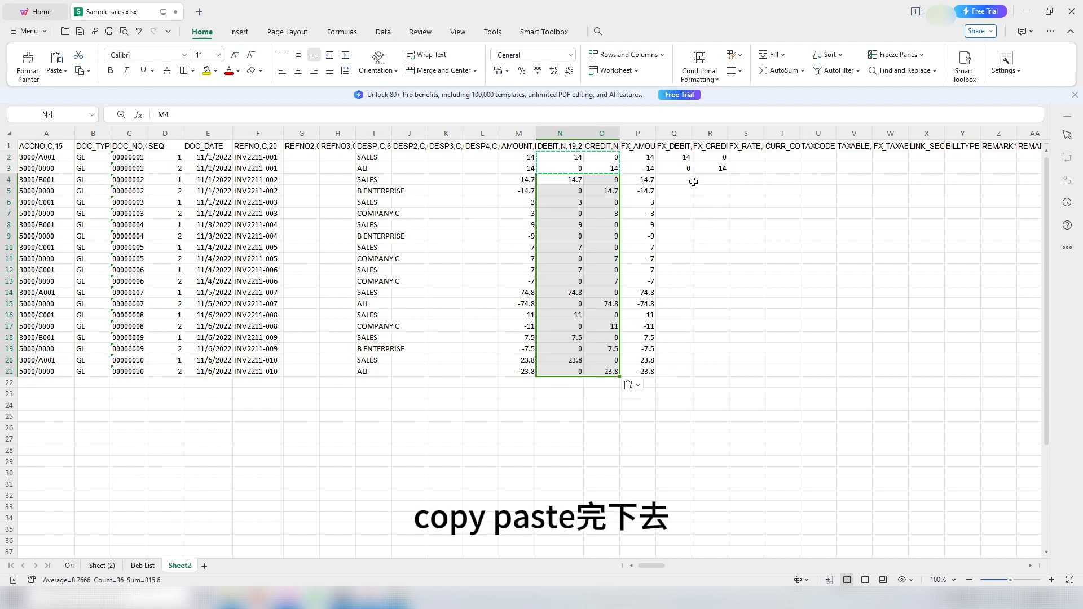
drag(678, 181, 722, 373)
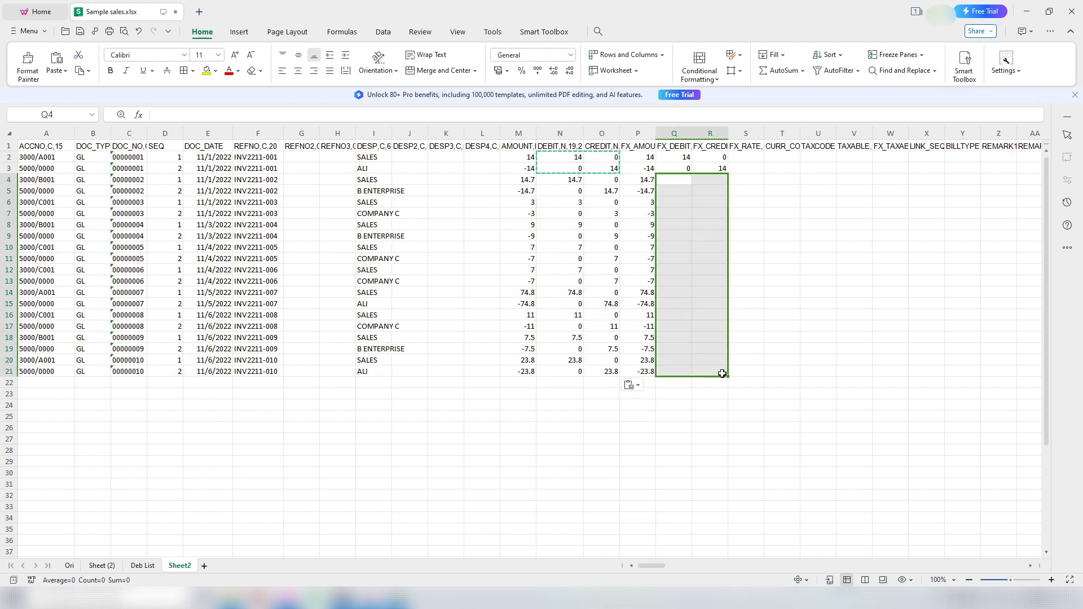
key(ctrl+v)
key(Escape)
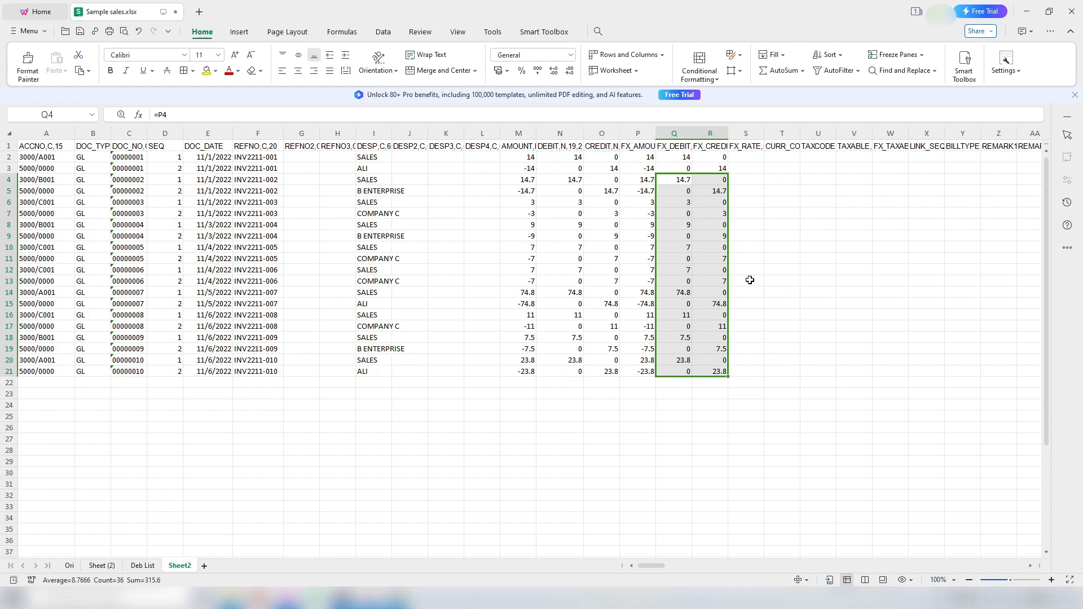
click(766, 257)
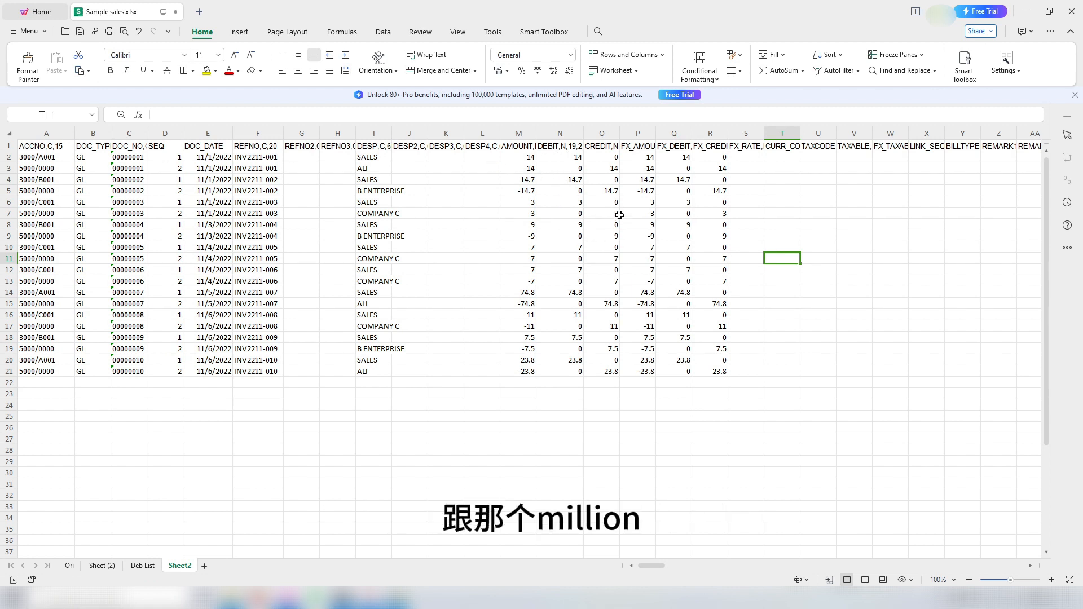
click(561, 202)
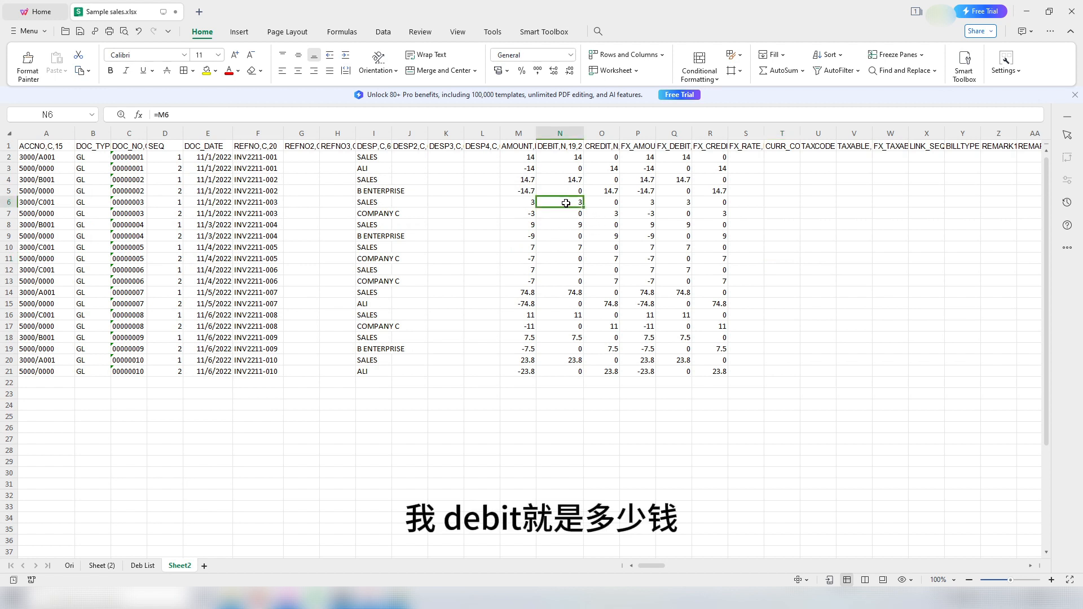
click(522, 205)
click(613, 216)
click(528, 215)
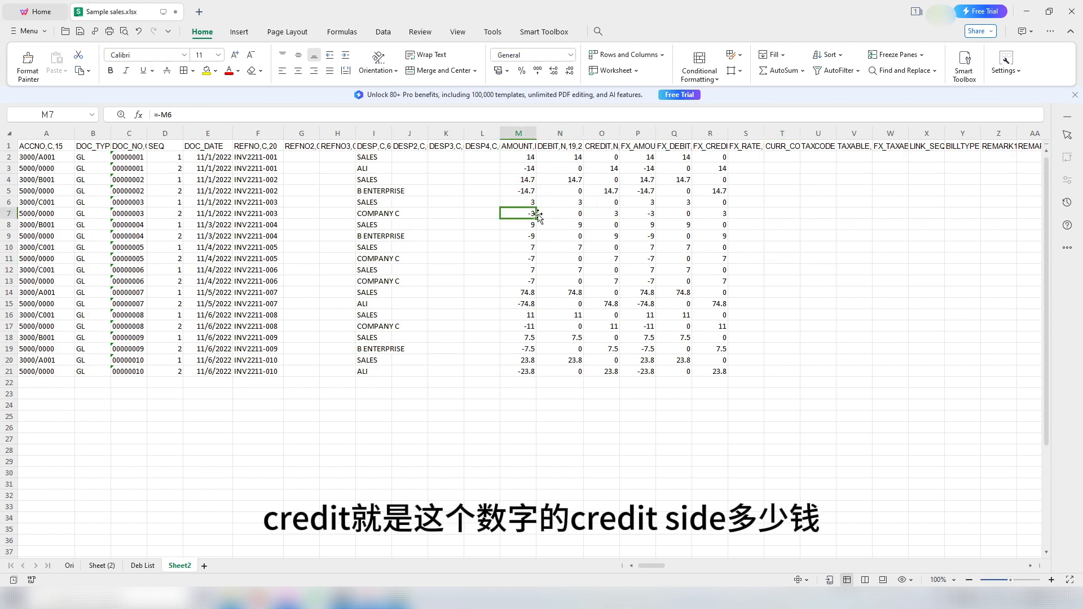
click(607, 213)
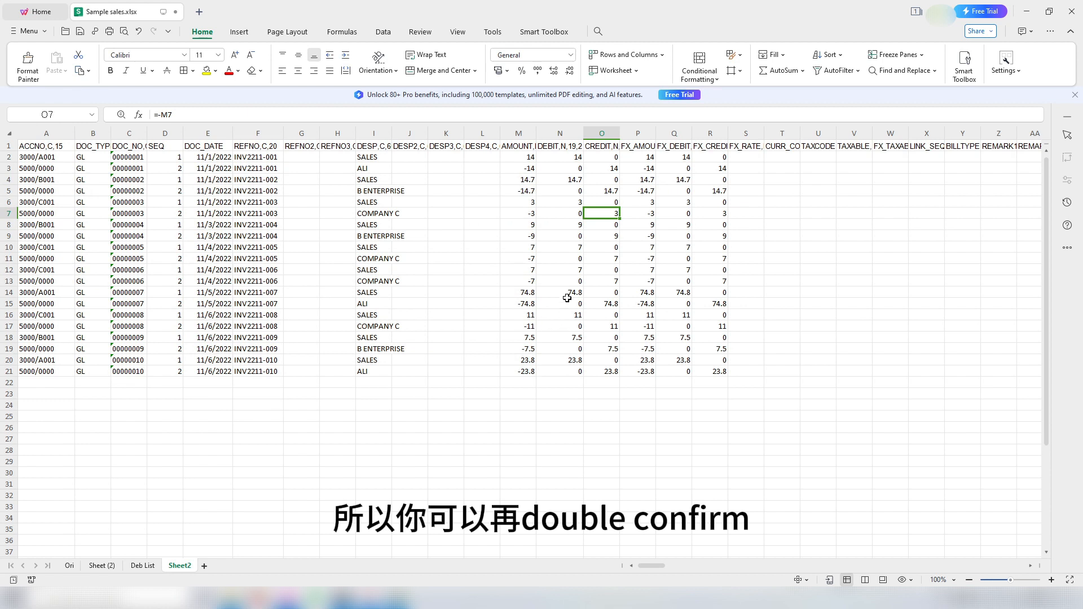
click(517, 131)
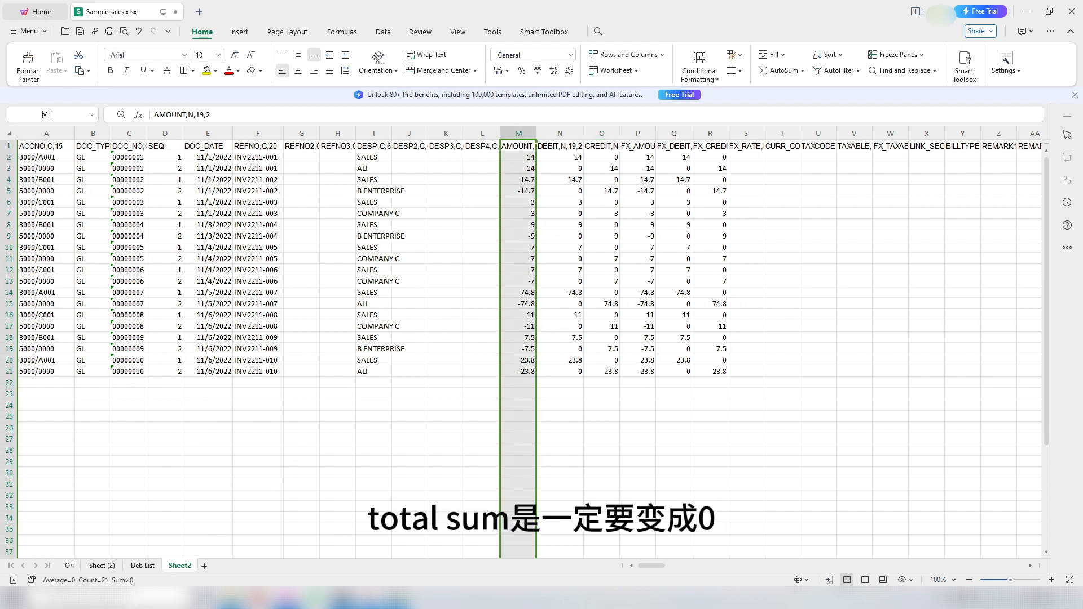
click(638, 131)
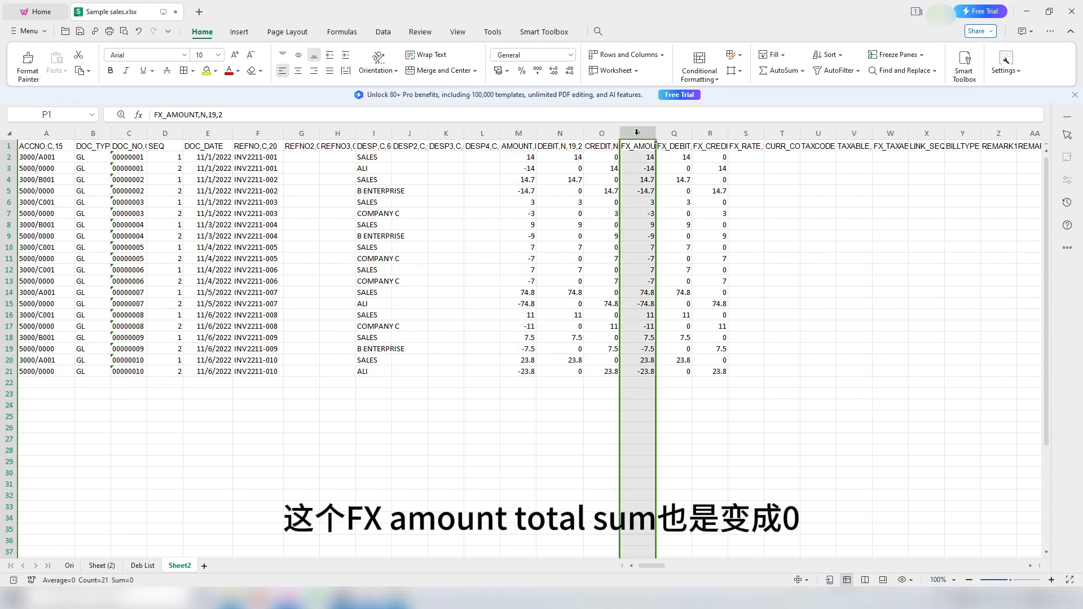
click(567, 133)
click(600, 131)
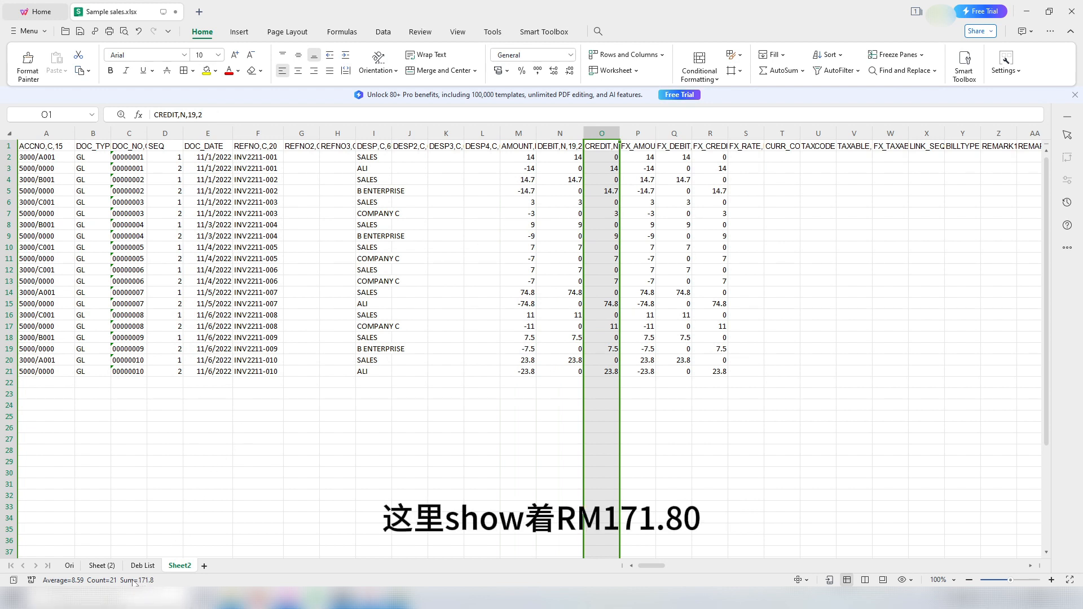
click(102, 565)
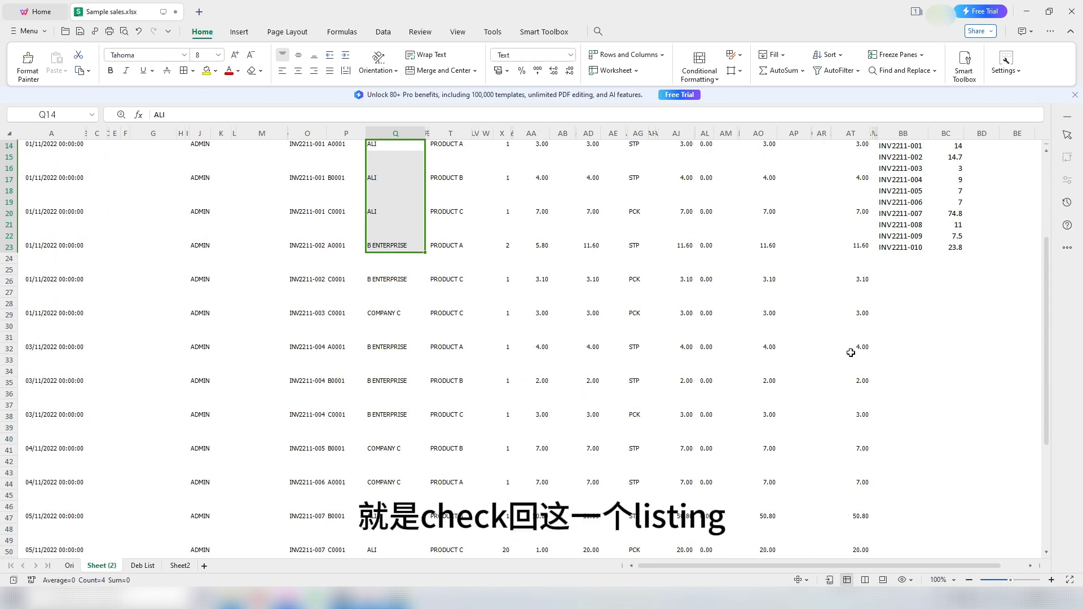
click(950, 350)
scroll(965, 261, up, 5)
drag(950, 294, 950, 397)
scroll(421, 495, down, 13)
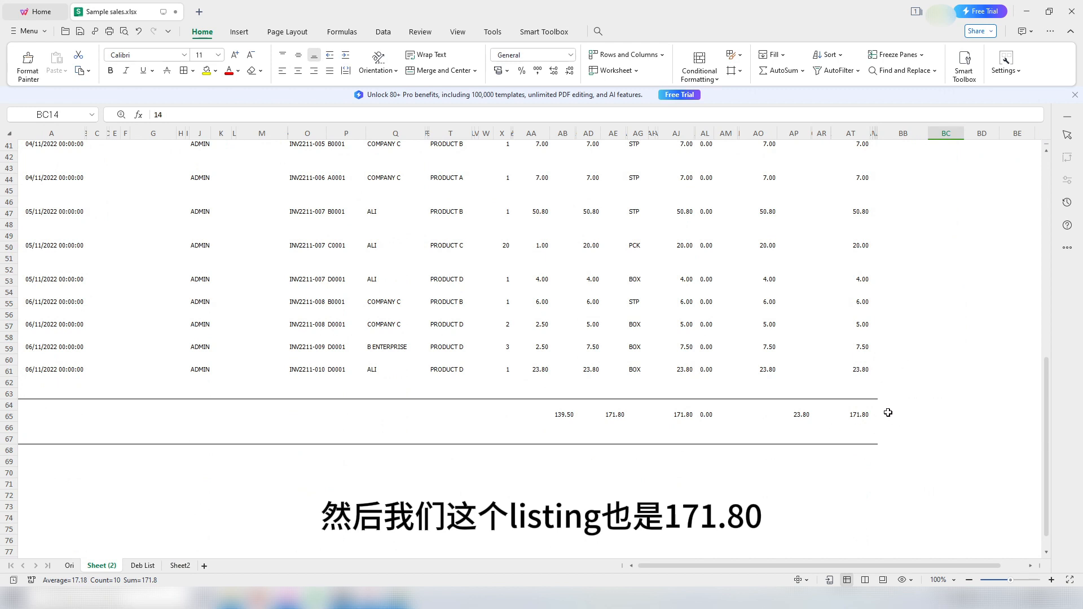
scroll(844, 389, up, 13)
click(180, 566)
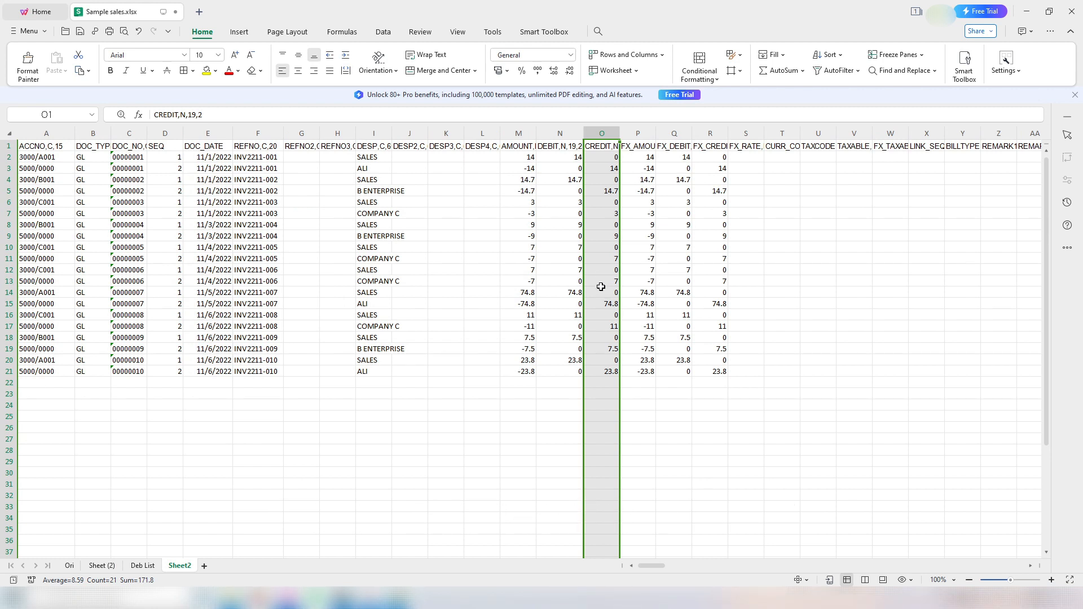
Step: Enter FX rate 1 in S2 and copy it down through S21
click(749, 206)
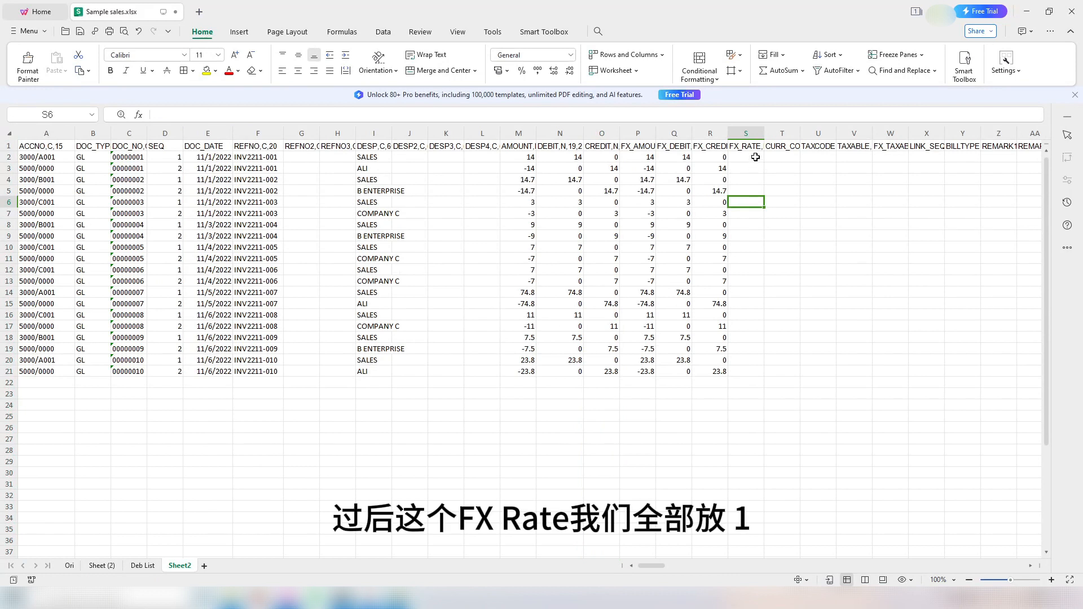
click(756, 157)
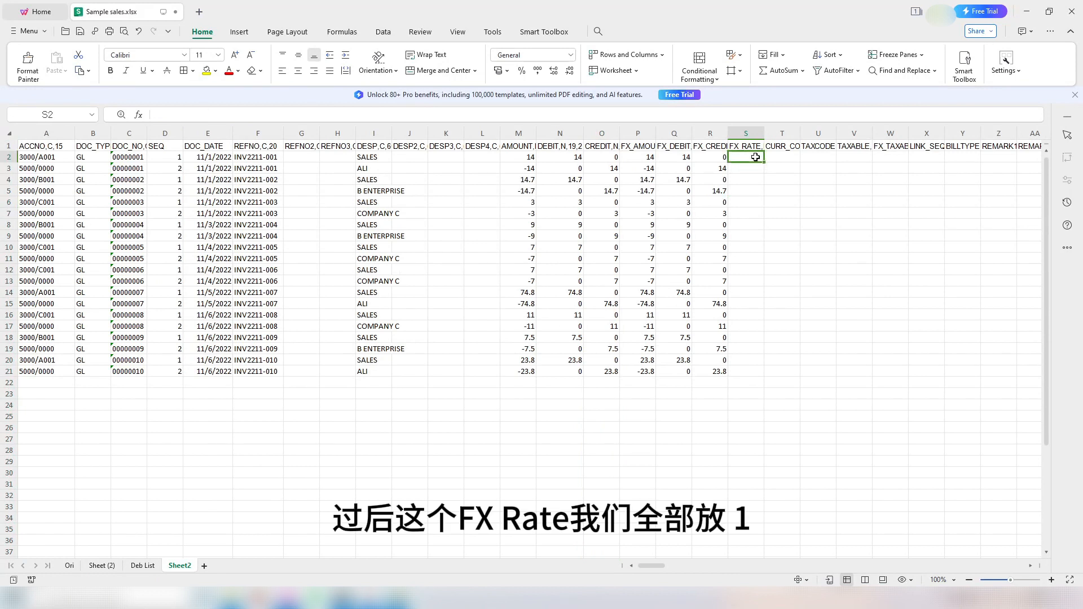
text(1)
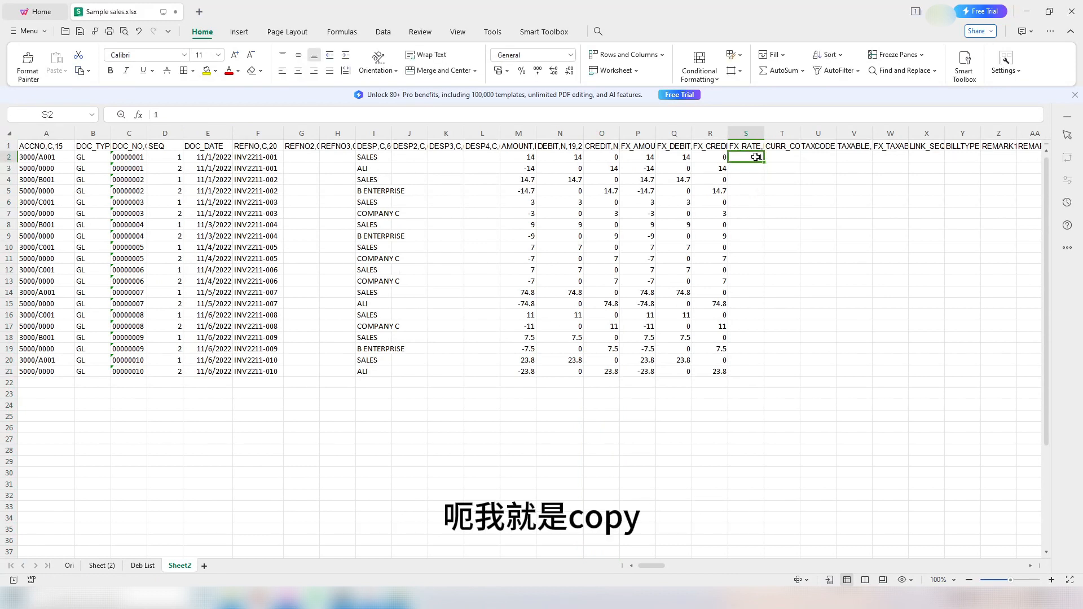
key(ctrl+c)
drag(750, 169, 746, 372)
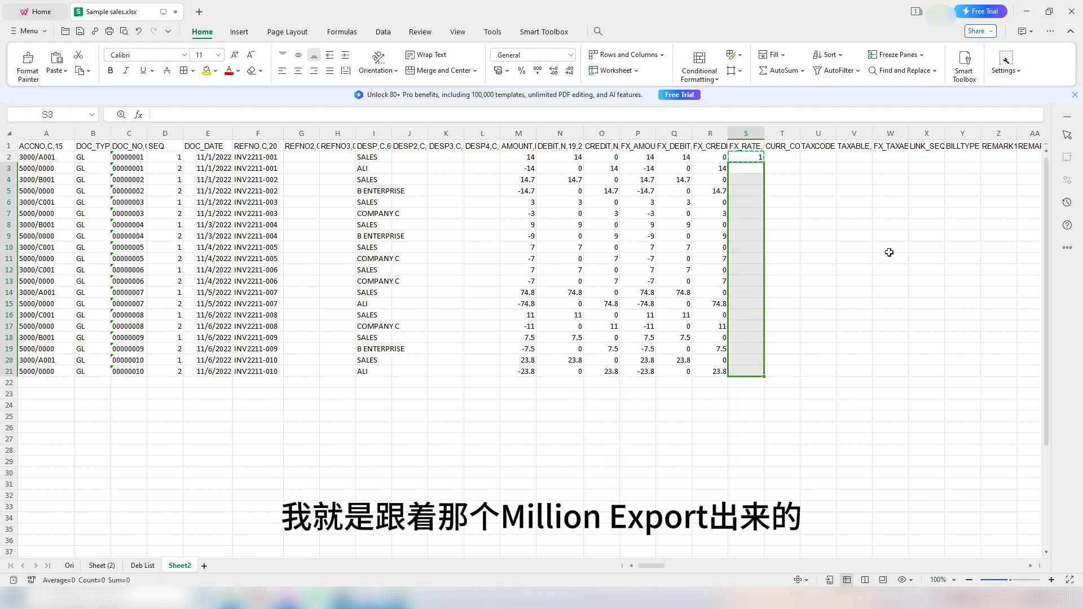
key(ctrl+v)
click(788, 160)
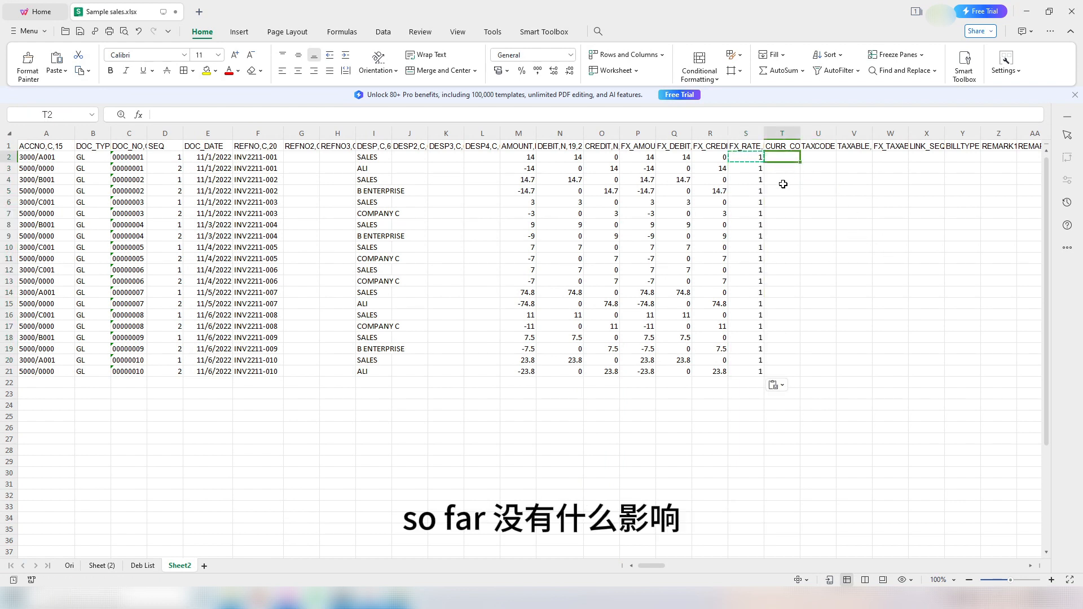
Step: Enter MYR in T2 and fill it down to T21
text(M)
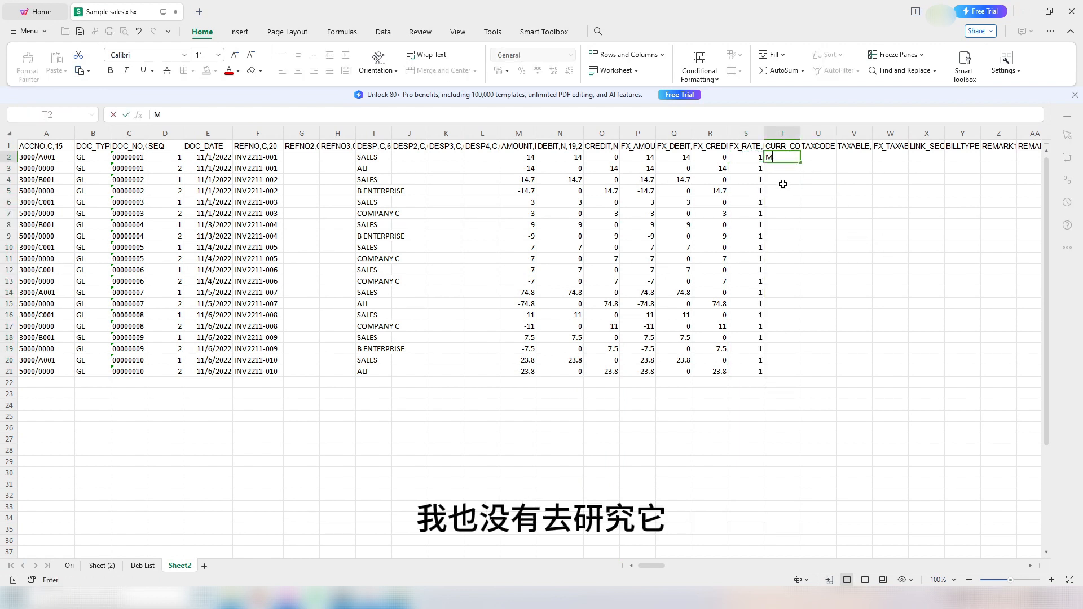
text(YR)
key(Return)
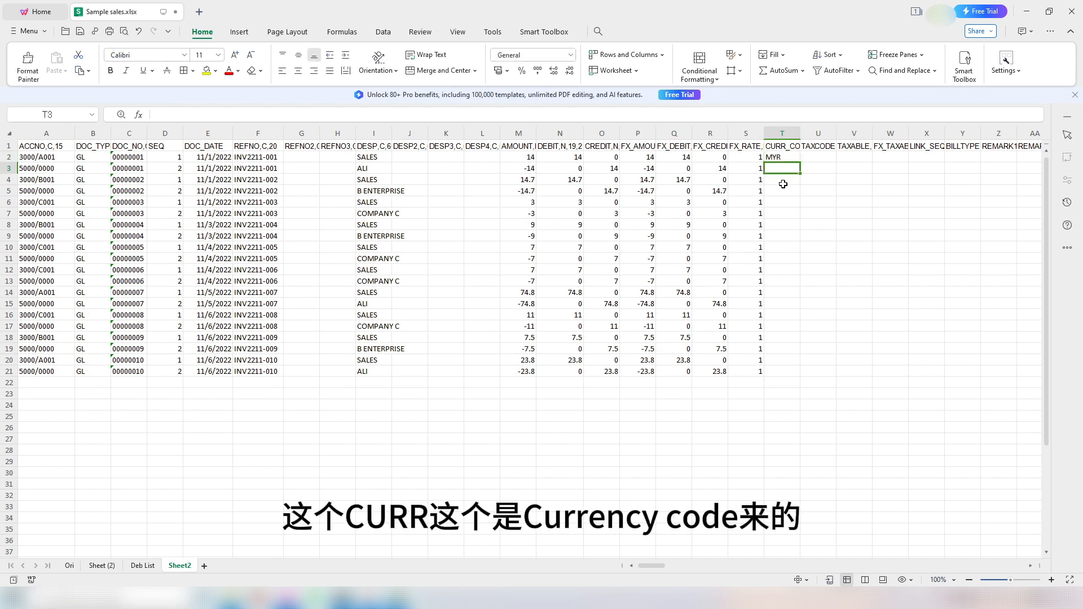
click(774, 146)
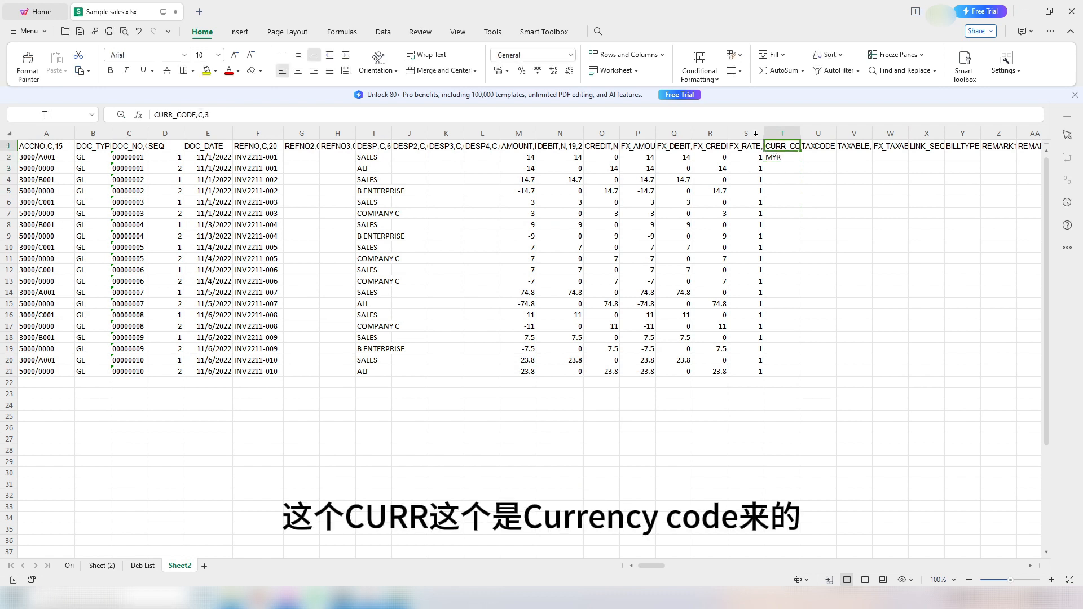
click(795, 159)
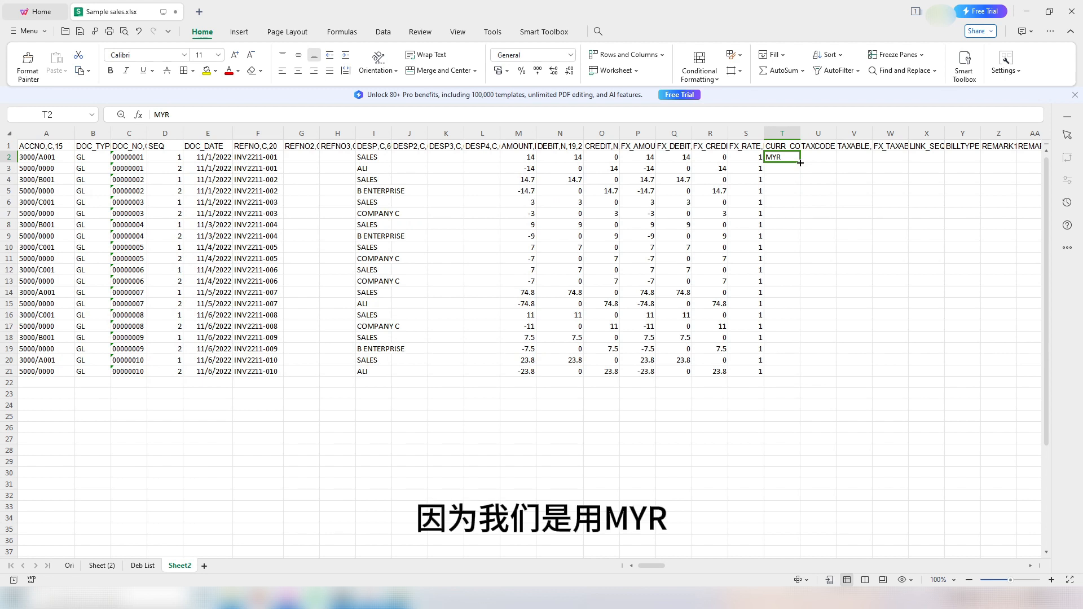
double_click(800, 163)
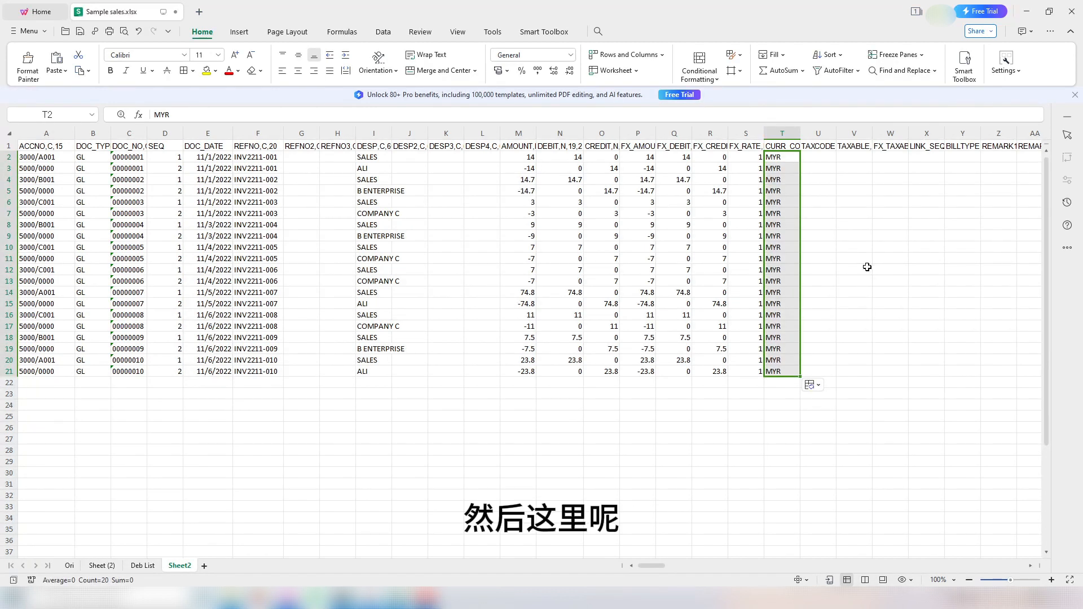
click(825, 148)
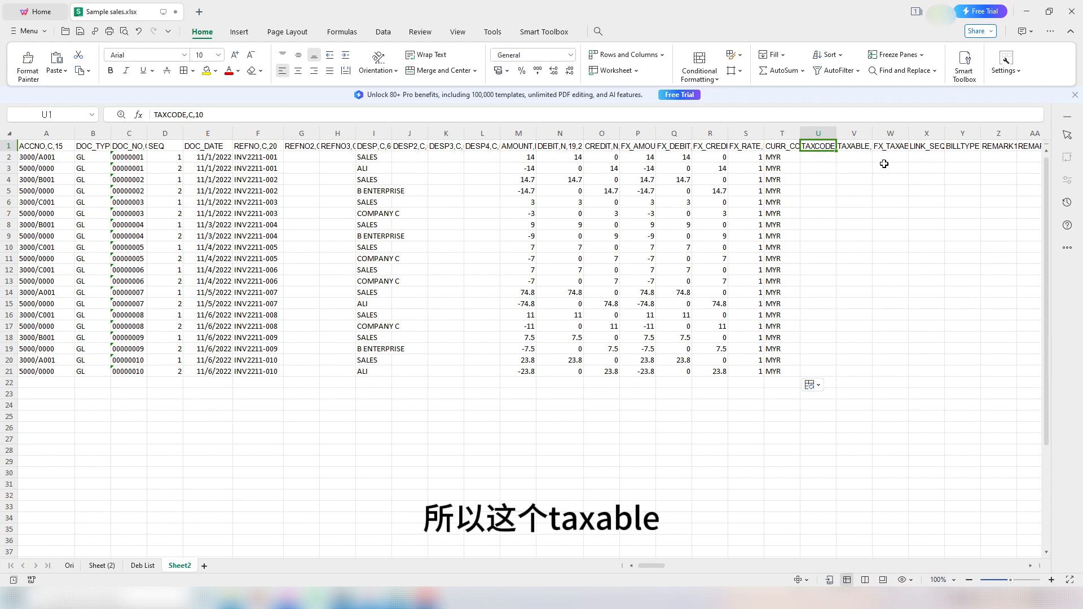
Step: Fill 0 into TAXABLE, FX_TAXABLE and LINK_SEQ for rows 2–21 (V2:X21)
click(871, 146)
click(893, 147)
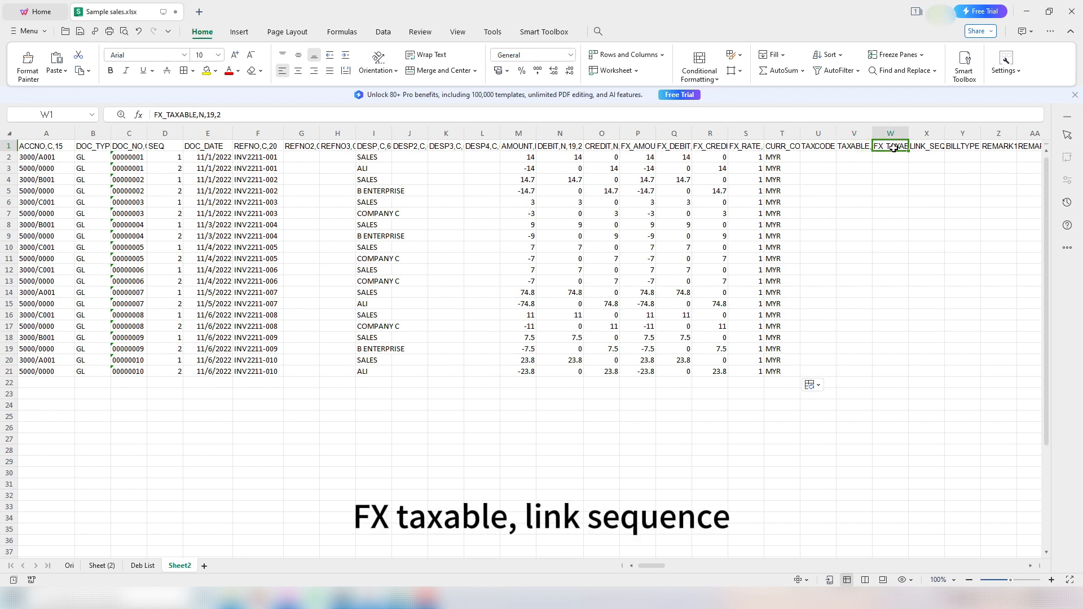
click(918, 148)
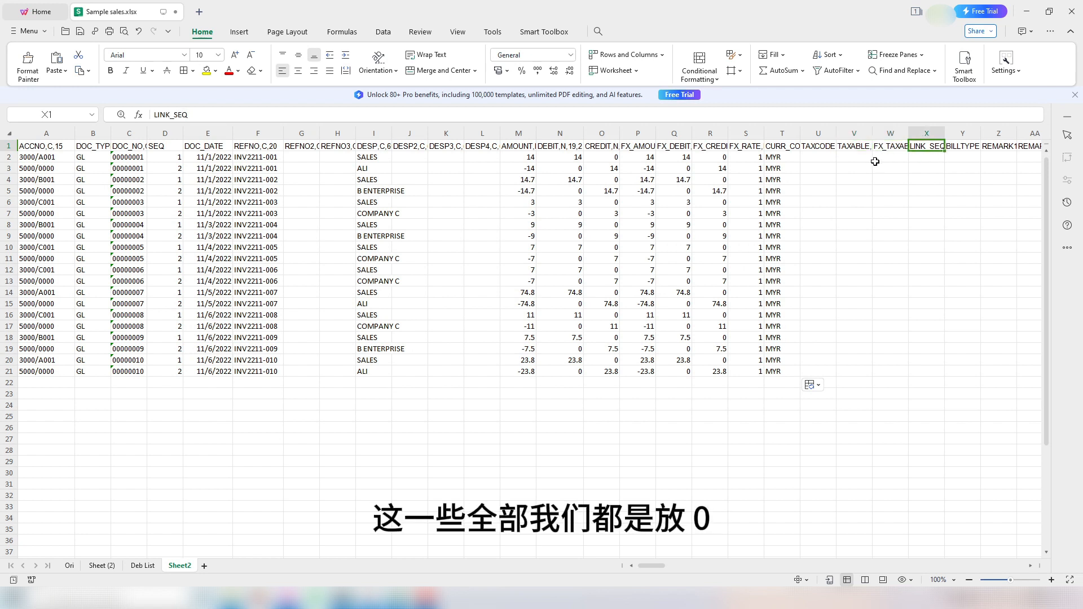
drag(856, 158, 933, 371)
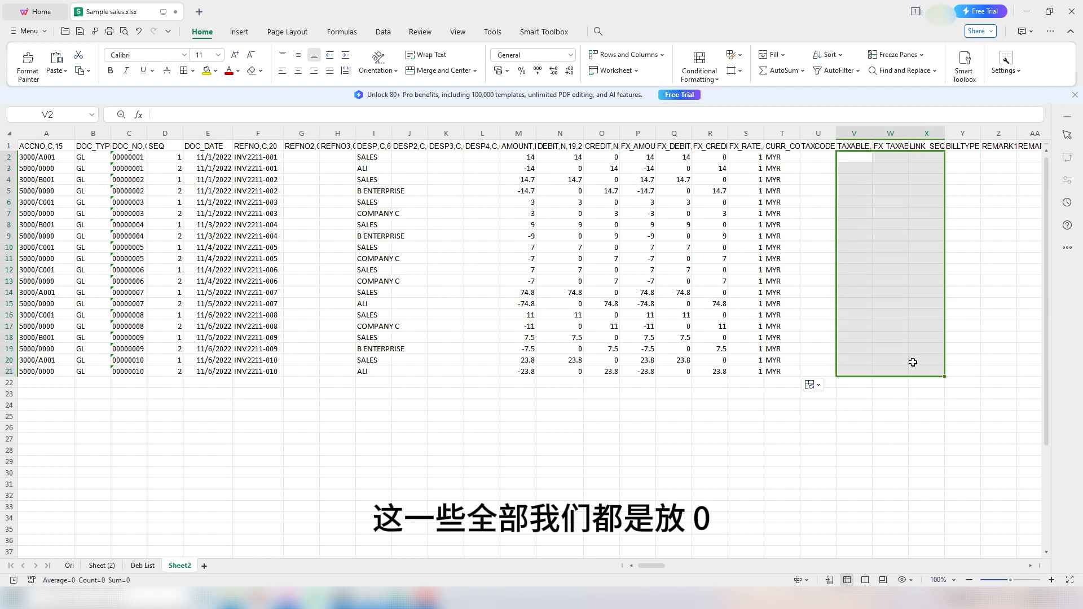
text(0)
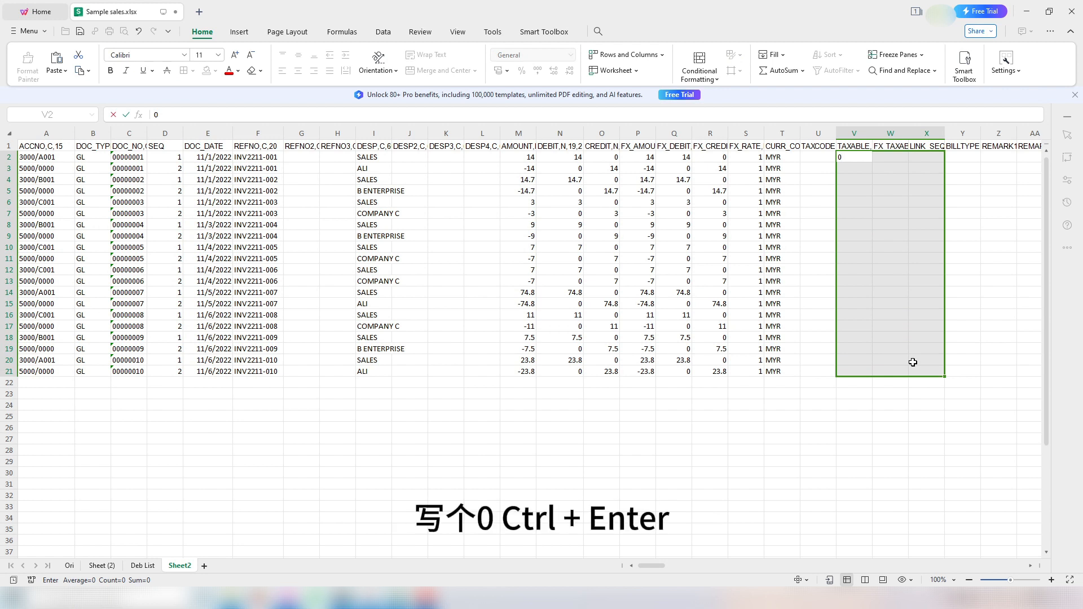
key(ctrl+Return)
Step: Fill BILLTYPE I into Y2:Y21 for all twenty journal rows
click(977, 236)
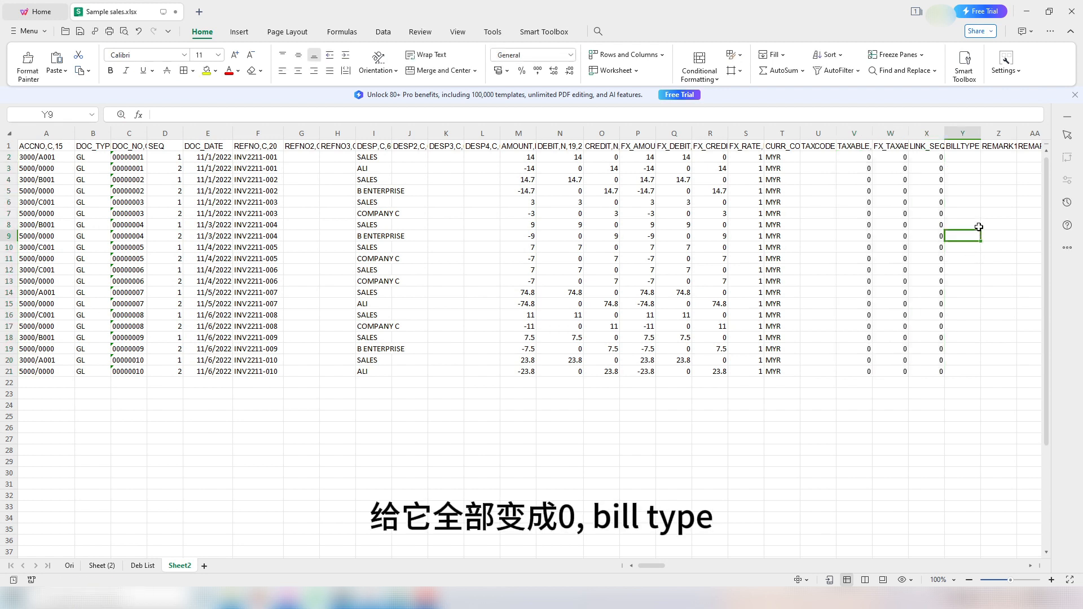
click(965, 156)
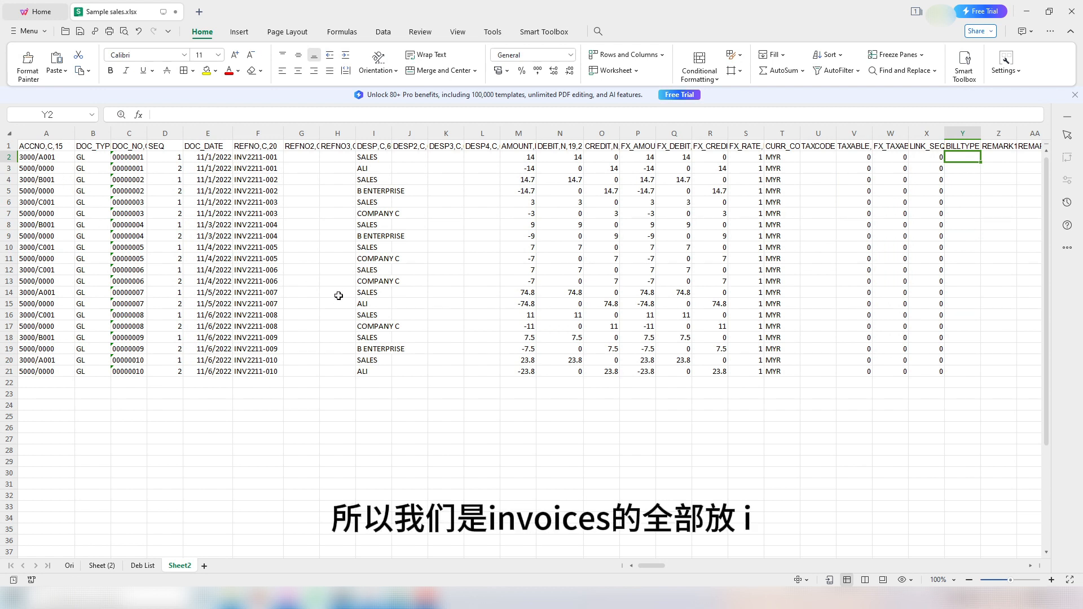
text(I)
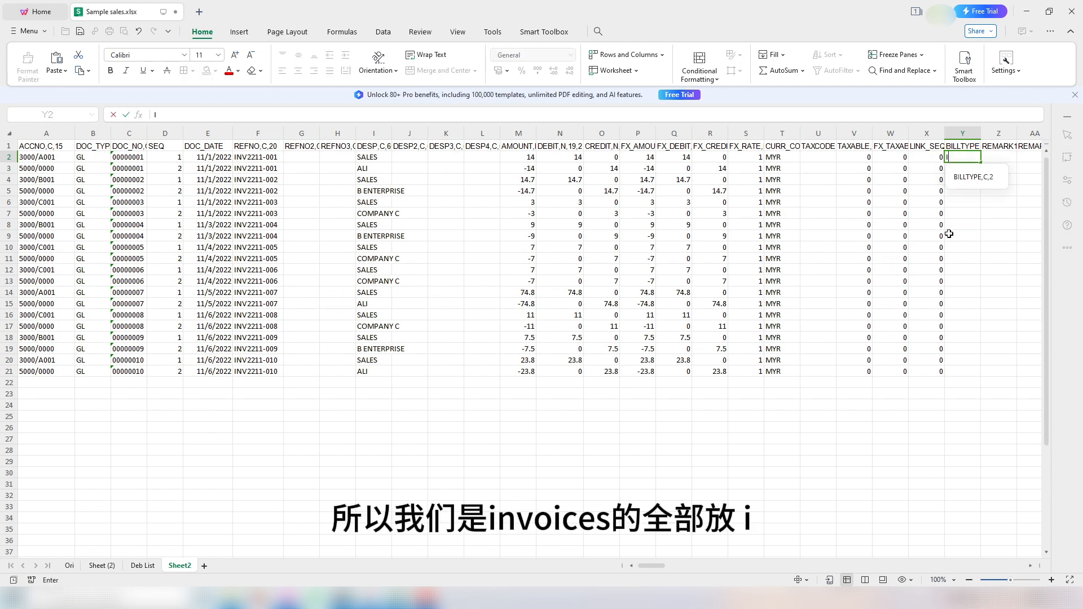
click(974, 238)
click(969, 169)
drag(959, 157, 952, 368)
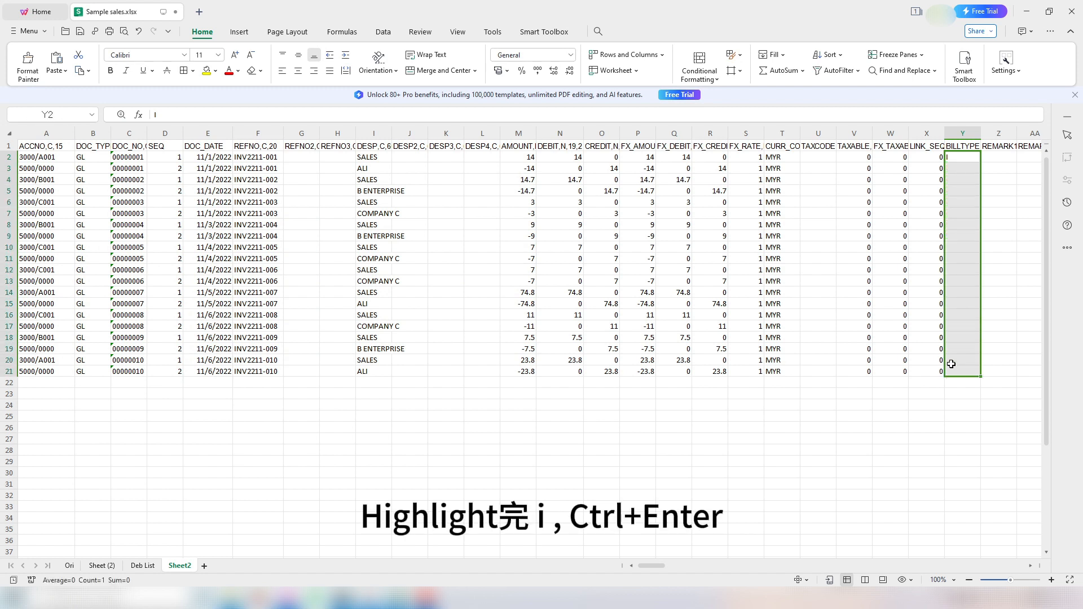
text(I)
key(ctrl+Return)
click(963, 294)
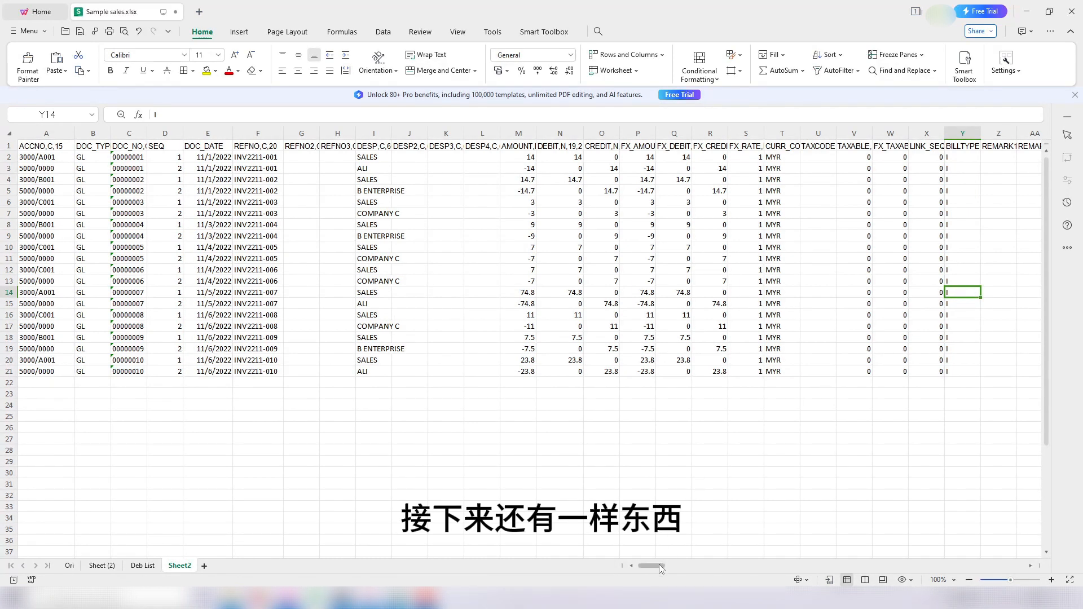
Step: Enter batch number 221110 in the first BATCHNO cell AB2
drag(659, 563, 662, 564)
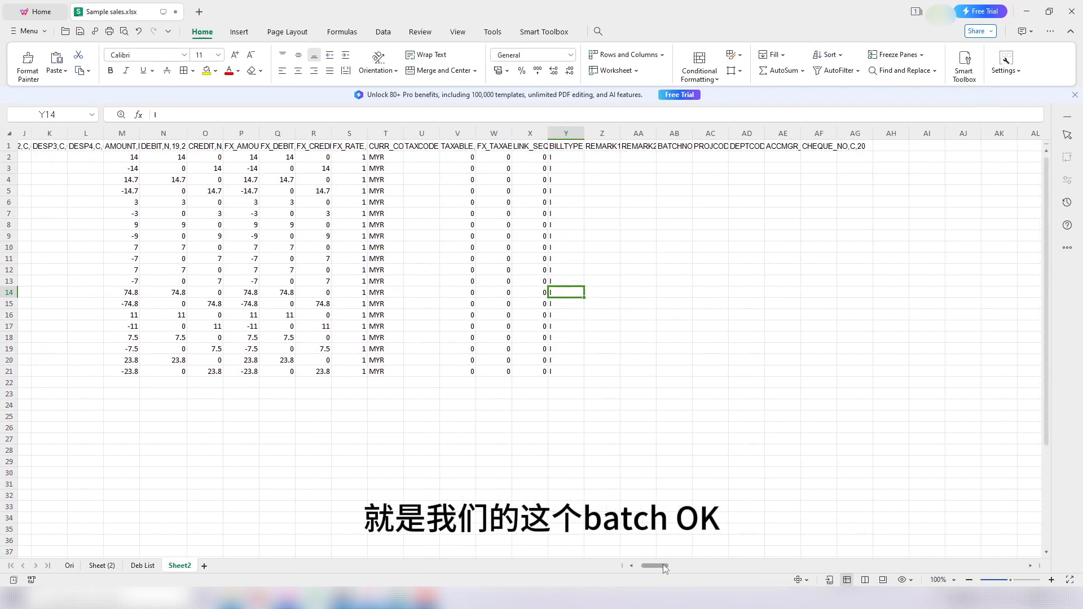
click(674, 158)
click(631, 566)
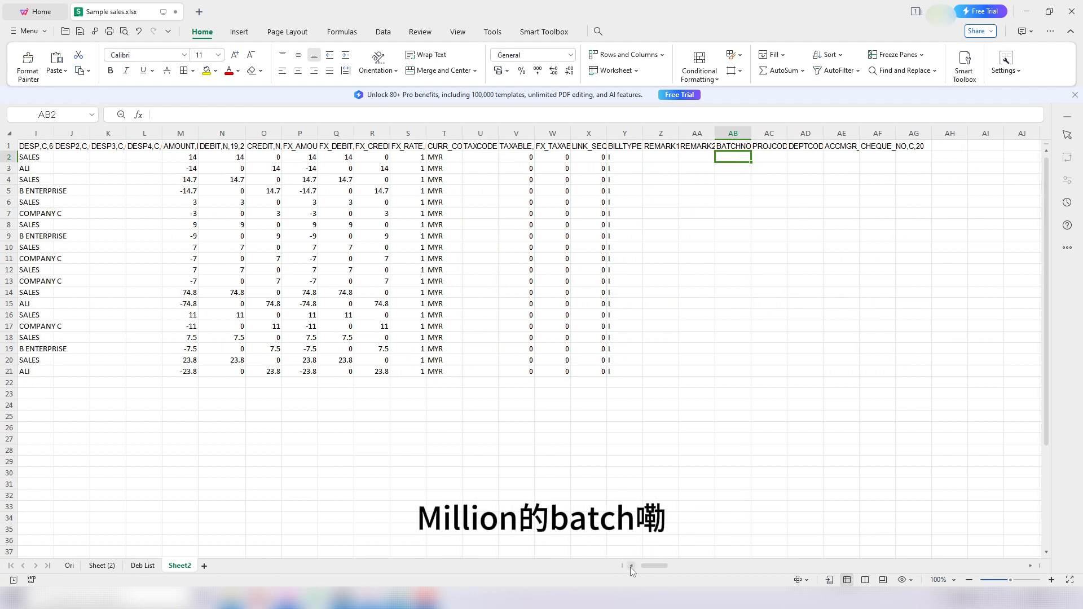
click(631, 567)
click(631, 567)
click(631, 566)
click(631, 566)
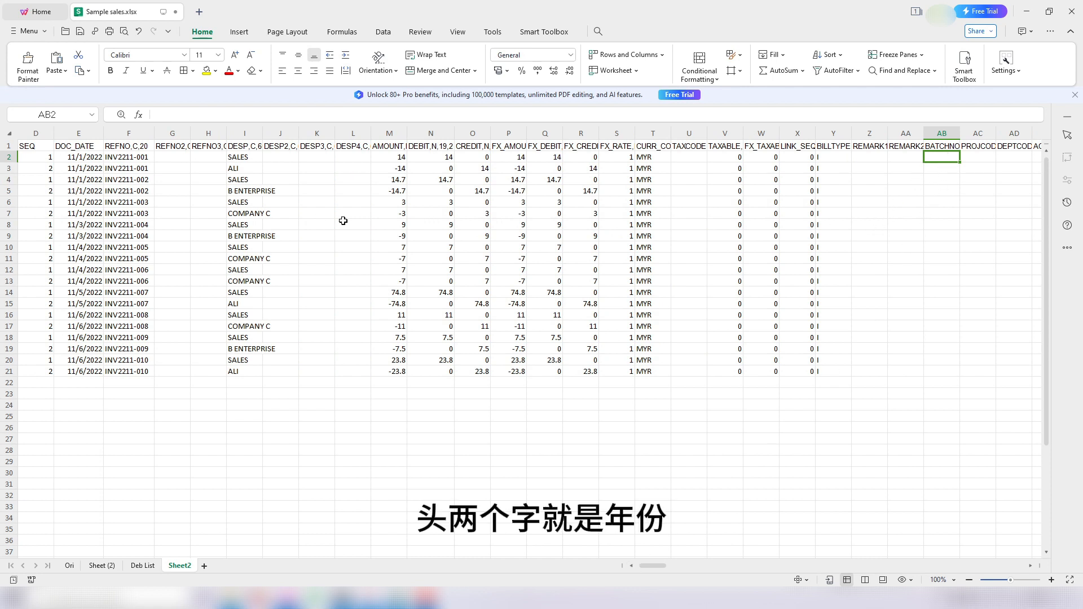
text(22)
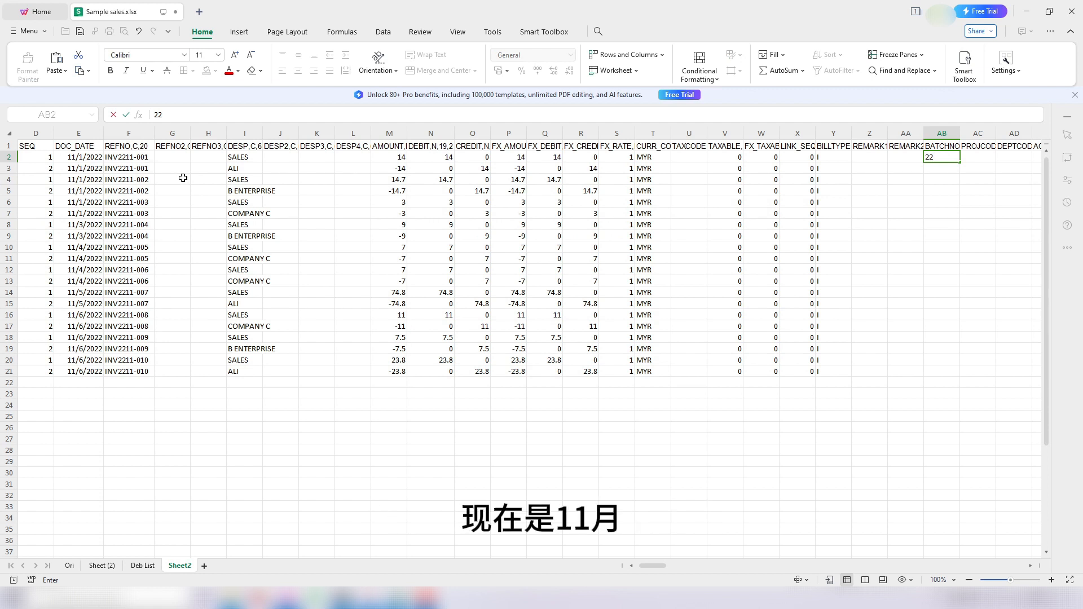
text(1110)
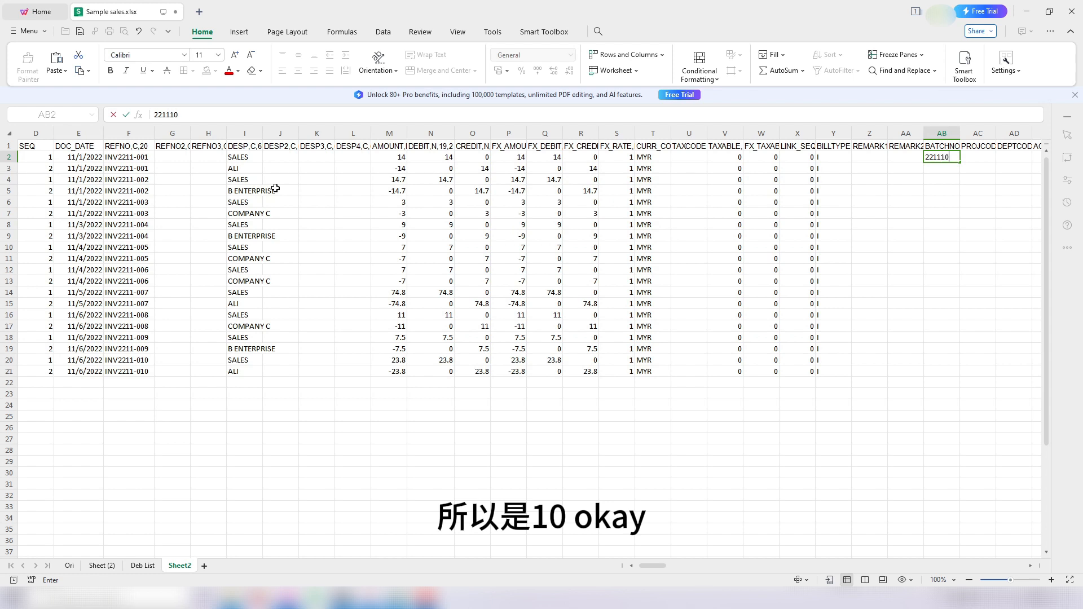
click(906, 180)
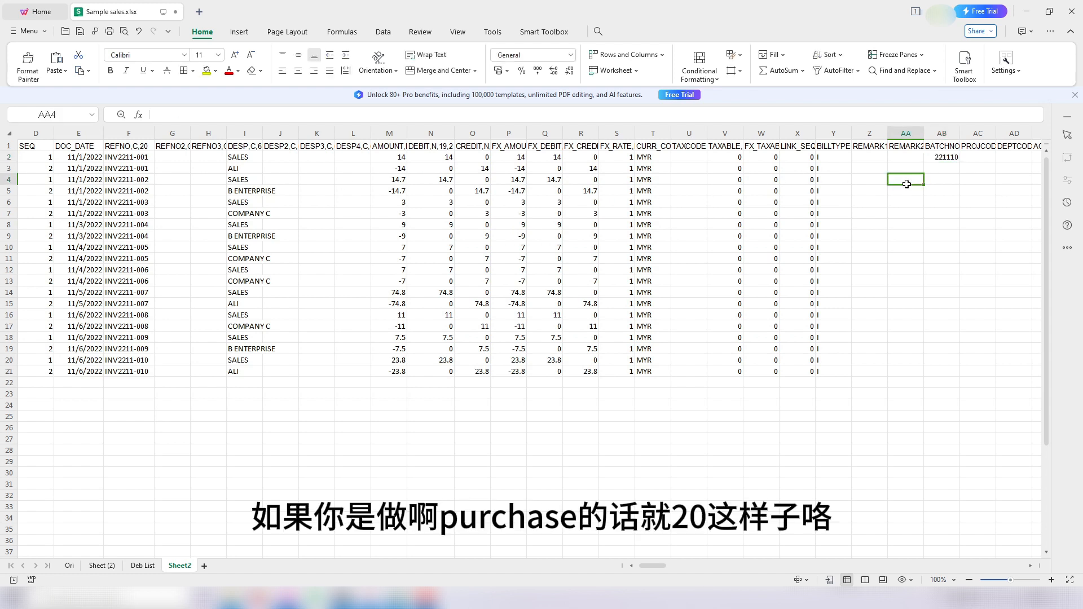
Step: Copy 221110 down the BATCHNO column through AB21
drag(949, 158, 958, 372)
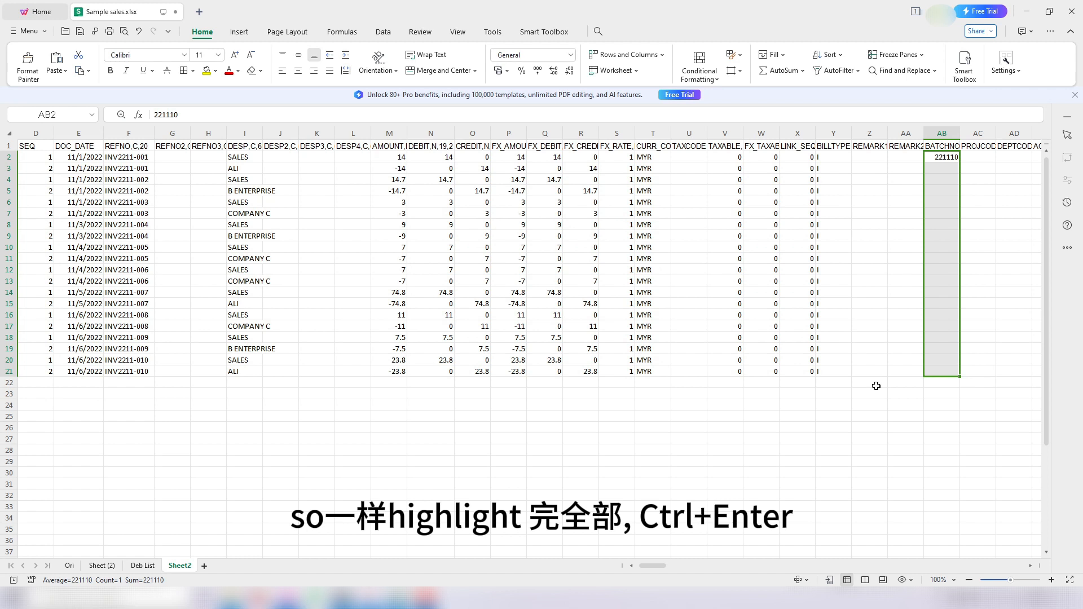
click(948, 158)
key(ctrl+c)
drag(943, 168, 943, 373)
key(ctrl+v)
click(890, 318)
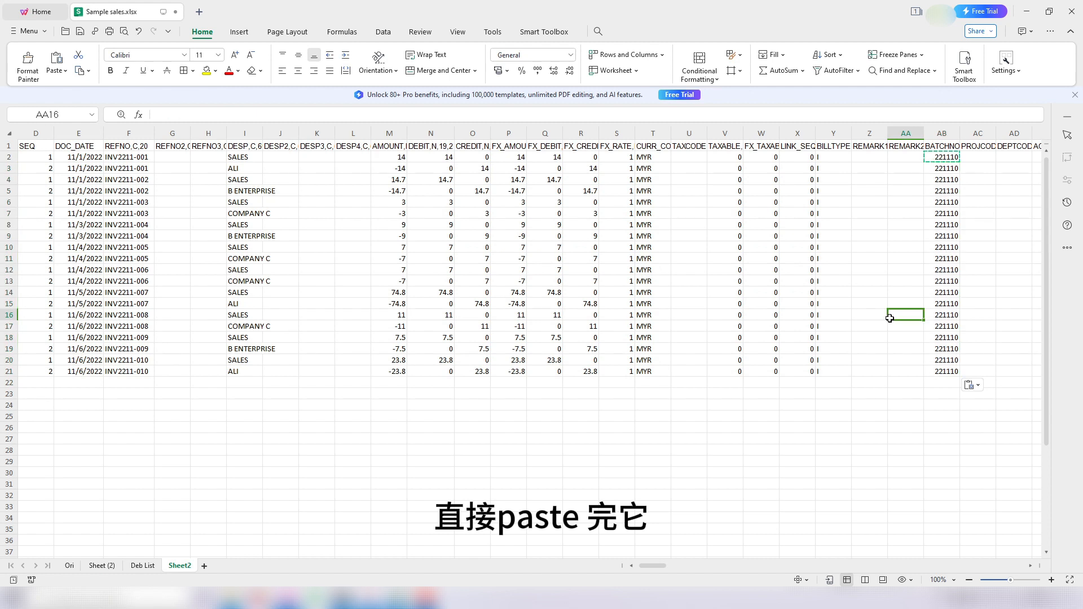
key(Escape)
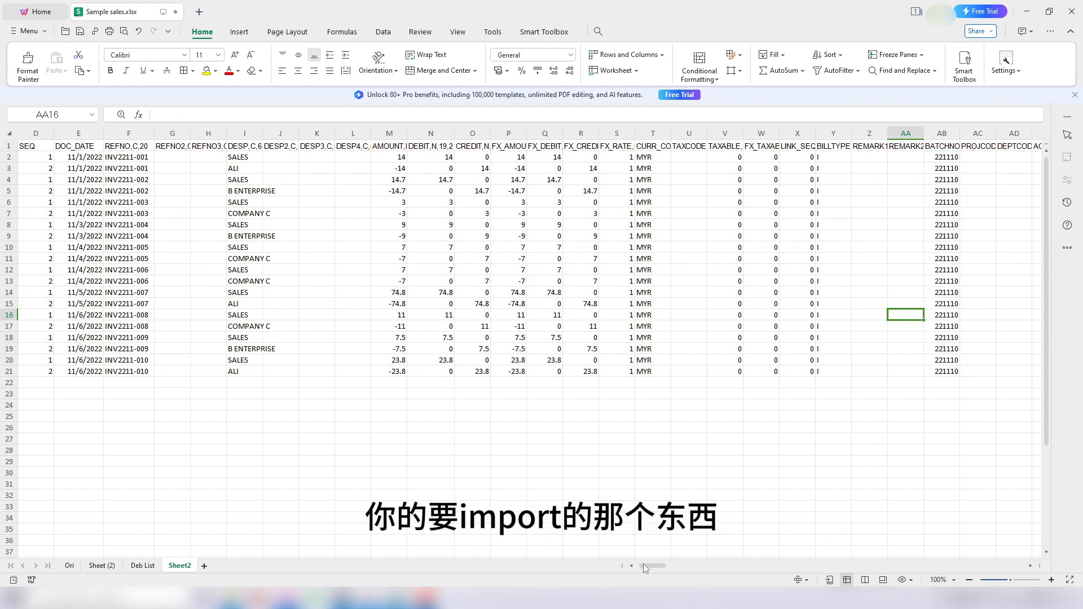
drag(645, 566, 642, 567)
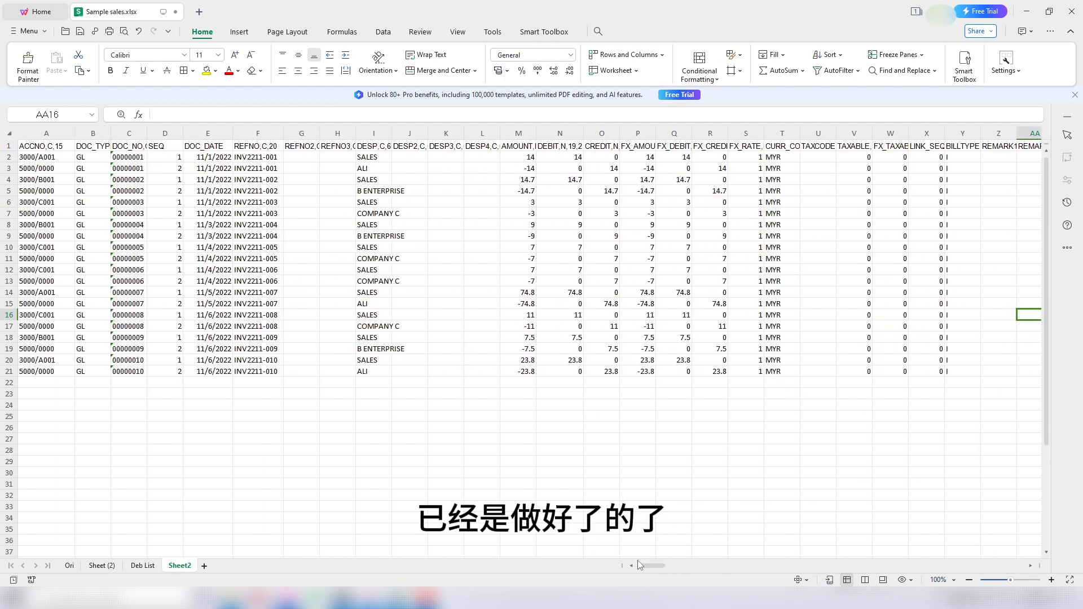
Step: Save Sample sales.xlsx, dismiss the upgrade notice, and switch to the xgl.DBF sheet in Calc
key(ctrl+s)
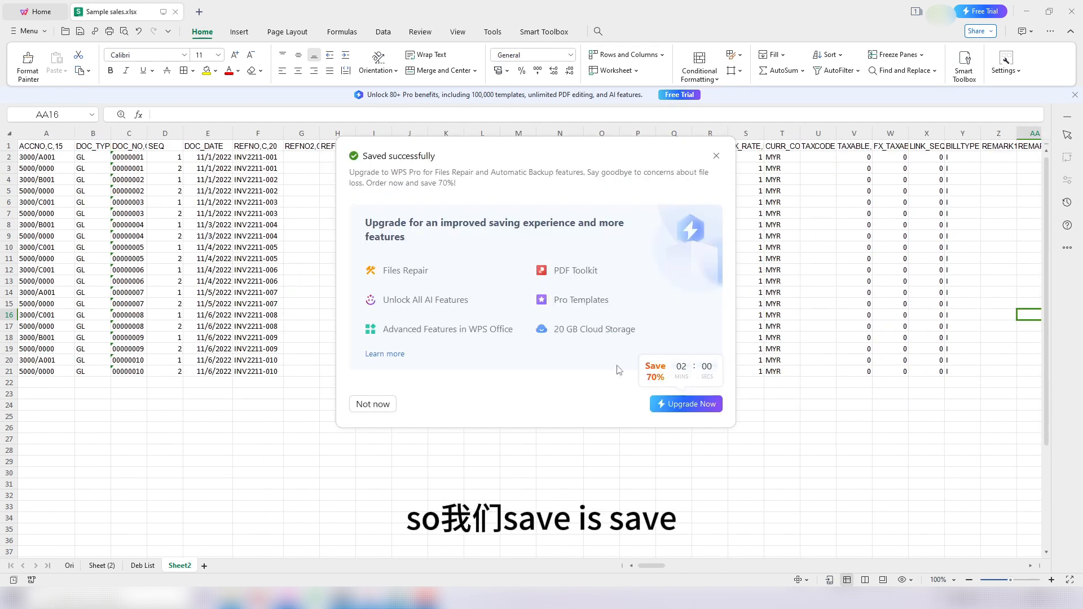
key(Up)
key(Up)
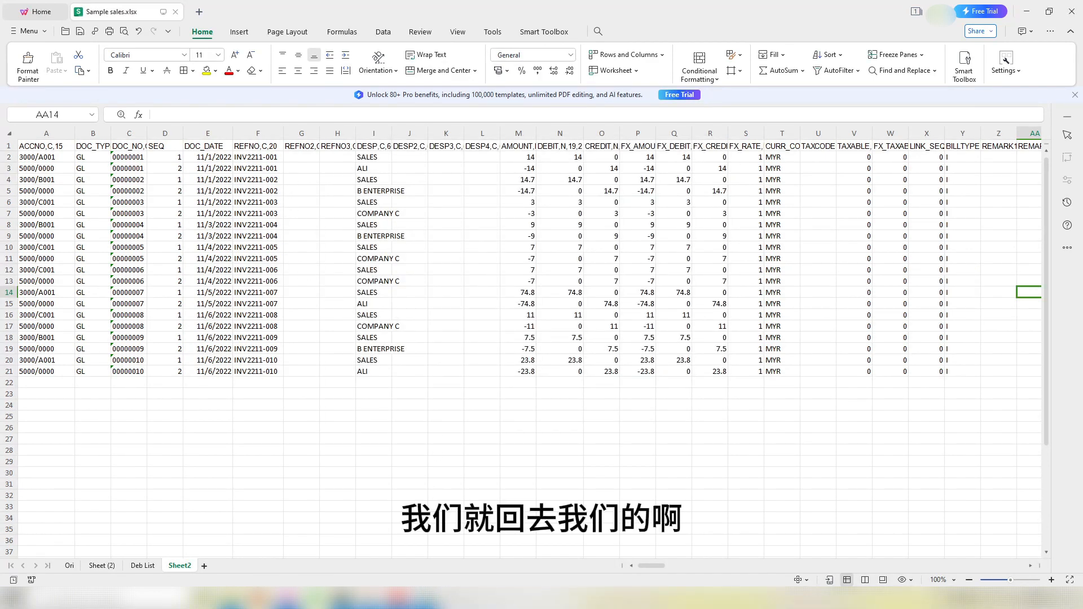
key(alt+Tab)
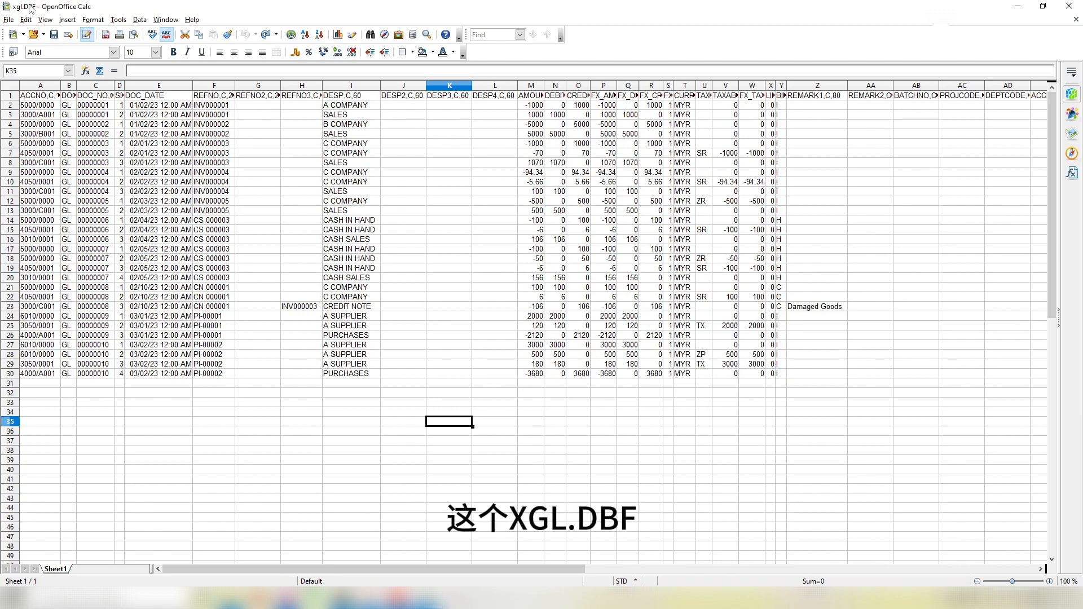
Step: Delete all contents of the xgl.DBF sheet, then switch back to the WPS workbook
click(13, 85)
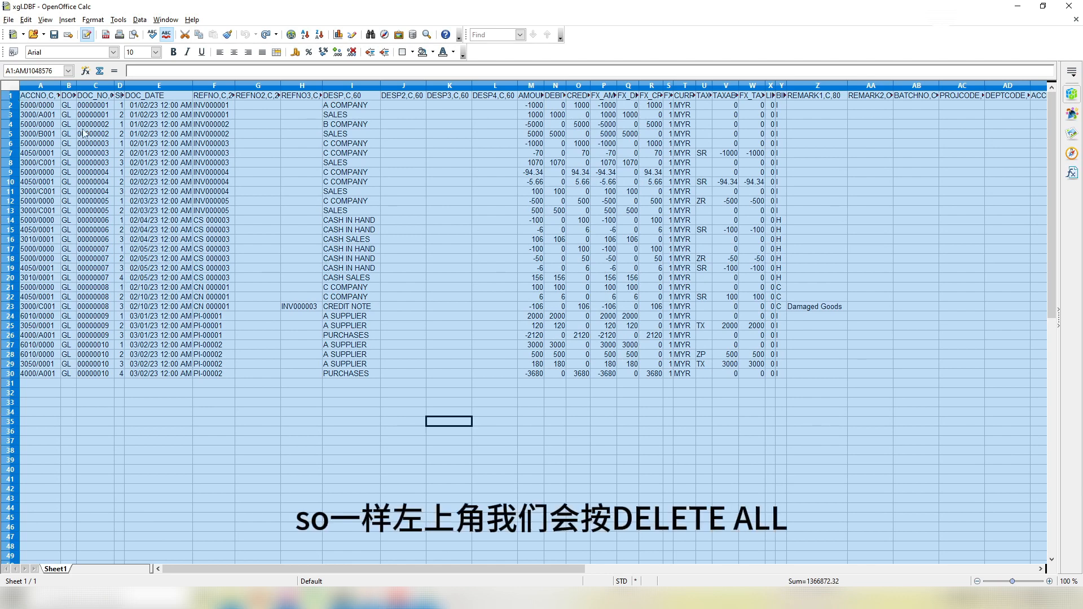
key(BackSpace)
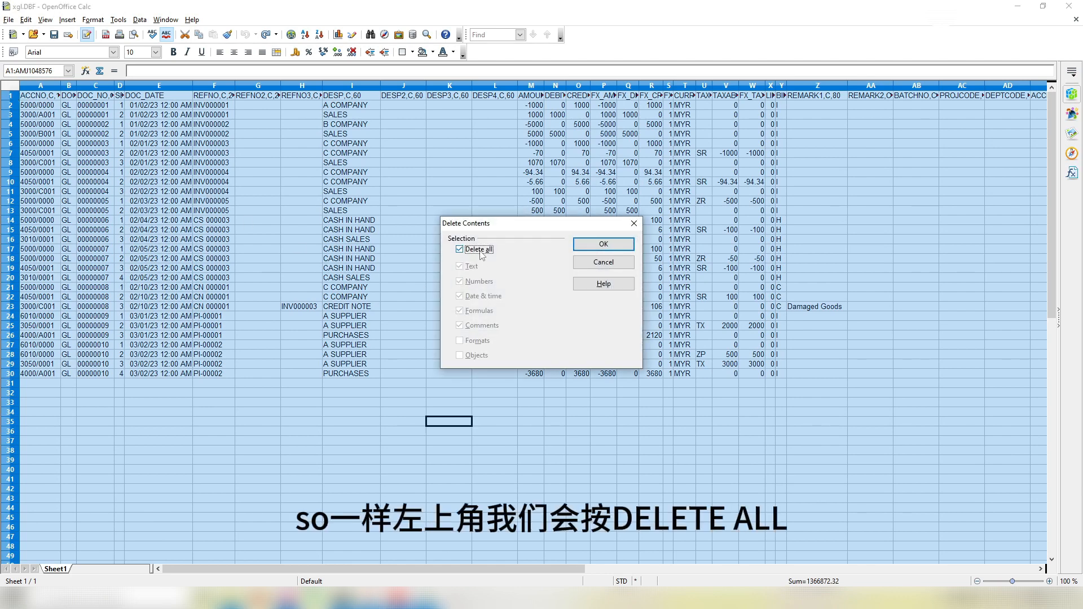
click(489, 252)
click(604, 243)
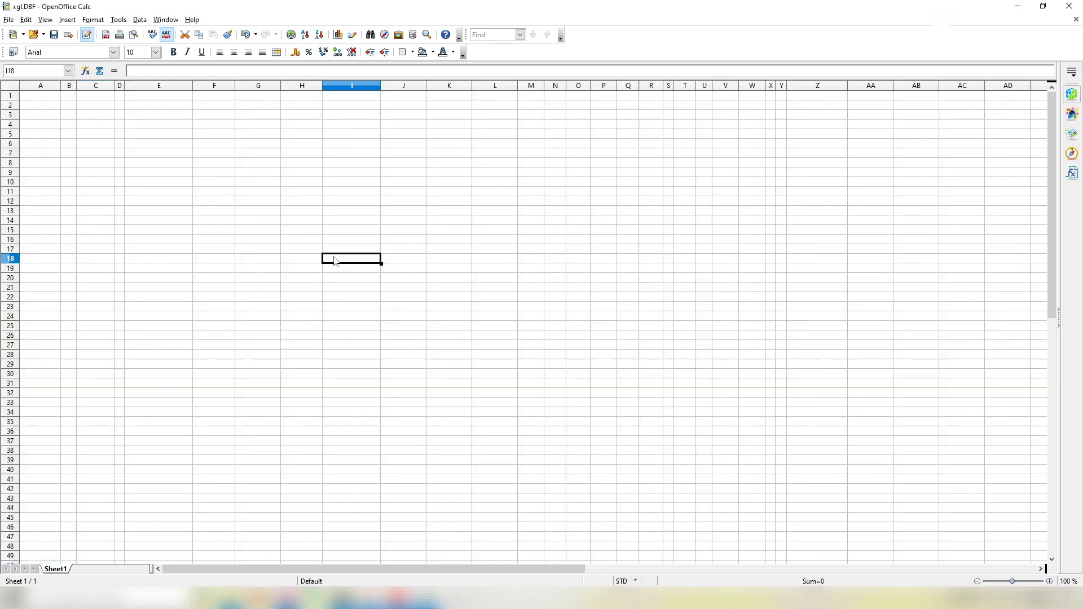
click(217, 222)
click(282, 598)
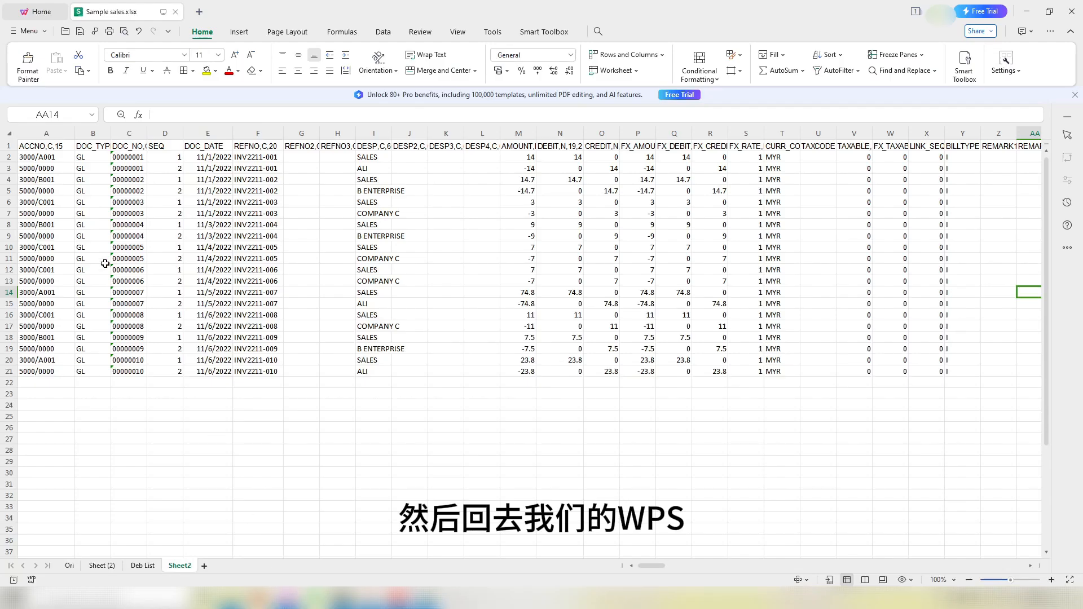
Step: Copy the entire Sheet2 journal table and select a cell in the empty xgl.DBF sheet
click(8, 135)
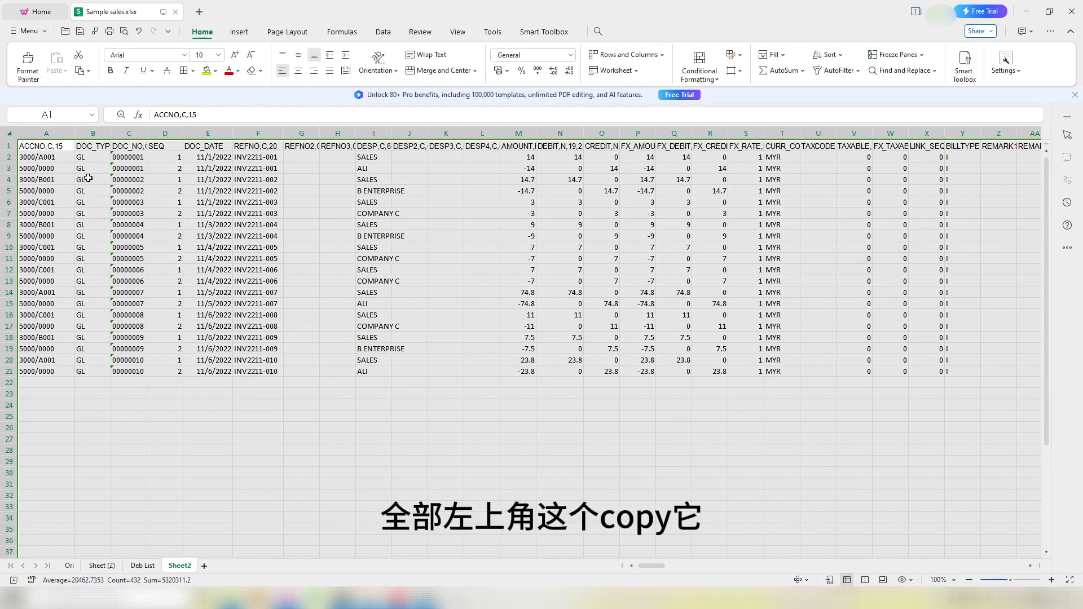
key(ctrl+c)
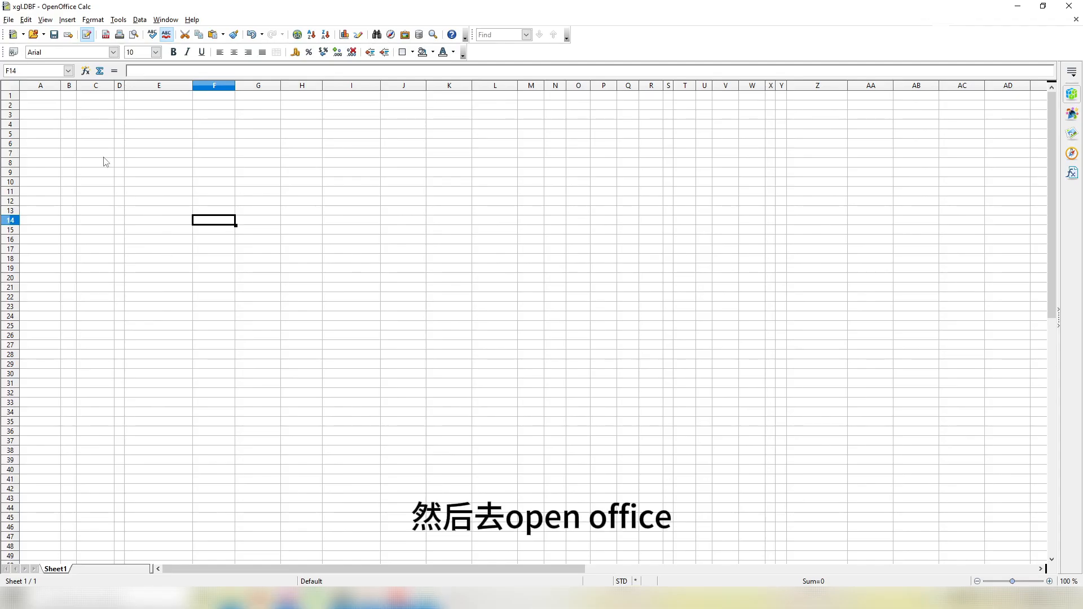
click(69, 128)
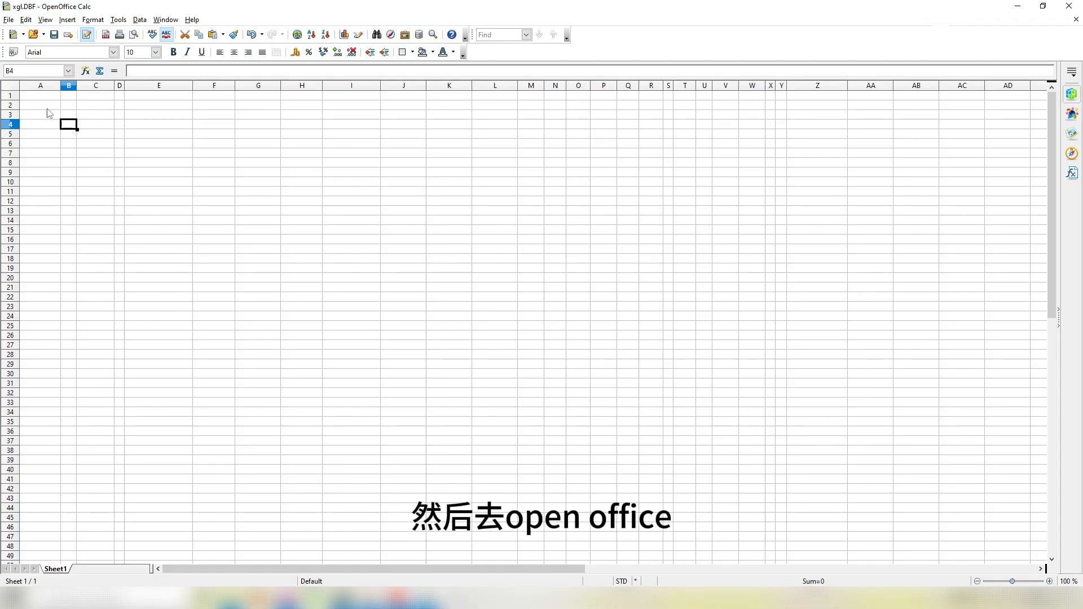
Step: Paste the copied journal into cell A1 as unformatted text
click(43, 98)
right_click(41, 96)
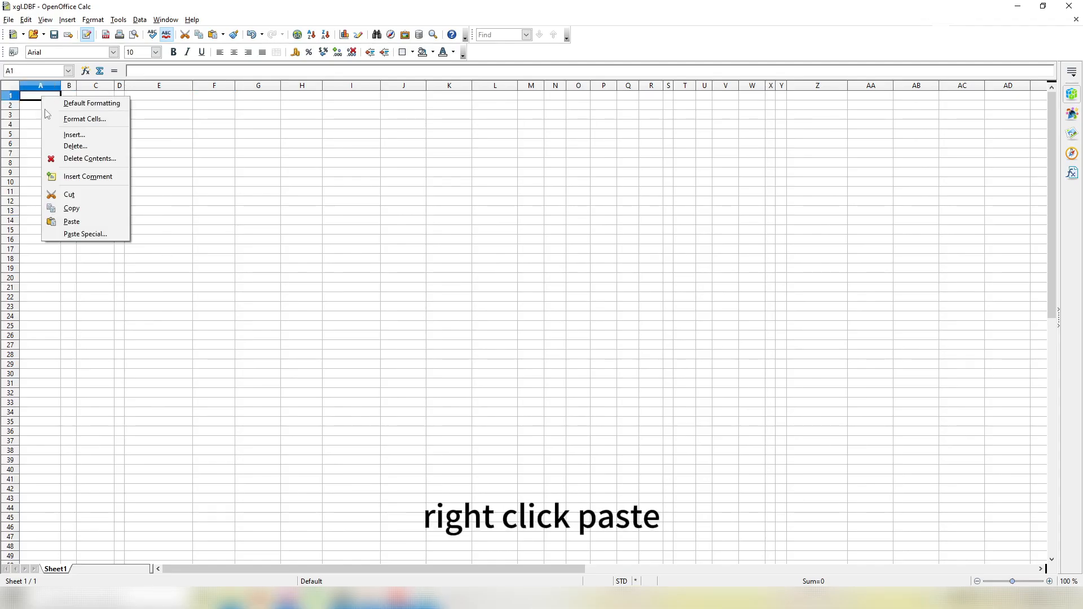
click(84, 234)
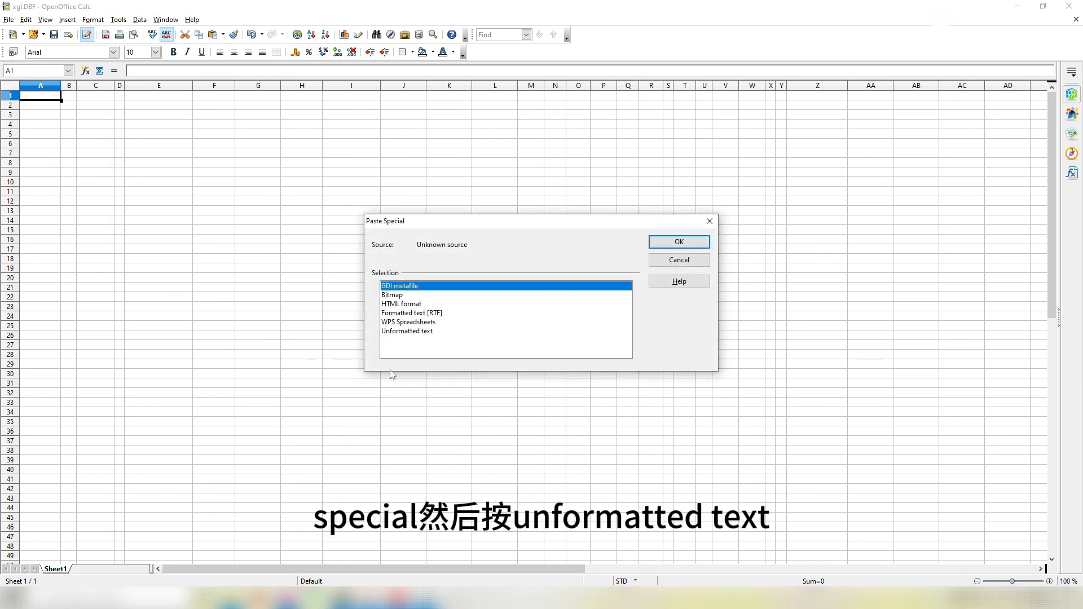
click(409, 331)
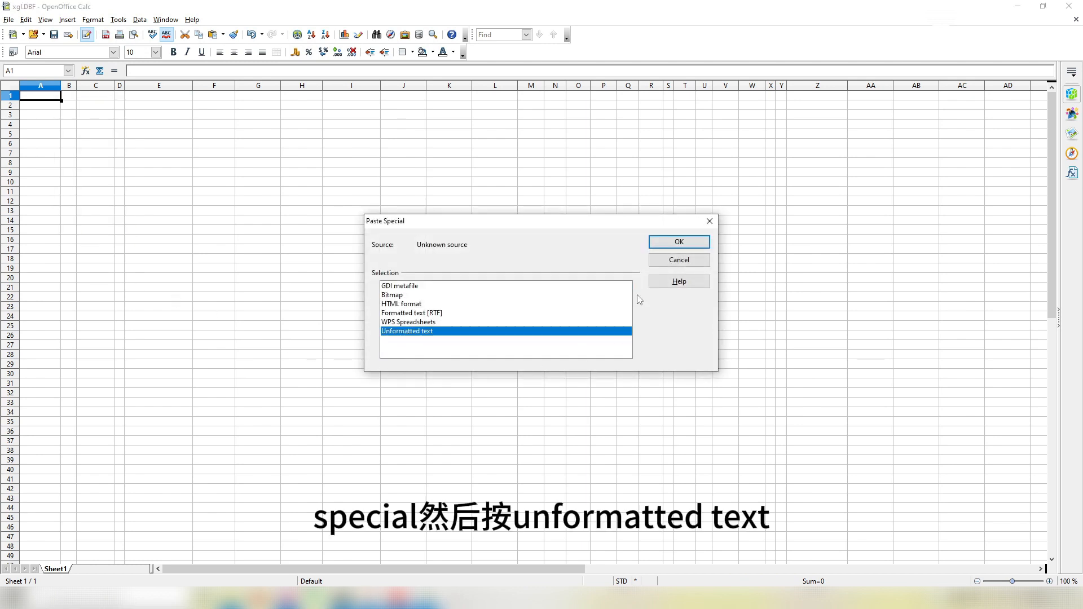
click(676, 242)
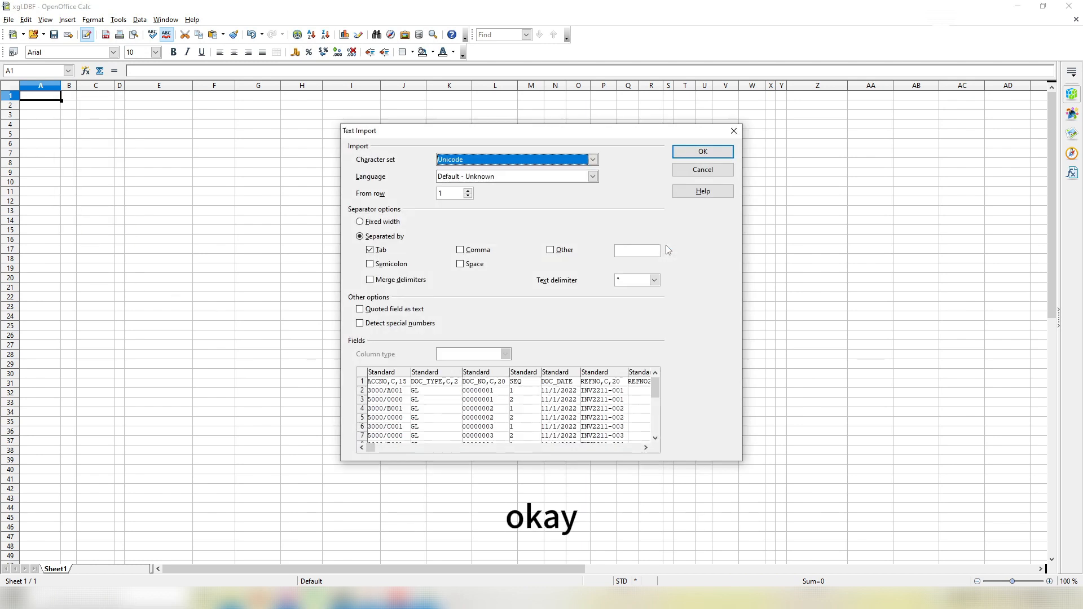
Step: Set the DOC_DATE column type to Date (MDY) and finish the text import
click(557, 375)
click(452, 355)
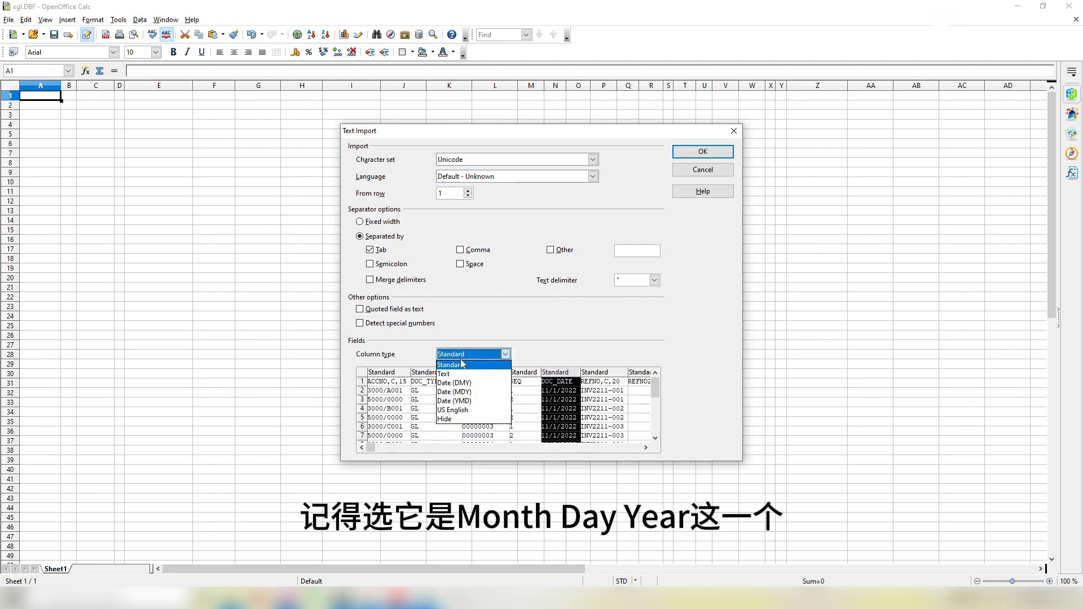
click(477, 395)
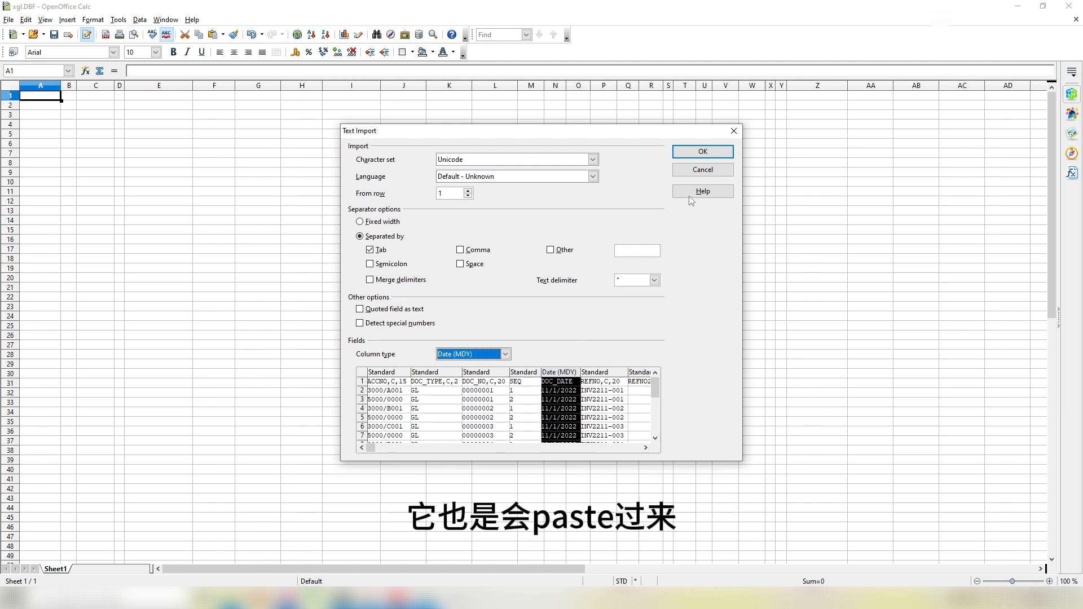
click(703, 152)
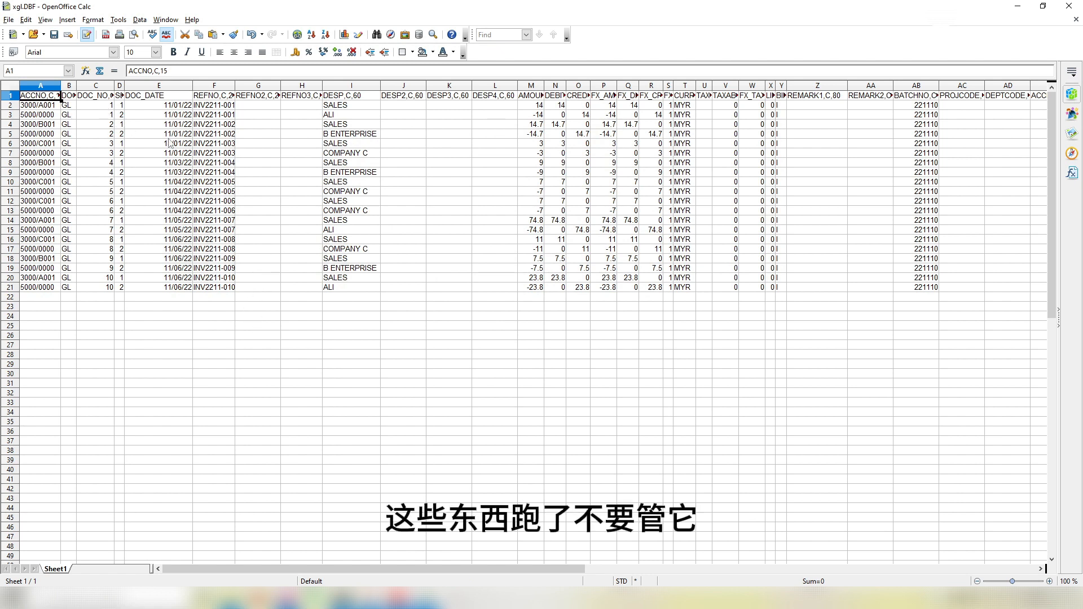
Step: Save xgl.DBF keeping the dBASE format, then open Administrative Tools in Million Accounting
click(291, 307)
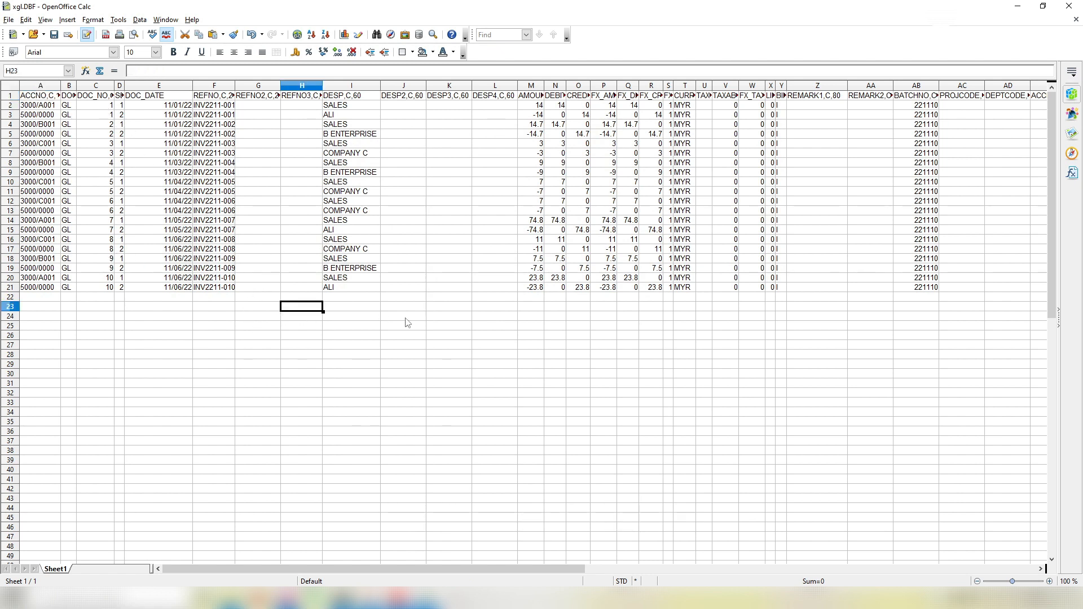
mouse_move(438, 569)
mouse_down()
mouse_move(519, 569)
mouse_move(437, 569)
mouse_up()
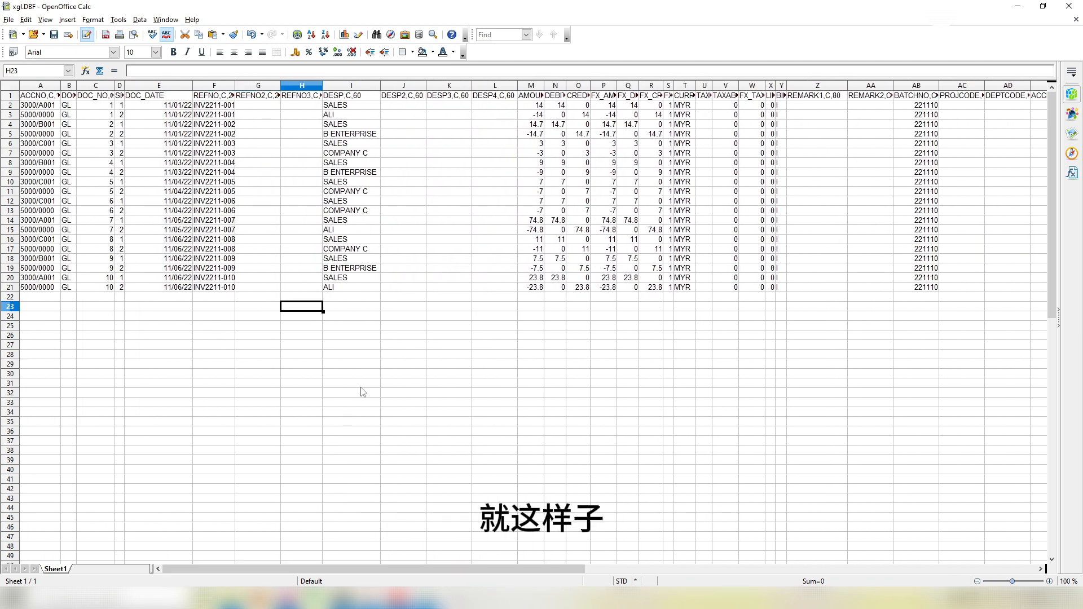
key(ctrl+s)
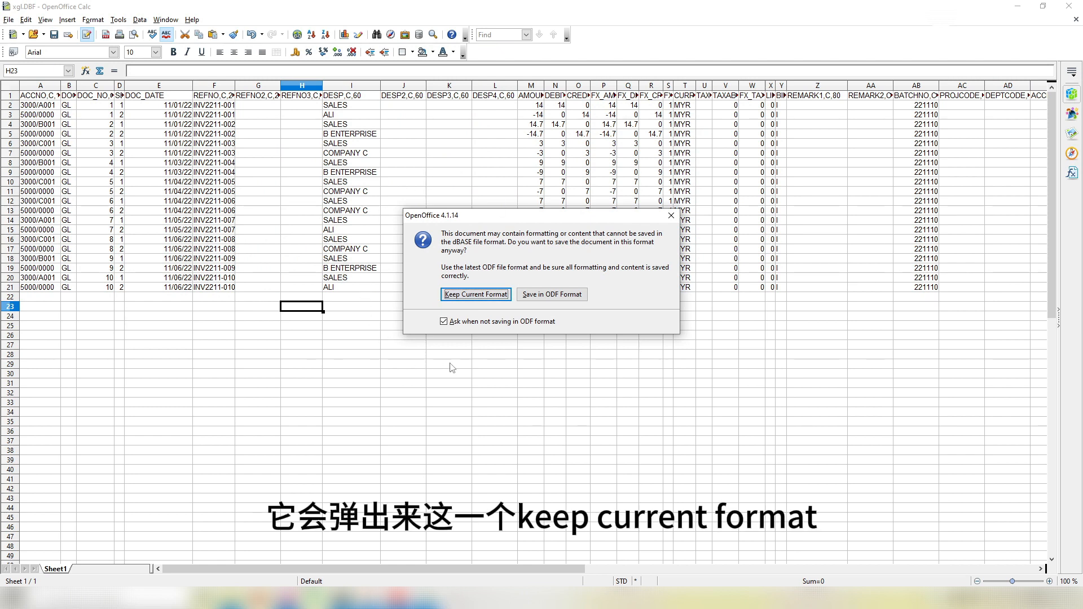
click(475, 294)
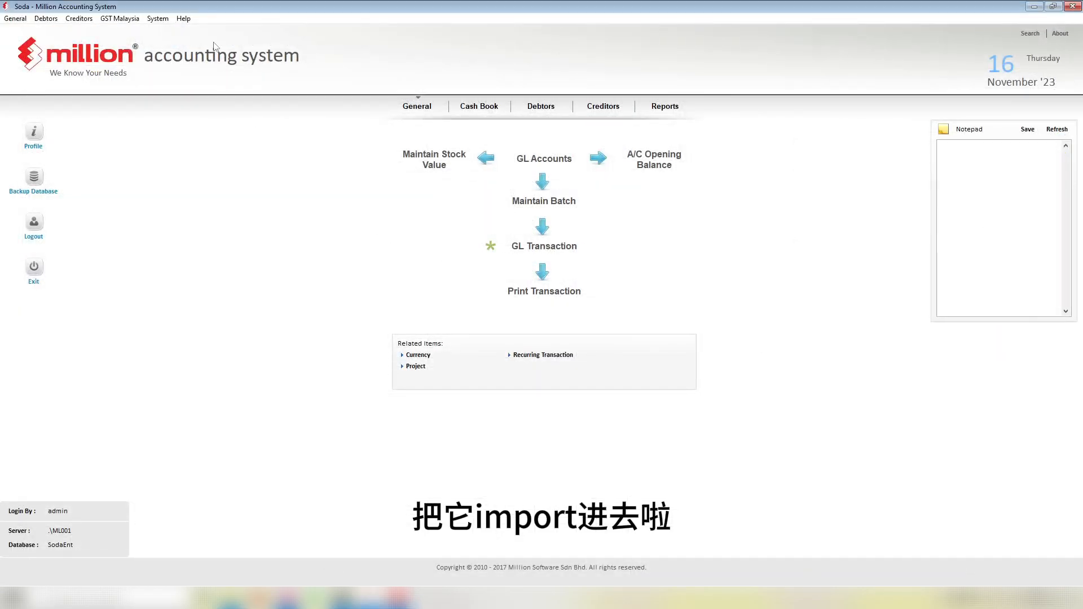
click(158, 19)
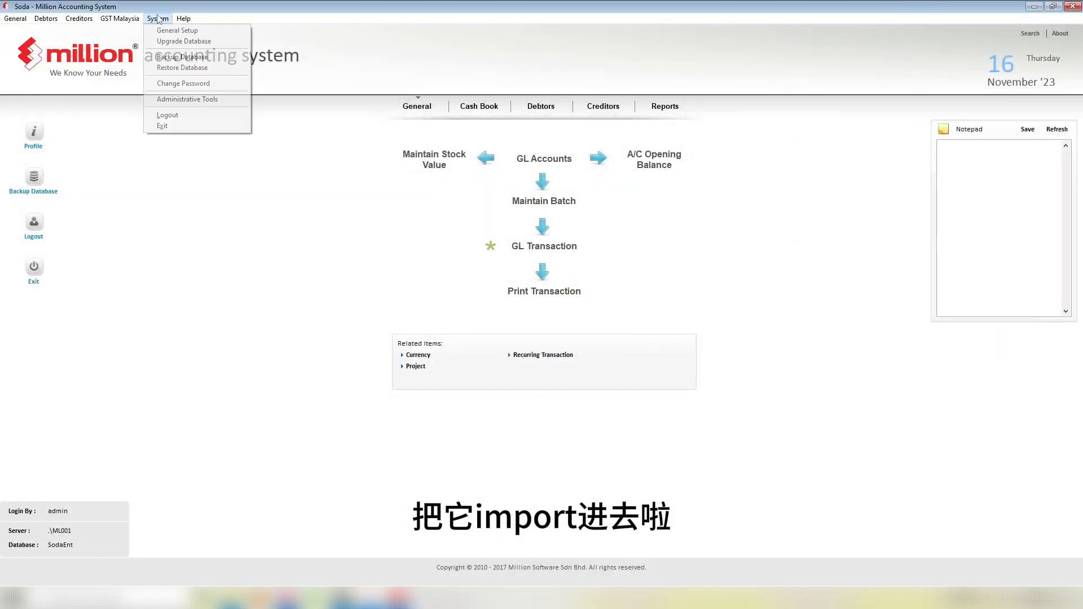
click(169, 100)
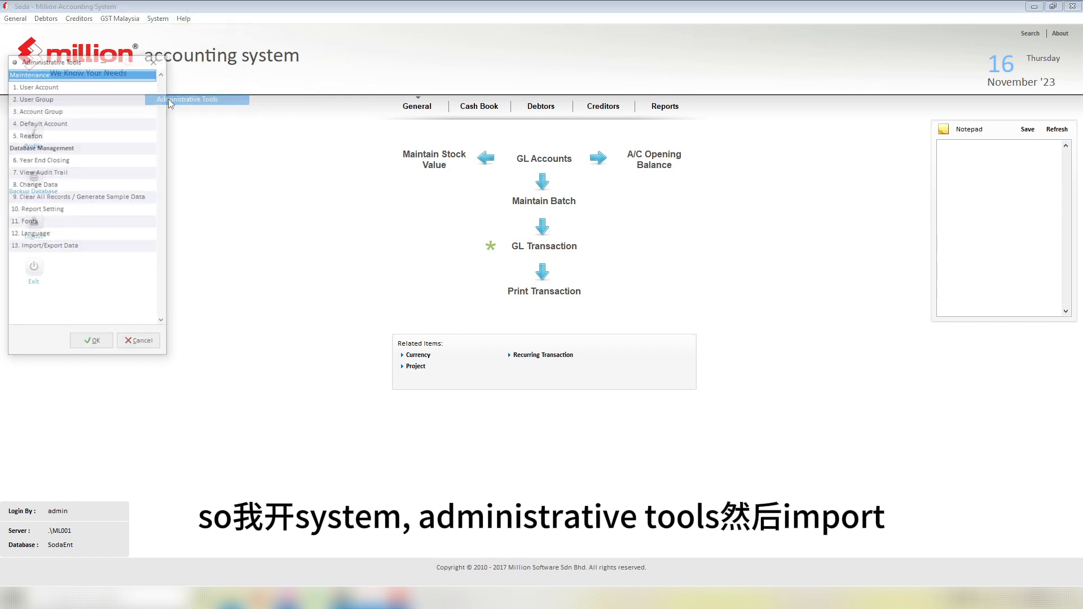
Step: Open Import Transaction to Accounting and preview the xgl file, showing debits and credits of 171.80
double_click(90, 248)
click(63, 134)
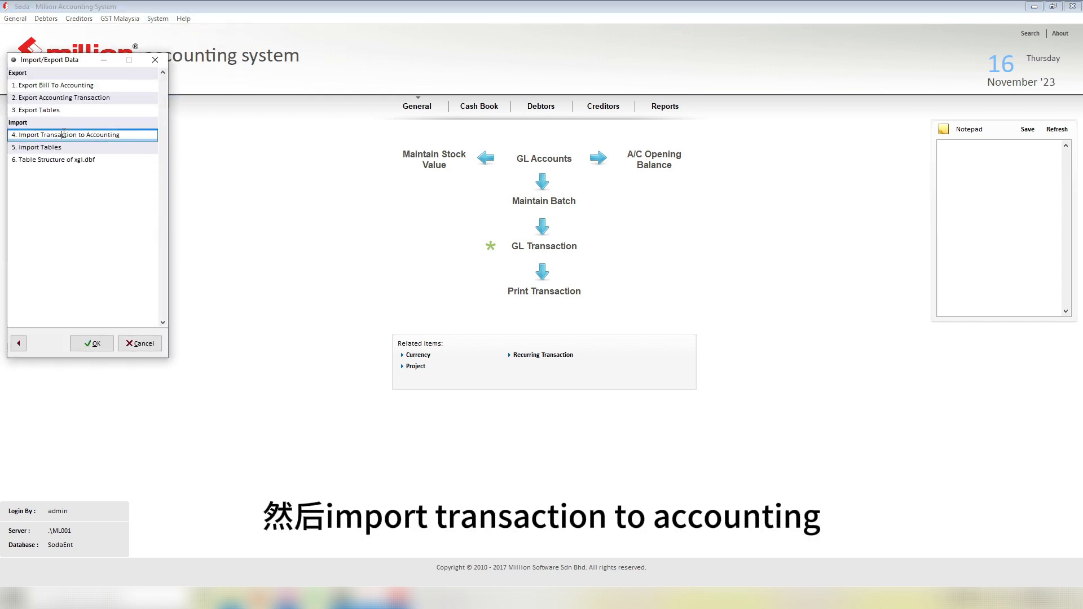
double_click(121, 136)
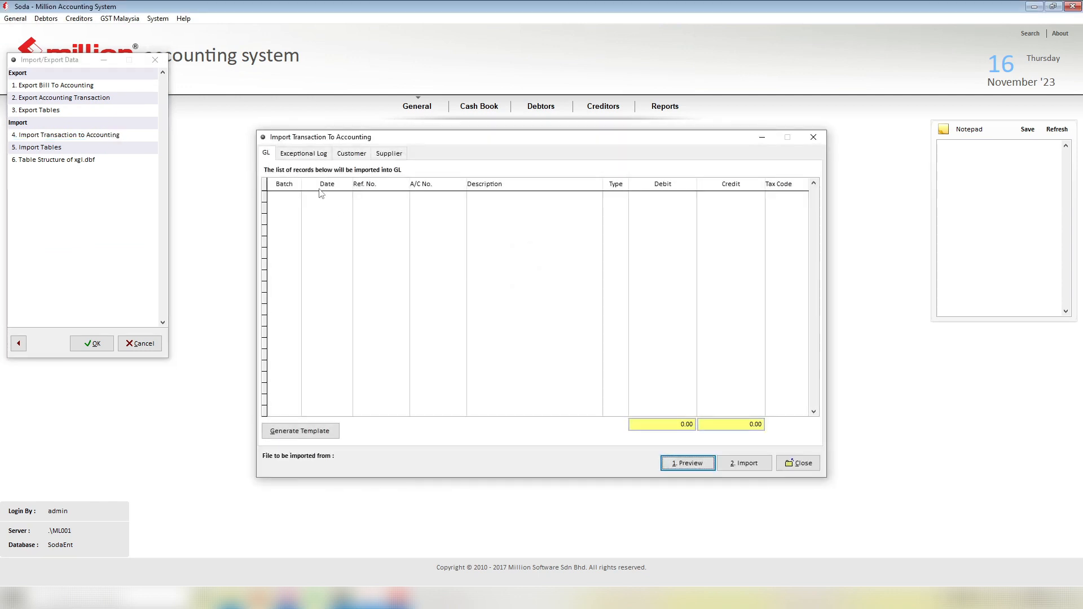
click(688, 466)
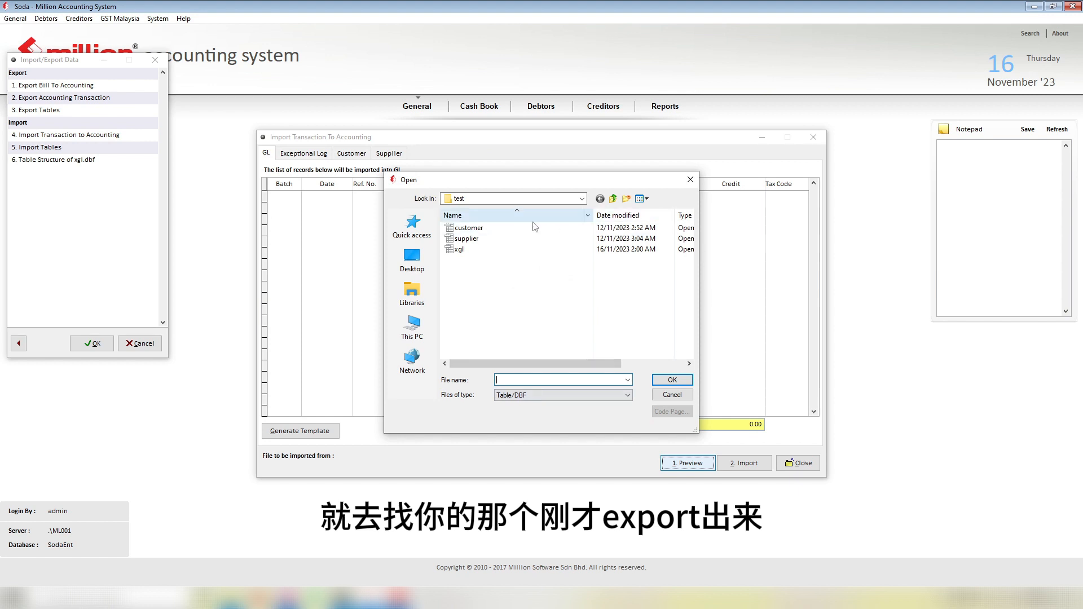
click(479, 255)
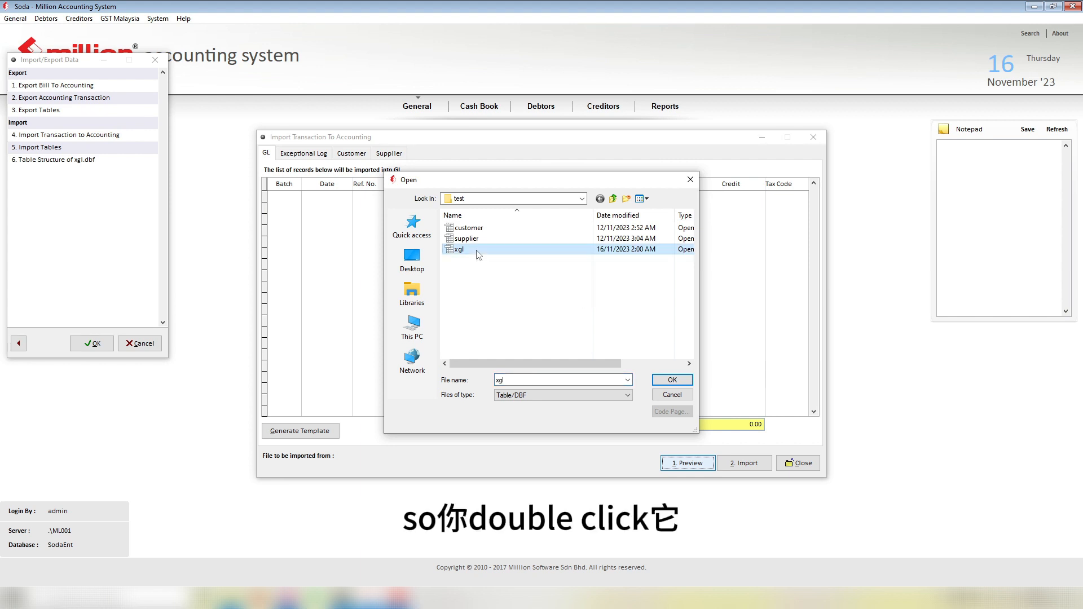
double_click(476, 251)
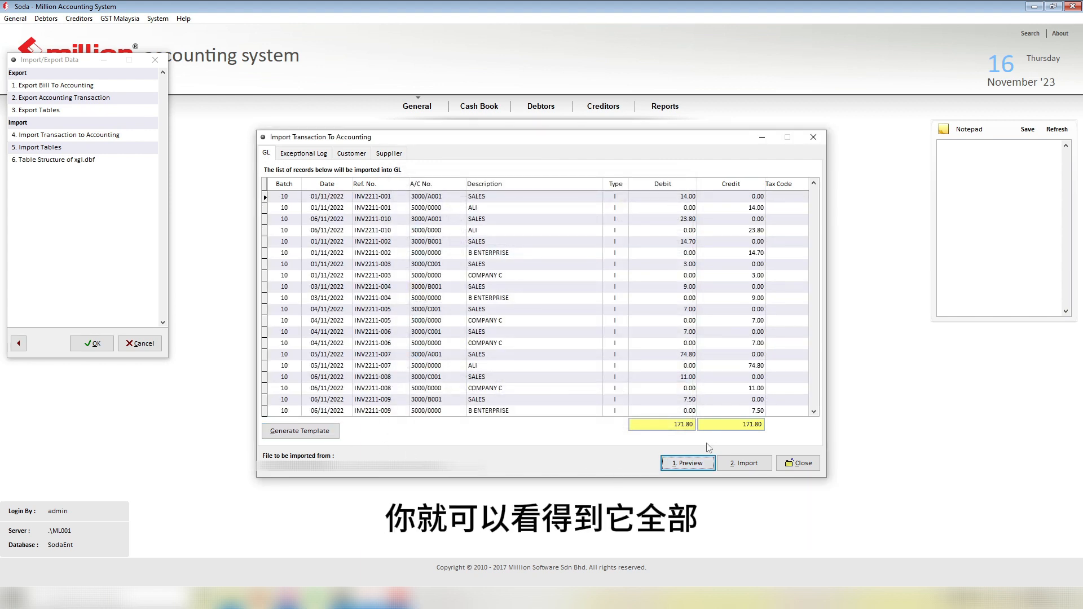
Step: Verify the Exceptional Log, Customer and Supplier tabs are empty, then switch to Sample sales.xlsx
click(299, 155)
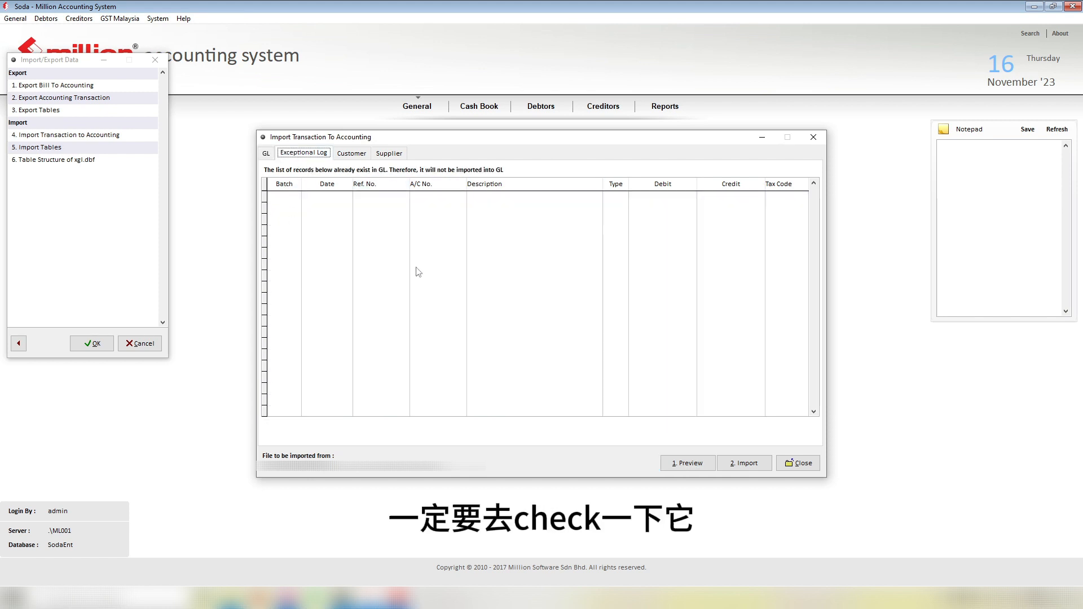
click(361, 157)
click(389, 153)
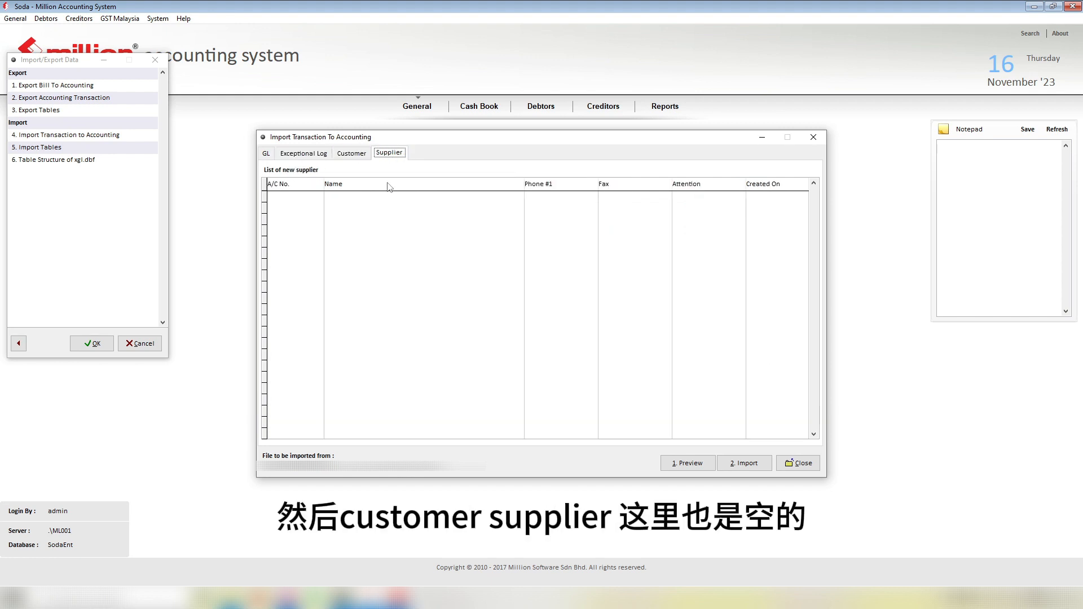
click(268, 157)
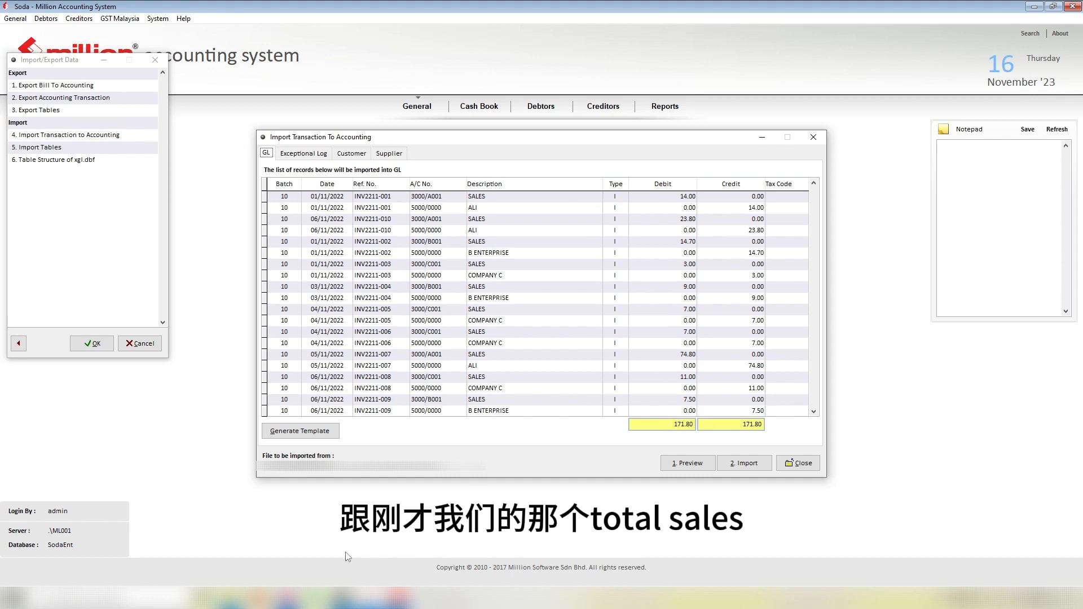
click(289, 598)
click(245, 458)
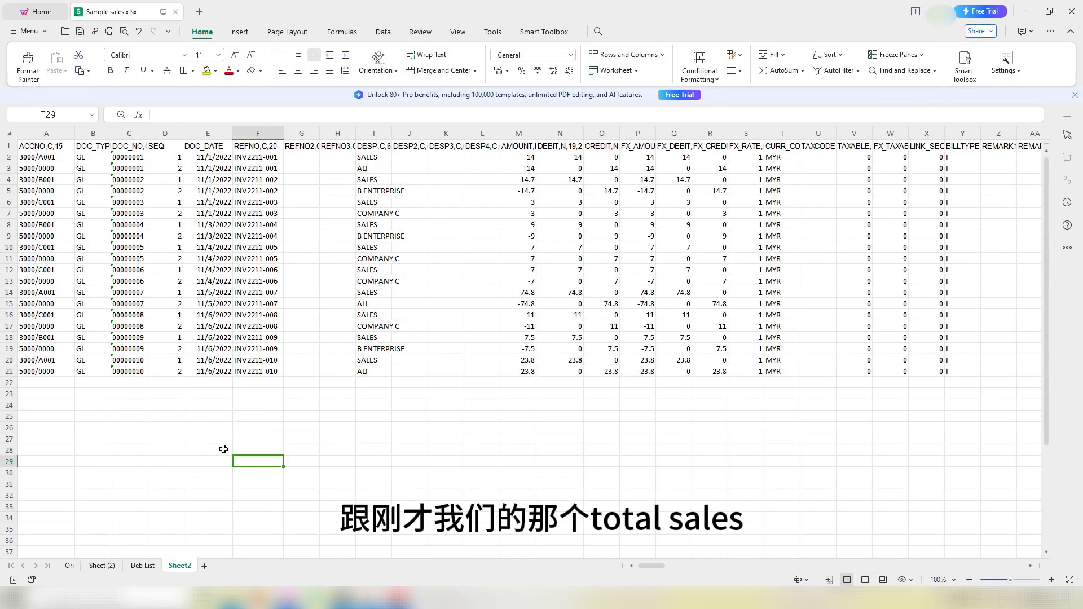
Step: Confirm the Sheet (2) sales total is 171.80, then return to the Million Accounting import window
click(102, 565)
scroll(788, 379, down, 10)
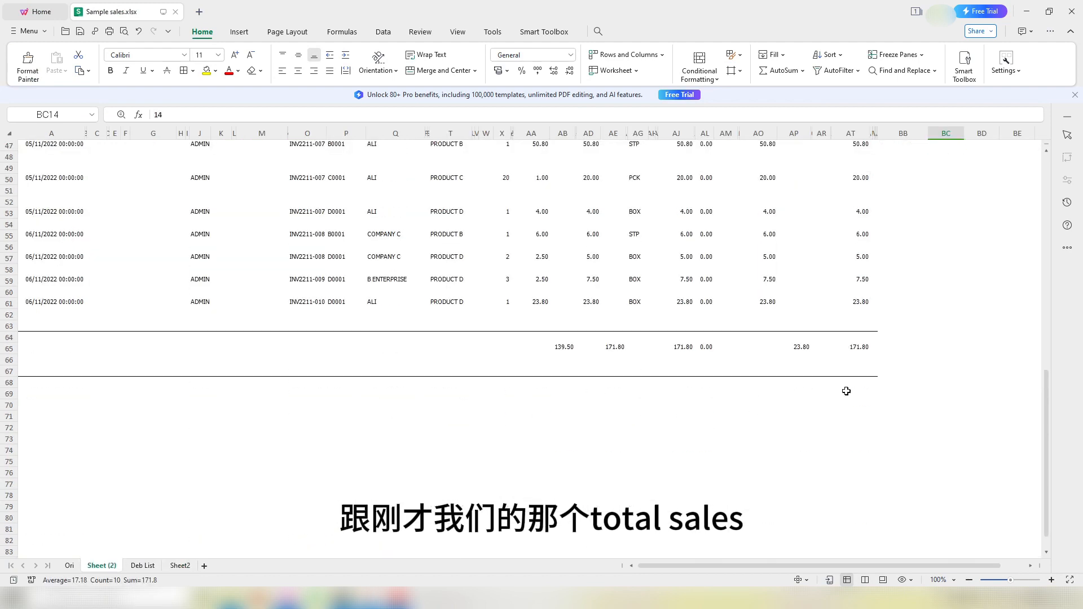
scroll(790, 351, up, 3)
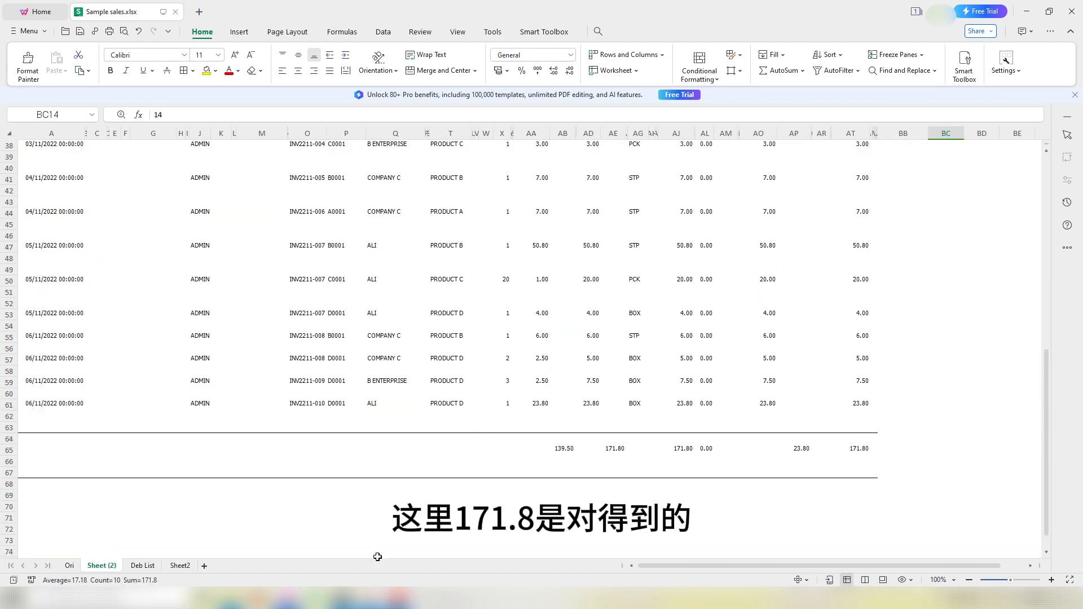
click(395, 598)
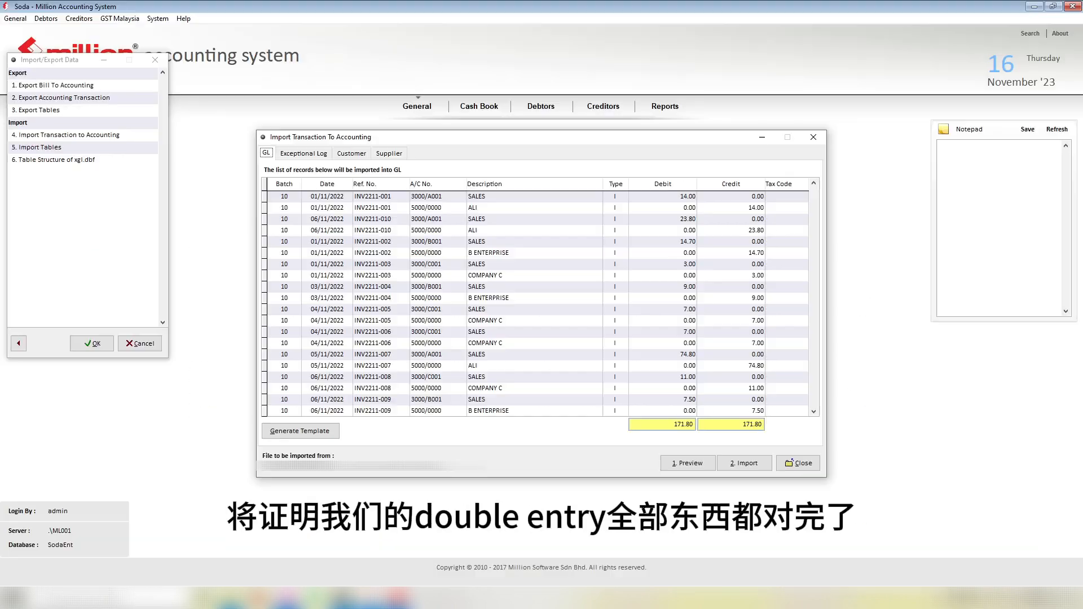
Step: Check INV2211-003's 3000/C001 debit of 3.00 and 5000/0000 credit of 3.00
click(429, 264)
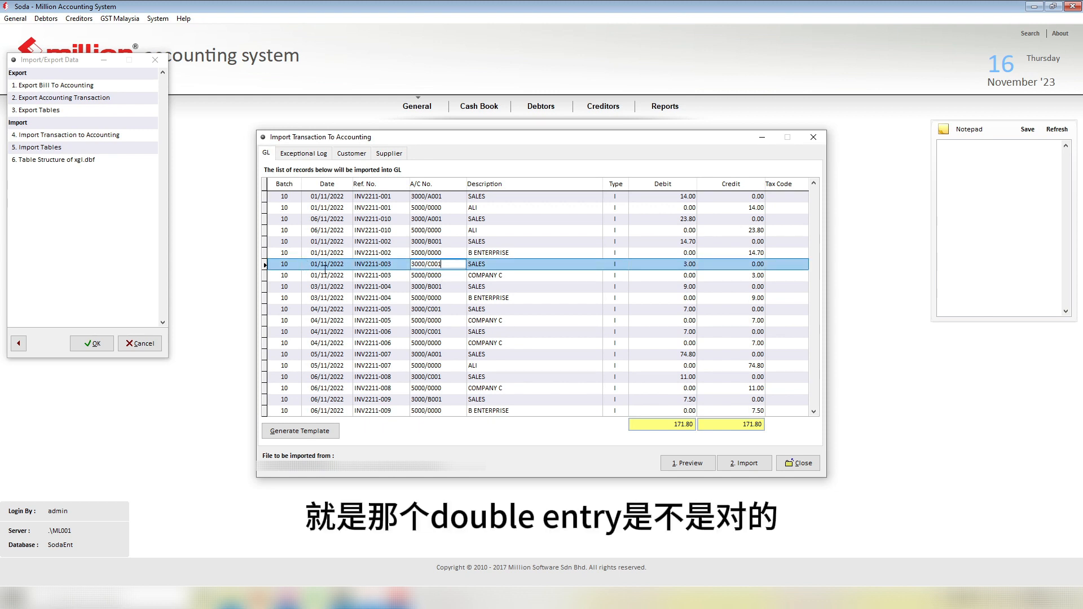
double_click(428, 264)
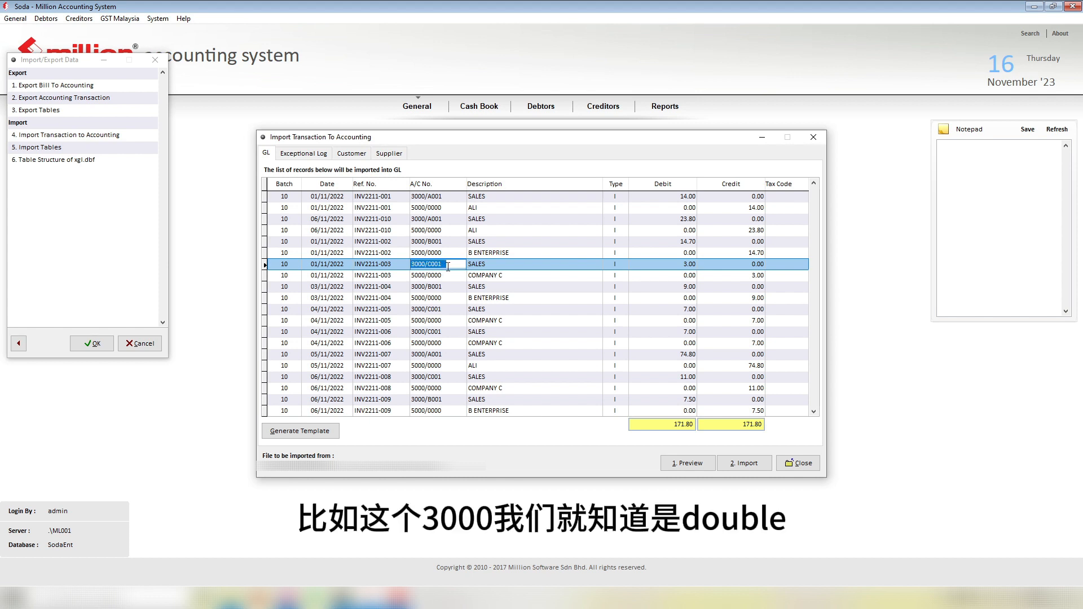
click(698, 264)
click(422, 276)
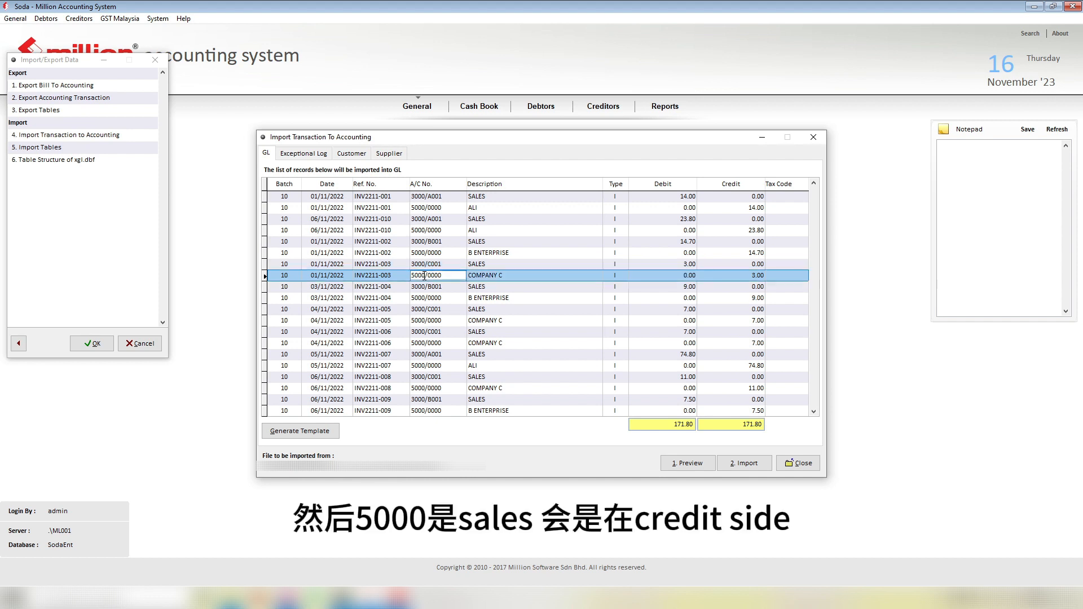
double_click(413, 276)
click(746, 277)
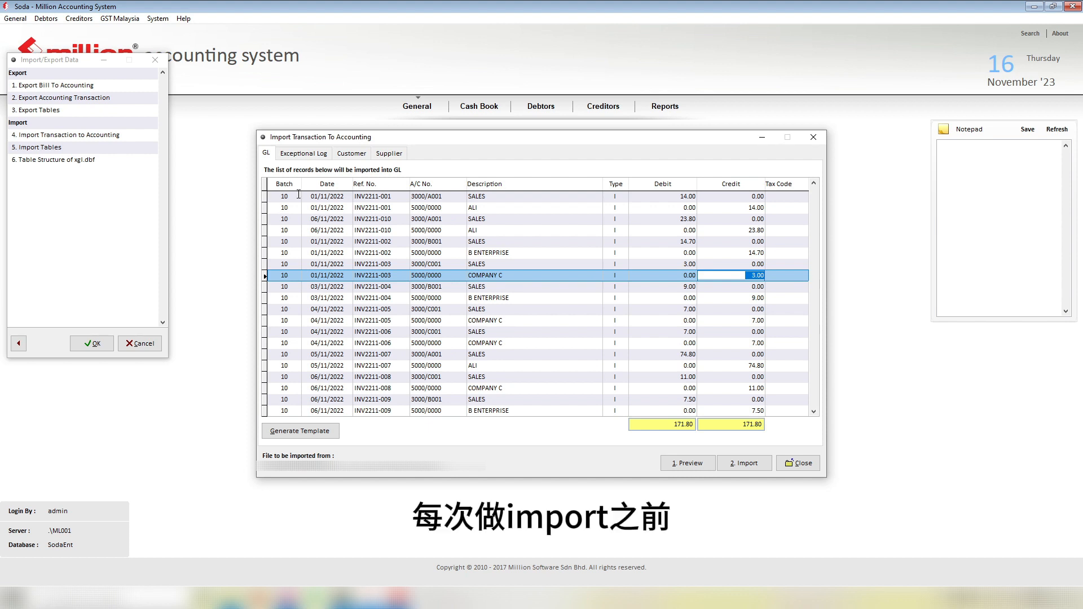
Step: Open the Import dialog, set to dates 01/01/2022–31/12/2023 and source batch 0
click(157, 19)
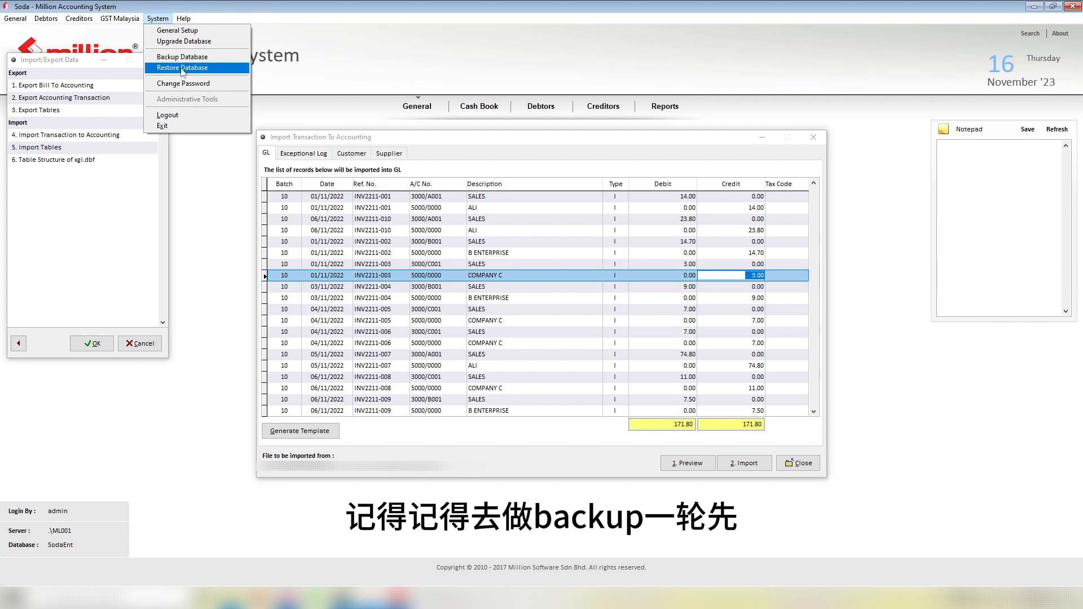
click(399, 143)
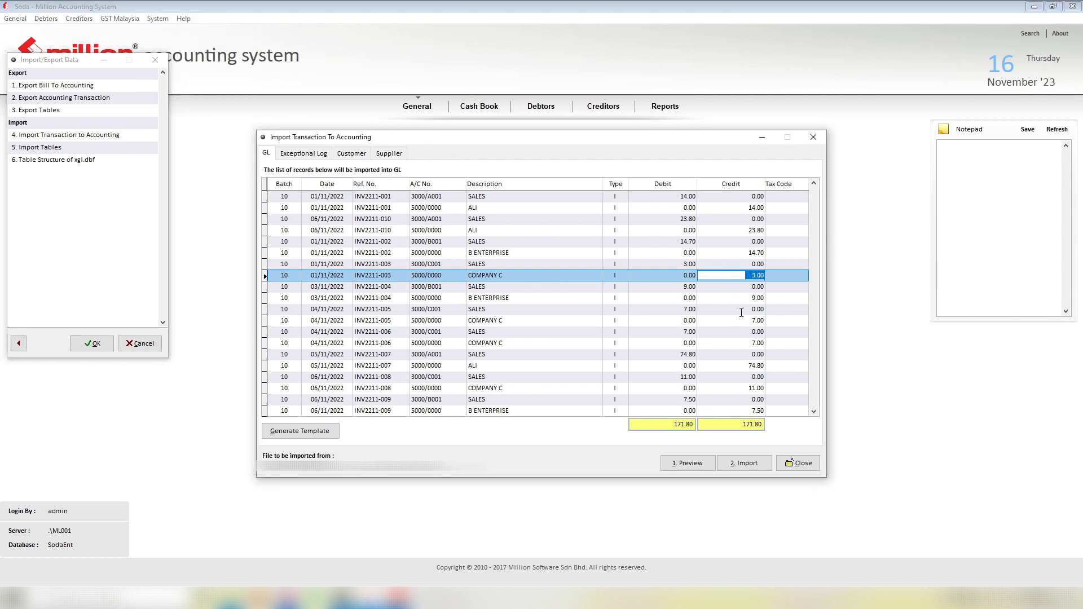
click(745, 463)
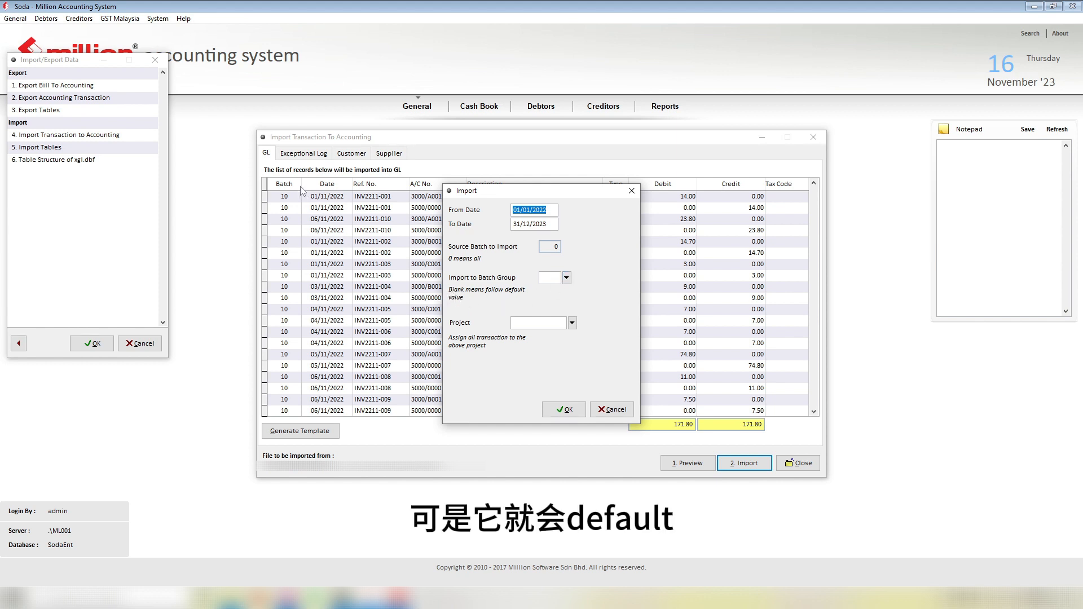
Step: Import the journal into batch group 10 (Sales), confirming 20 records, and count Sheet2's DOC_NO rows
click(567, 278)
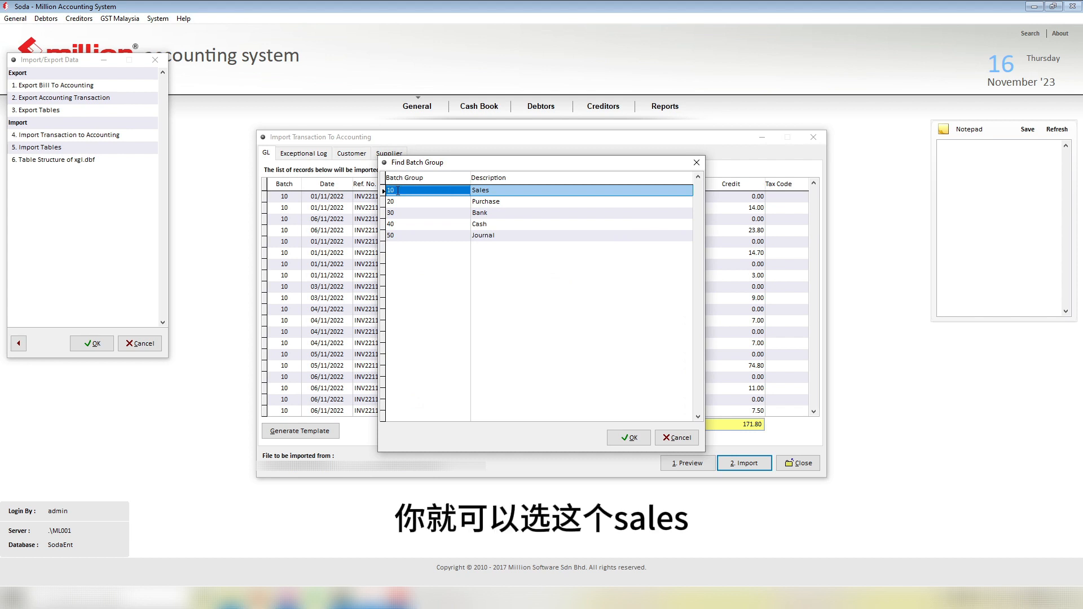
click(419, 193)
double_click(513, 193)
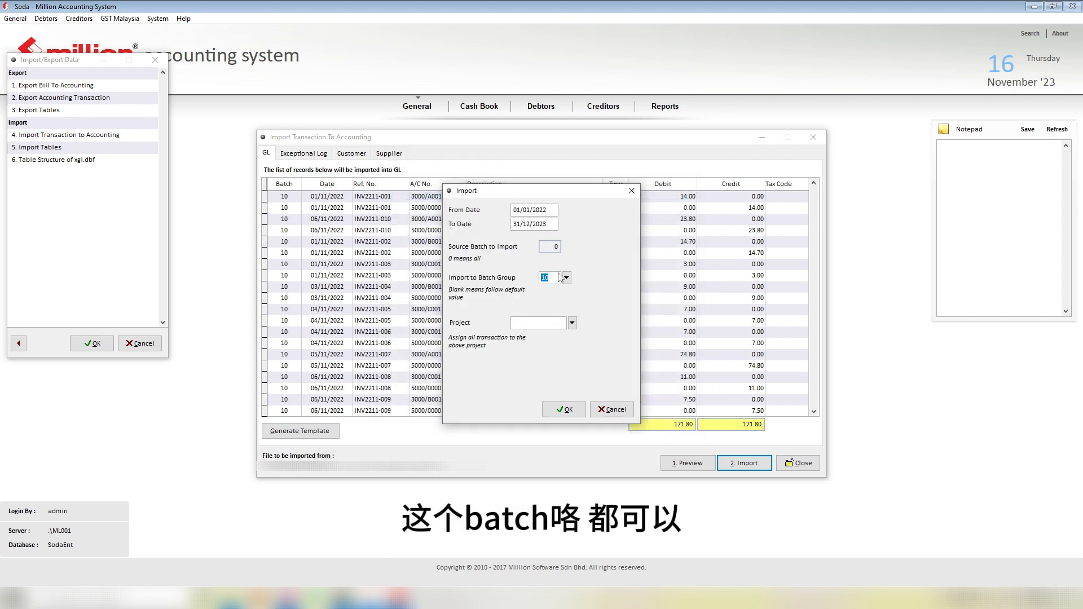
click(561, 412)
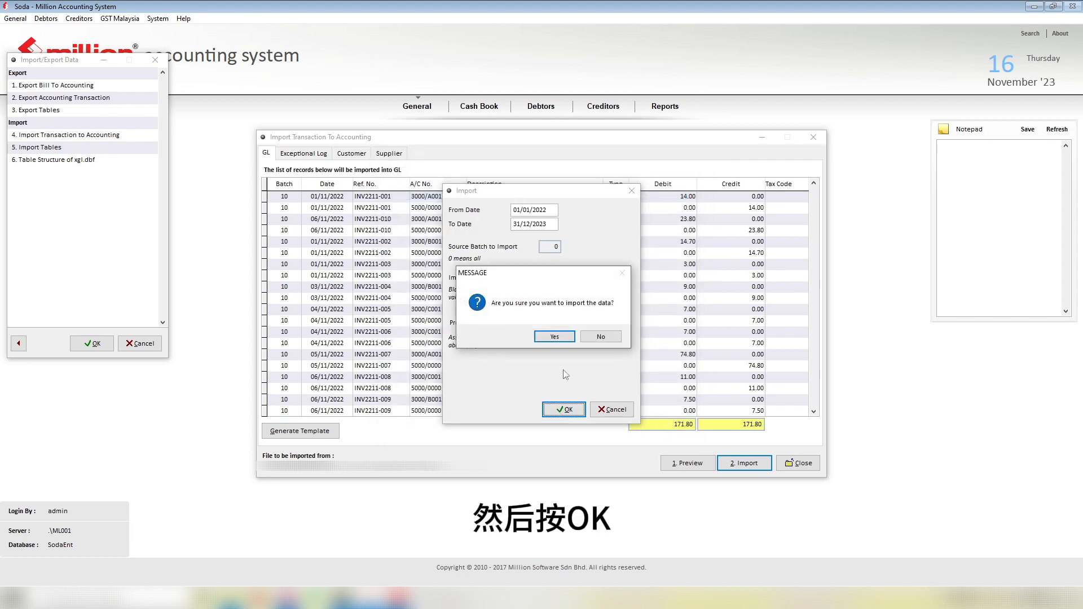
click(555, 337)
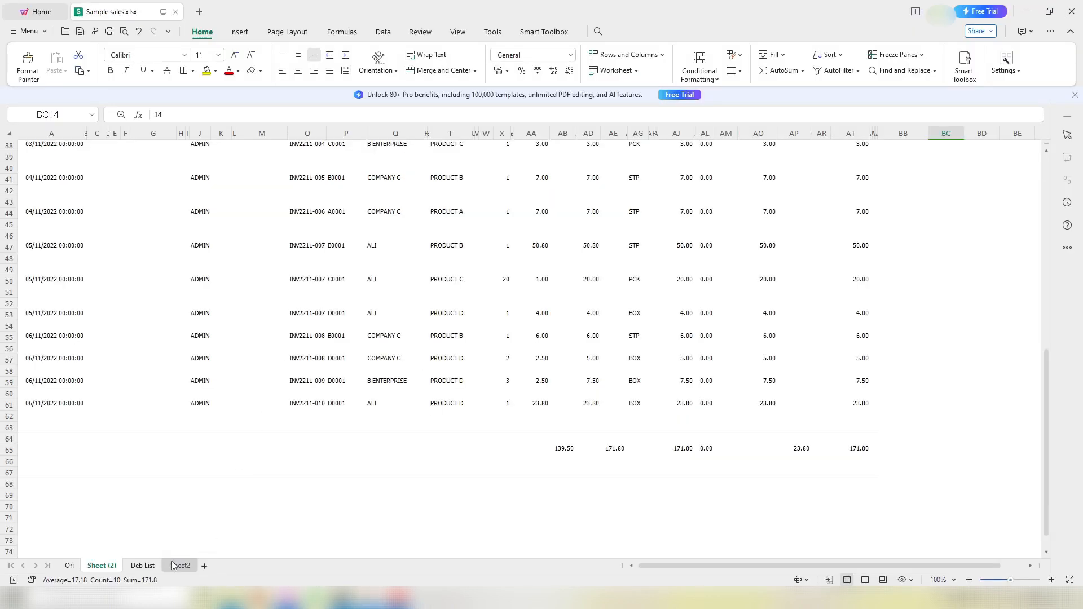
click(180, 565)
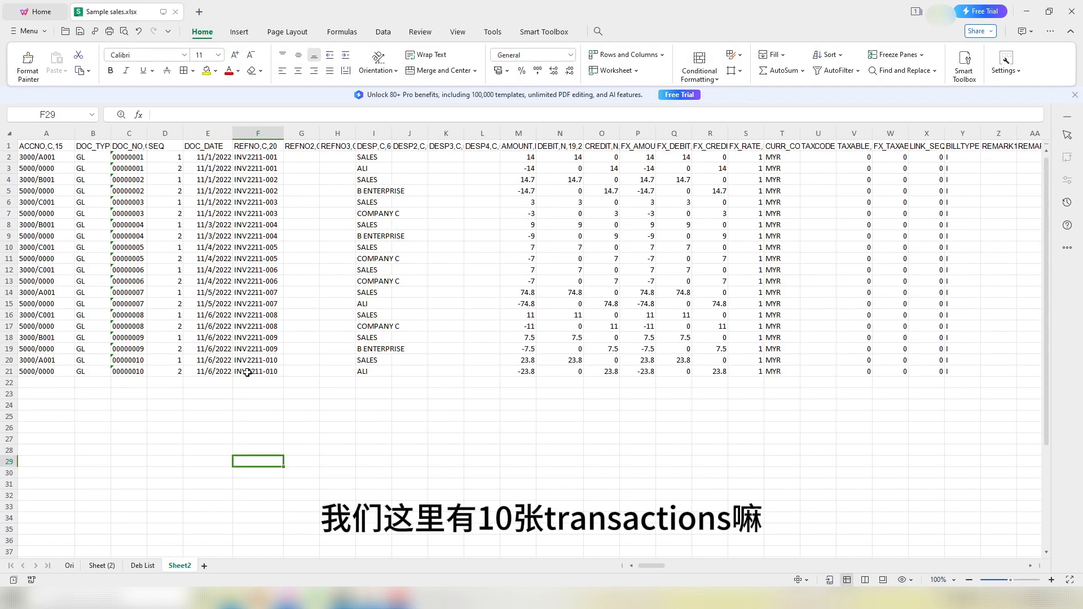
drag(129, 371, 133, 174)
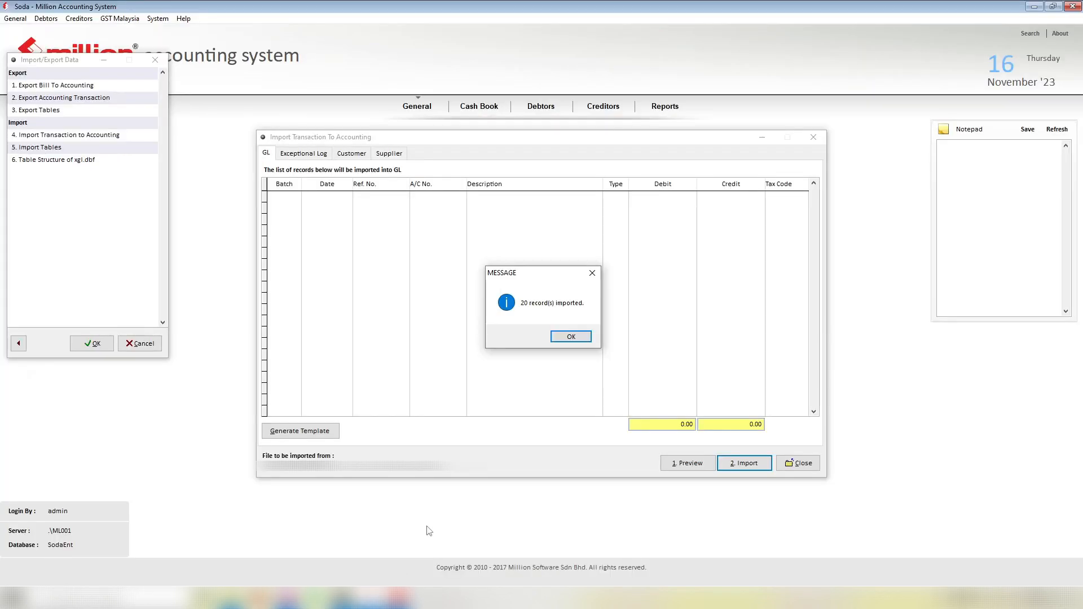
Step: Dismiss the records-imported message and close the import transaction and import/export data windows
click(571, 337)
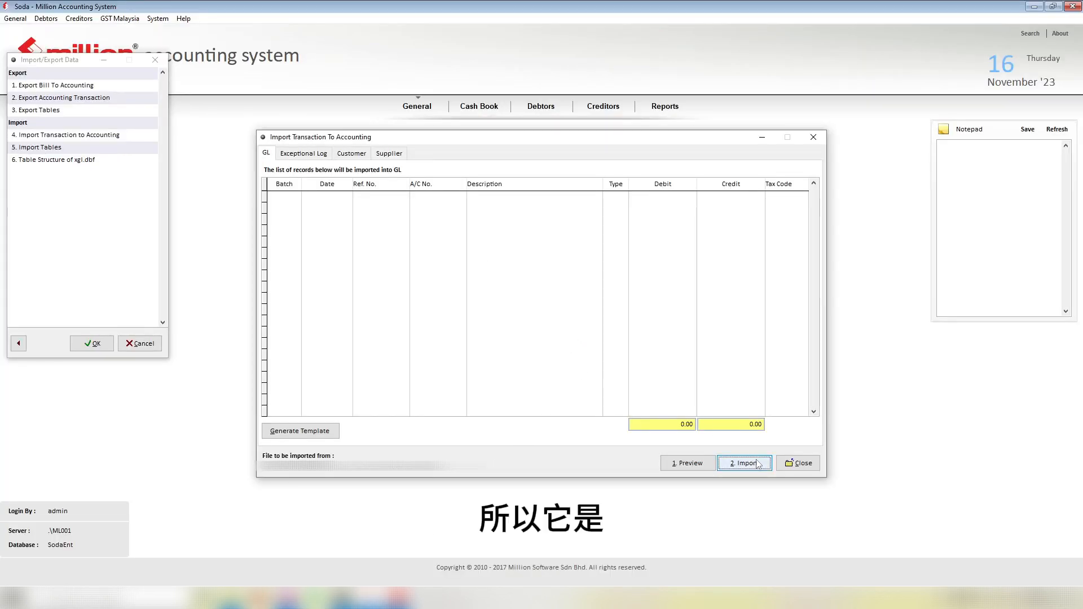
click(799, 464)
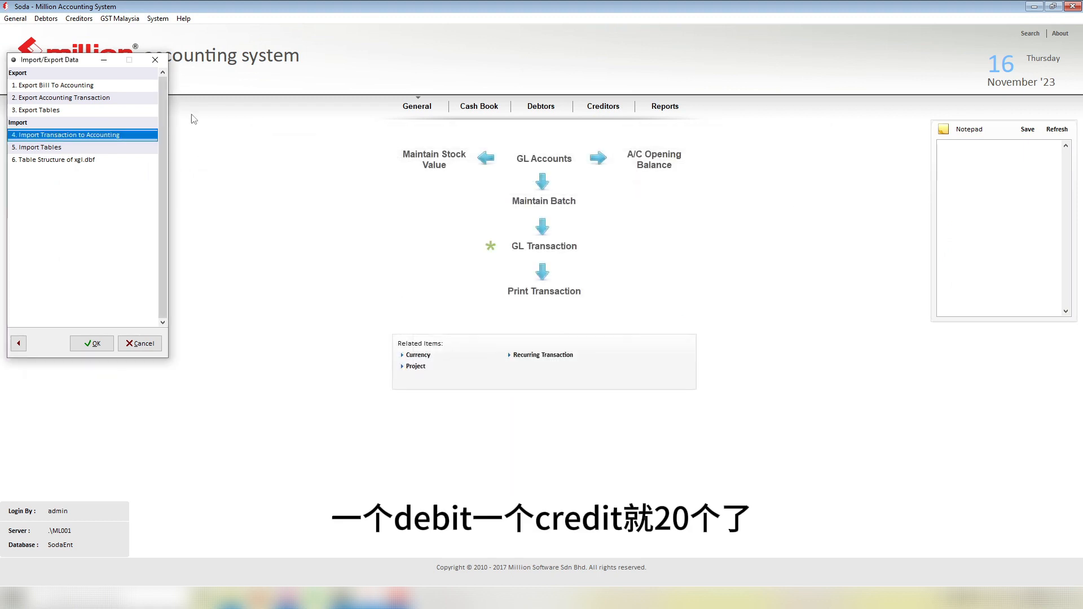
click(155, 60)
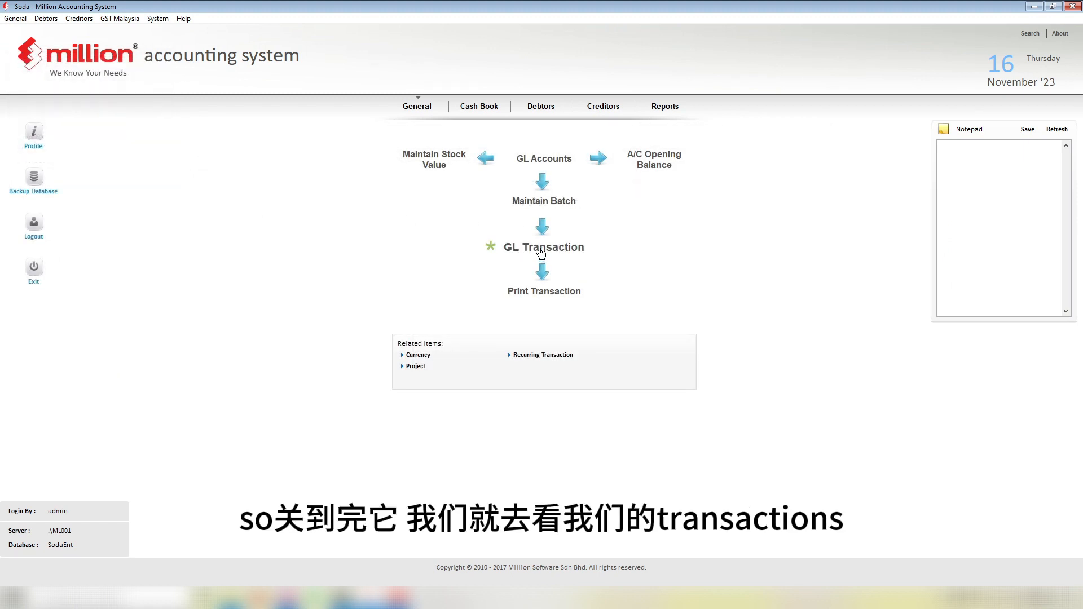
Step: List batch 221110 in GL Transaction and review its entries, balanced at 171.80 debit and credit
click(16, 20)
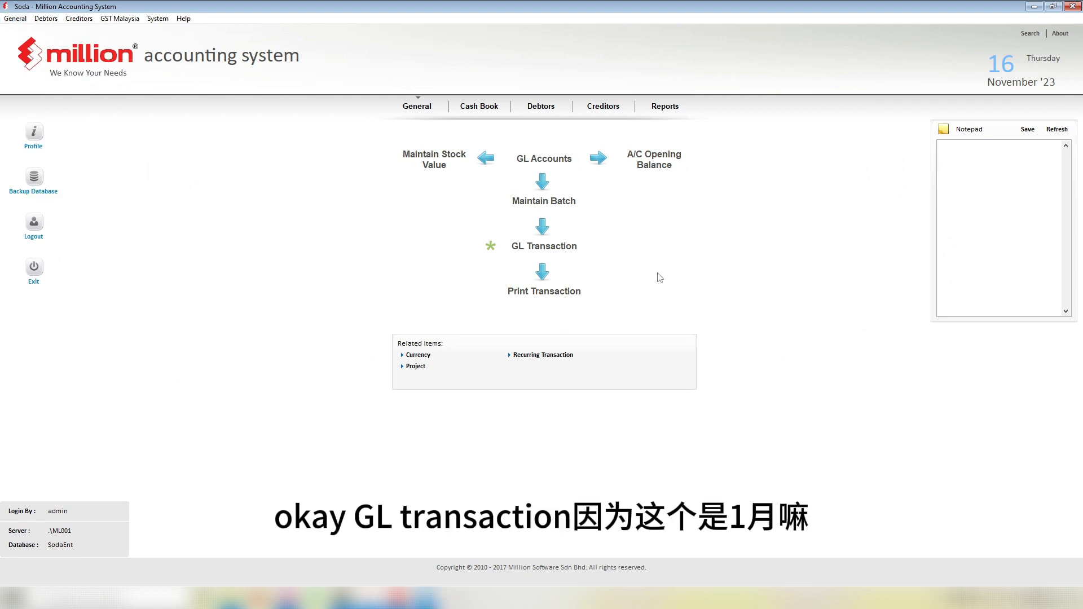
click(544, 247)
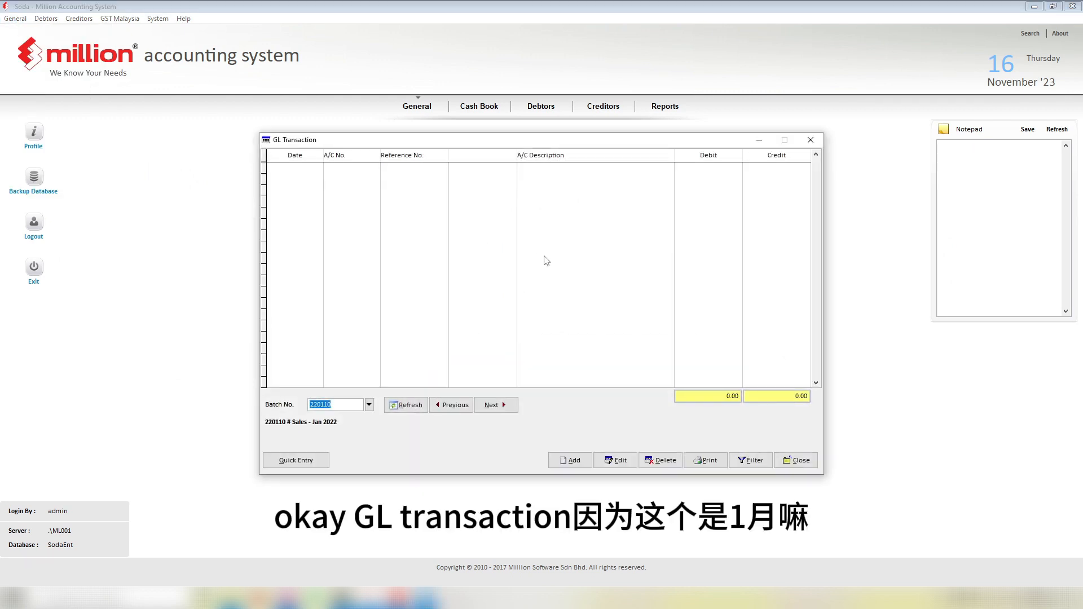
click(325, 405)
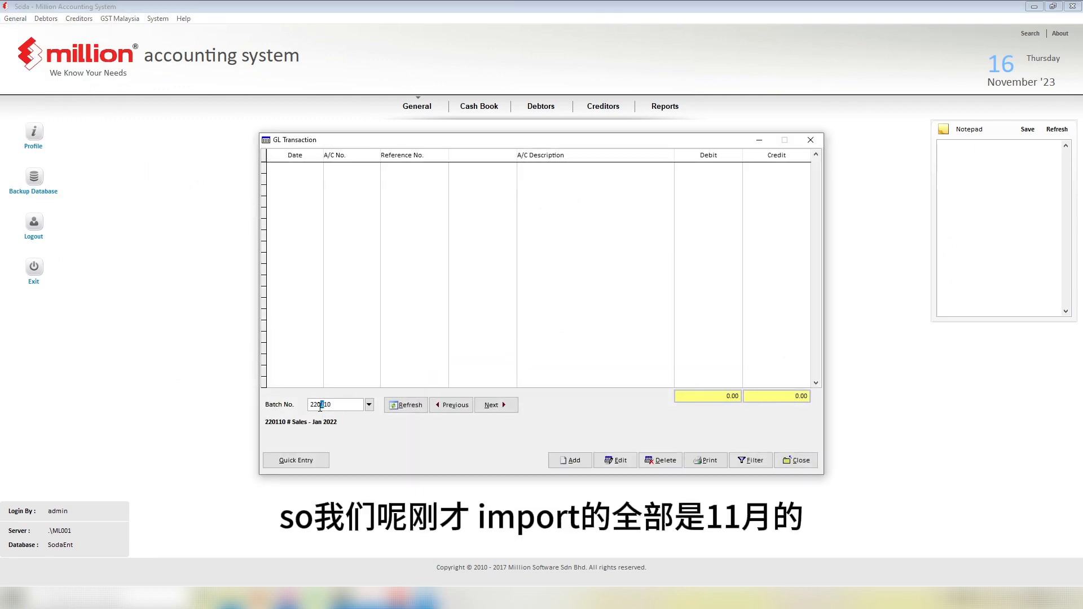
text(11)
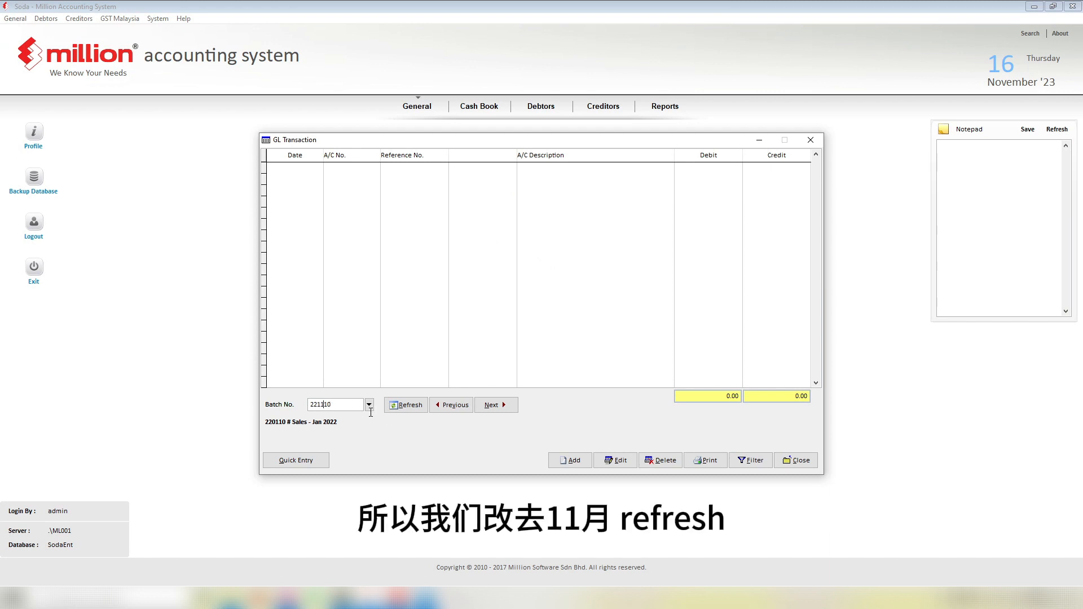
click(406, 406)
click(456, 272)
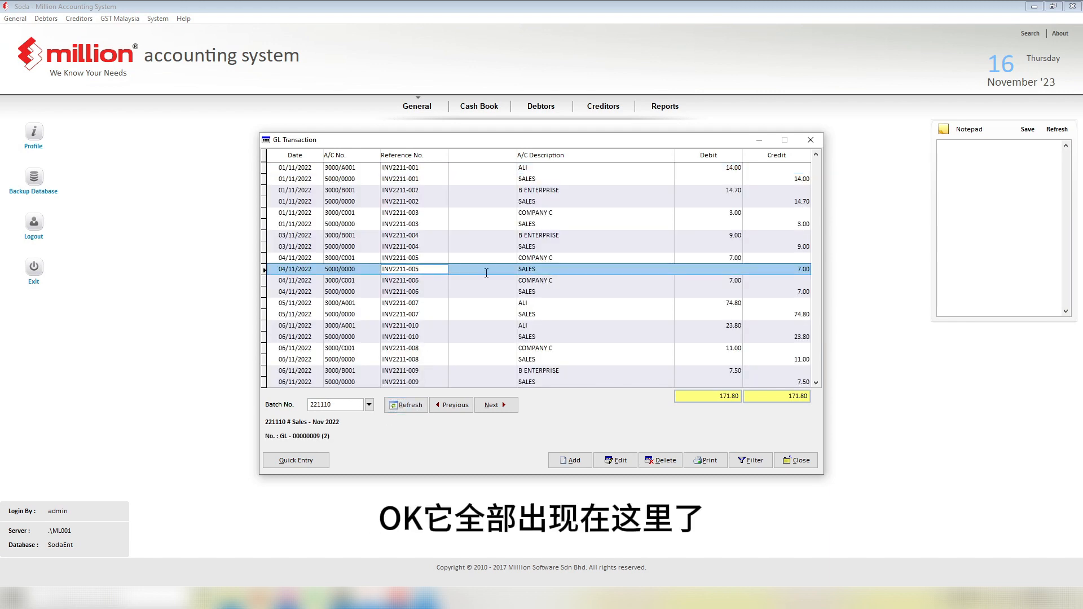
scroll(487, 273, down, 3)
scroll(487, 273, up, 3)
scroll(537, 228, down, 2)
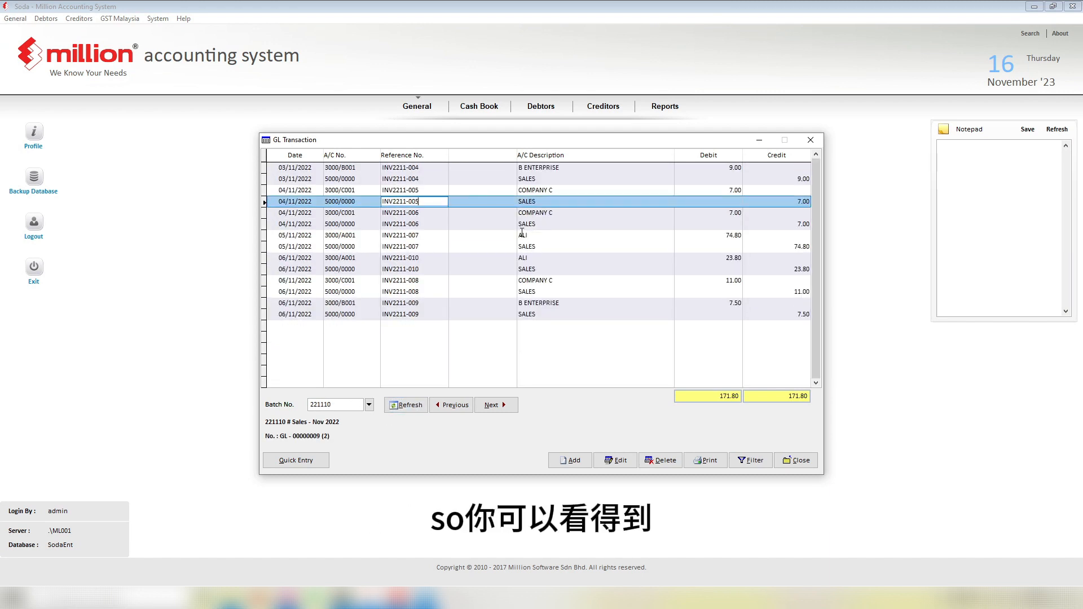
scroll(649, 328, up, 1)
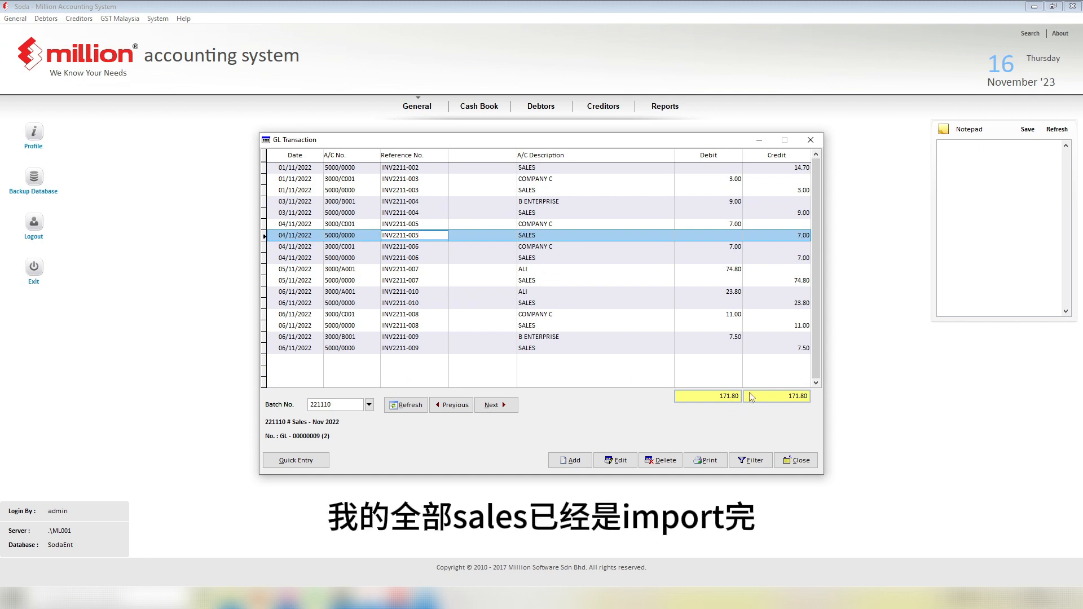
scroll(546, 372, up, 1)
double_click(573, 305)
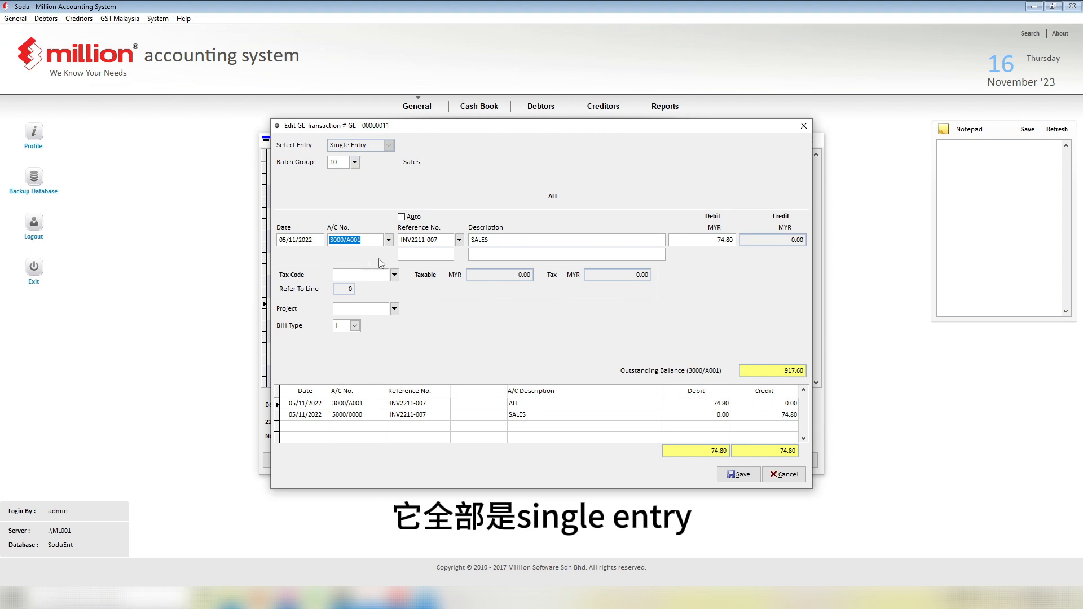
click(790, 477)
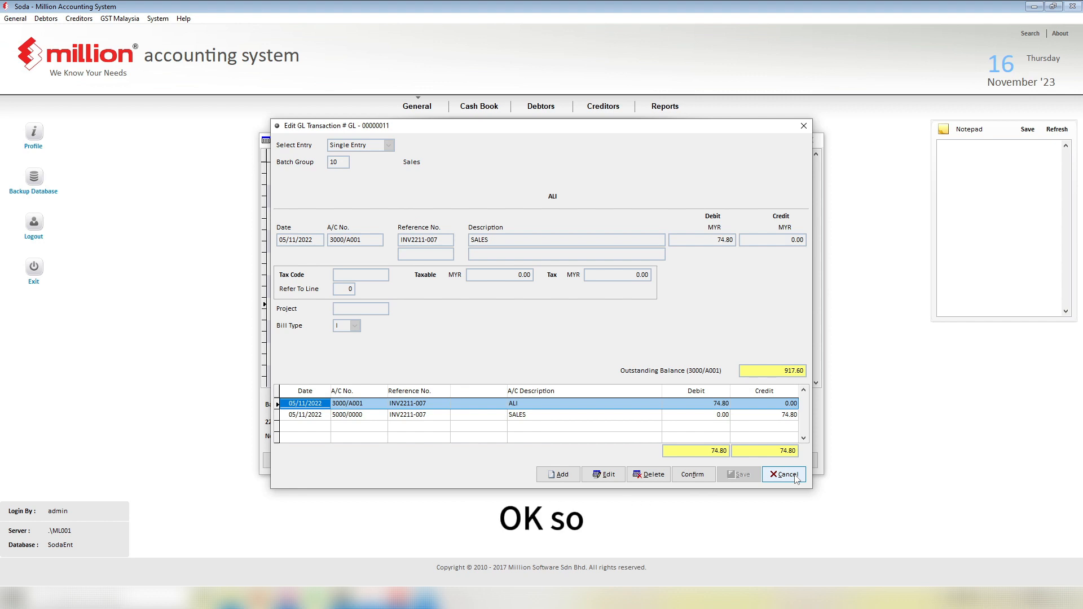
click(788, 474)
scroll(663, 315, down, 2)
scroll(614, 312, up, 2)
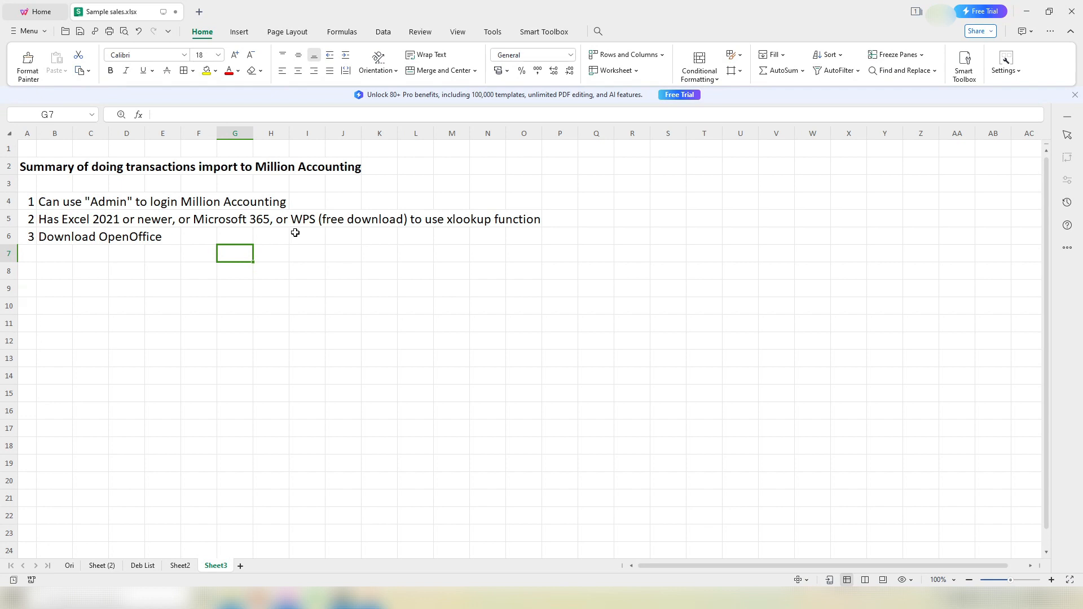
click(55, 203)
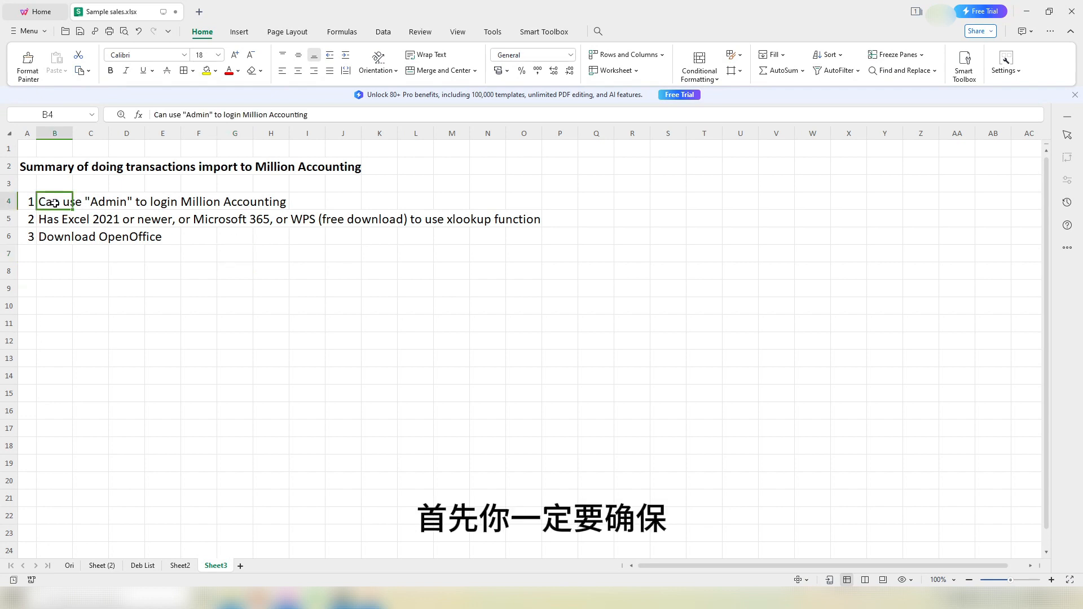
drag(55, 204, 255, 204)
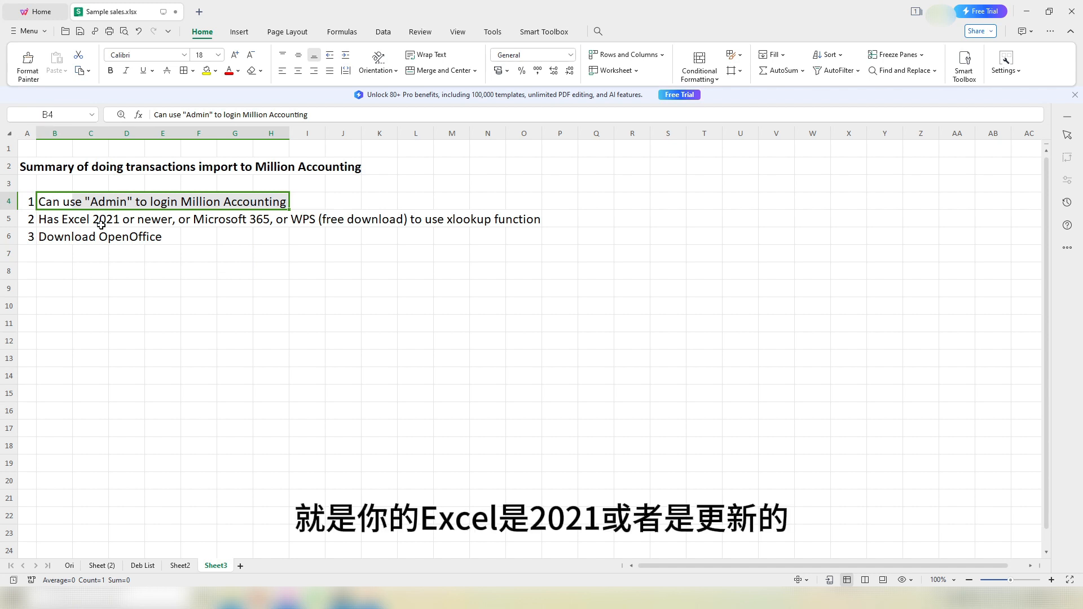
drag(63, 221, 256, 224)
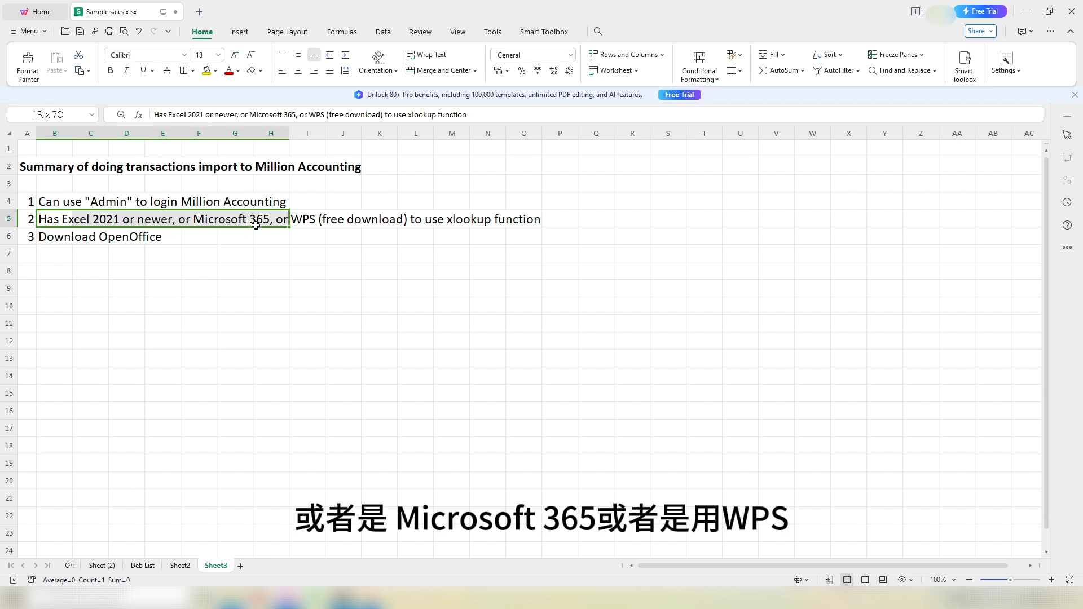
click(312, 225)
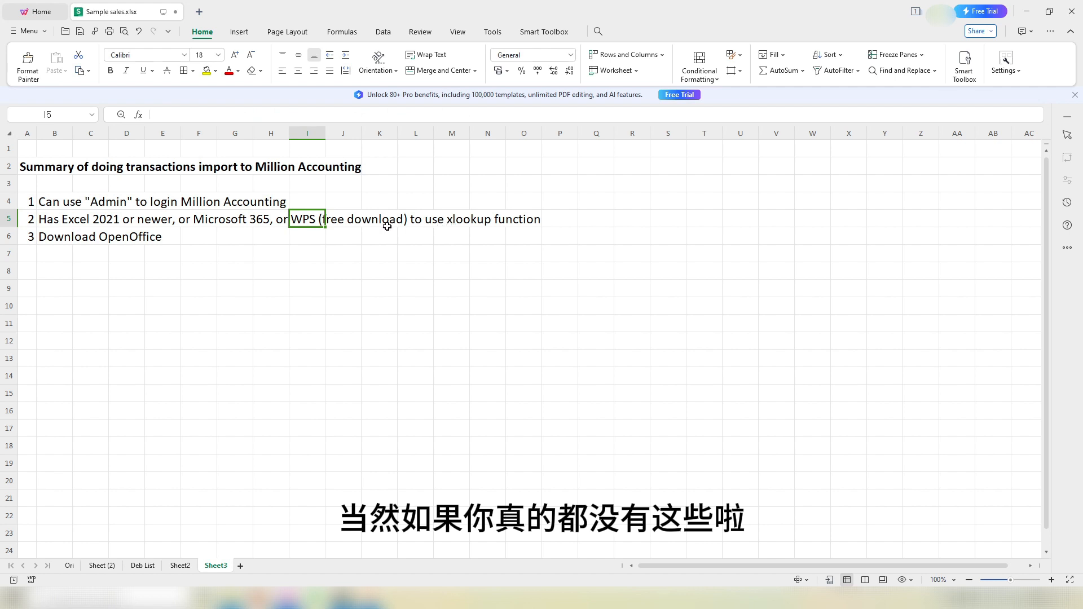
drag(61, 224, 286, 224)
click(320, 225)
drag(67, 221, 287, 223)
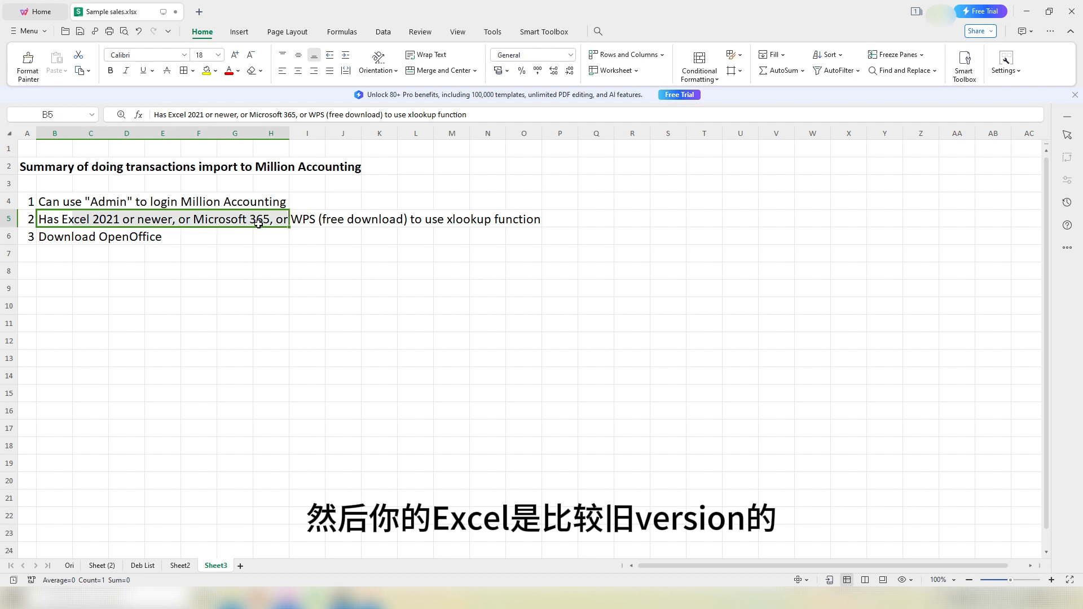
click(392, 254)
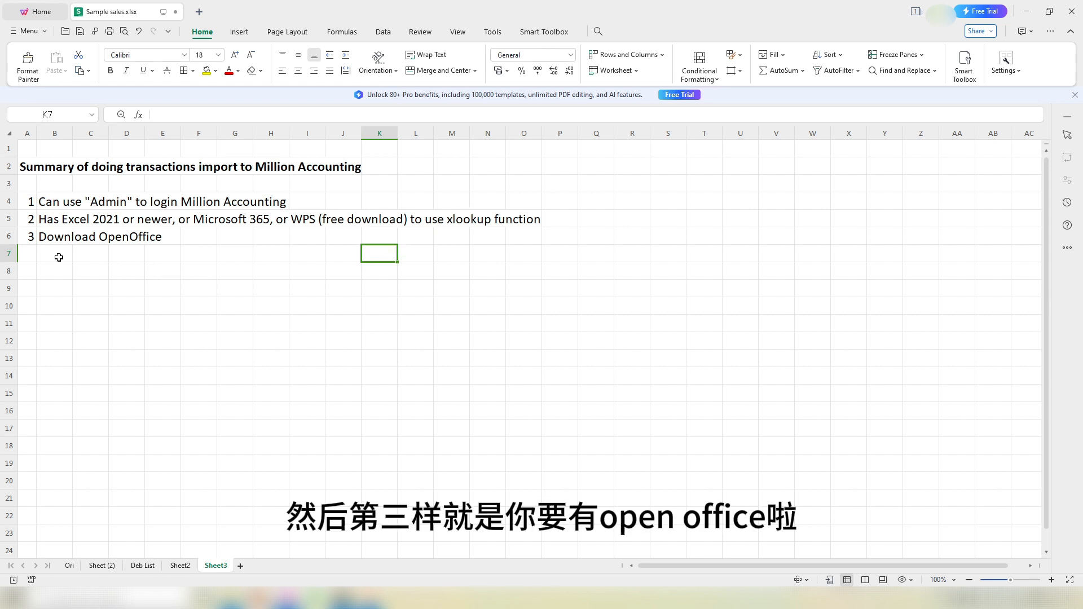
drag(59, 237, 166, 244)
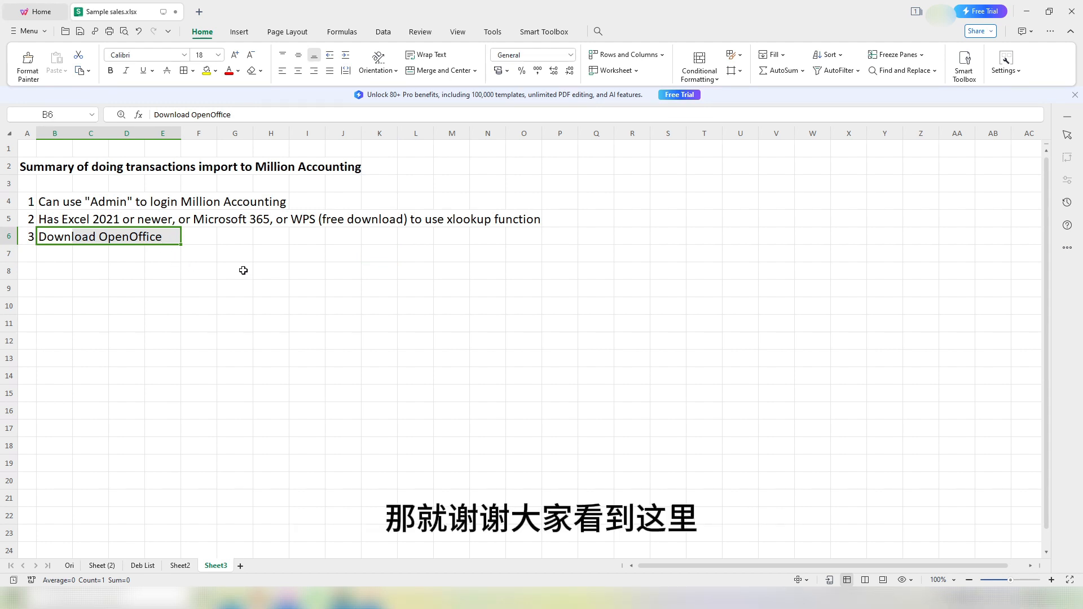